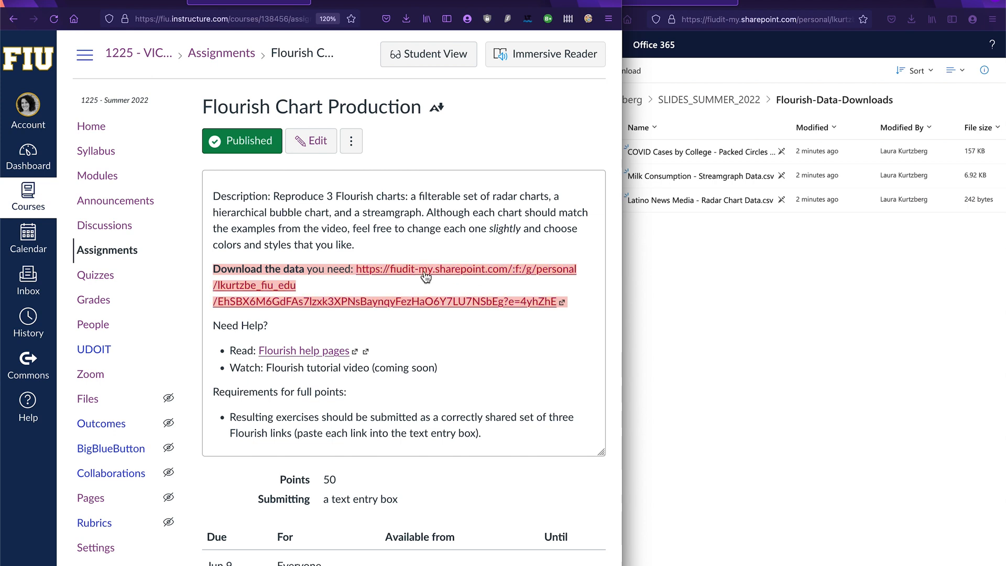
# Step: Bring the SharePoint window with the Flourish-Data-Downloads folder forward and widen it to show the full file list
pyautogui.click(731, 257)
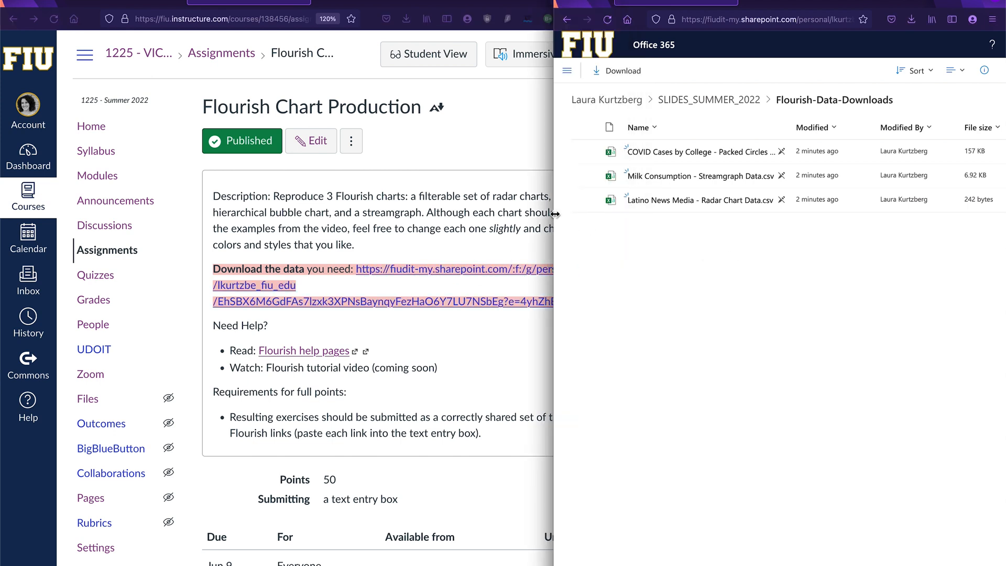
pyautogui.moveTo(555, 214); pyautogui.dragTo(340, 214)
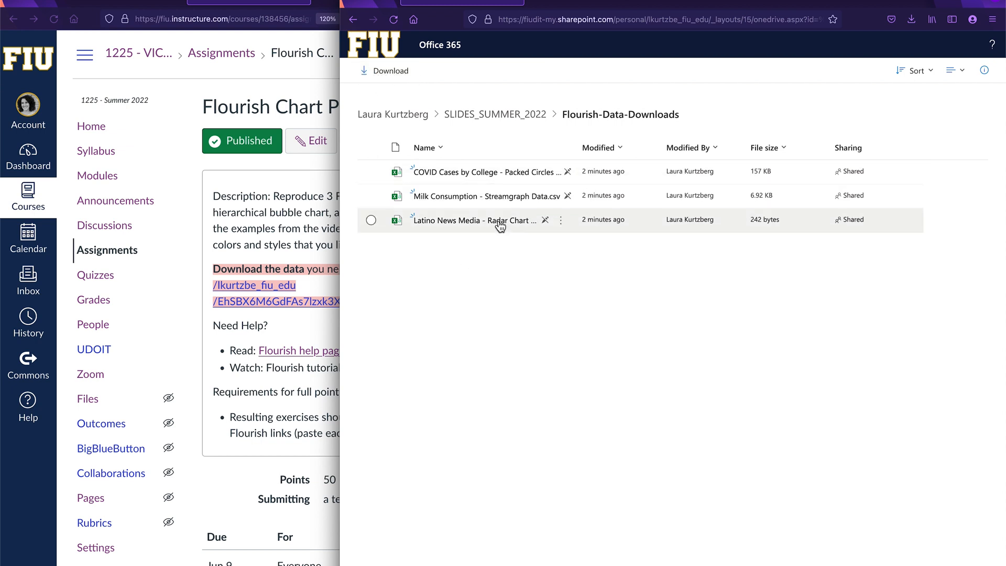
pyautogui.click(371, 172)
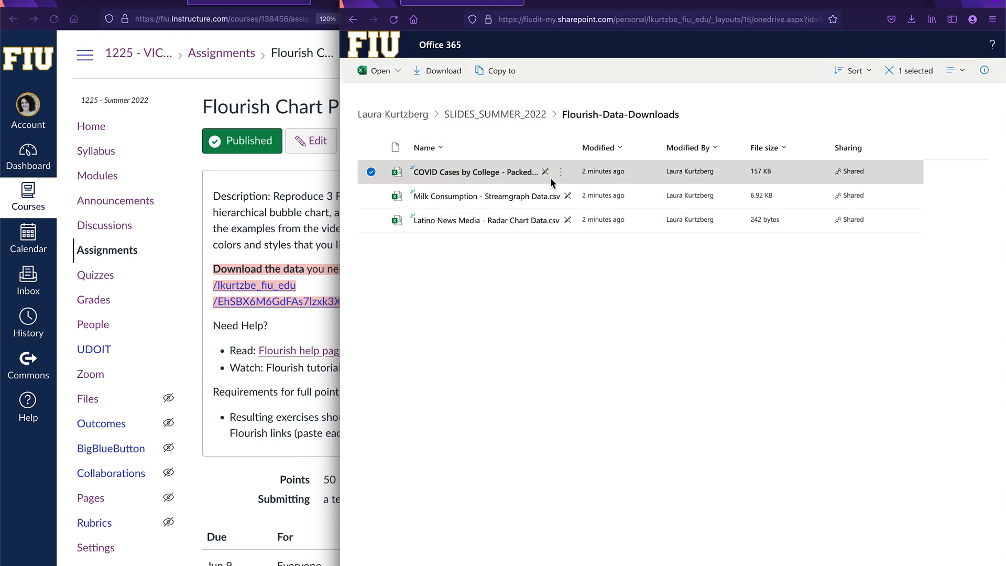
pyautogui.click(371, 173)
pyautogui.click(372, 196)
pyautogui.click(372, 197)
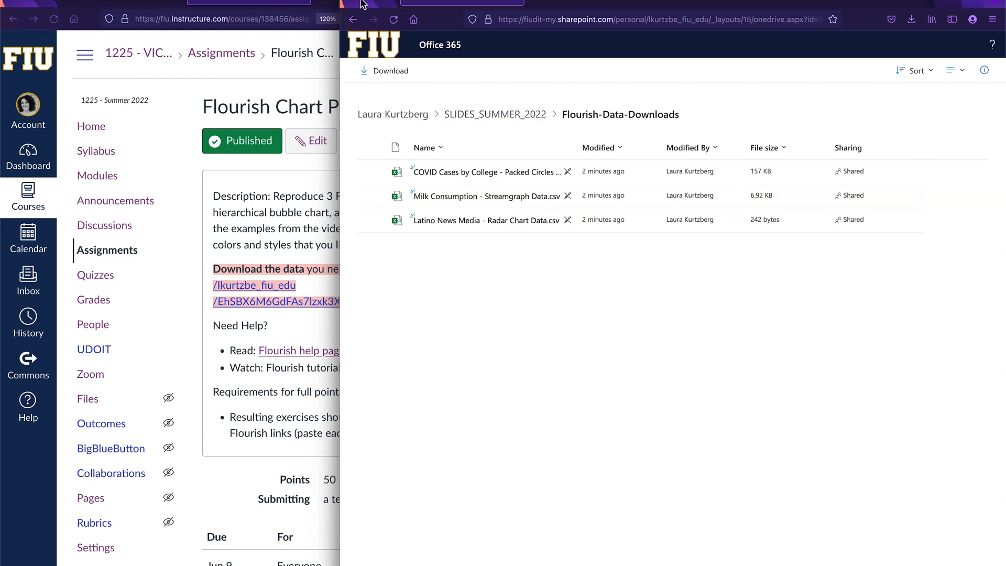
# Step: Return to the course assignment window, maximise it and load flourish.studio in a new tab
pyautogui.click(237, 76)
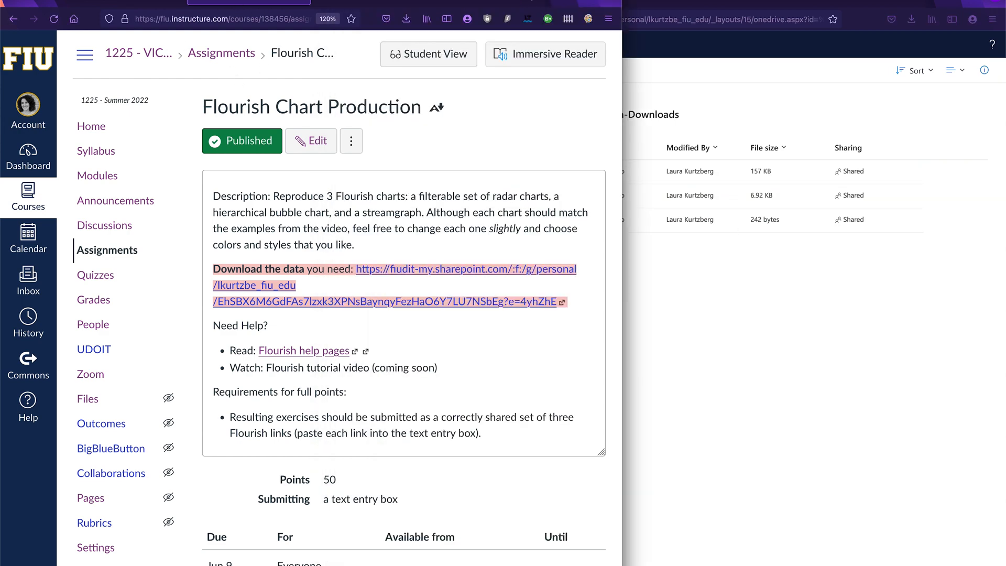
pyautogui.doubleClick(527, 0)
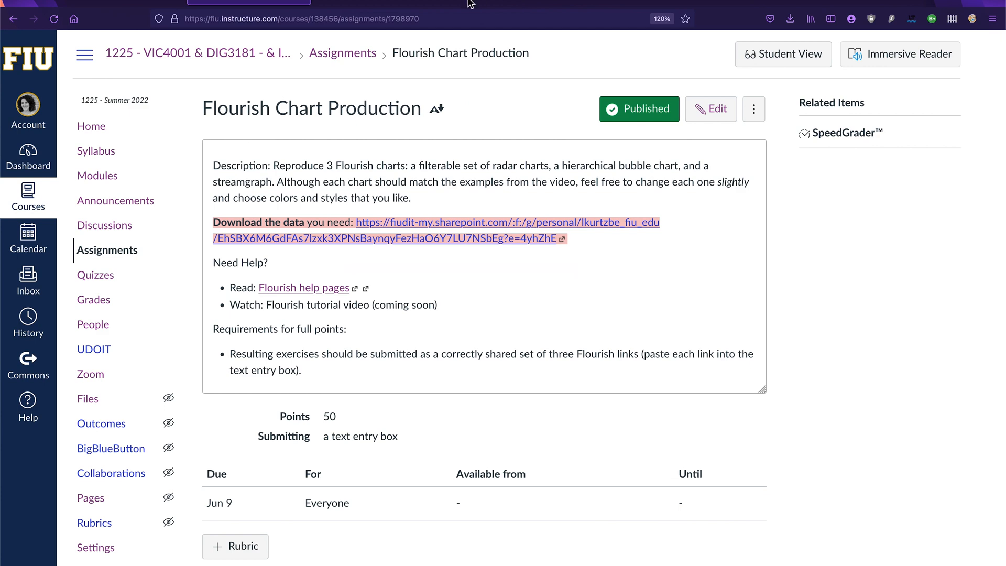
pyautogui.click(322, 1)
pyautogui.write('flourish.z')
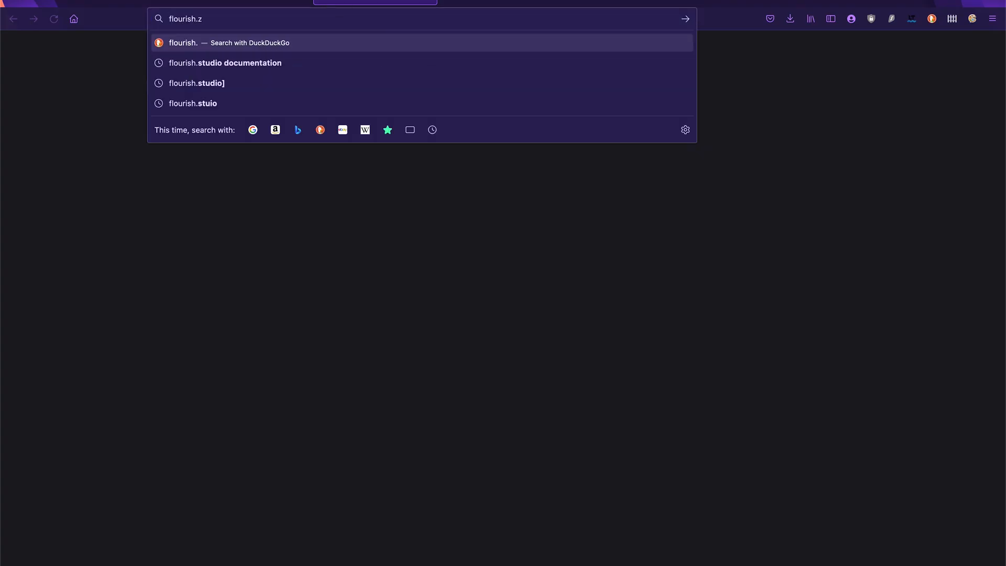
pyautogui.press('BackSpace')
pyautogui.write('studio')
pyautogui.press('Return')
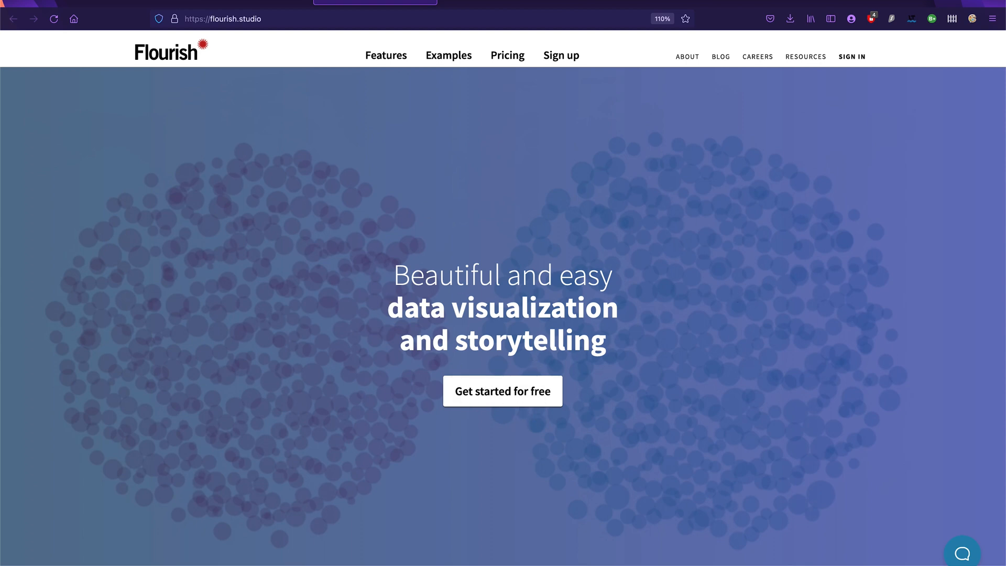
# Step: From the Flourish projects page, create a new visualisation using the Streamgraph starting point
pyautogui.click(93, 2)
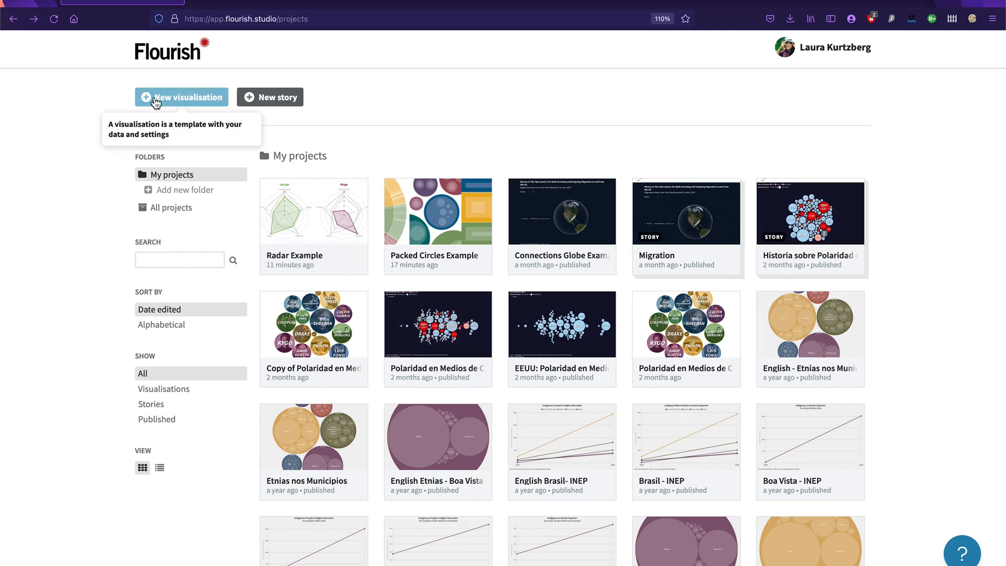
pyautogui.click(184, 98)
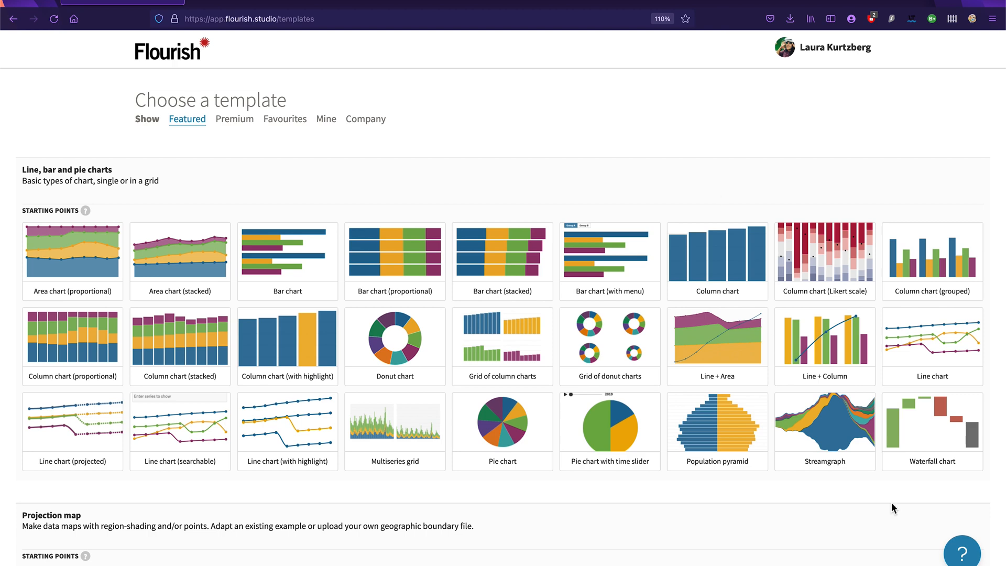
pyautogui.scroll(10, 826, 406)
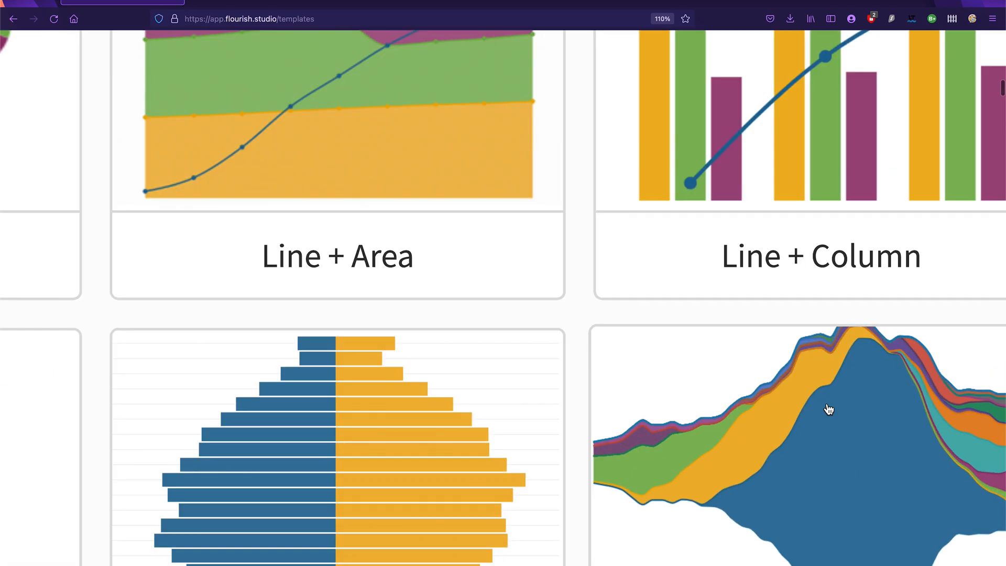
pyautogui.scroll(-10, 828, 410)
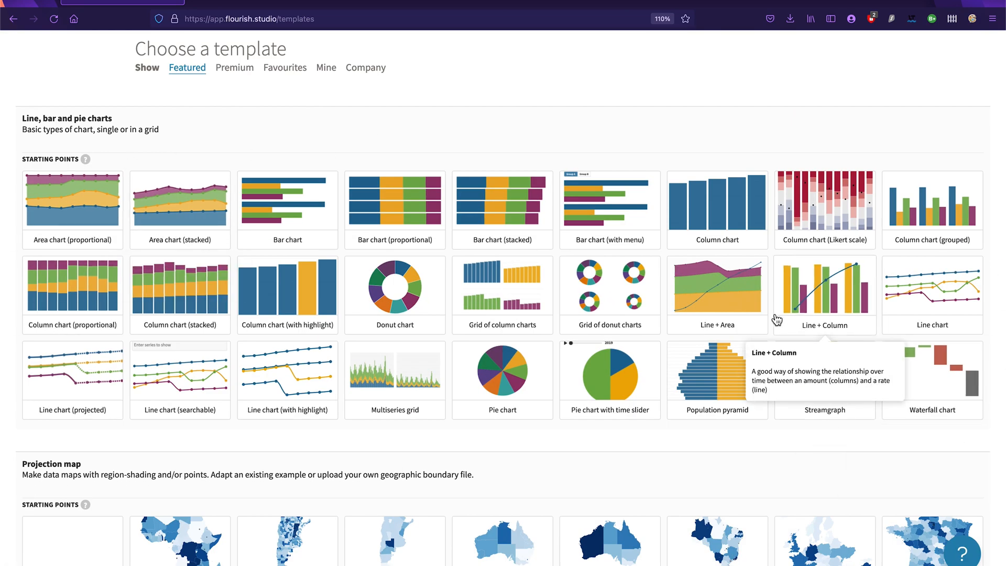
pyautogui.click(48, 161)
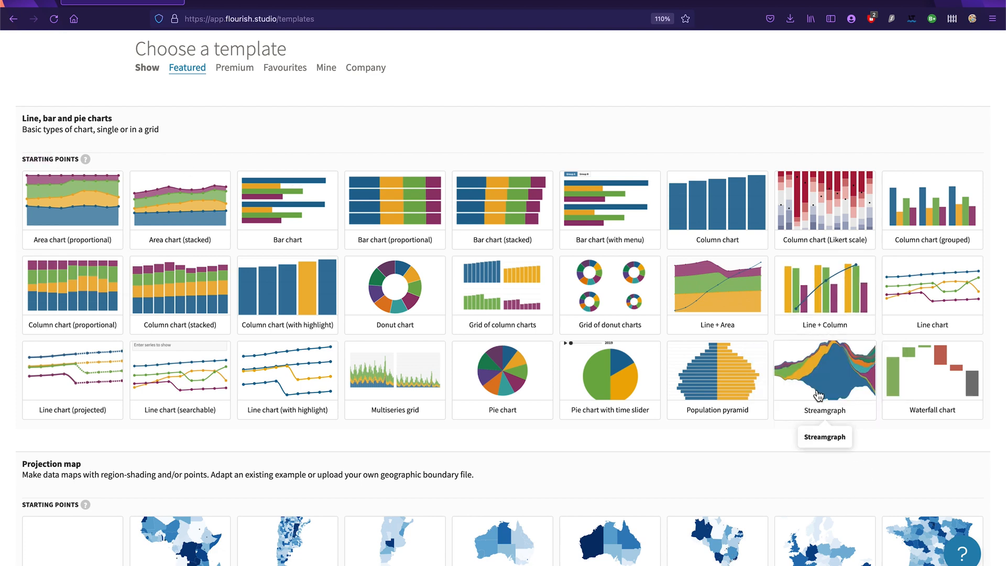
pyautogui.click(841, 322)
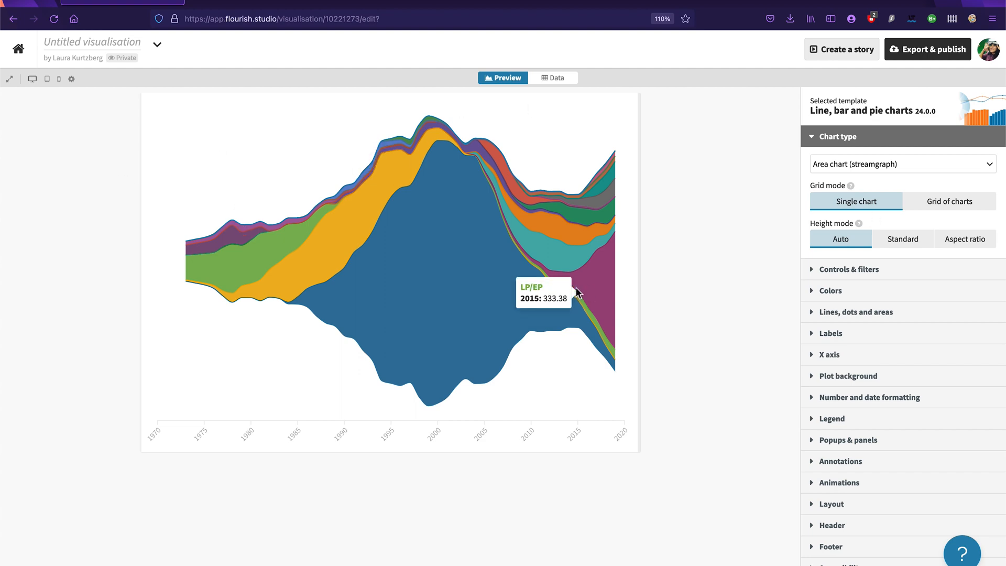
# Step: Name the untitled visualisation "Milk Consumption Over Time"
pyautogui.click(95, 43)
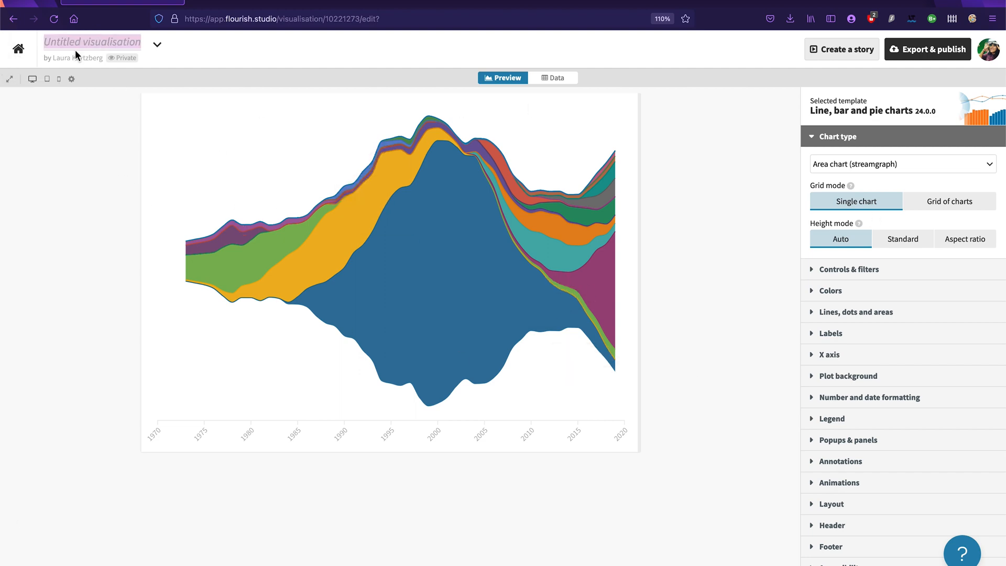
pyautogui.scroll(8, 75, 51)
pyautogui.scroll(1, 75, 51)
pyautogui.scroll(-4, 74, 51)
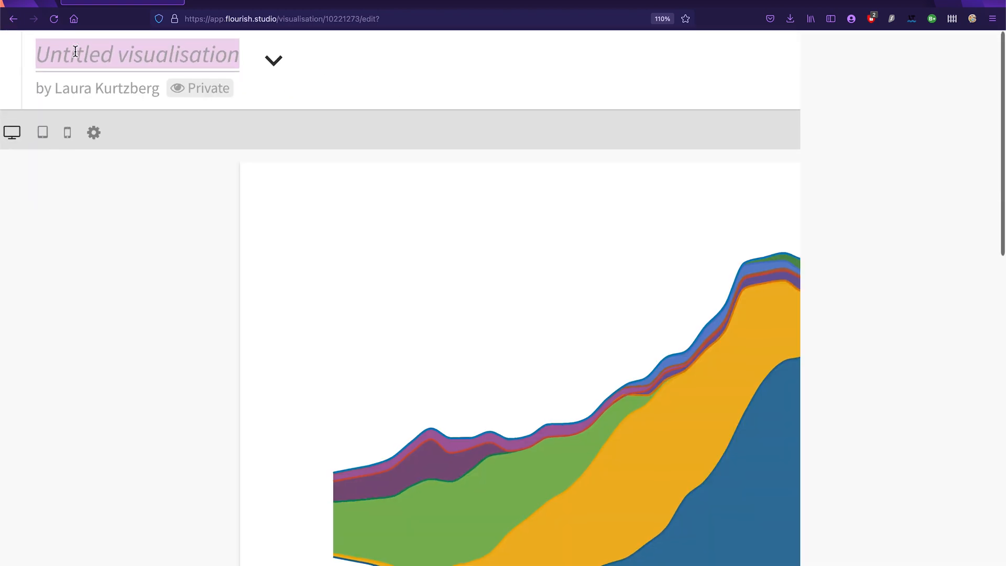
pyautogui.scroll(-4, 75, 51)
pyautogui.click(93, 47)
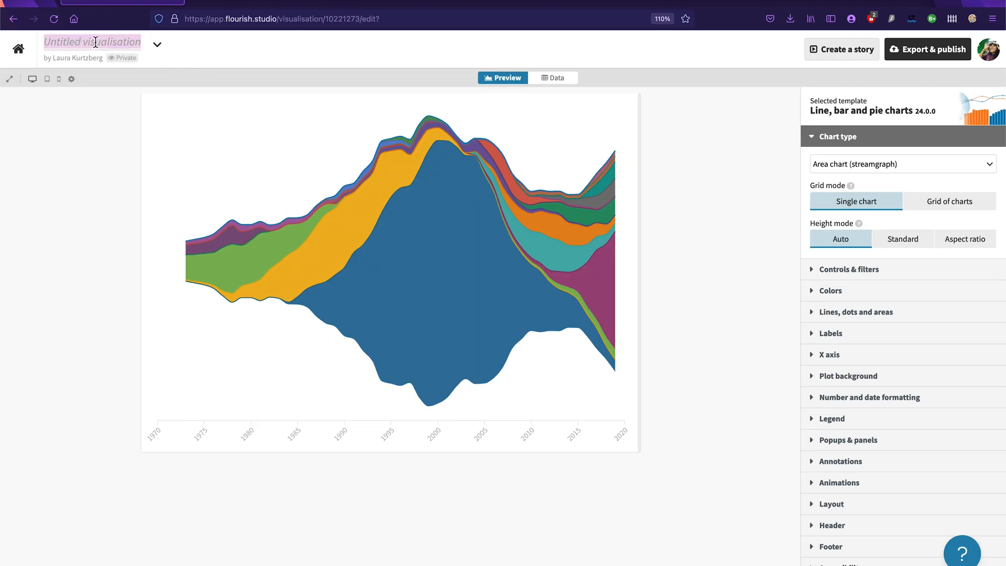
pyautogui.click(95, 42)
pyautogui.write('Milk Consu')
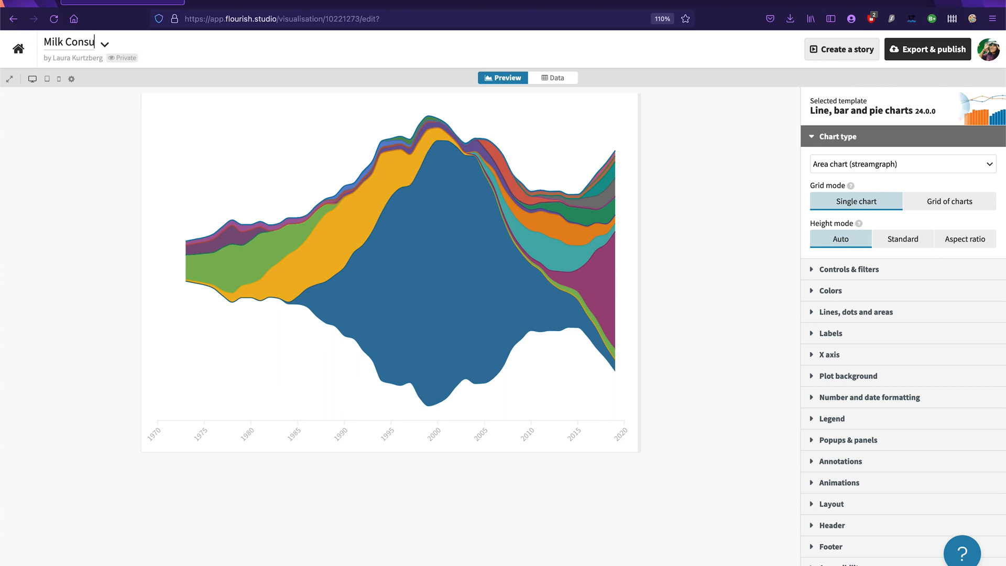
pyautogui.write('mption Over Time')
pyautogui.press('Return')
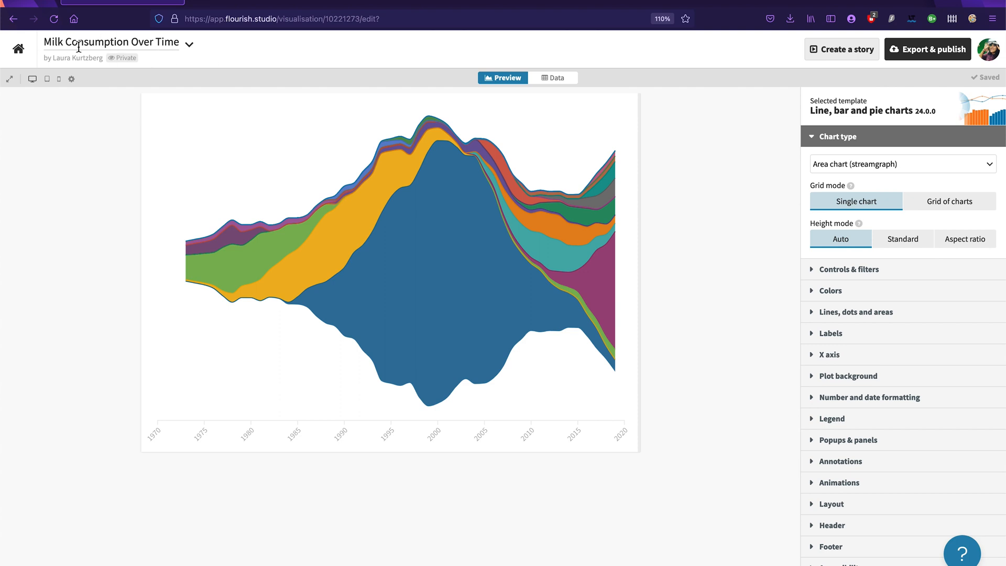
pyautogui.tripleClick(147, 46)
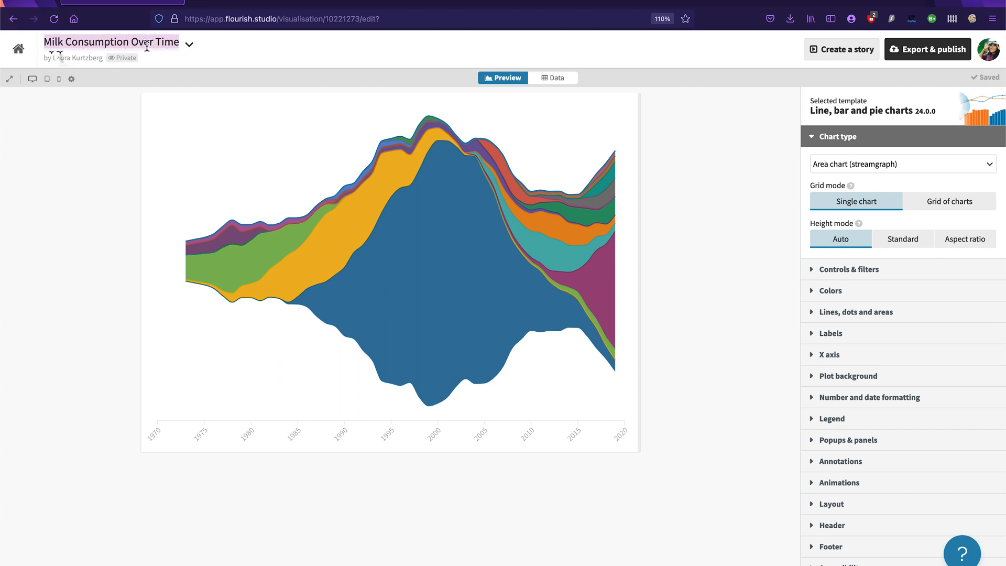
pyautogui.click(112, 251)
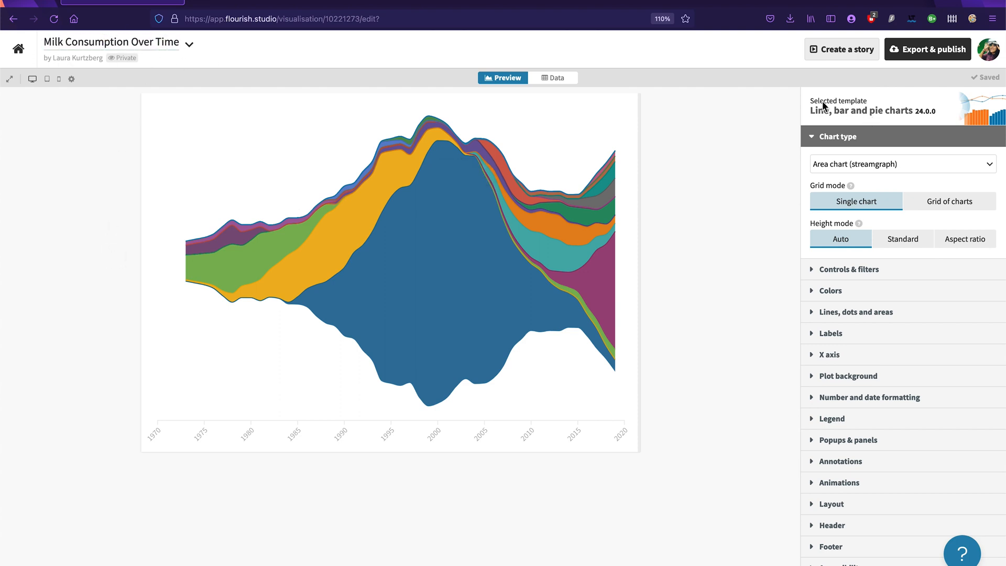
# Step: Open the streamgraph's data sheet and examine the template's sample rows and columns
pyautogui.scroll(5, 560, 121)
pyautogui.scroll(2, 559, 120)
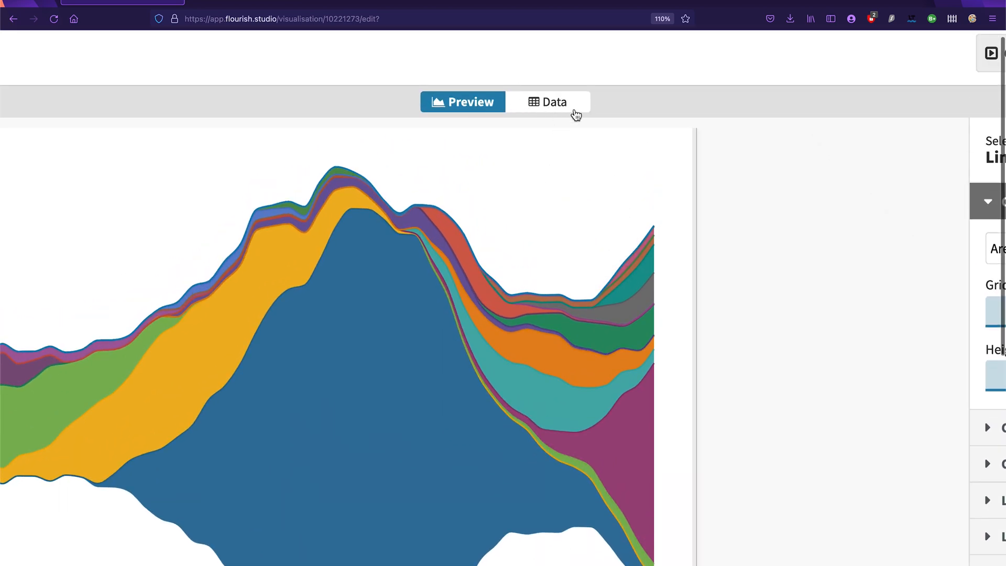
pyautogui.click(538, 112)
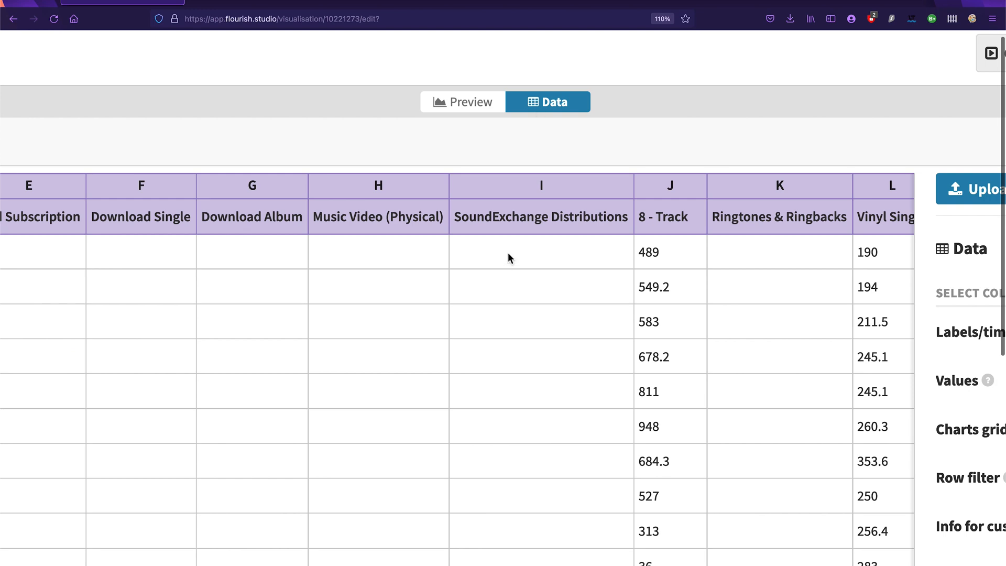
pyautogui.scroll(-2, 510, 253)
pyautogui.scroll(-3, 543, 145)
pyautogui.scroll(-2, 545, 142)
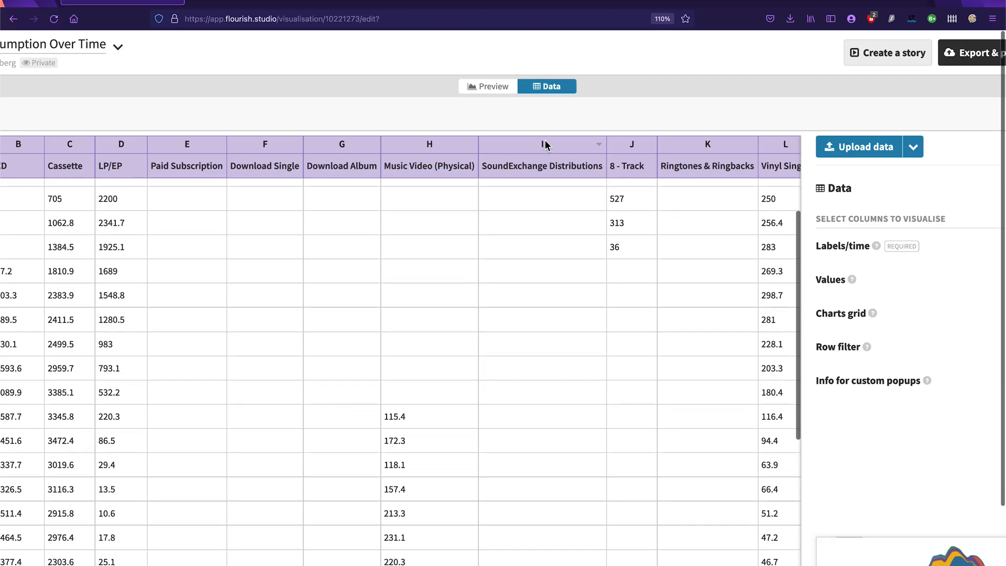
pyautogui.scroll(-3, 495, 116)
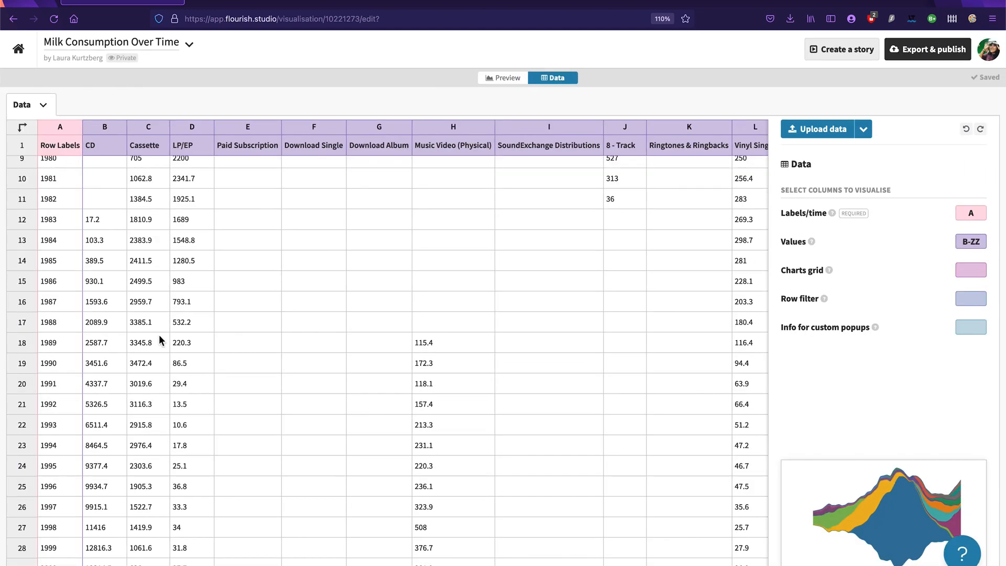
pyautogui.scroll(3, 160, 337)
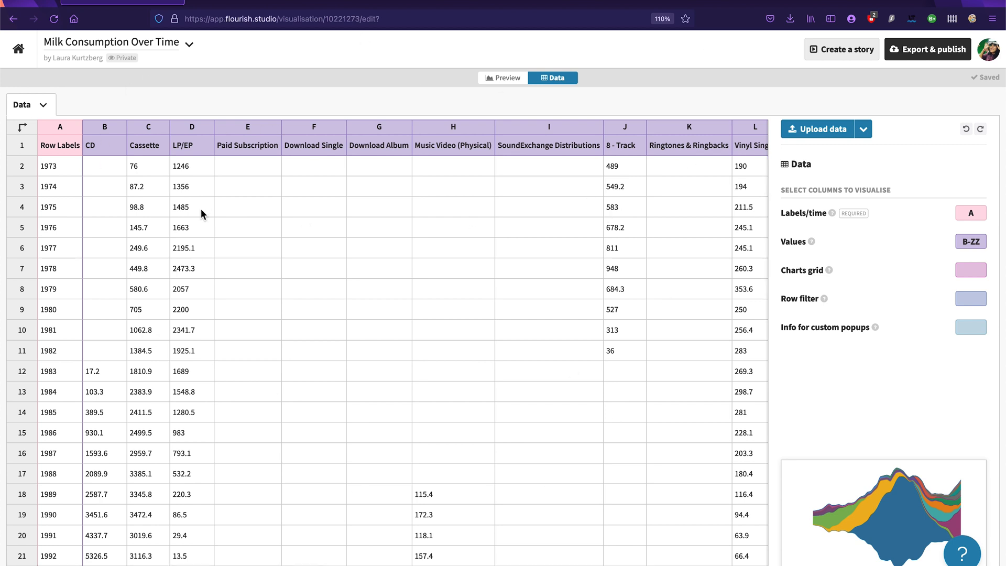
# Step: Upload "Milk Consumption - Streamgraph Data.csv" from Downloads, import it over the current sheet and continue to column selection
pyautogui.click(823, 135)
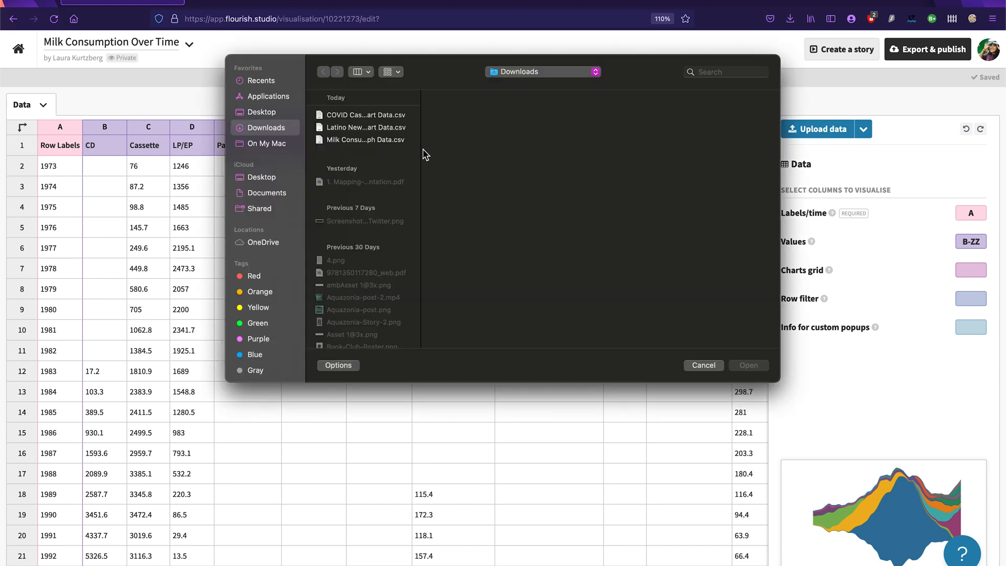
pyautogui.moveTo(421, 151); pyautogui.dragTo(479, 152)
pyautogui.click(409, 141)
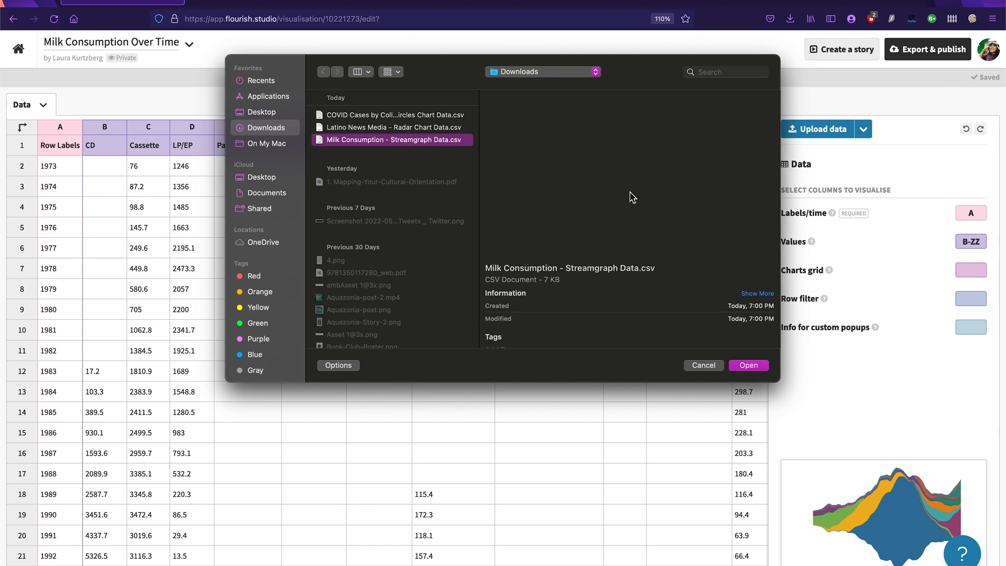
pyautogui.click(749, 365)
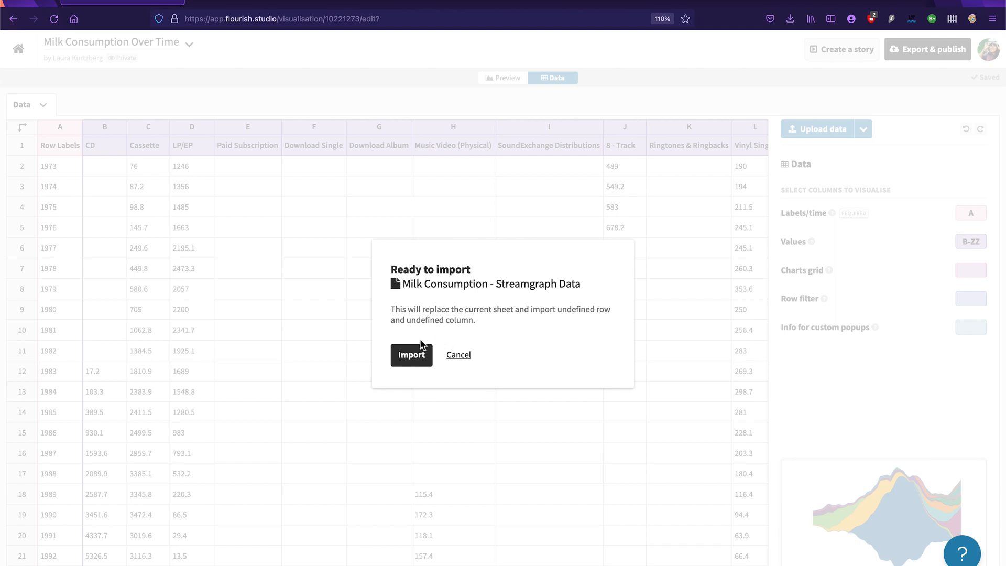
pyautogui.click(416, 361)
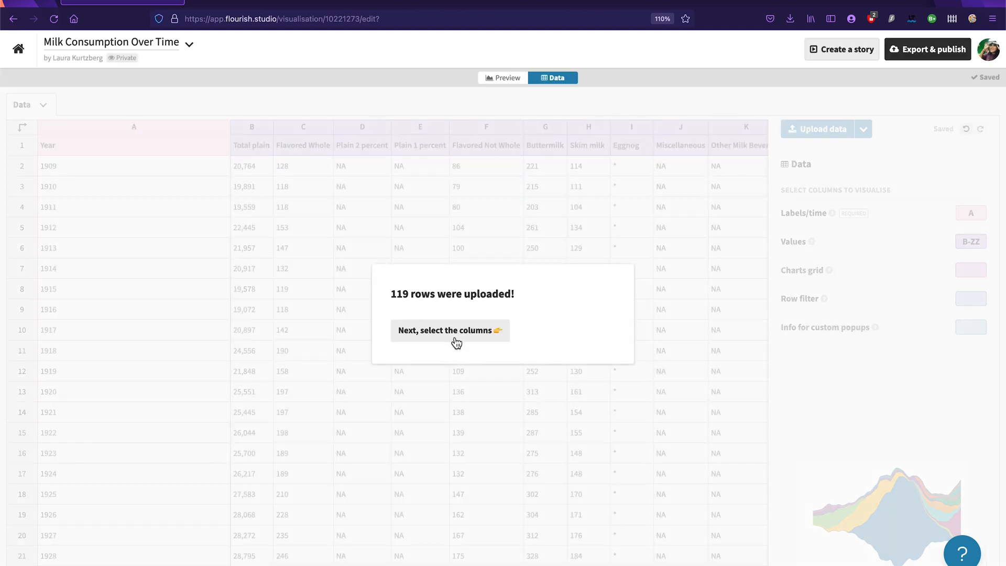
pyautogui.click(455, 334)
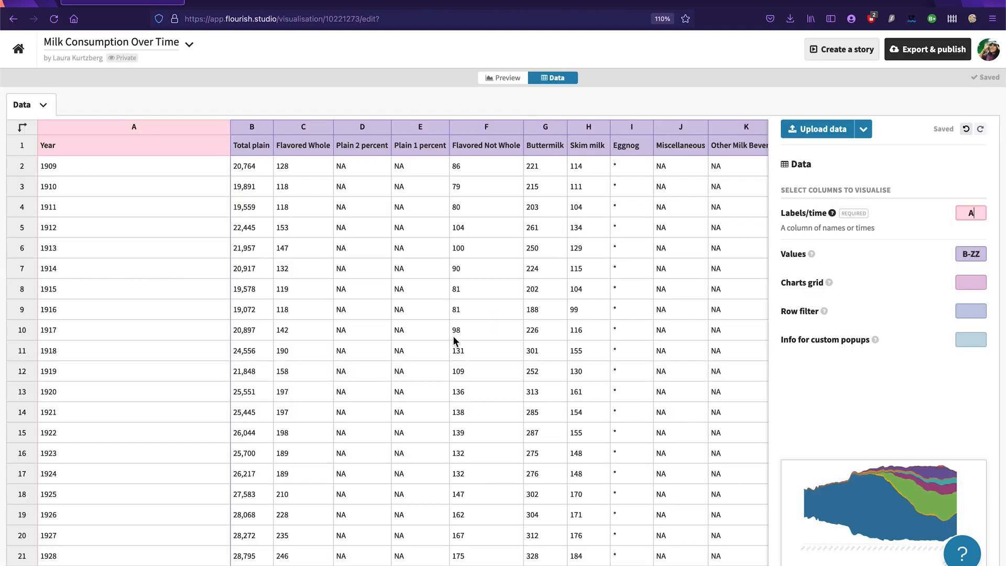
# Step: Review the imported milk data columns and the column assignments for labels/time and values
pyautogui.hscroll(2, 598, 253)
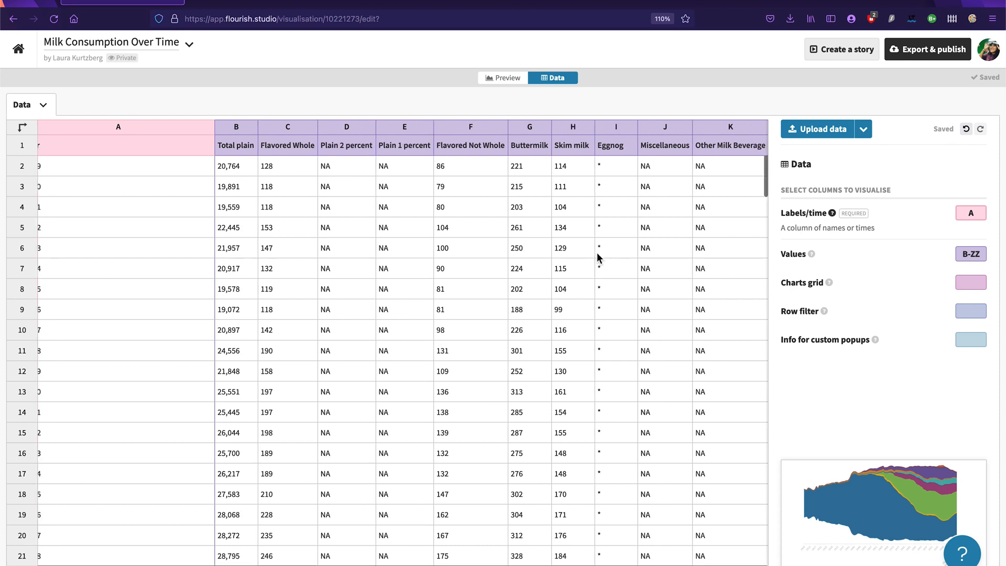
pyautogui.hscroll(-2, 597, 253)
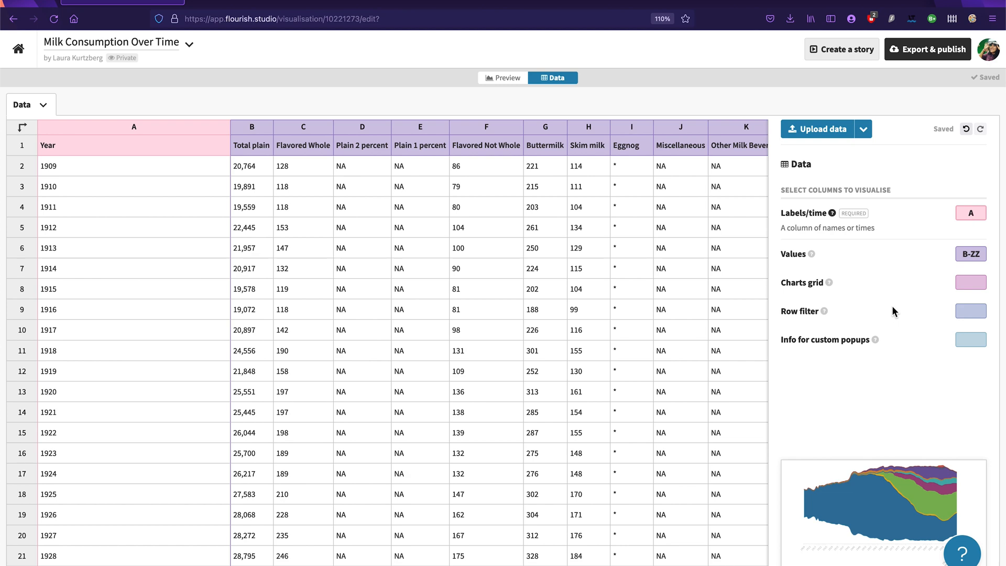
pyautogui.scroll(5, 892, 301)
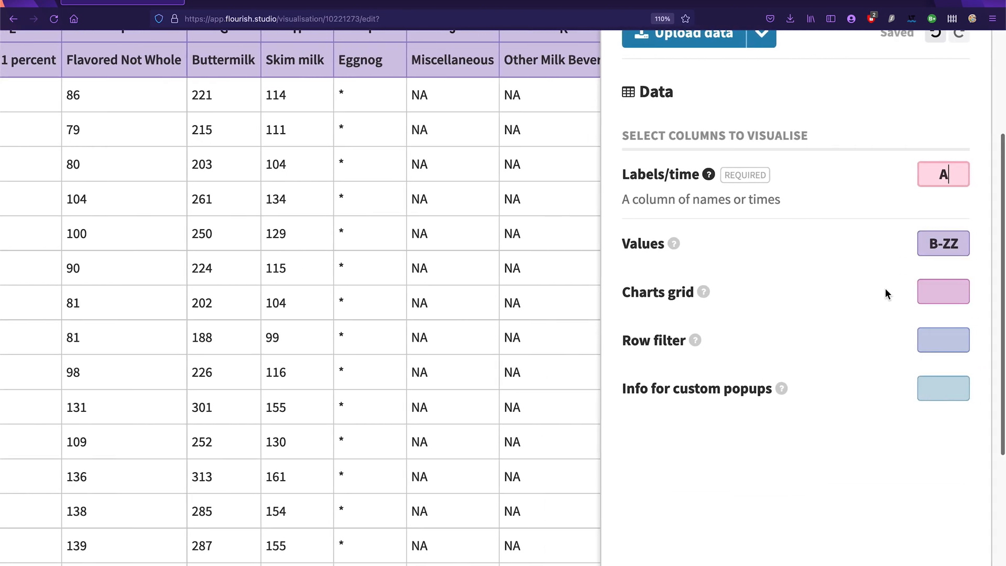
pyautogui.hscroll(-1, 886, 289)
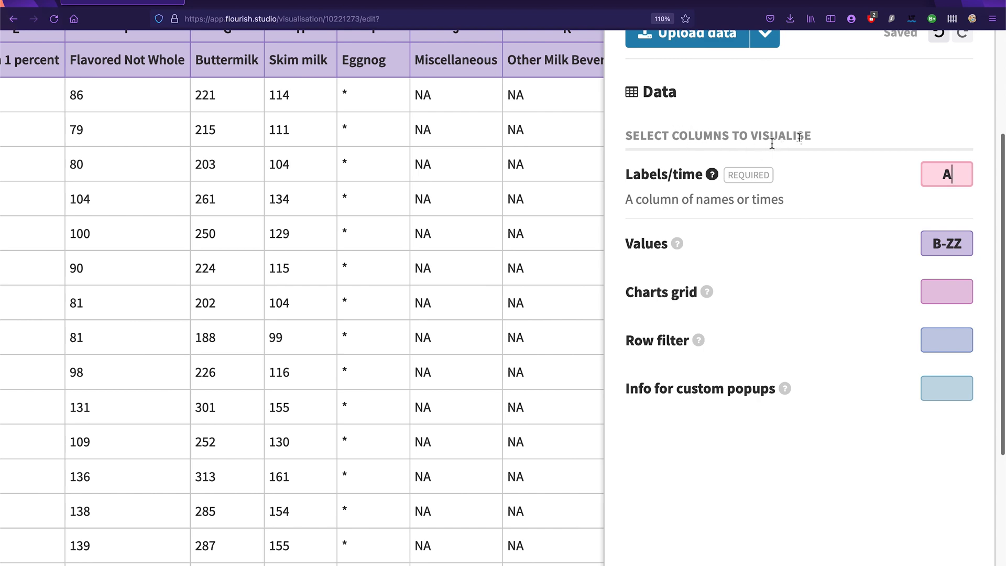
# Step: Check the labels/time and values column assignments, and examine the streamgraph preview, especially the x axis labels at its latest years
pyautogui.scroll(-6, 755, 138)
pyautogui.scroll(1, 482, 269)
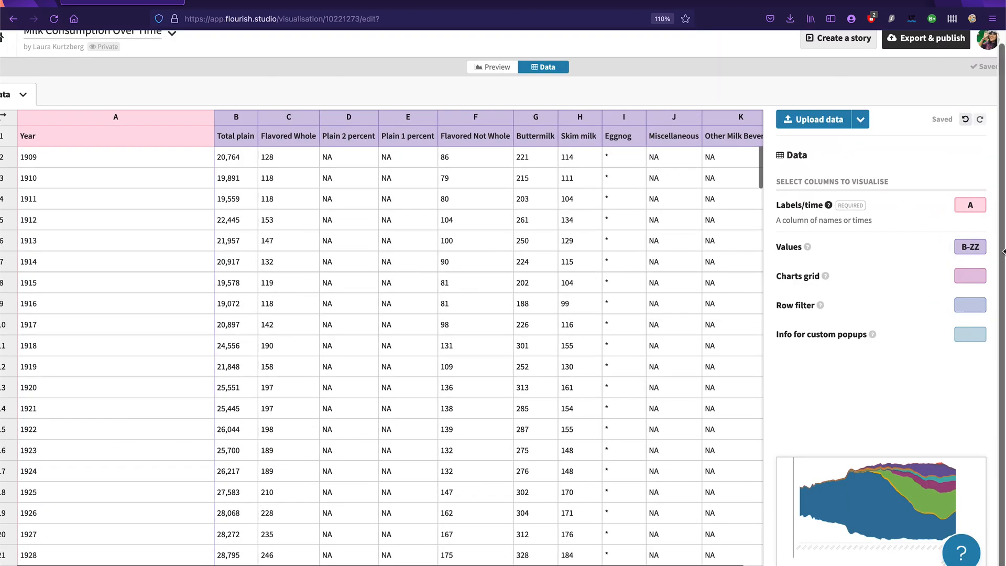
pyautogui.click(984, 205)
pyautogui.scroll(-1, 193, 77)
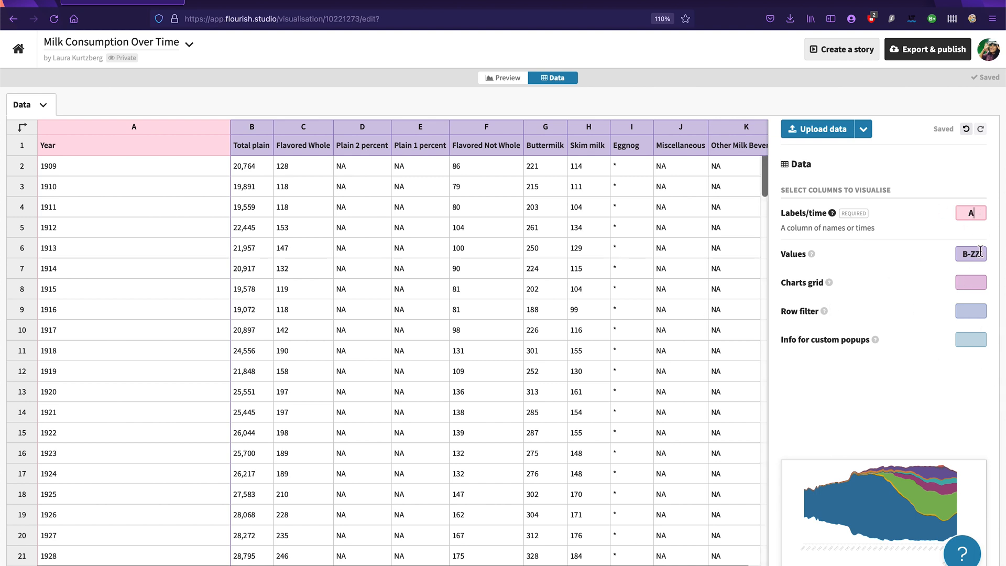
pyautogui.click(506, 78)
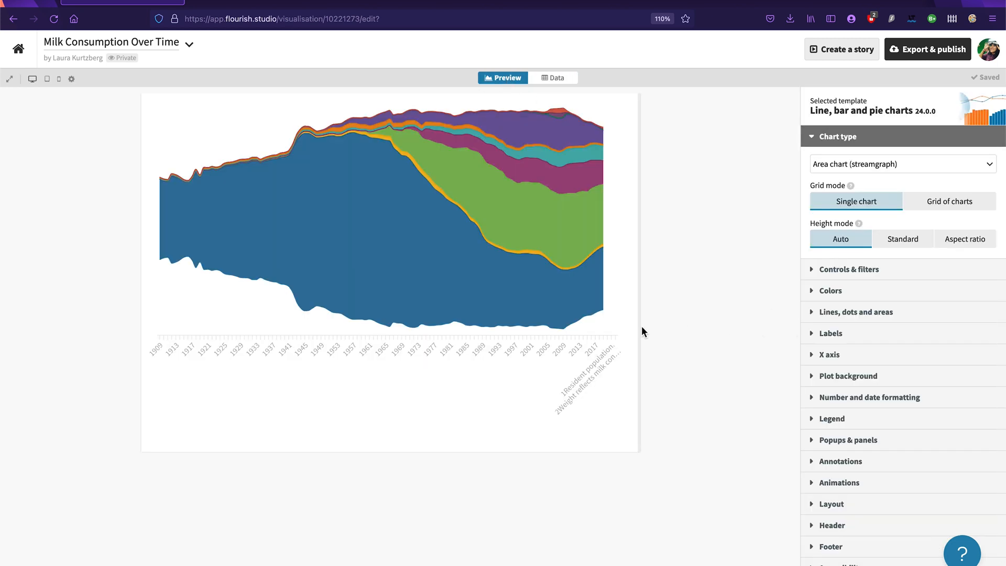
pyautogui.click(692, 329)
pyautogui.scroll(5, 582, 388)
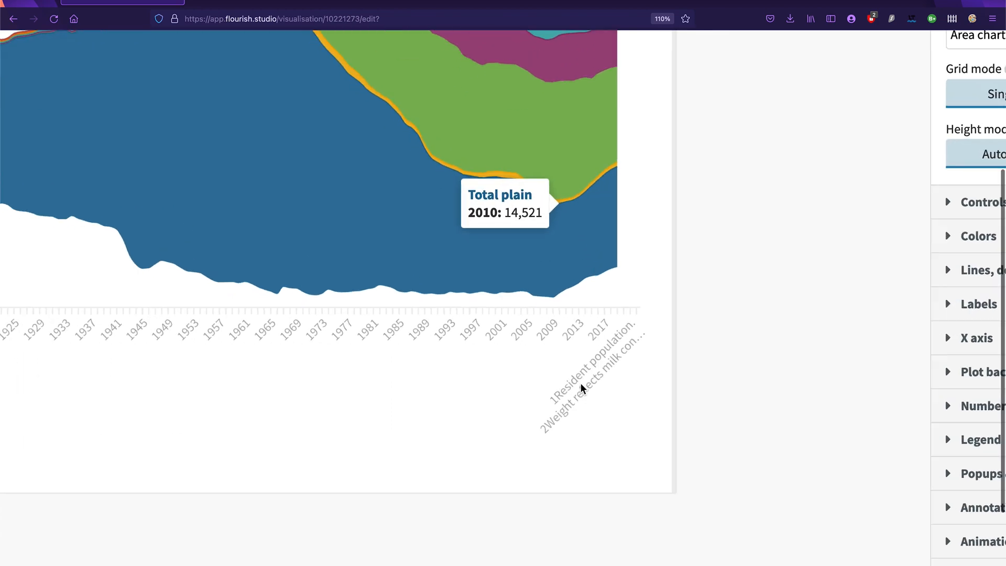
pyautogui.scroll(-5, 581, 385)
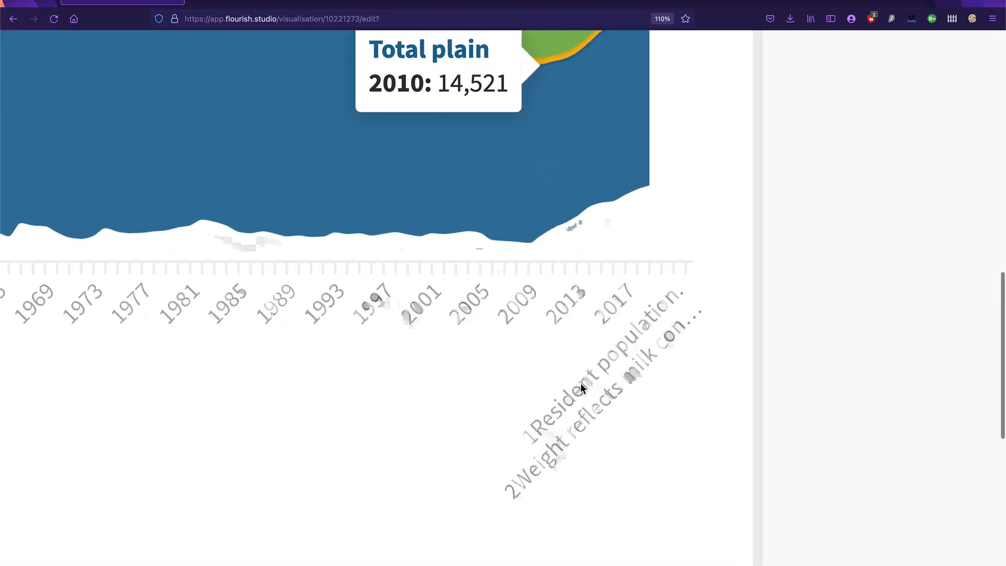
pyautogui.scroll(-2, 580, 387)
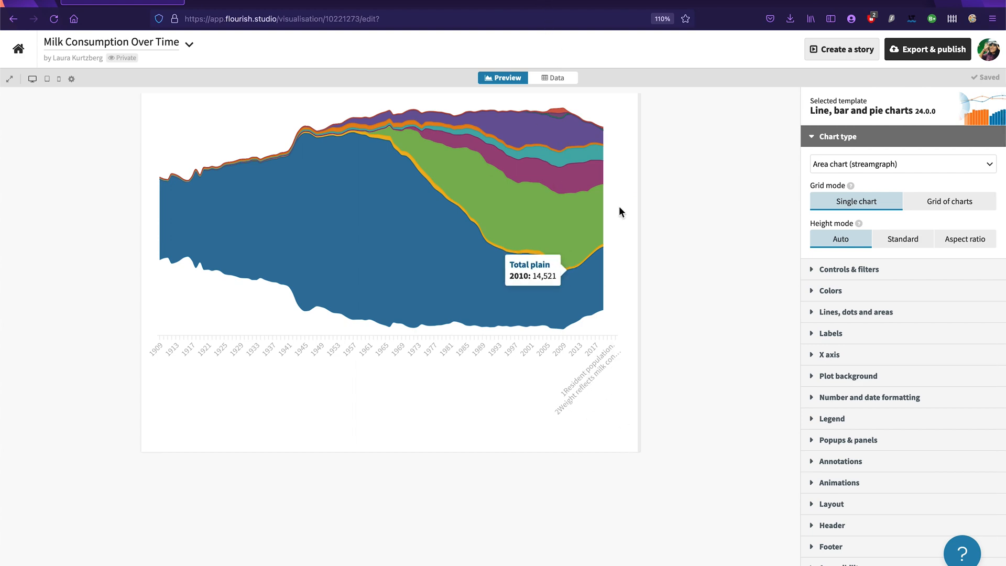
# Step: Delete the footnote and source text in column A below the 2019 row, from row 115 down, in the data sheet
pyautogui.click(566, 78)
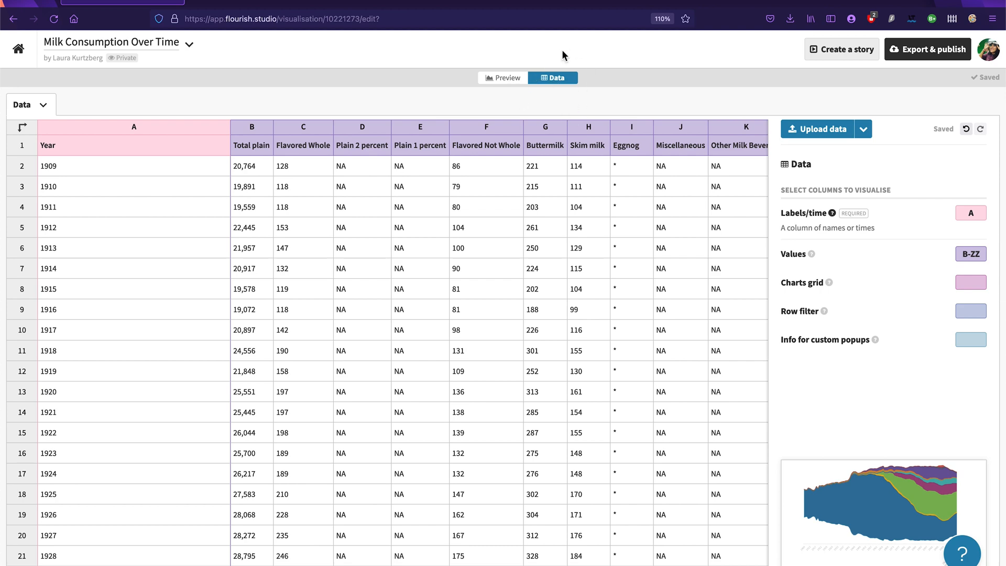
pyautogui.scroll(-3, 259, 241)
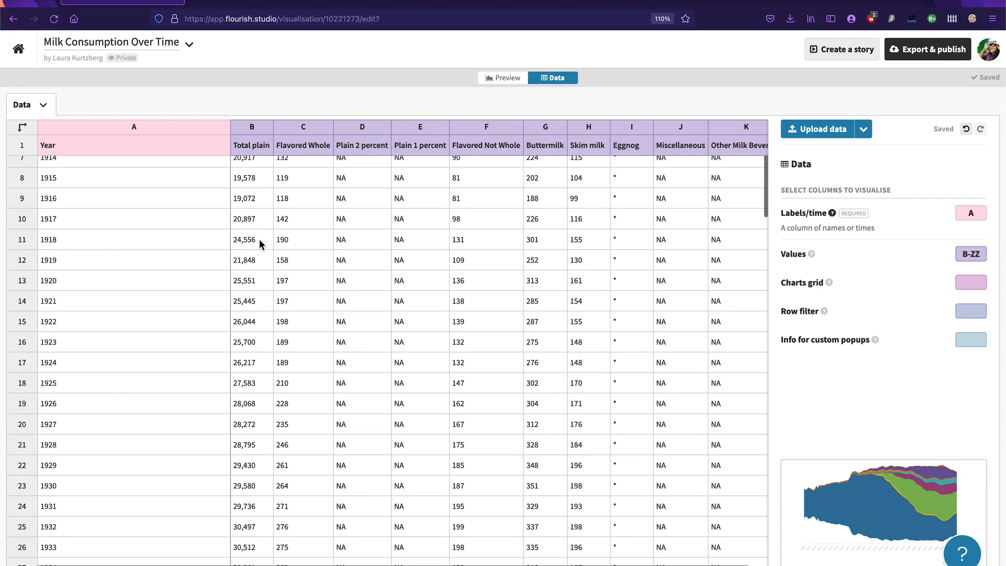
pyautogui.moveTo(759, 189); pyautogui.dragTo(717, 551)
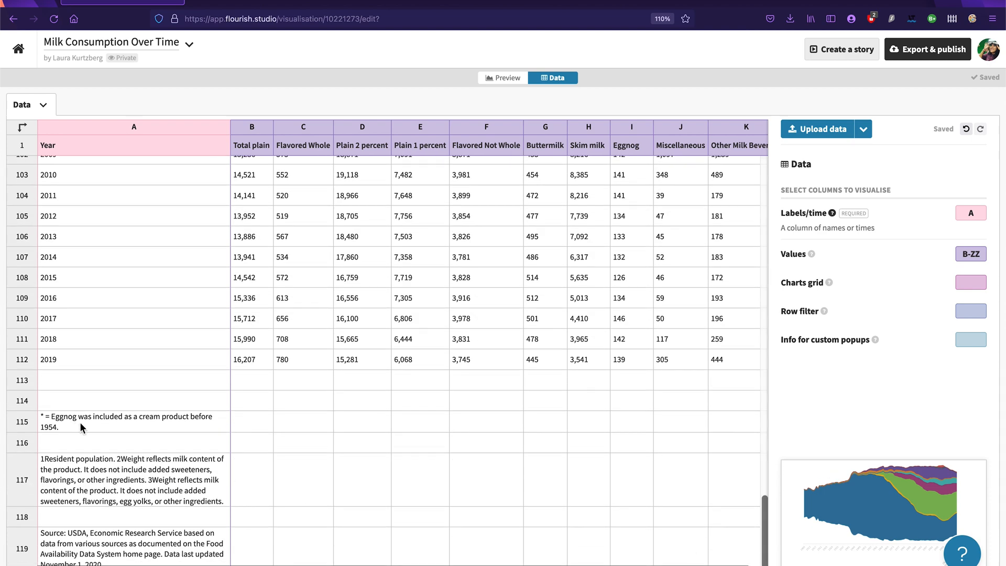
pyautogui.click(97, 427)
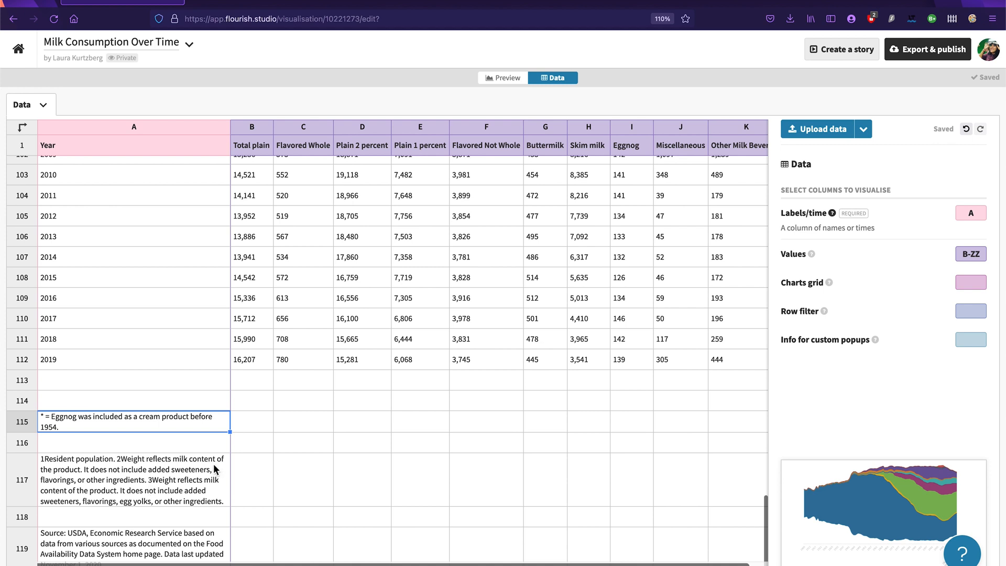
pyautogui.keyDown('shift'); pyautogui.click(228, 549); pyautogui.keyUp('shift')
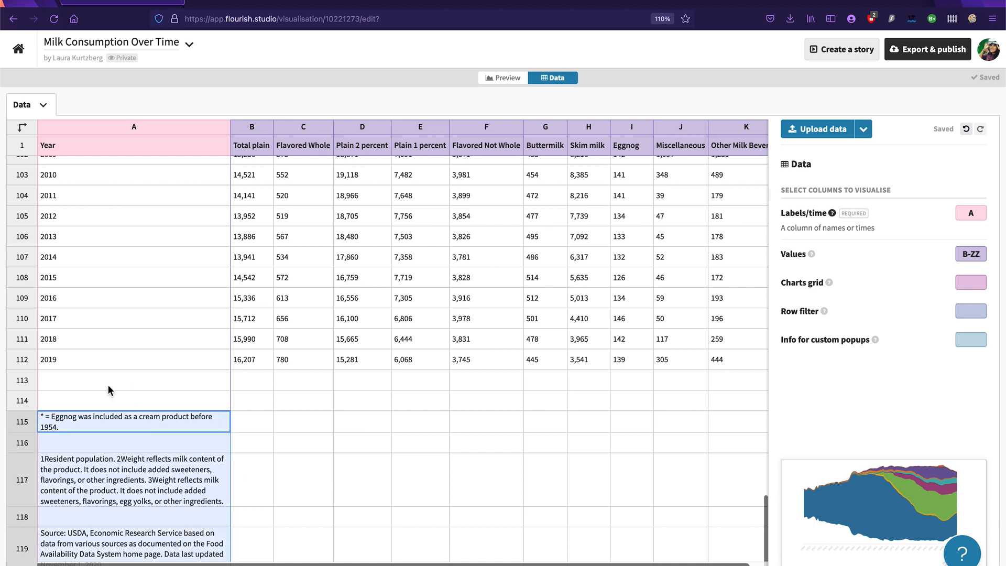
pyautogui.press('Delete')
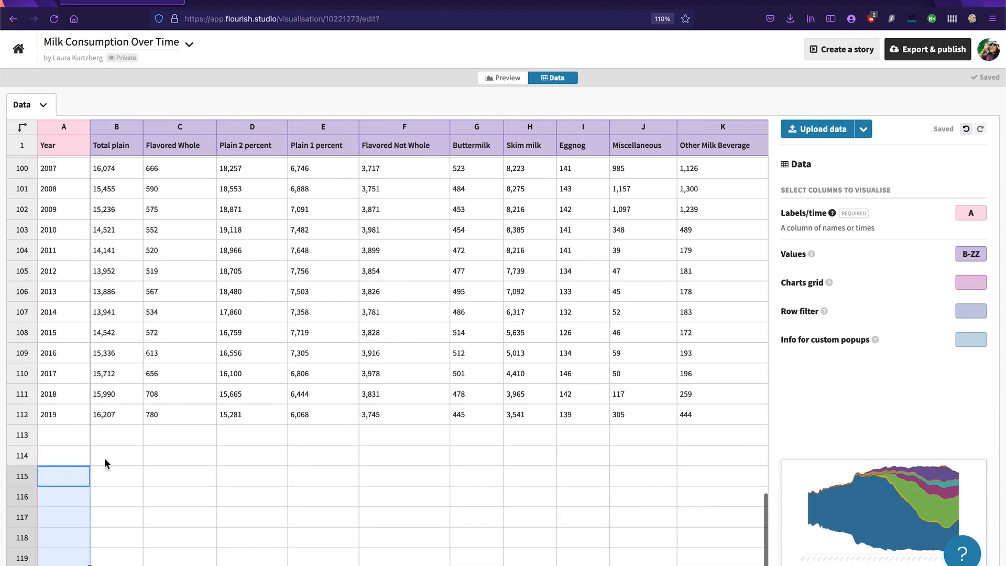
pyautogui.press('Up')
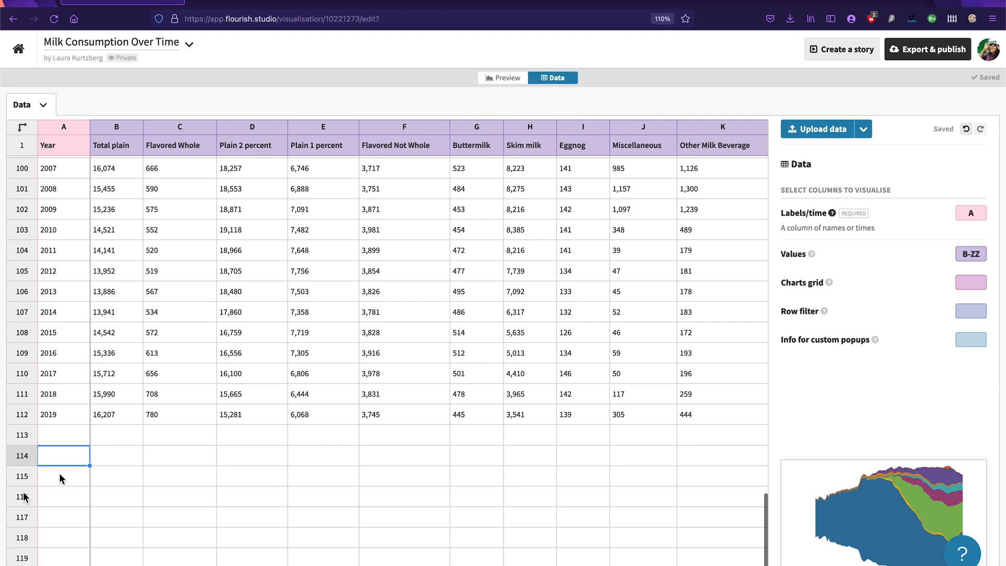
# Step: Preview the streamgraph without the footnote rows and examine its x axis and layers
pyautogui.moveTo(767, 521); pyautogui.dragTo(764, 128)
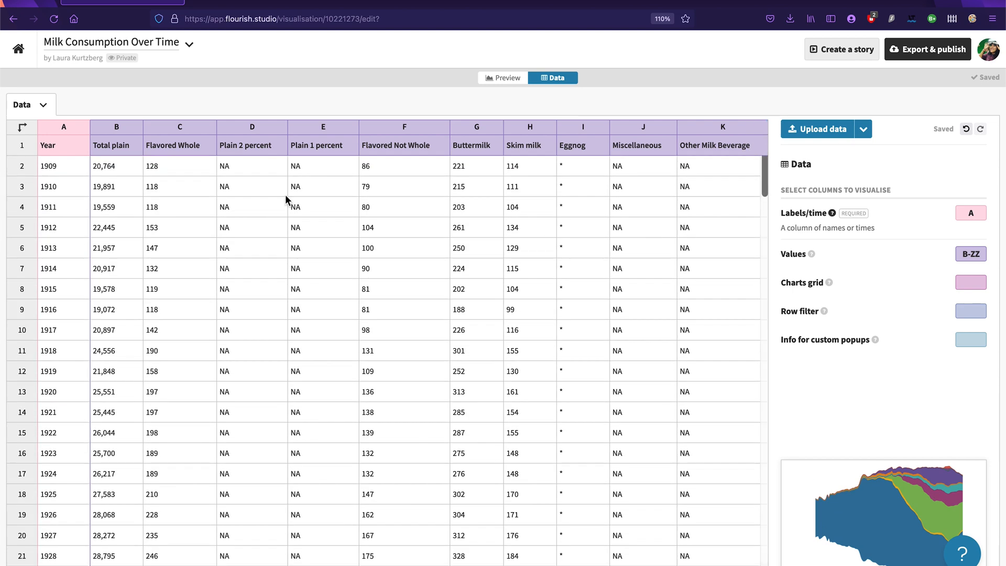
pyautogui.click(503, 76)
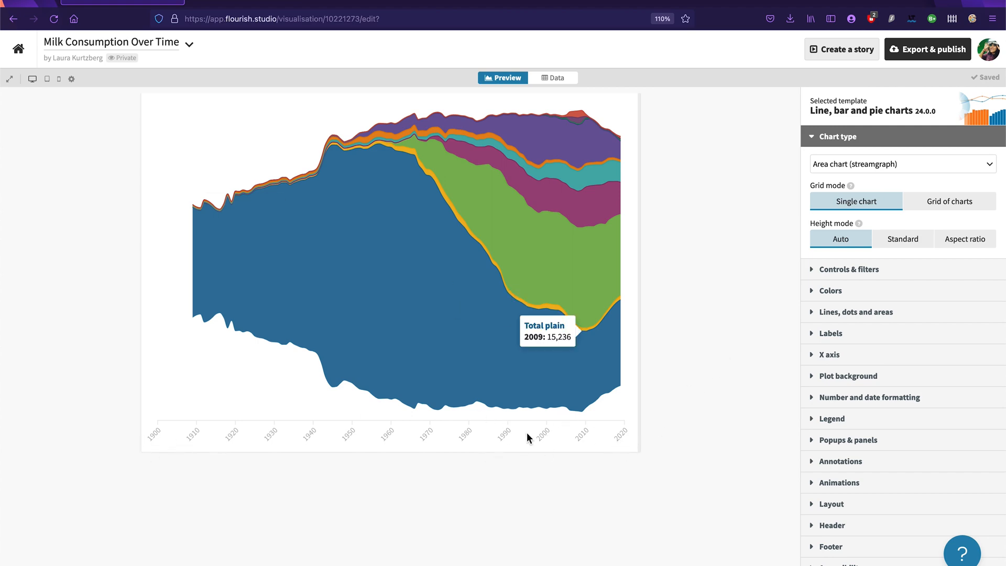
pyautogui.scroll(5, 517, 433)
pyautogui.scroll(-5, 516, 439)
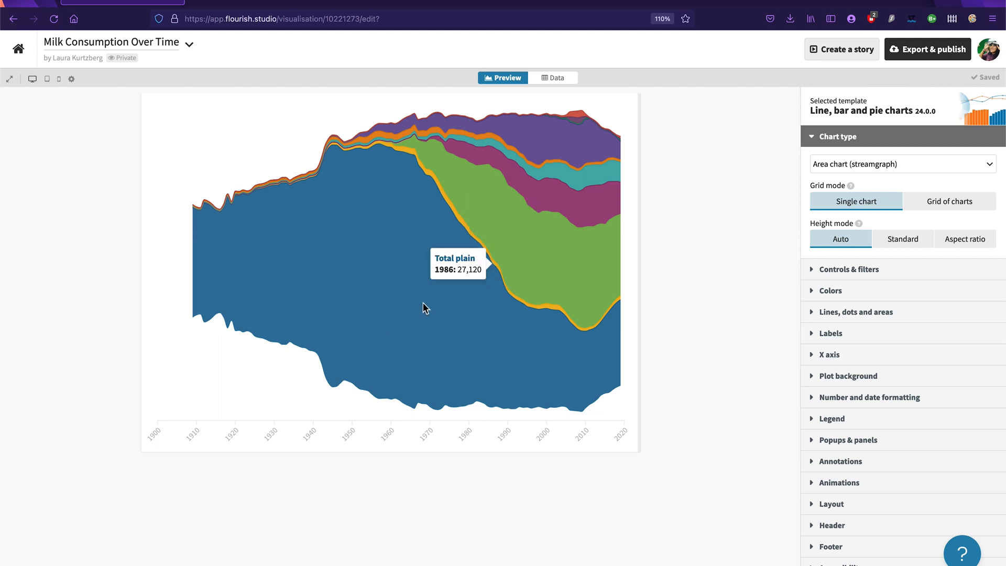
# Step: Rename the column B header in the data sheet to "Plain Whole"
pyautogui.click(565, 79)
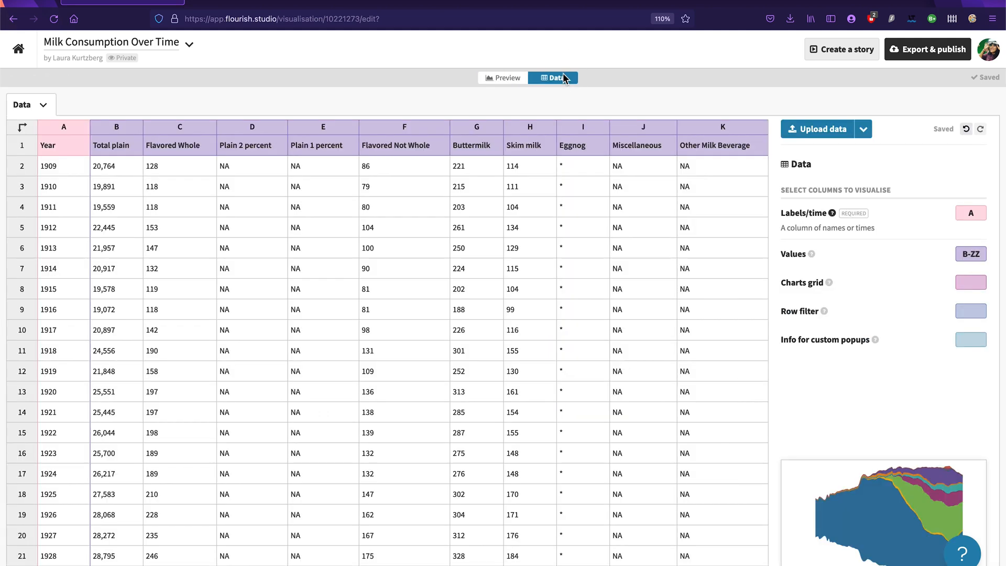
pyautogui.doubleClick(113, 150)
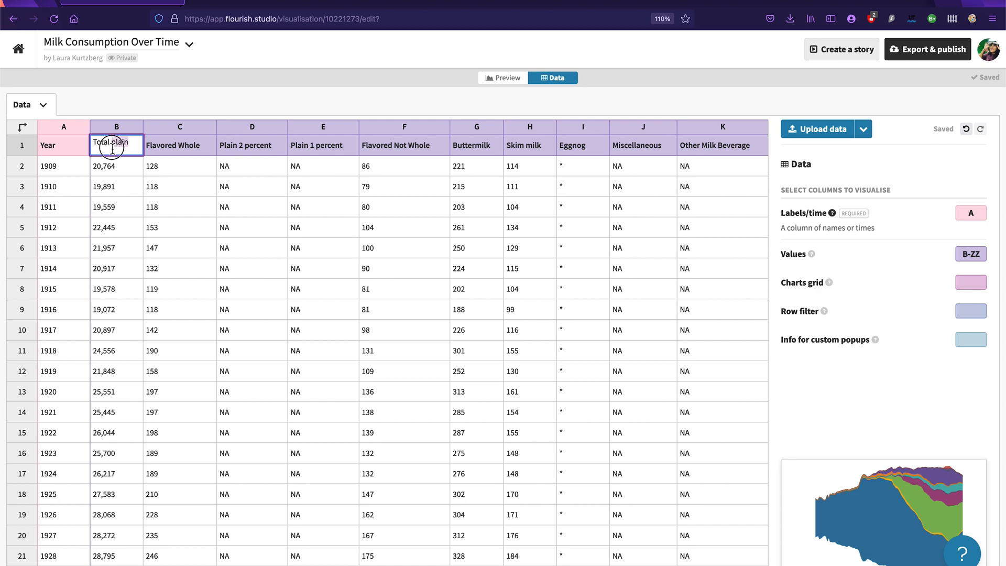
pyautogui.moveTo(133, 147); pyautogui.dragTo(35, 143)
pyautogui.write('Plain Whole')
pyautogui.click(261, 150)
# Step: Review the names of the remaining milk category headers in row 1, from Flavored Whole to Other Milk Beverage
pyautogui.doubleClick(254, 149)
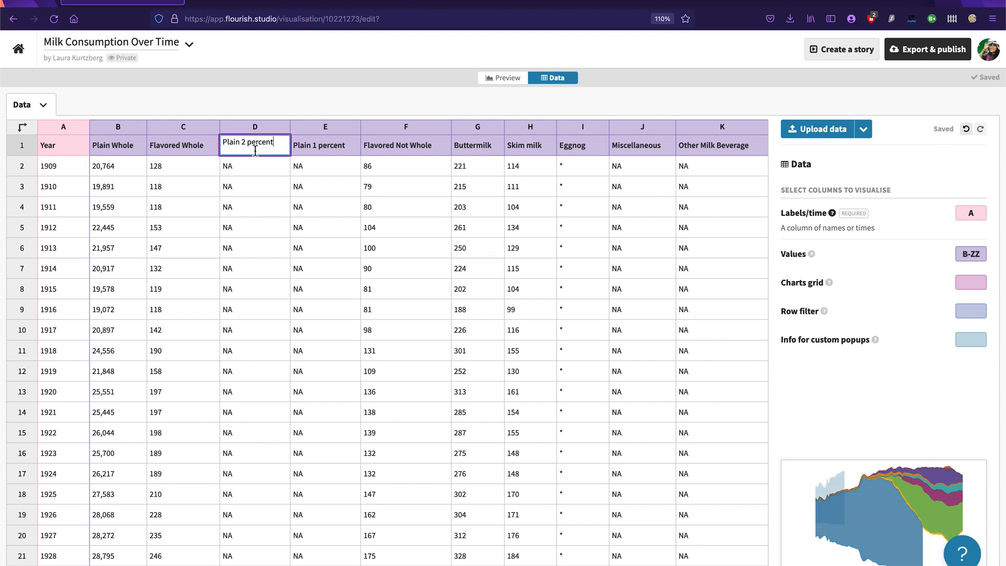
pyautogui.press('Tab')
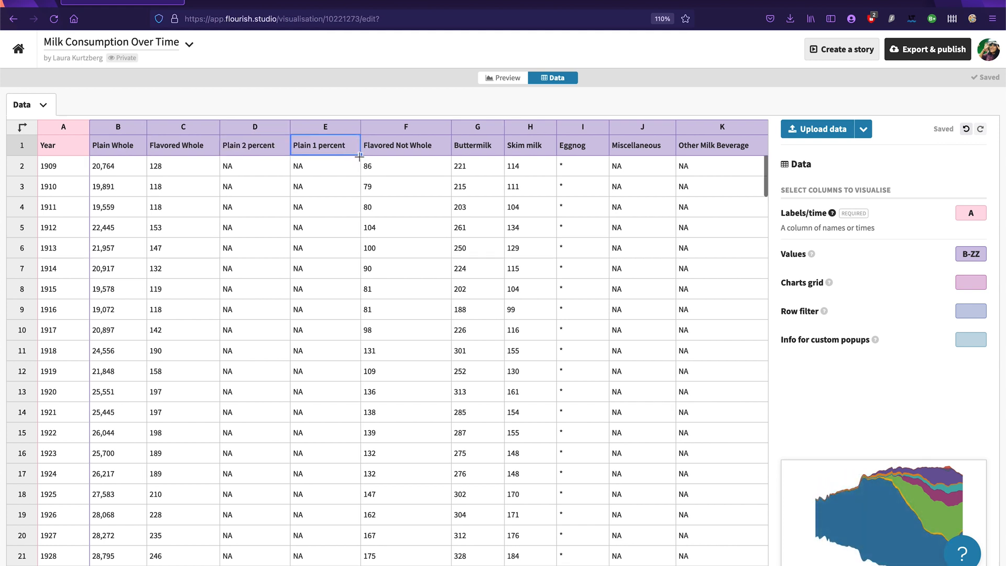
pyautogui.click(580, 152)
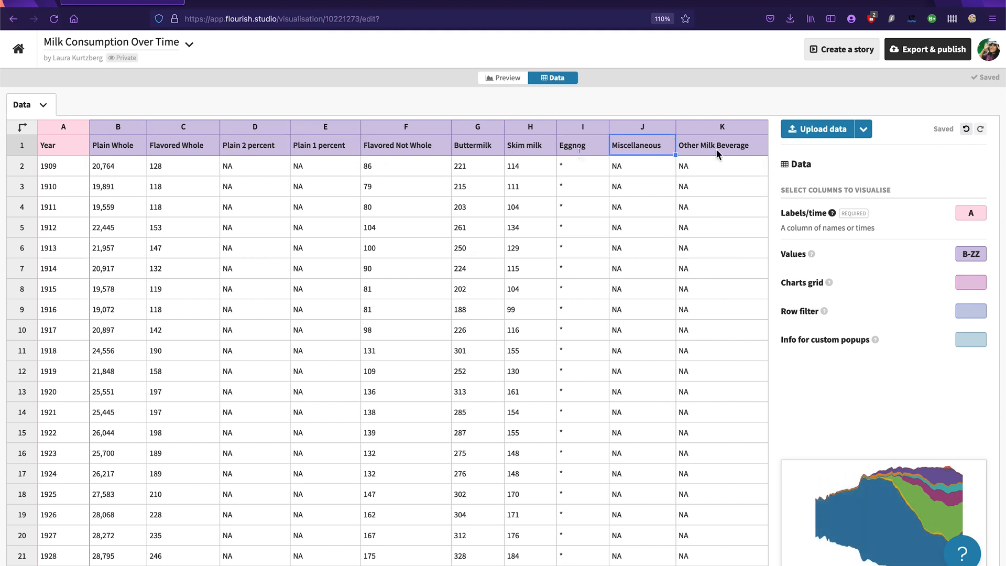
pyautogui.click(252, 150)
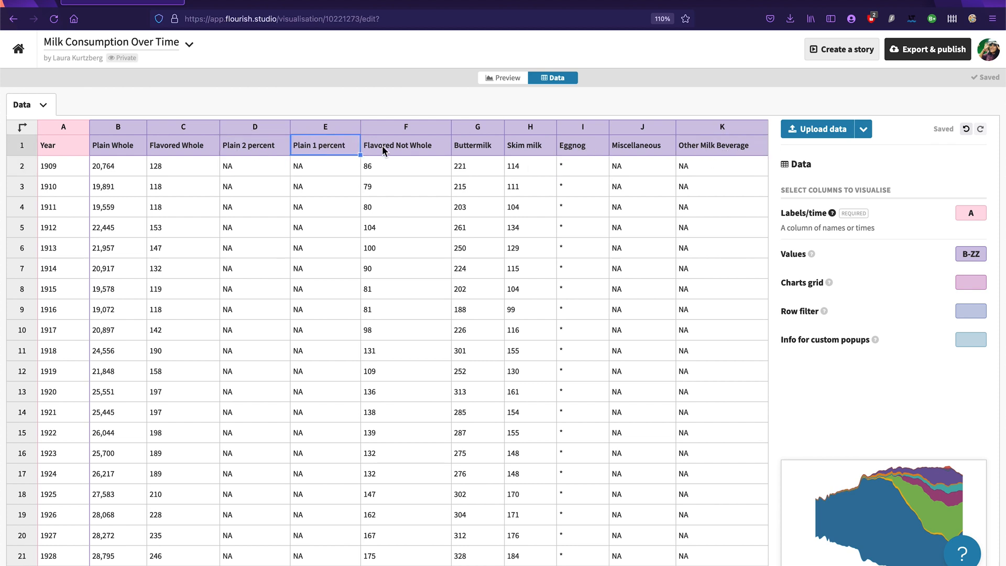
pyautogui.click(589, 150)
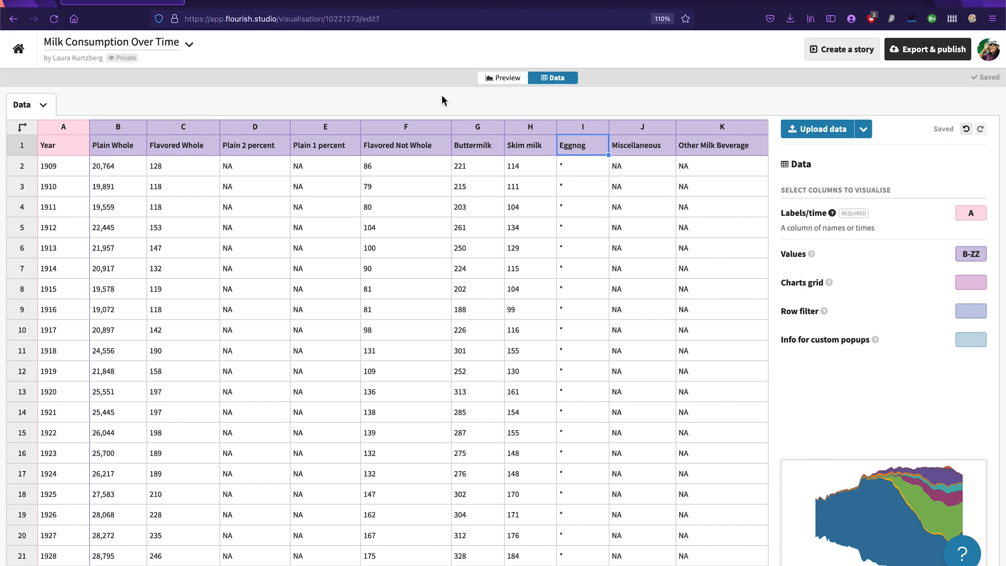
pyautogui.click(196, 146)
pyautogui.click(278, 146)
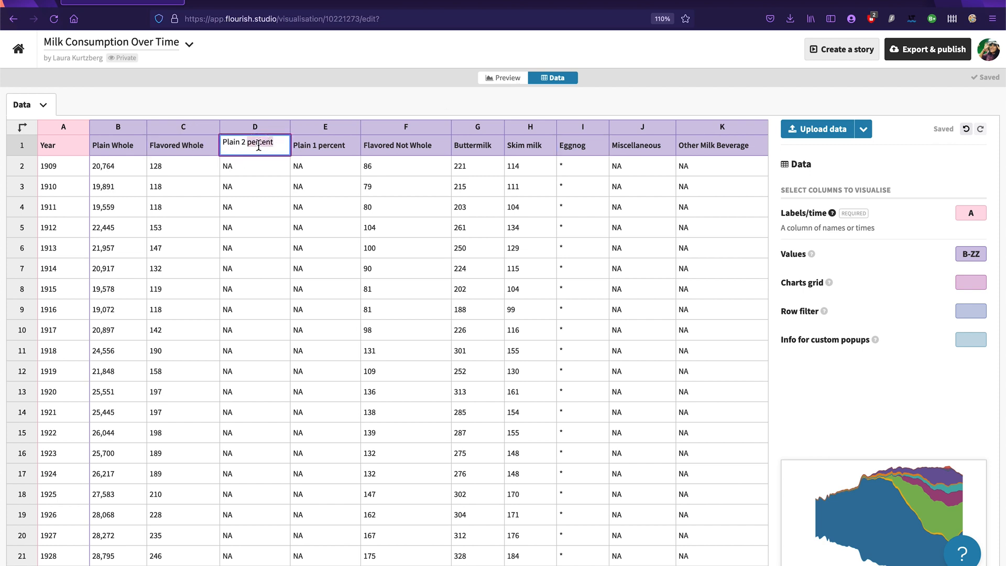
pyautogui.click(323, 151)
pyautogui.click(142, 152)
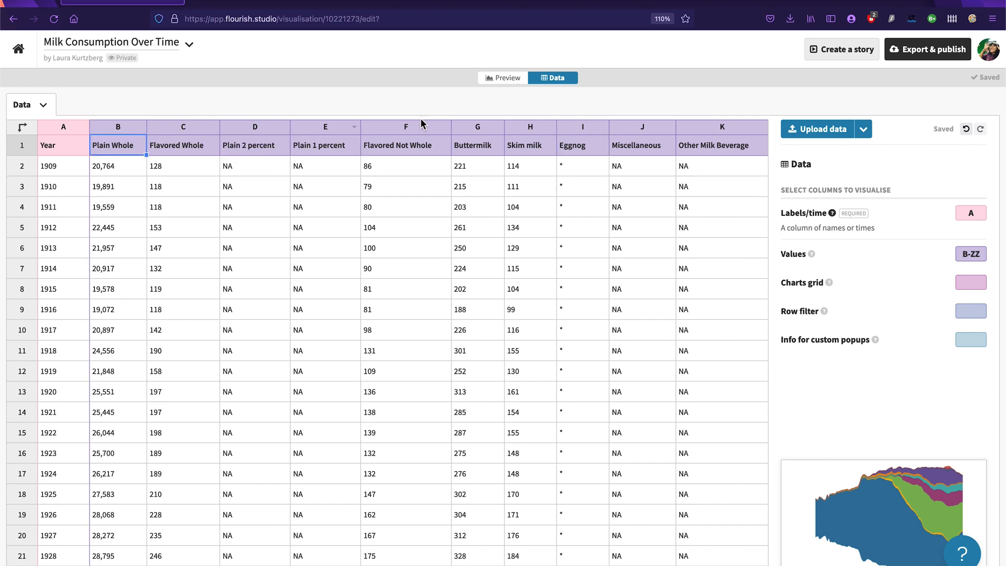
# Step: Return to the chart preview, enlarge the page to 133% and set the legend mode to On
pyautogui.click(499, 81)
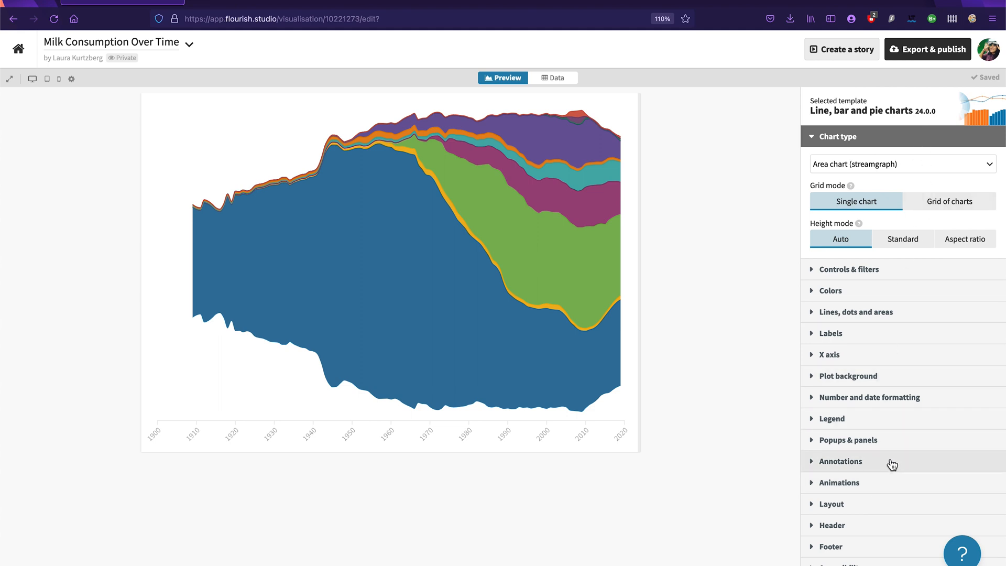
pyautogui.hotkey('ctrl', '+')
pyautogui.hotkey('ctrl', '+')
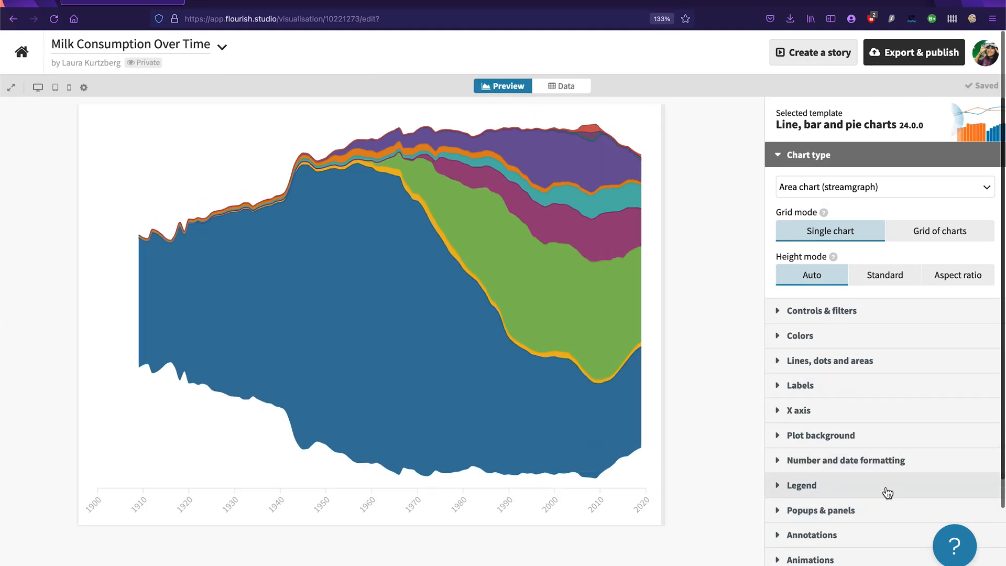
pyautogui.scroll(-3, 875, 377)
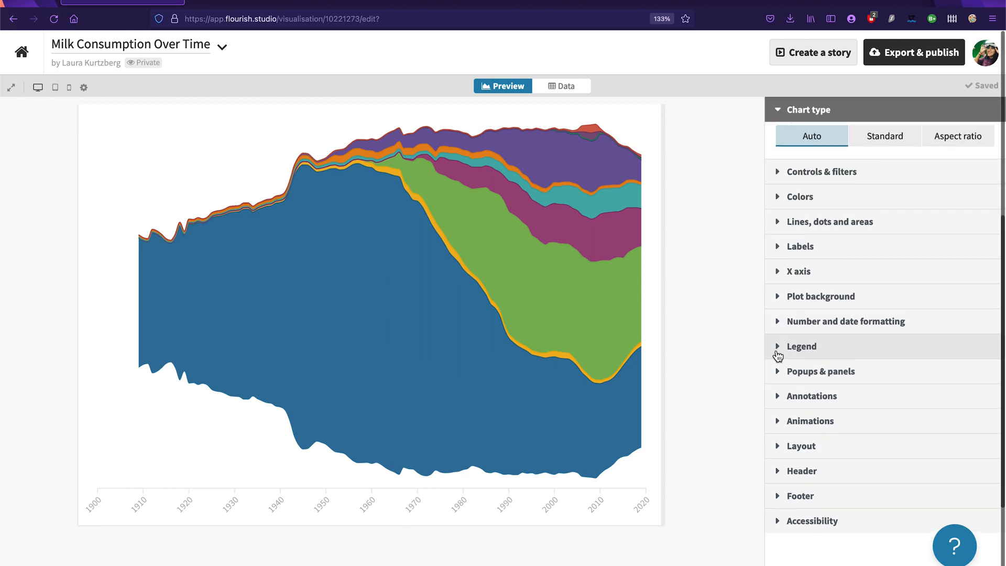
pyautogui.click(821, 353)
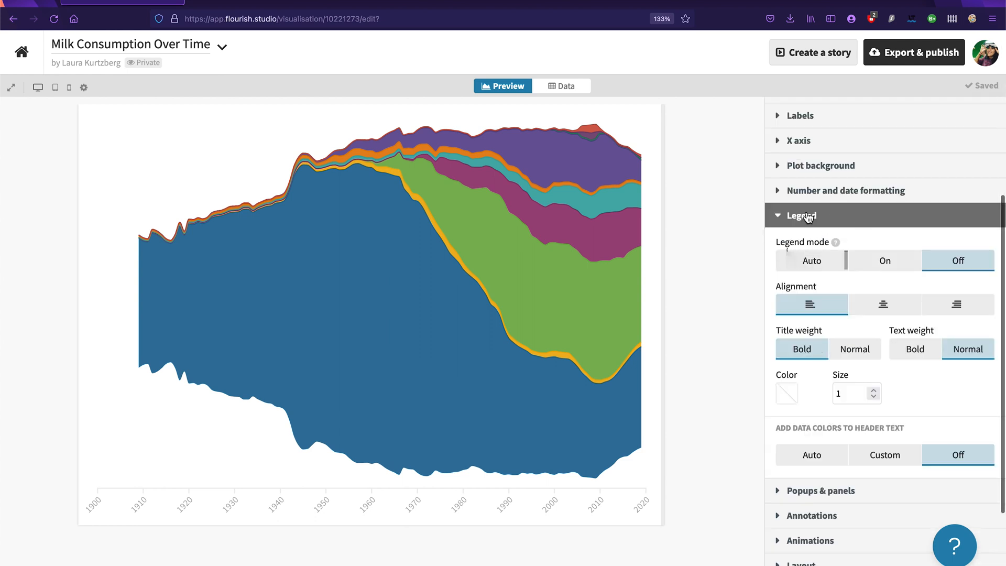
pyautogui.click(886, 267)
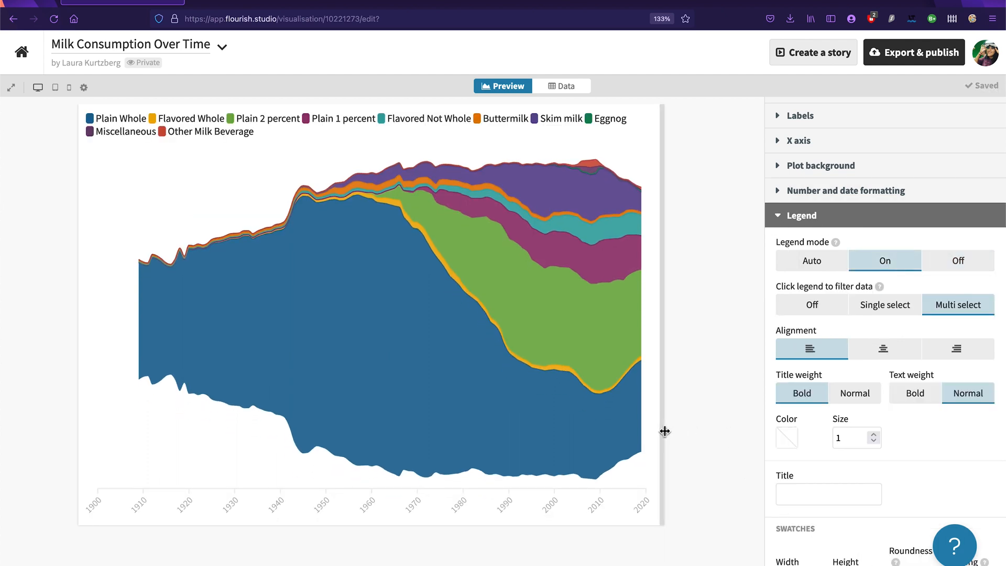
# Step: Widen the chart preview until the legend fits on one row, and reduce the page zoom to 120%
pyautogui.moveTo(664, 430); pyautogui.dragTo(696, 430)
pyautogui.moveTo(715, 430); pyautogui.dragTo(750, 430)
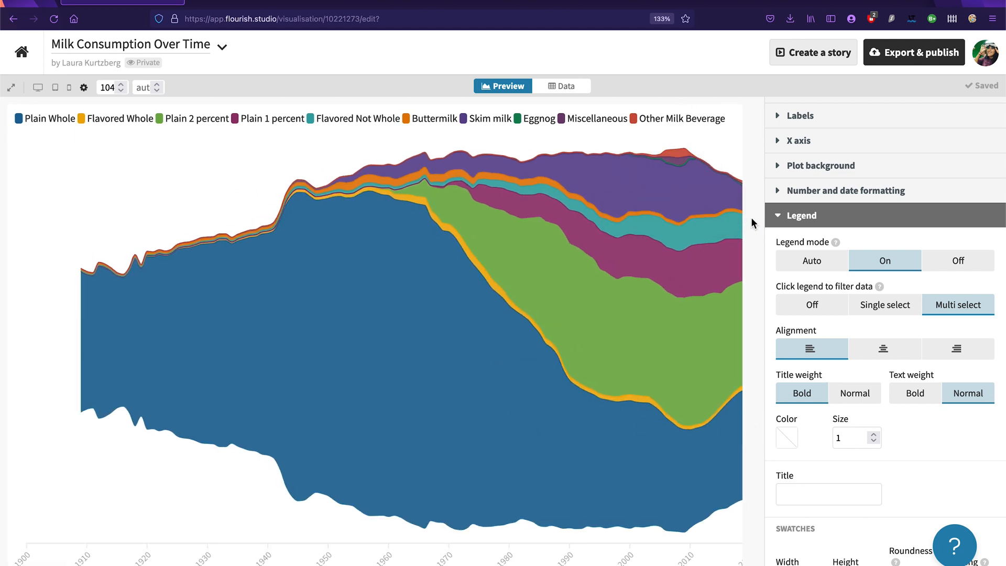
pyautogui.hotkey('ctrl', '-')
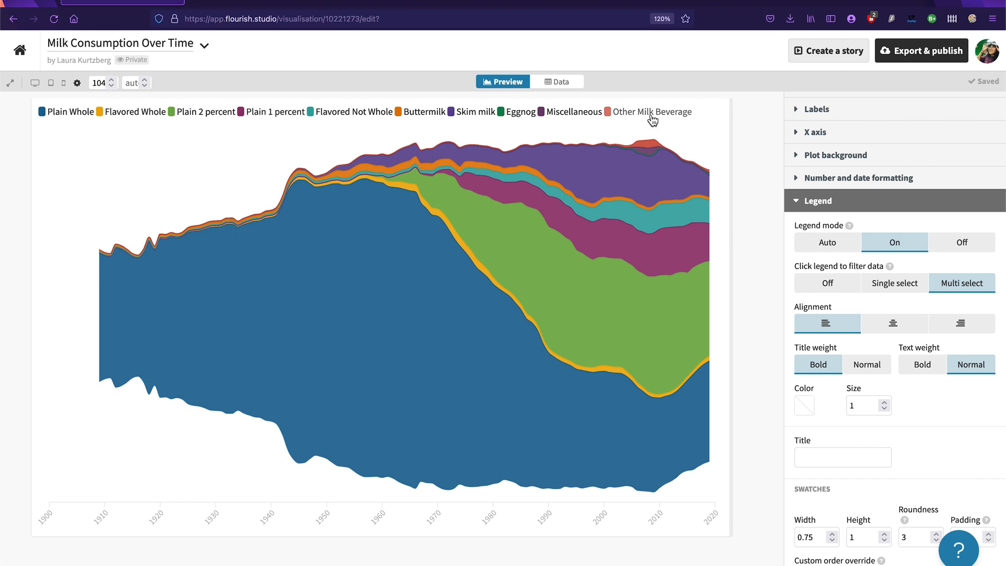
# Step: Hide and restore Flavored Whole through the legend, and filter out the six categories from Flavored Not Whole to Other Milk Beverage
pyautogui.click(113, 114)
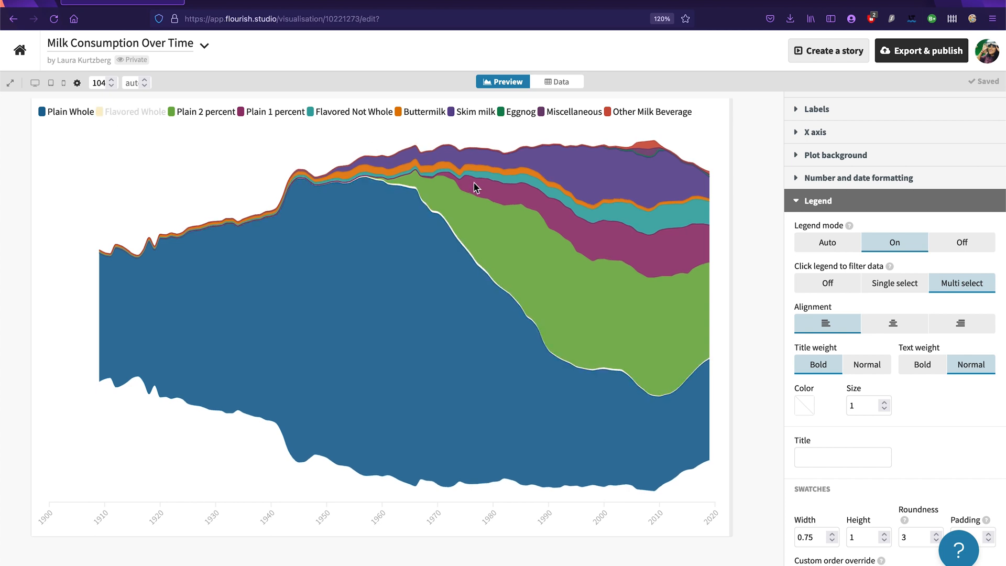
pyautogui.click(133, 112)
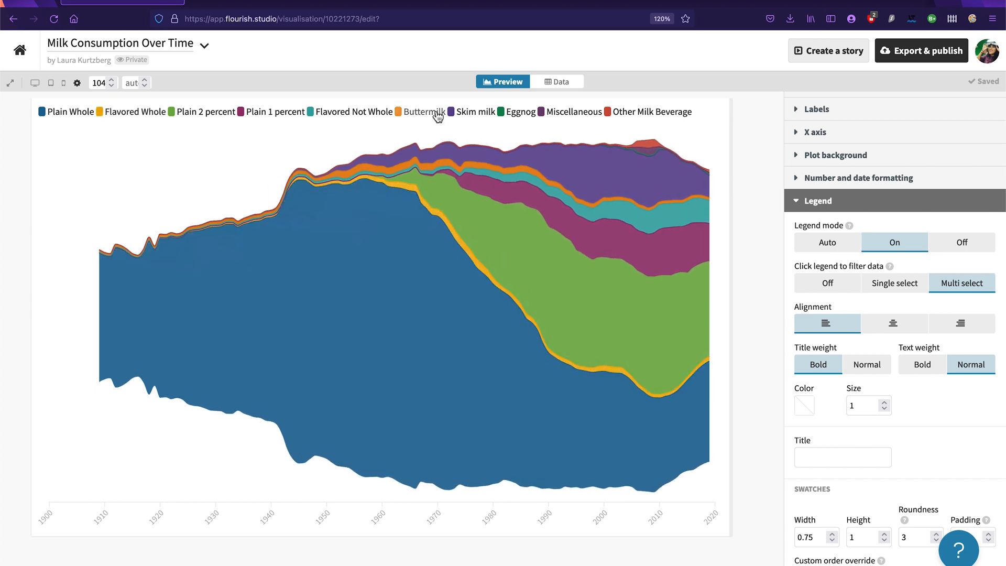
pyautogui.click(378, 113)
pyautogui.click(426, 113)
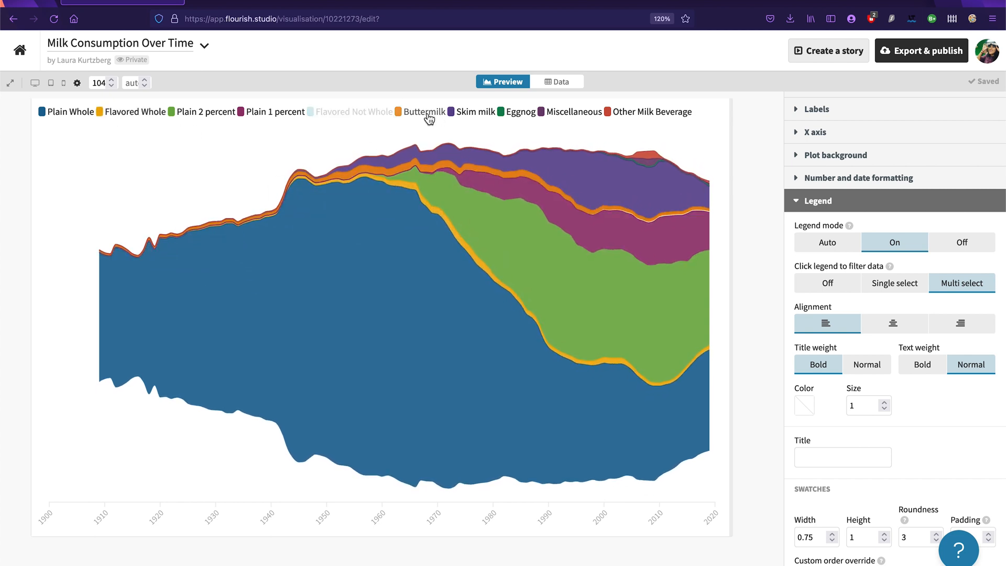
pyautogui.click(490, 113)
pyautogui.click(518, 113)
pyautogui.click(567, 113)
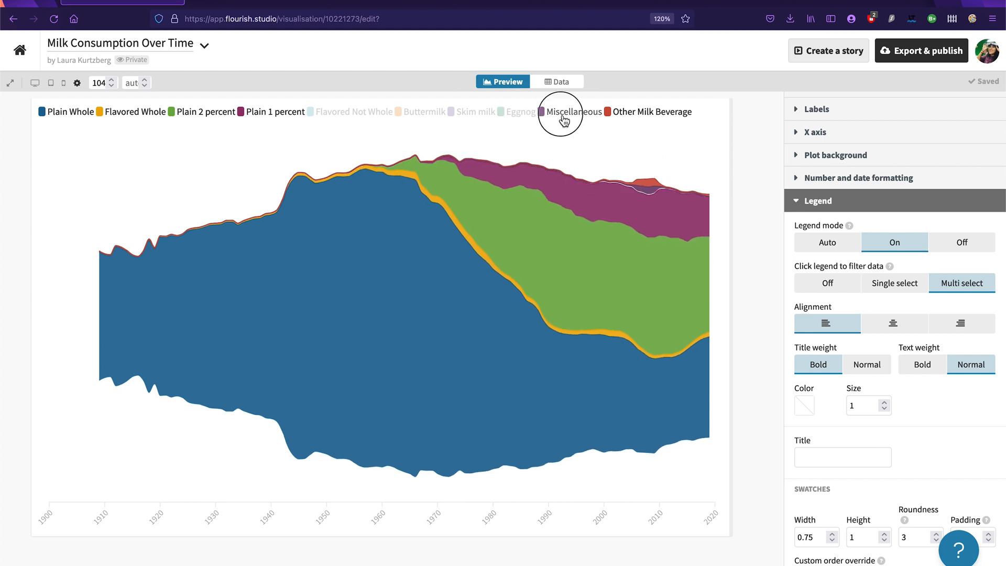
pyautogui.click(641, 122)
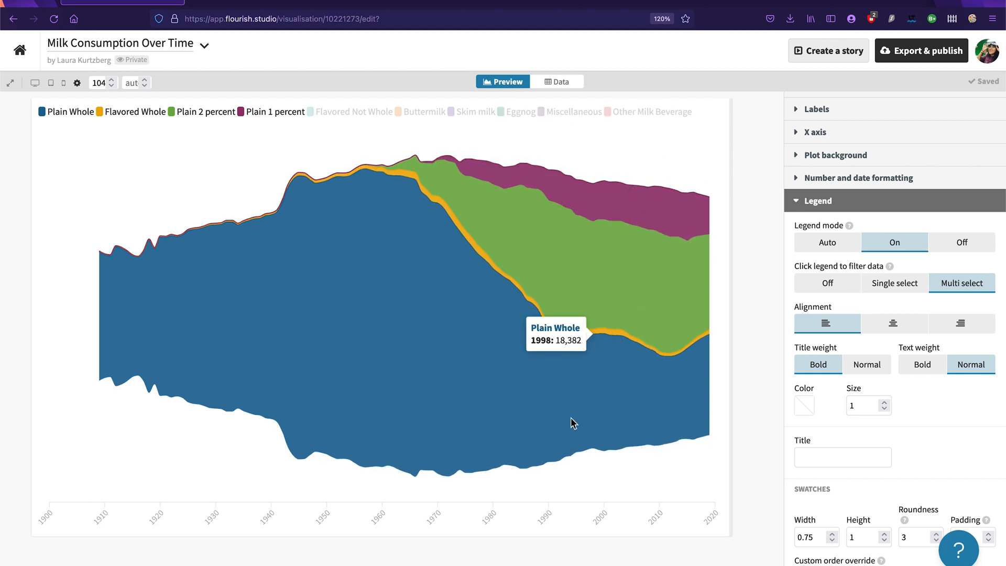
# Step: Restore the six hidden categories, from Flavored Not Whole to Other Milk Beverage, in the chart
pyautogui.click(353, 113)
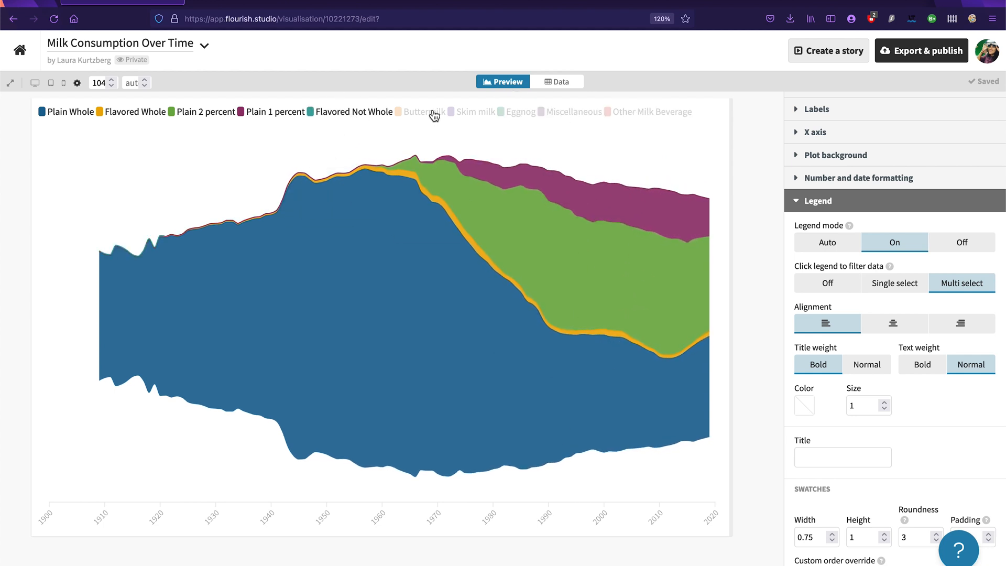
pyautogui.click(435, 113)
pyautogui.click(469, 113)
pyautogui.click(522, 113)
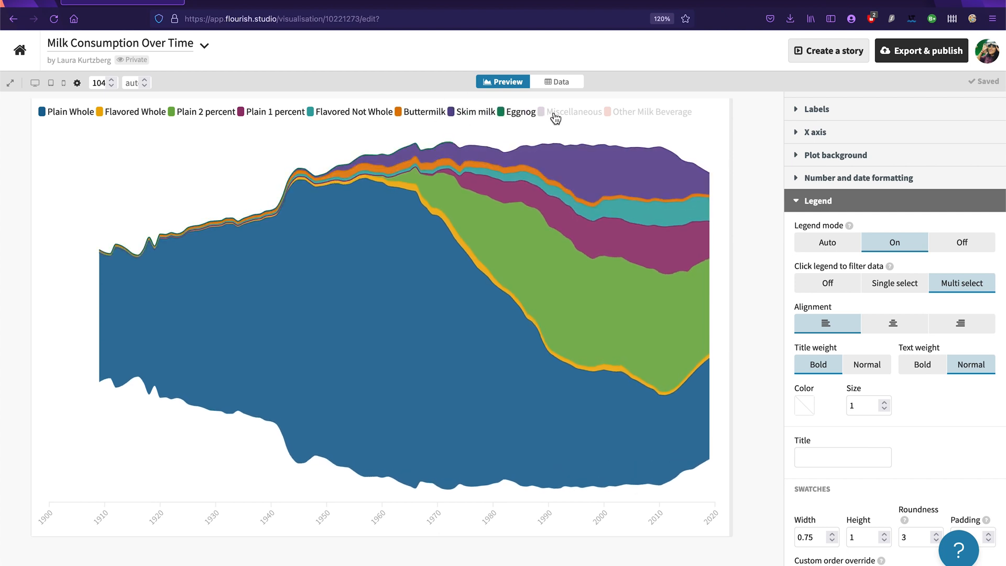
pyautogui.click(555, 117)
pyautogui.click(626, 112)
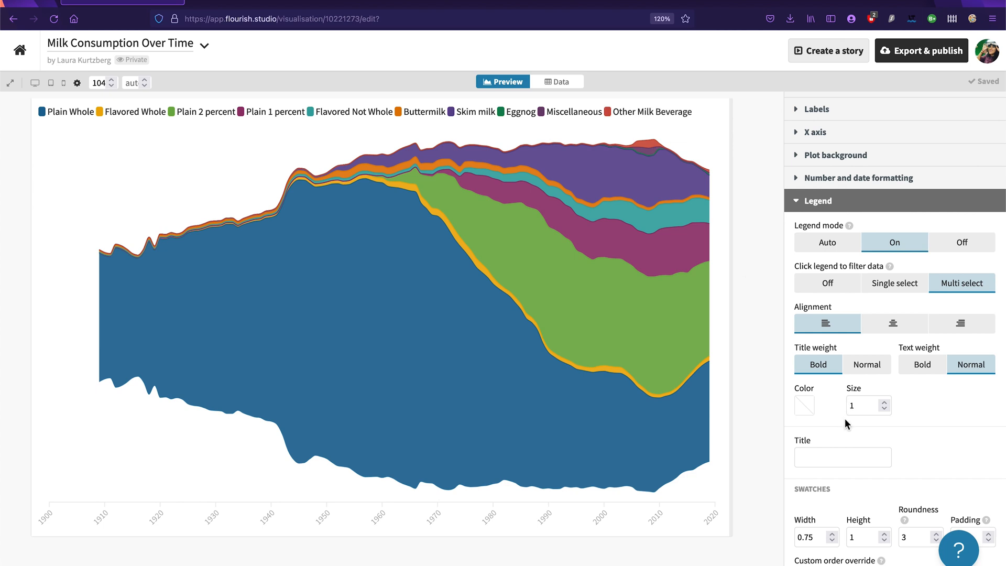
# Step: Set the legend title to "Types of Dairy Milk" and widen the chart preview slightly
pyautogui.click(828, 458)
pyautogui.write('Types of Dairy Milk')
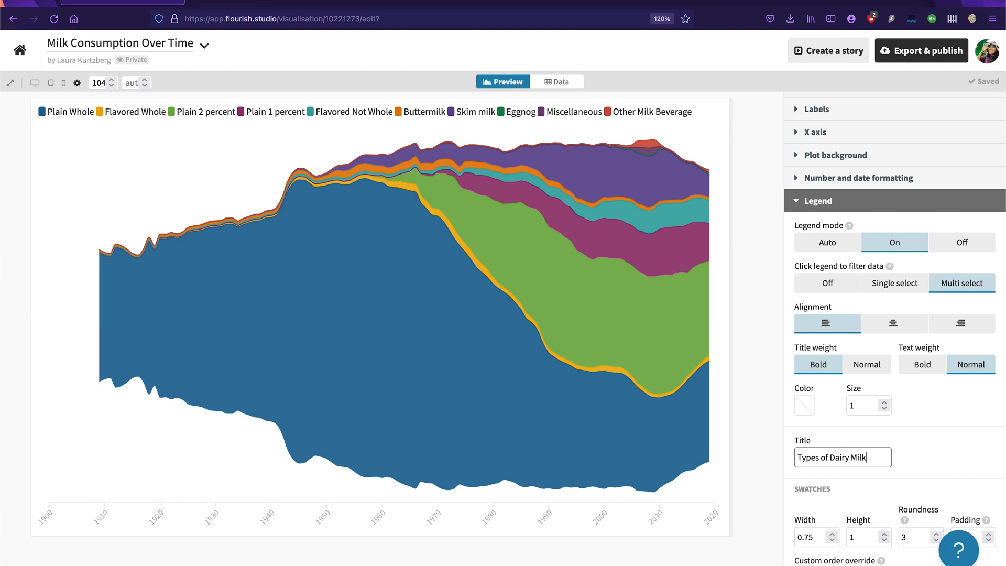
pyautogui.doubleClick(814, 455)
pyautogui.click(941, 456)
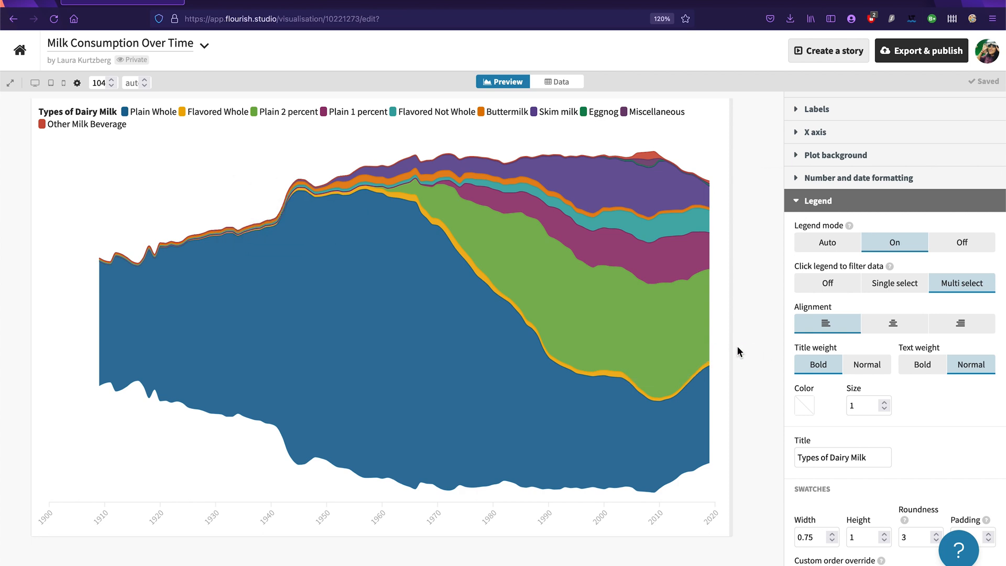
pyautogui.moveTo(732, 348); pyautogui.dragTo(753, 343)
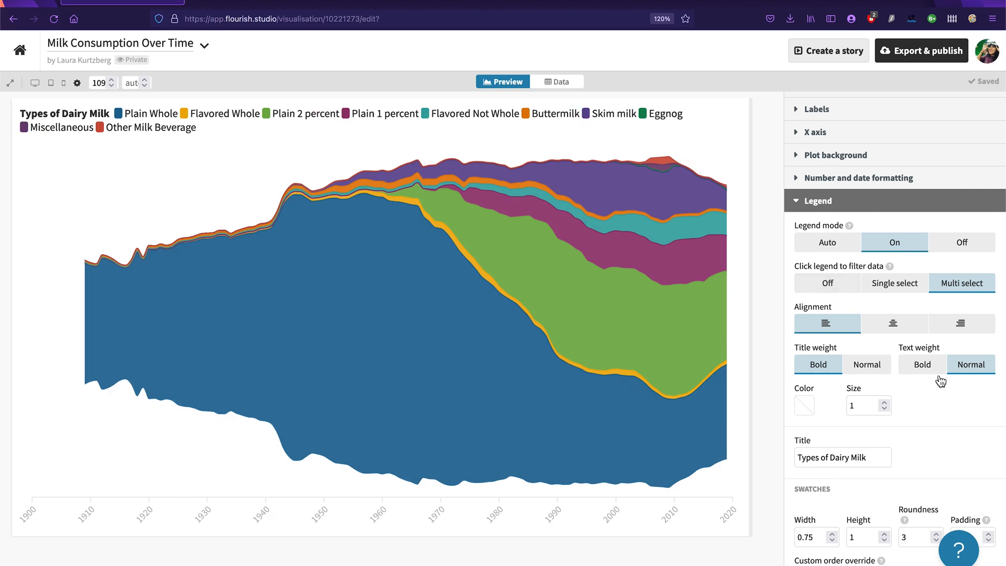
# Step: Try bold text for the legend entries and return the text weight to Normal
pyautogui.click(927, 367)
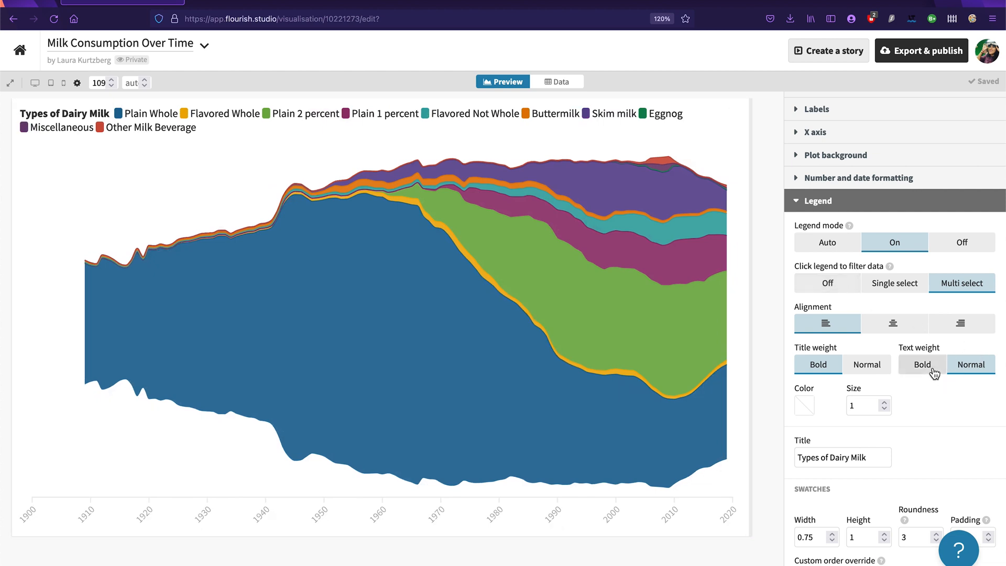
pyautogui.click(966, 364)
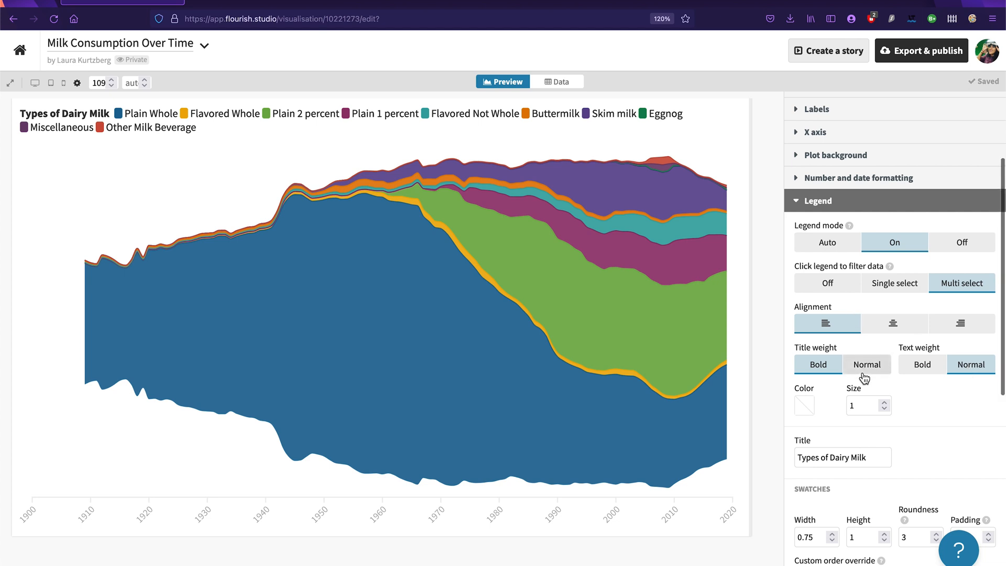
# Step: Try the vertical orientation and the below-chart position for the legend, returning it to Horizontal and Above
pyautogui.scroll(-3, 861, 371)
pyautogui.scroll(-4, 860, 371)
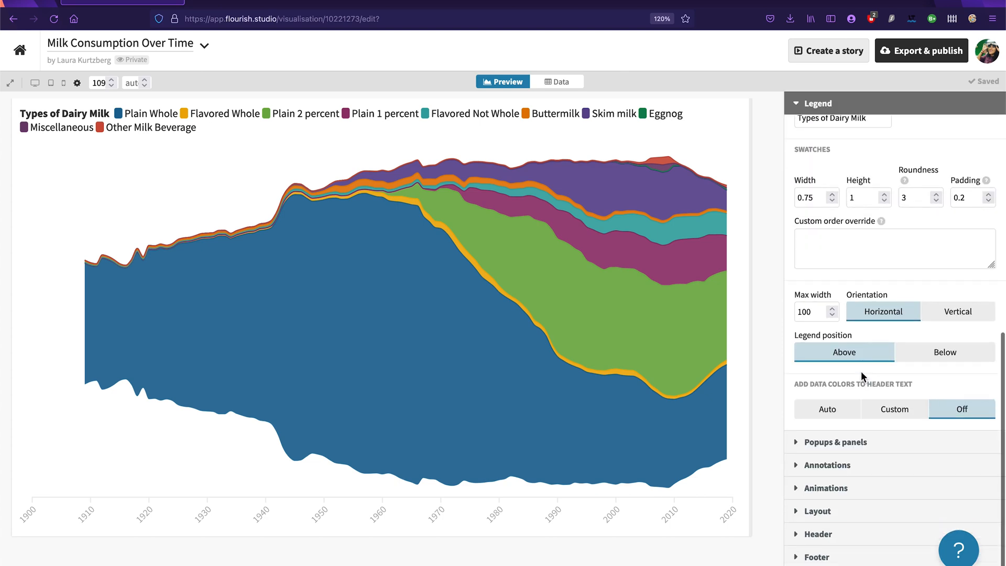
pyautogui.click(950, 313)
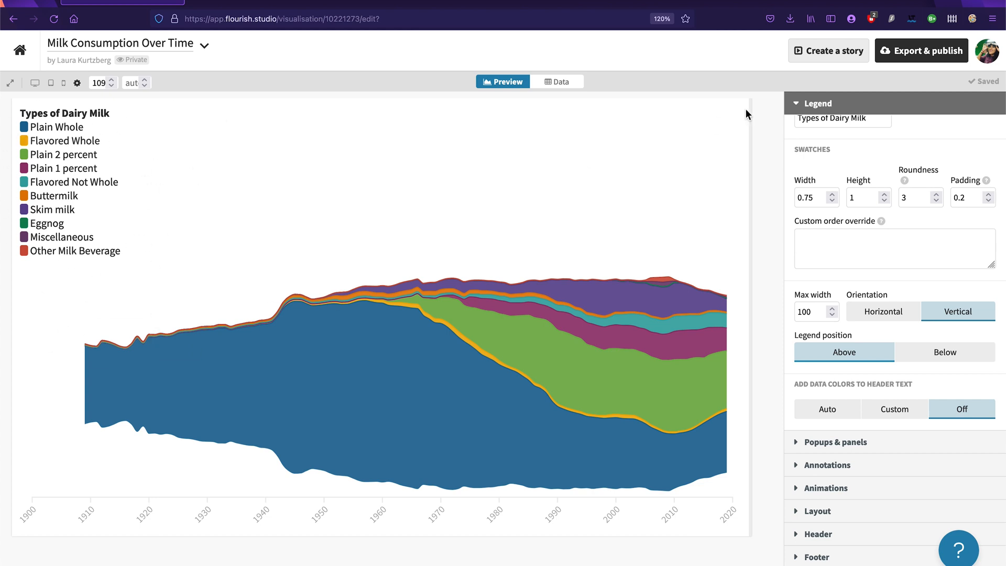
pyautogui.click(908, 314)
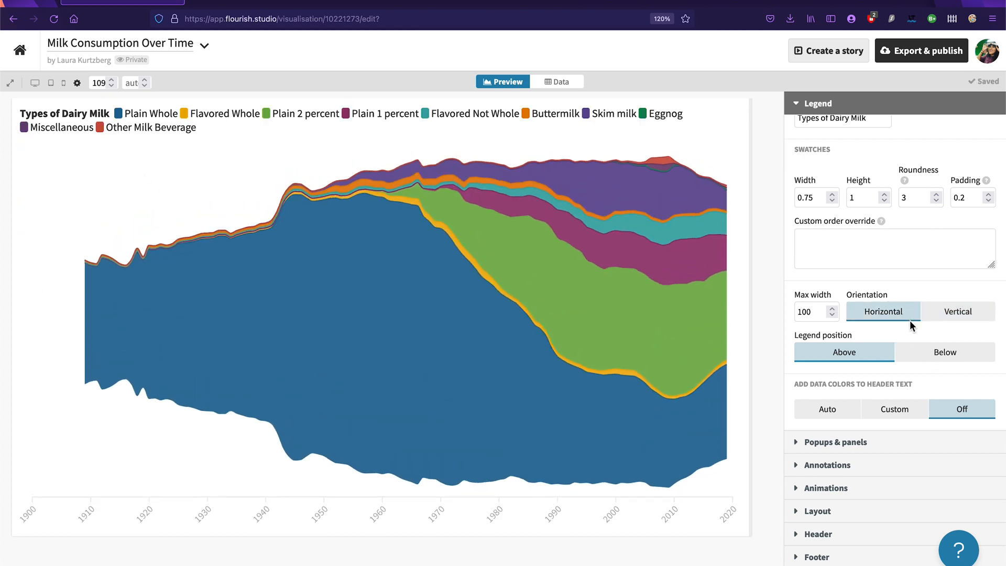
pyautogui.click(936, 357)
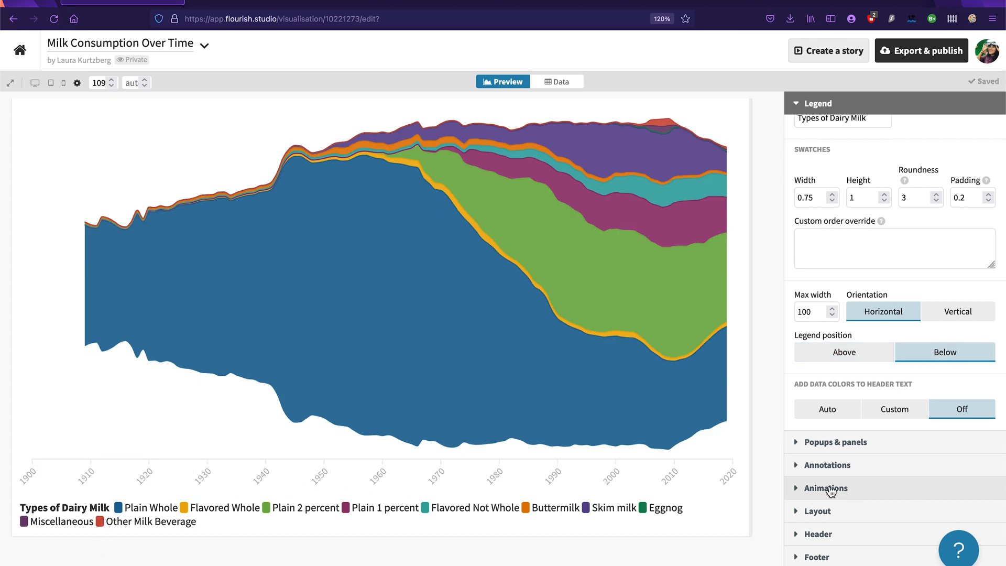
pyautogui.click(878, 356)
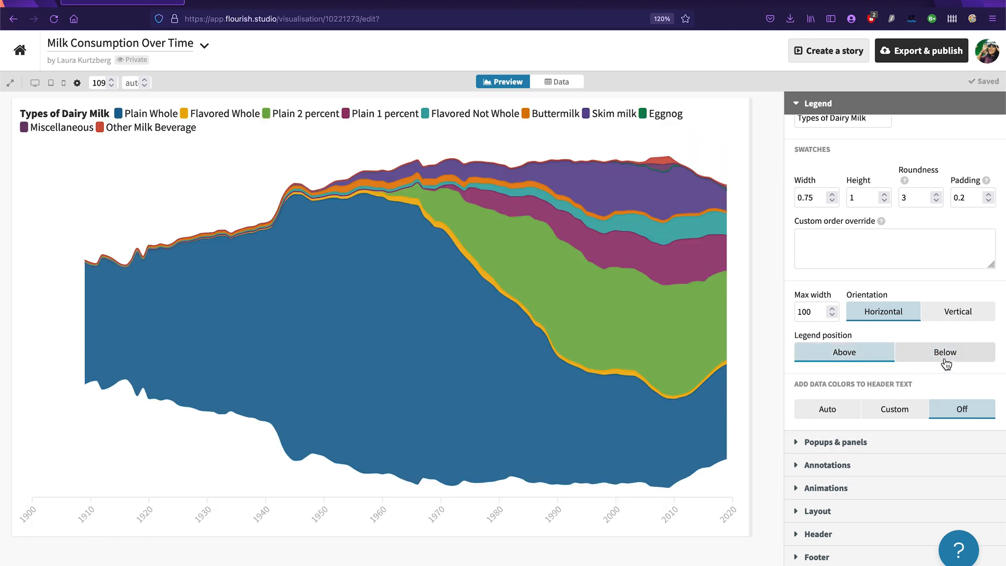
# Step: Enable styling for the X axis ticks and labels and set the label size to 1.1
pyautogui.scroll(-1, 846, 524)
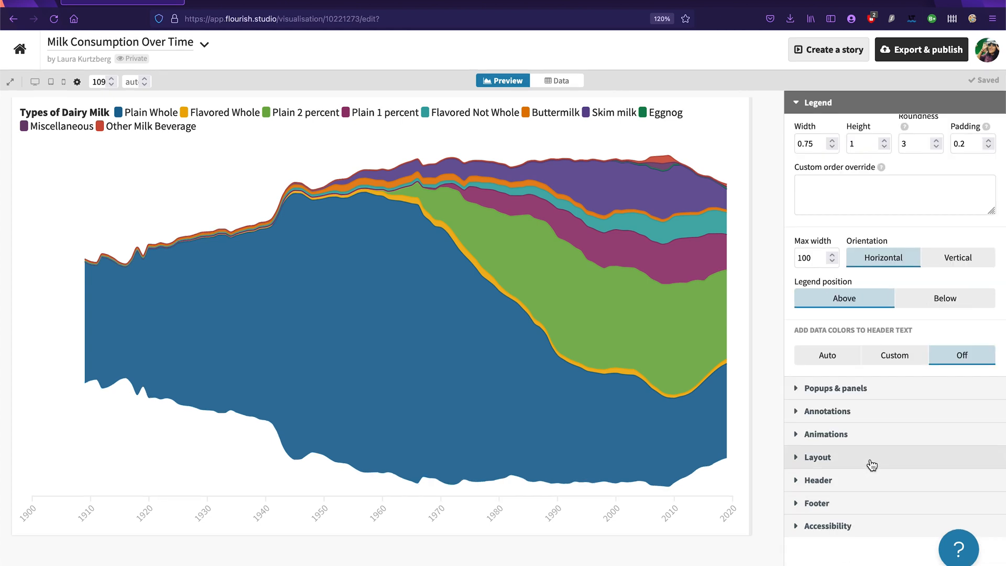
pyautogui.scroll(4, 906, 319)
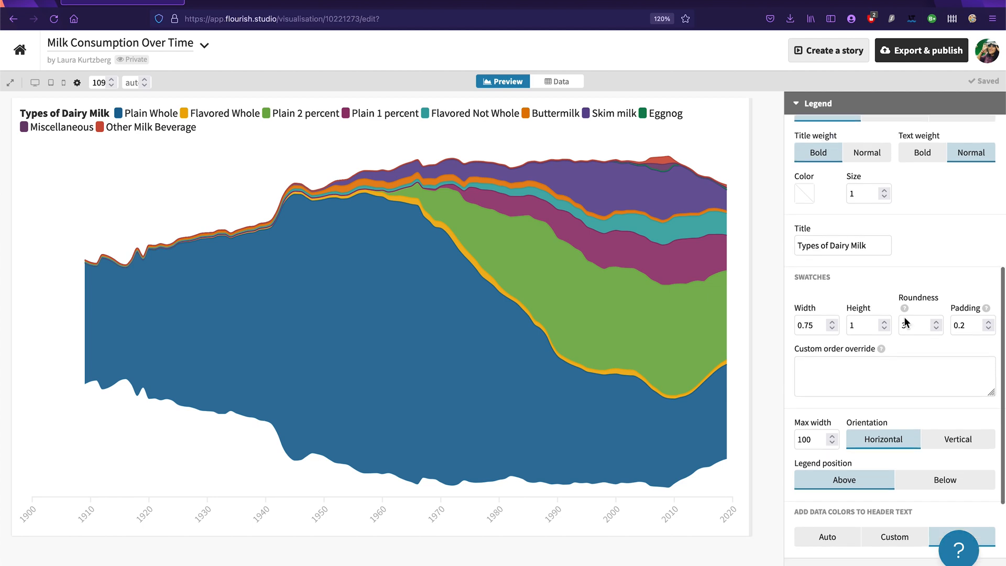
pyautogui.scroll(4, 904, 317)
pyautogui.click(816, 219)
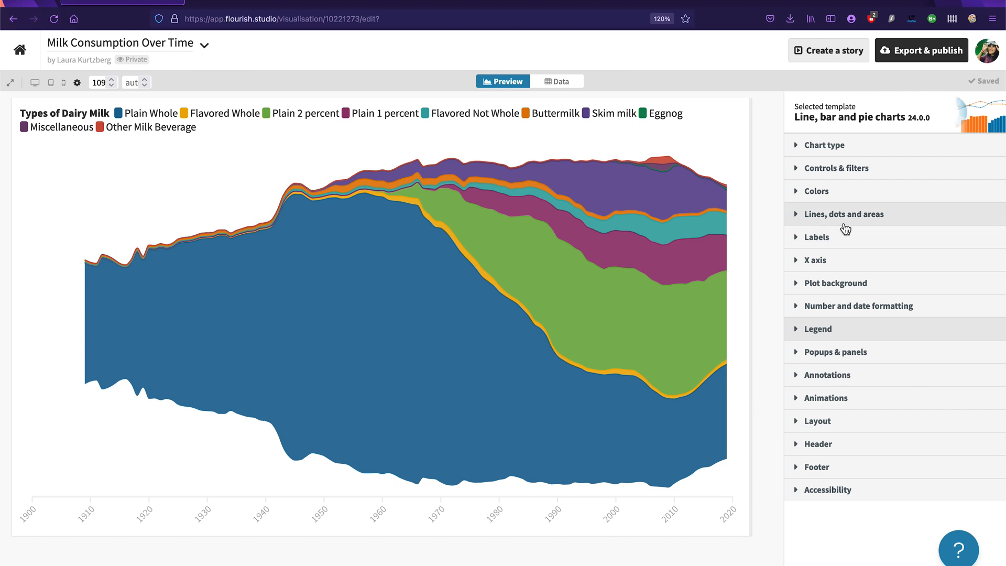
pyautogui.click(819, 261)
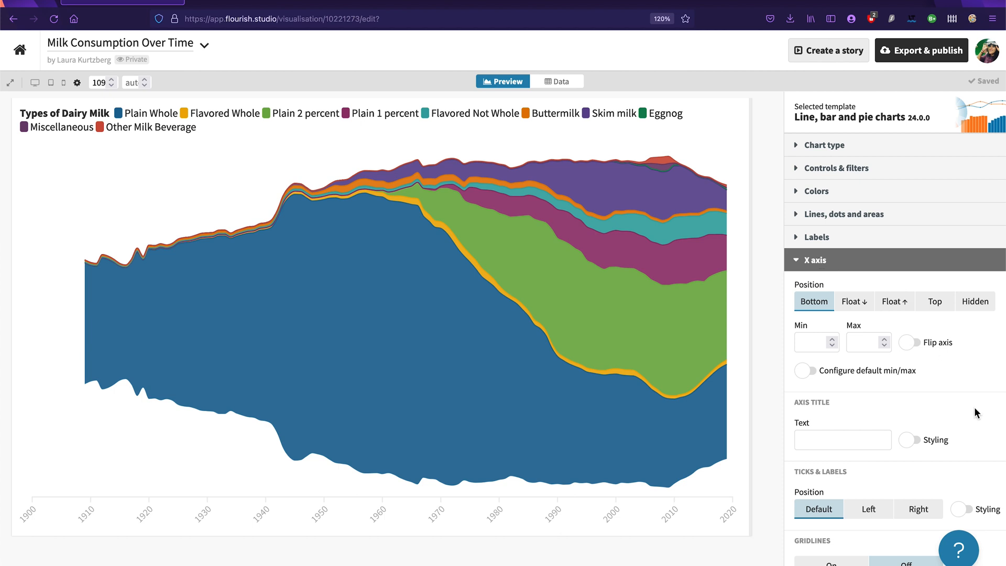
pyautogui.scroll(-3, 974, 406)
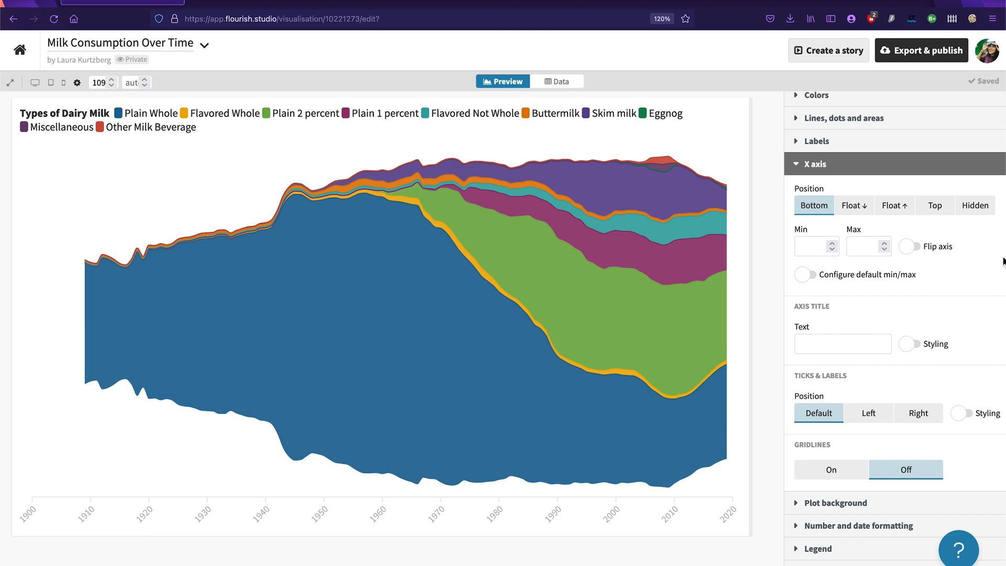
pyautogui.click(969, 415)
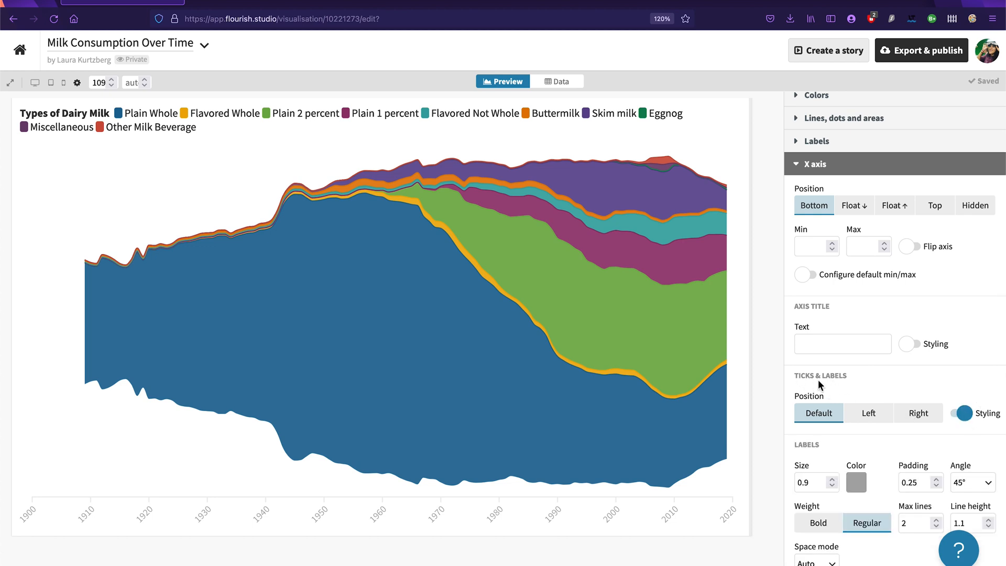
pyautogui.scroll(-3, 891, 434)
pyautogui.click(832, 331)
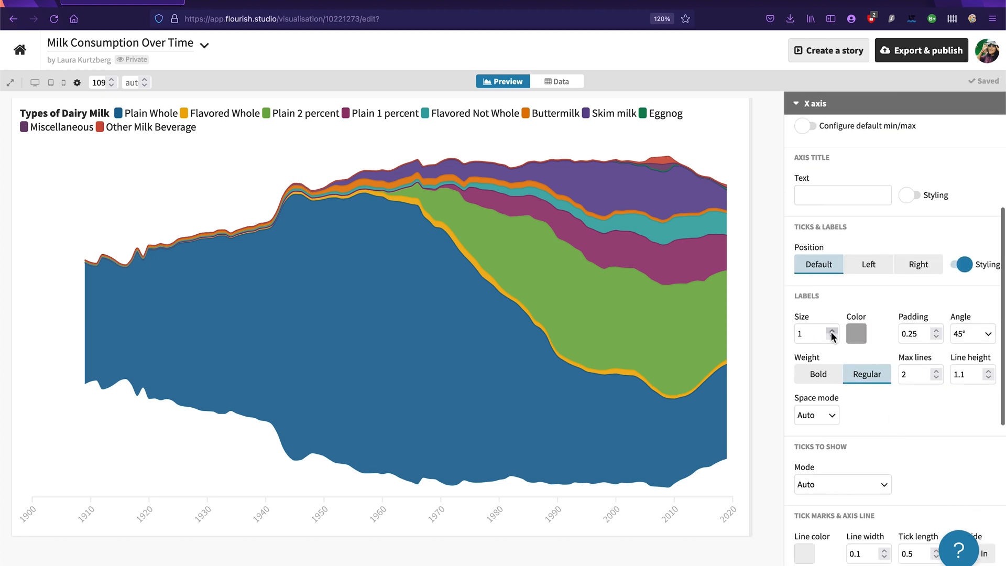
pyautogui.click(832, 331)
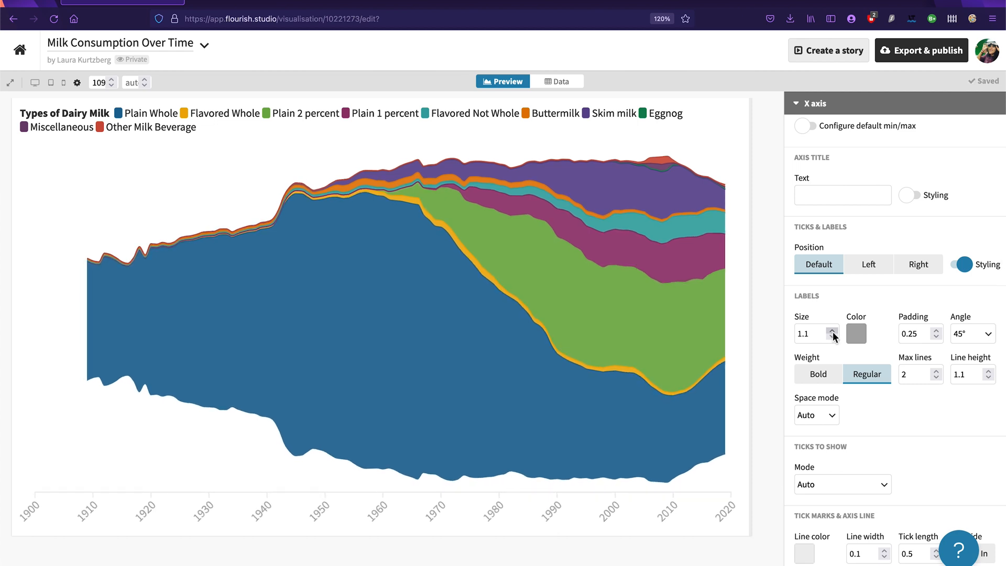
# Step: Change the X axis label color to a dark gray
pyautogui.click(853, 334)
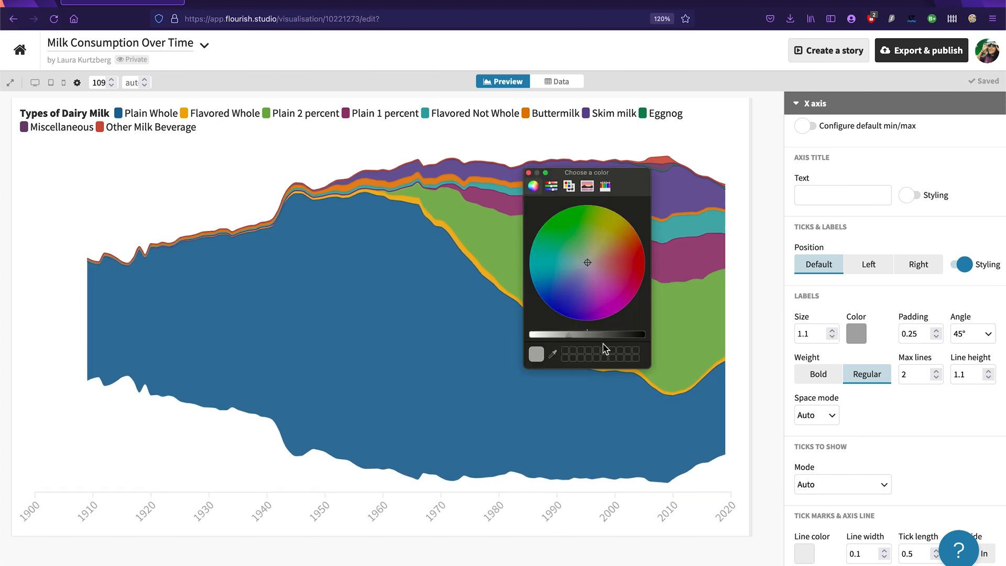
pyautogui.moveTo(574, 337); pyautogui.dragTo(603, 341)
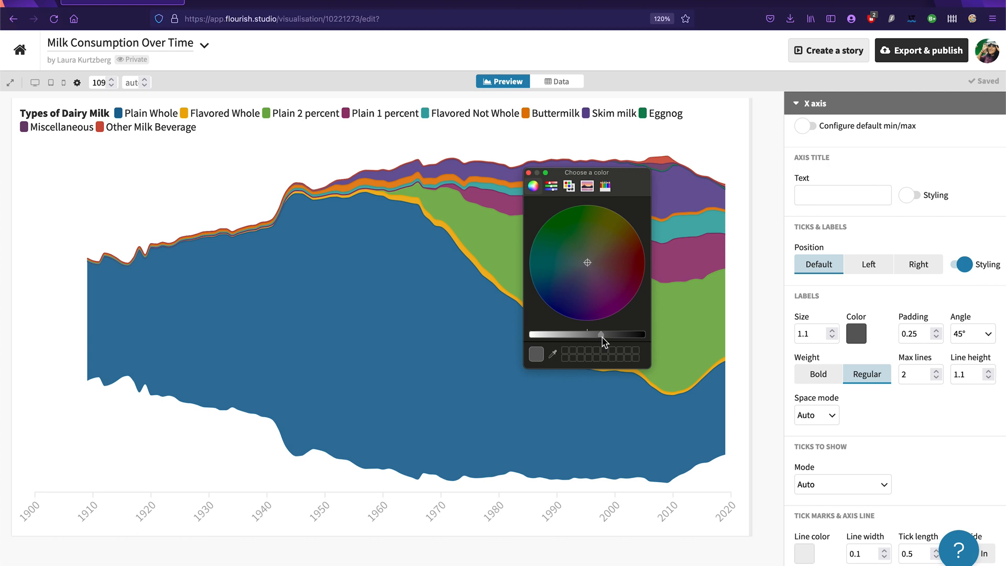
pyautogui.click(528, 173)
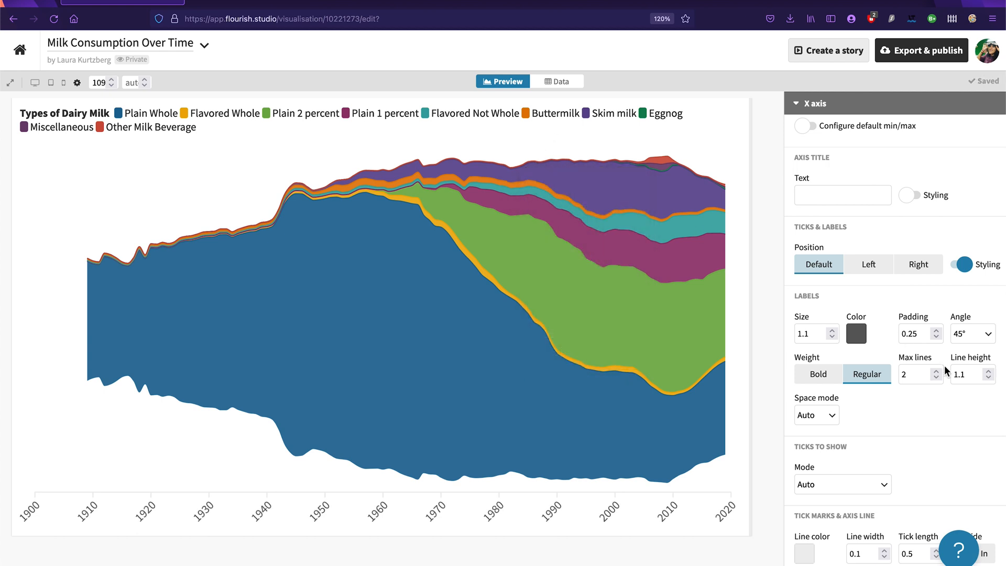
# Step: Set the X axis label angle to 30° and the label weight to Bold
pyautogui.click(988, 334)
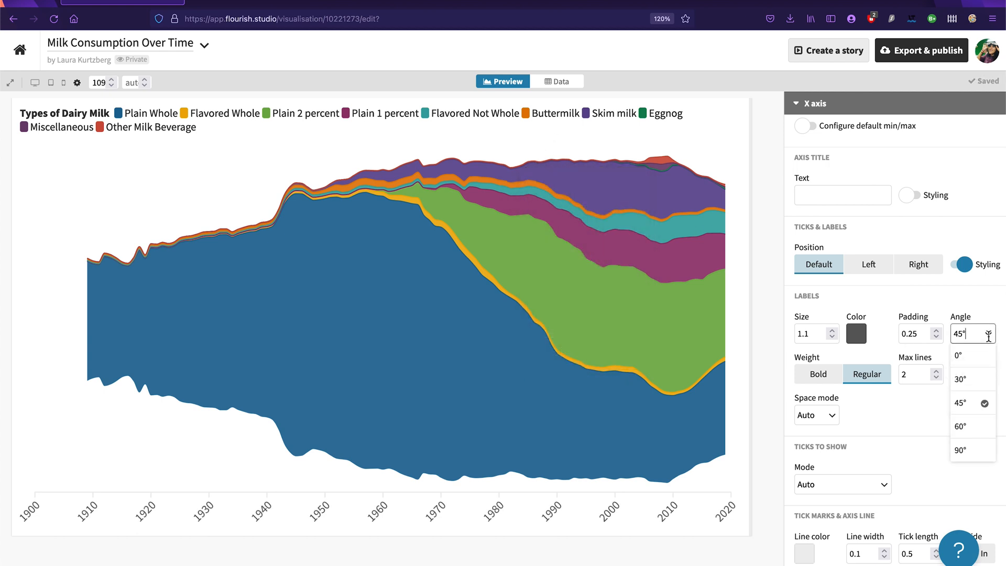
pyautogui.click(973, 386)
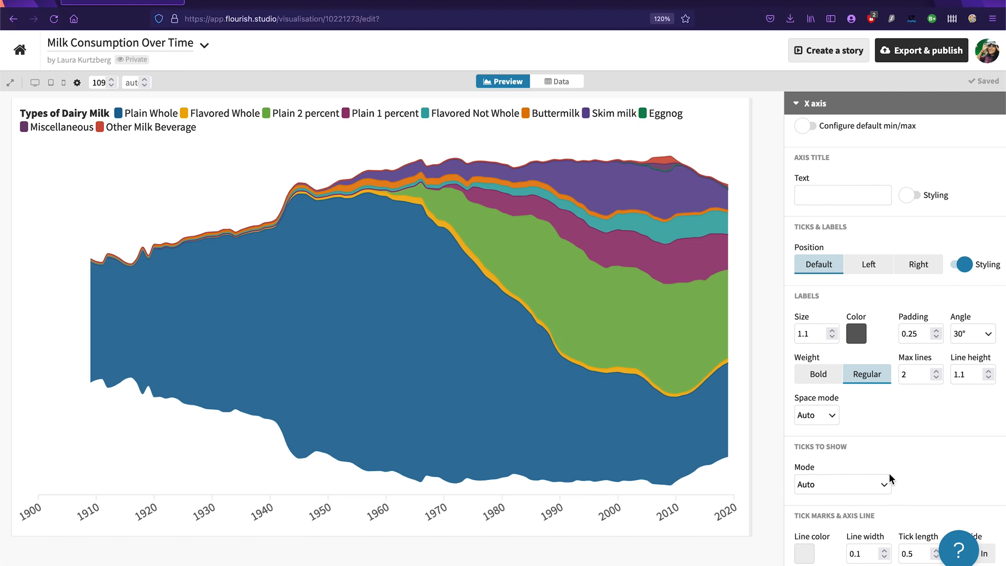
pyautogui.click(831, 379)
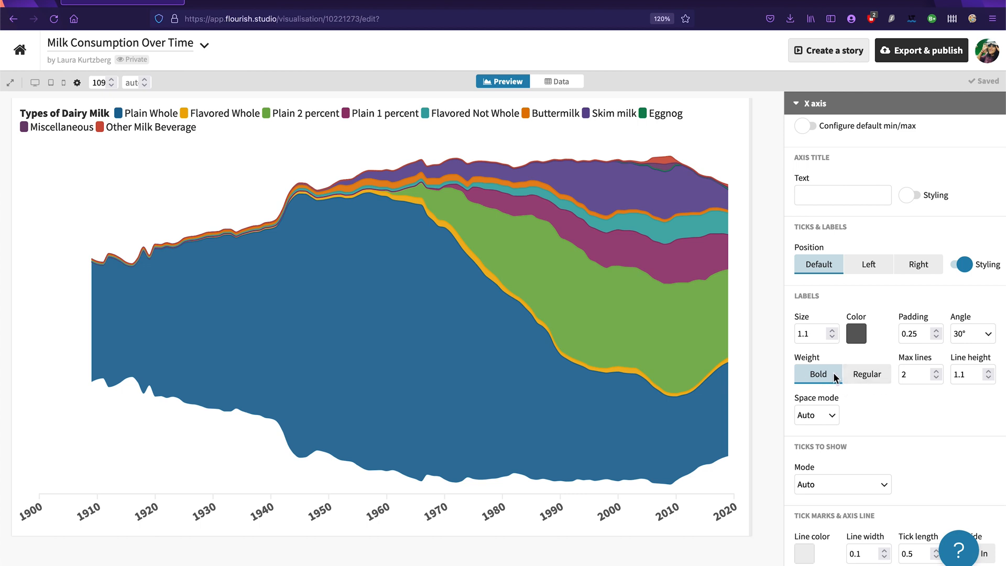
# Step: Darken the line color of the X axis line and tick marks to a medium gray
pyautogui.scroll(-3, 886, 441)
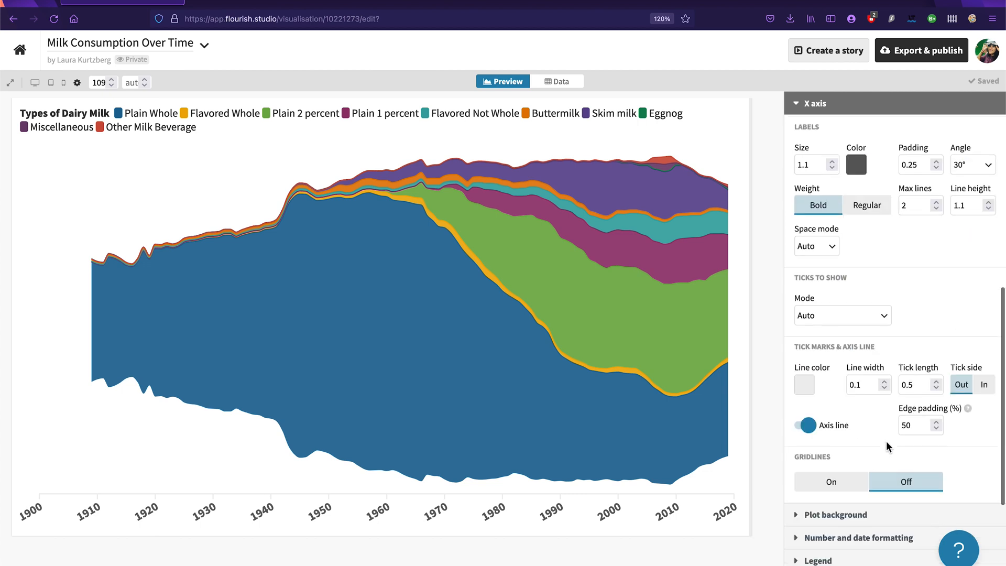
pyautogui.click(805, 388)
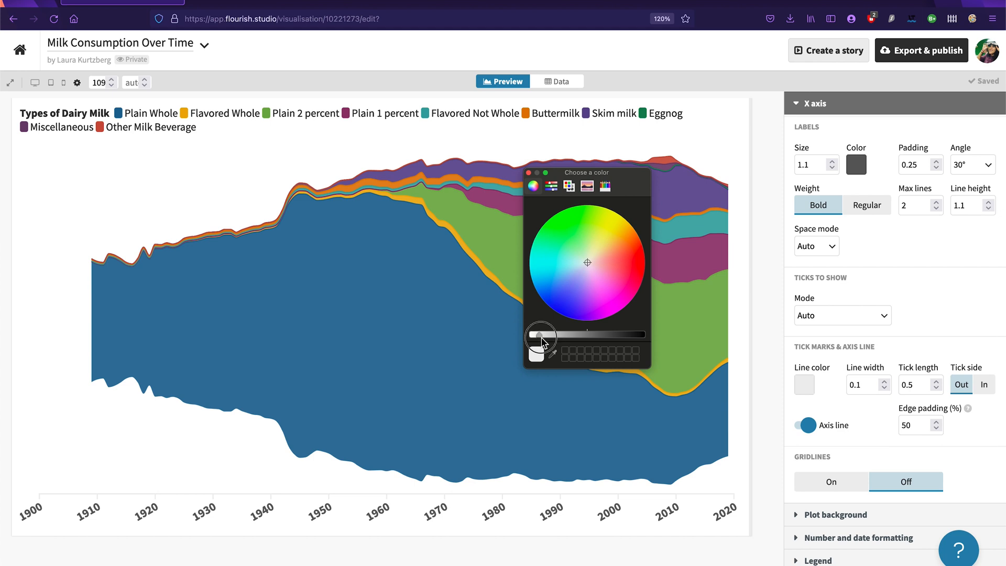
pyautogui.moveTo(539, 336); pyautogui.dragTo(578, 335)
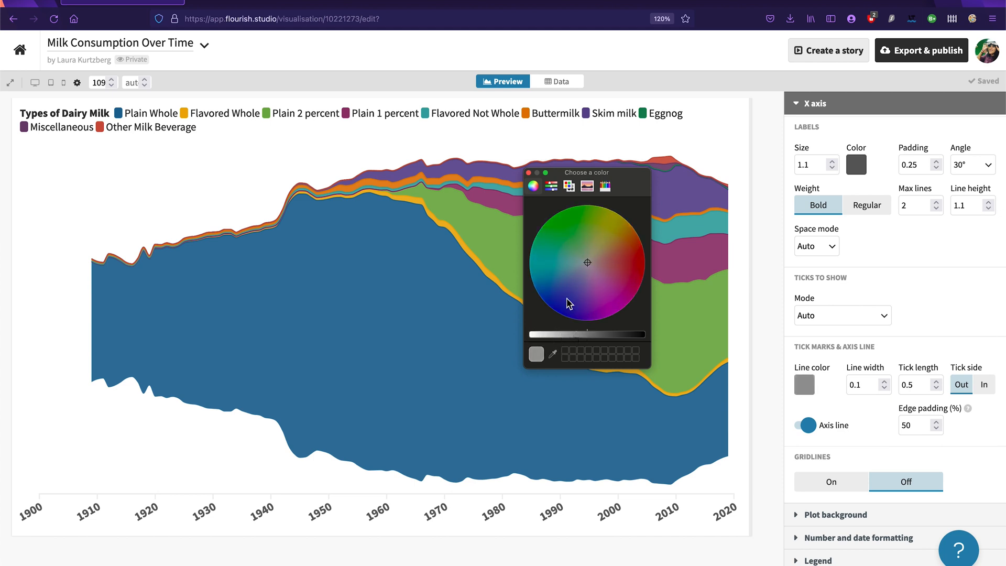
# Step: Turn on the X axis gridlines and the plot background color
pyautogui.click(529, 172)
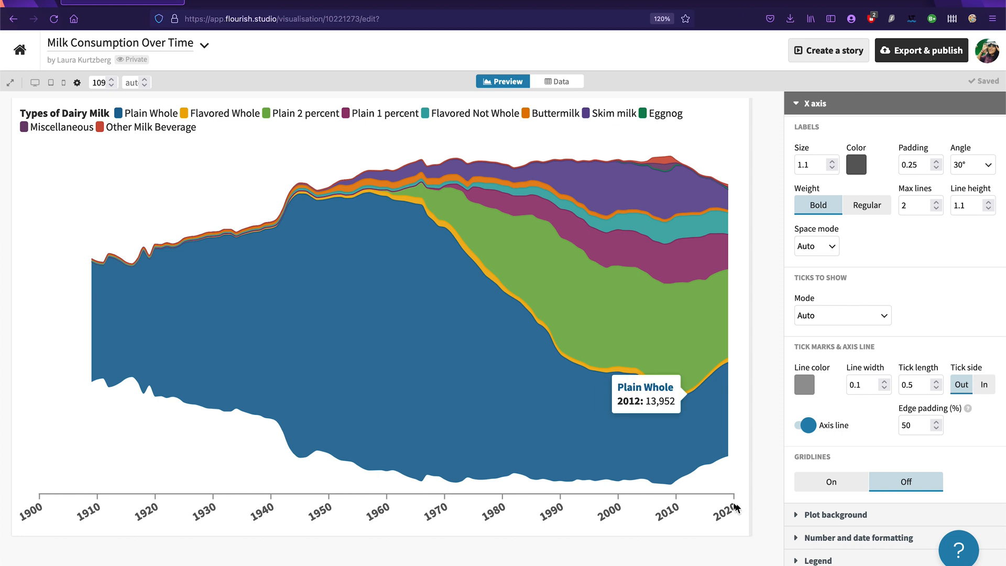
pyautogui.click(844, 491)
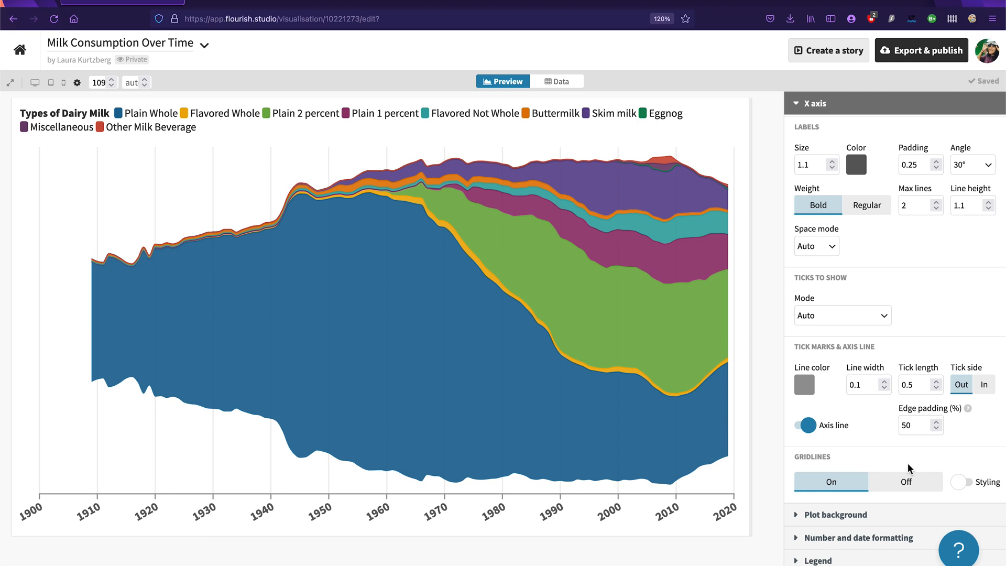
pyautogui.scroll(-1, 910, 466)
pyautogui.click(880, 485)
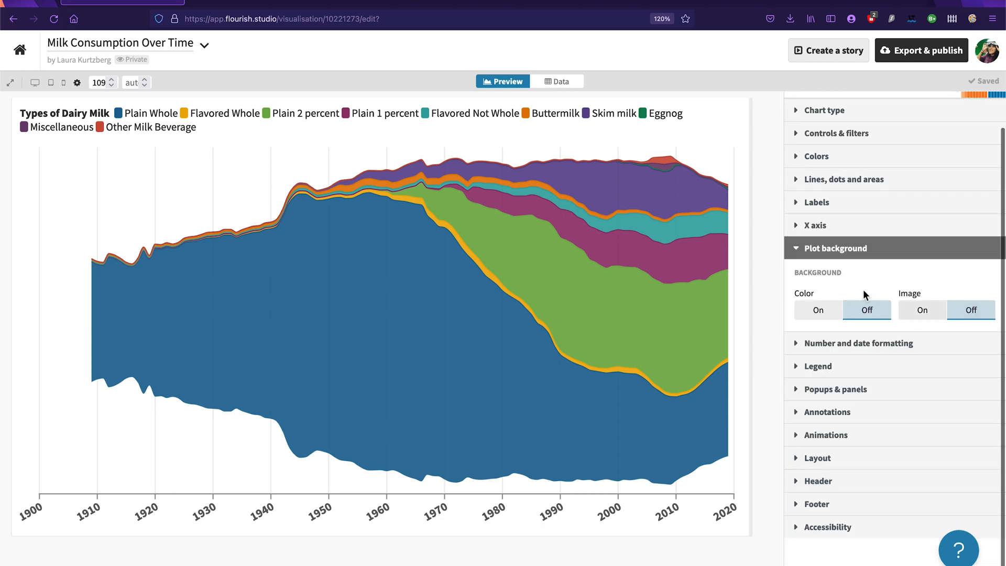
pyautogui.click(811, 317)
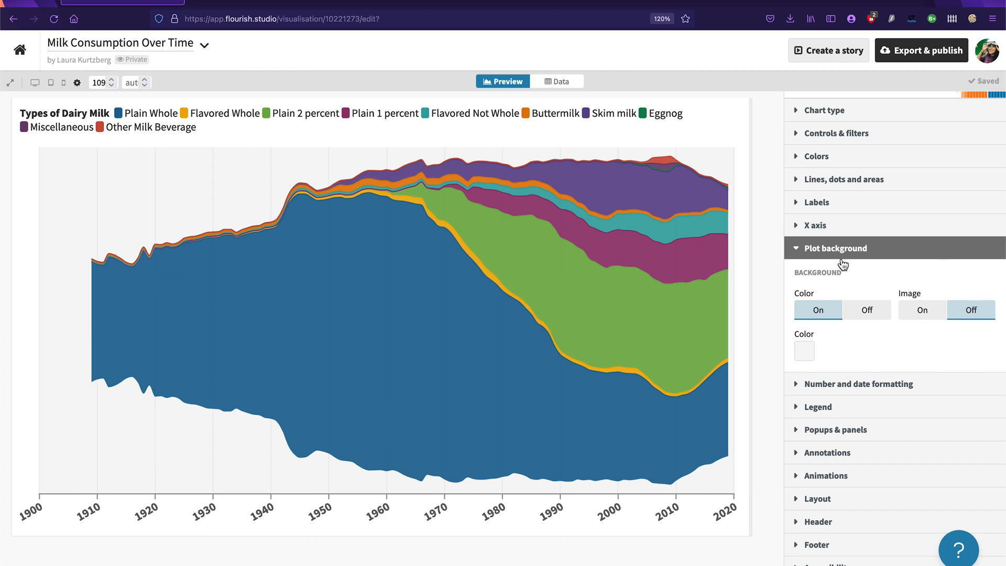
pyautogui.click(816, 254)
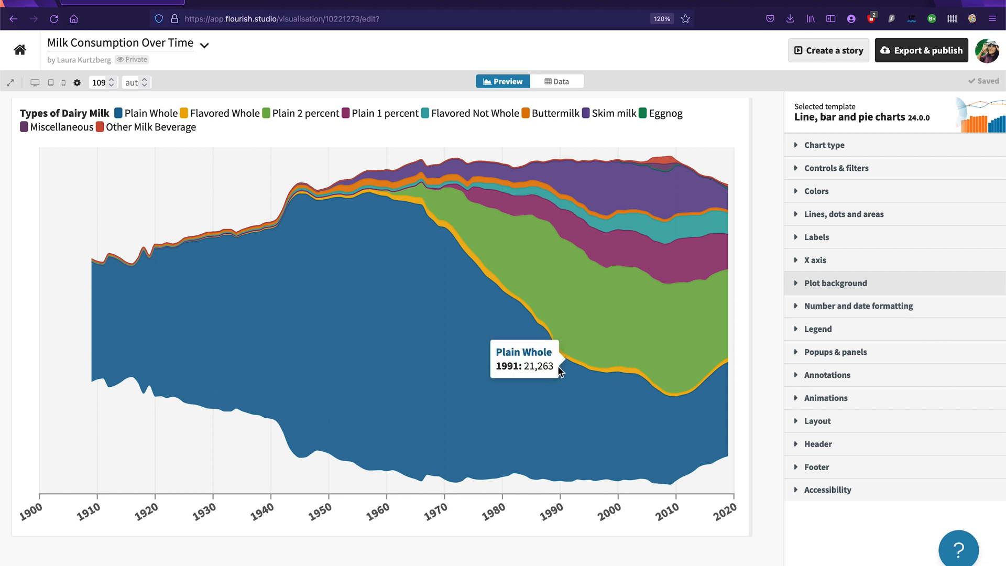
# Step: Enter "2 percent milk is now more popular than whole milk" as the chart's header title
pyautogui.click(807, 446)
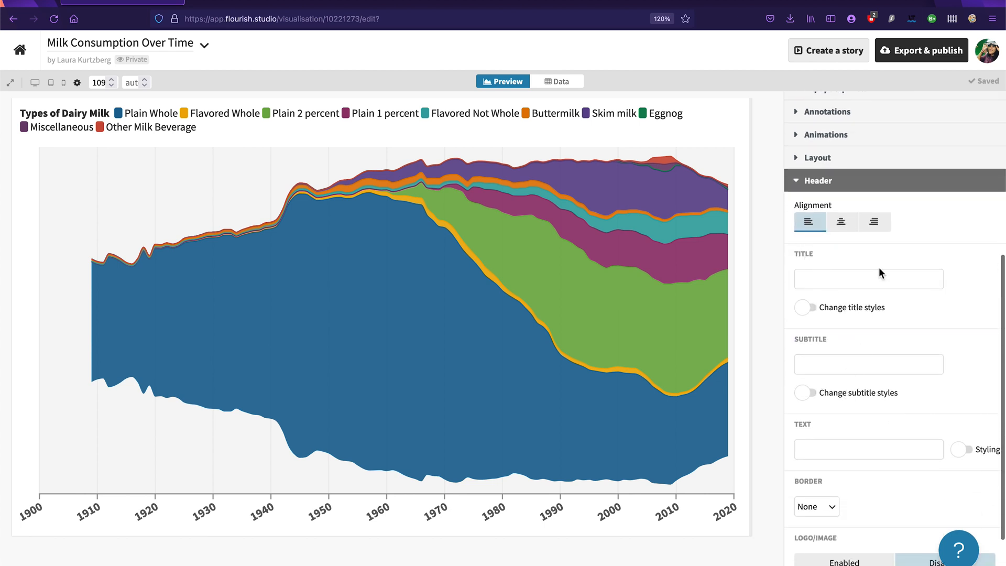
pyautogui.click(862, 278)
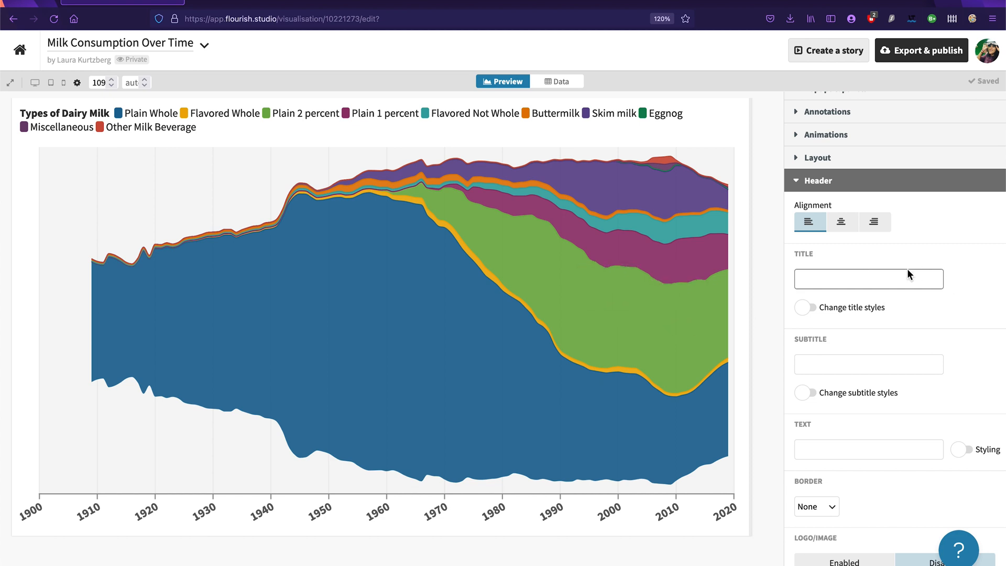
pyautogui.write('2 percent milk is now m,ore pop')
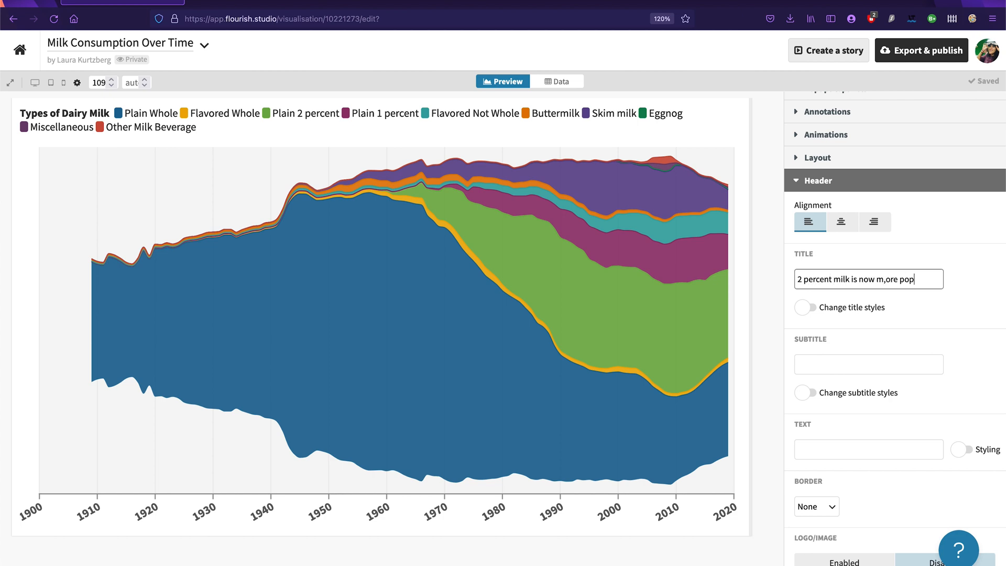
pyautogui.write('ular than whole milk')
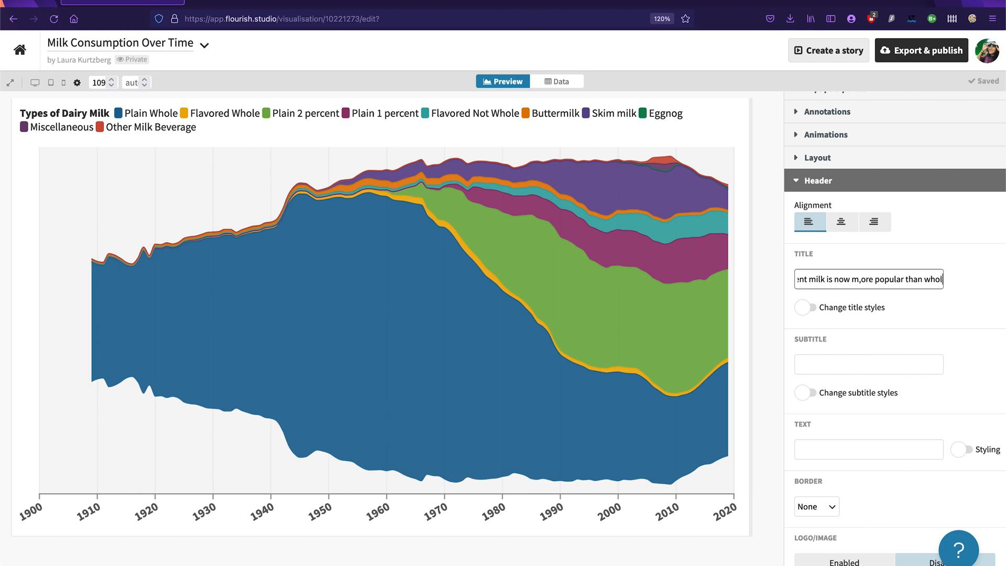
pyautogui.click(840, 279)
pyautogui.press('BackSpace')
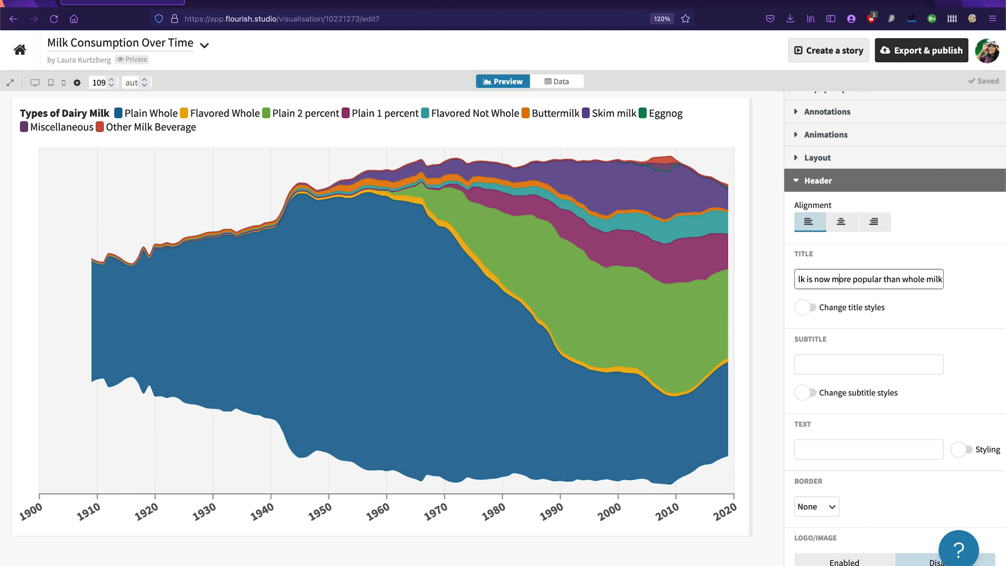
# Step: Capitalize the first "Milk", "Now", "More" and "Popular" in the header title
pyautogui.click(840, 279)
pyautogui.press('BackSpace')
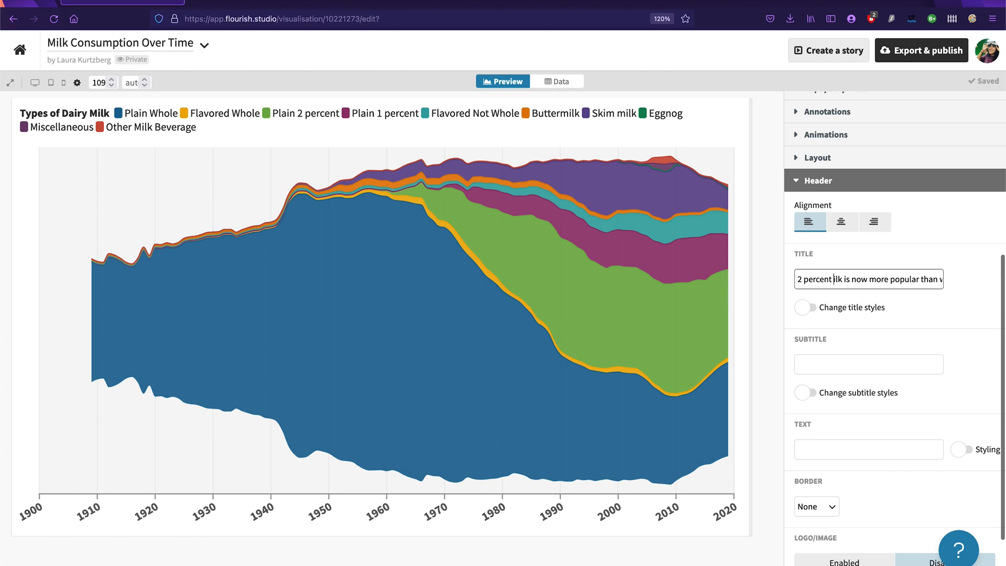
pyautogui.write('M')
pyautogui.click(859, 281)
pyautogui.press('Delete')
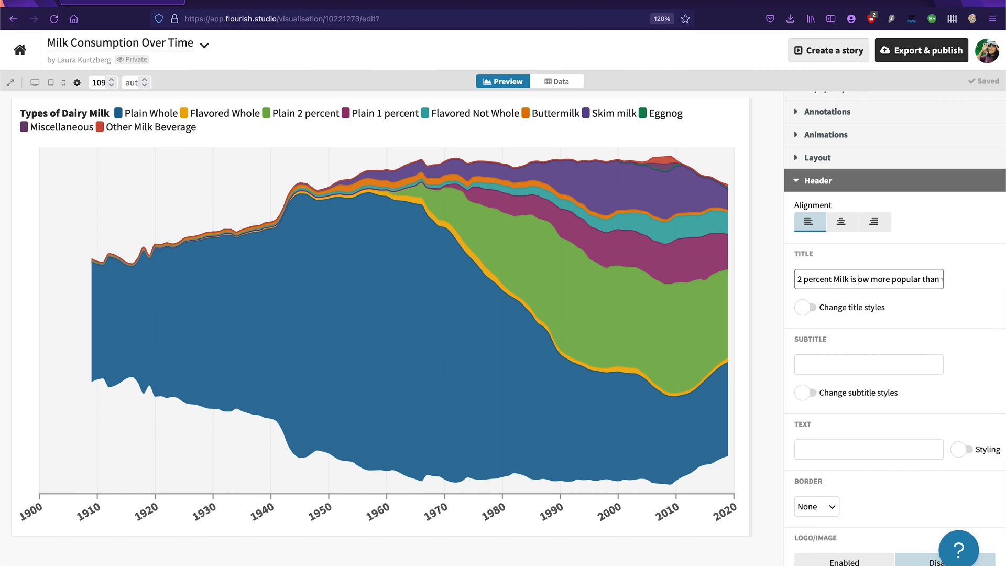
pyautogui.write('N')
pyautogui.click(881, 279)
pyautogui.press('BackSpace')
pyautogui.write('M')
pyautogui.click(901, 278)
pyautogui.press('Delete')
pyautogui.write('P')
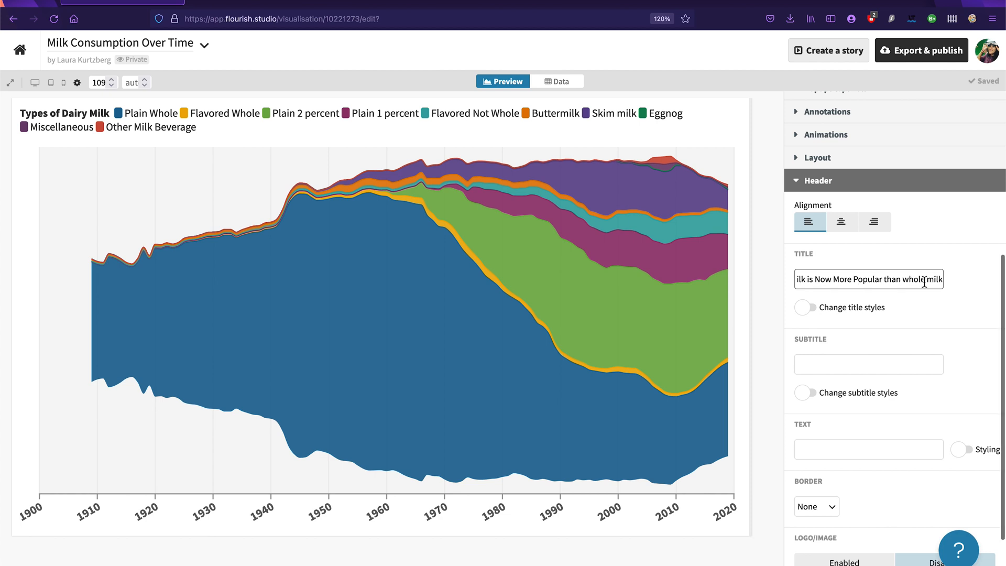
# Step: Capitalize "Whole Milk" at the end of the header title and enable title style changes
pyautogui.click(914, 281)
pyautogui.press('BackSpace')
pyautogui.write('W')
pyautogui.click(938, 282)
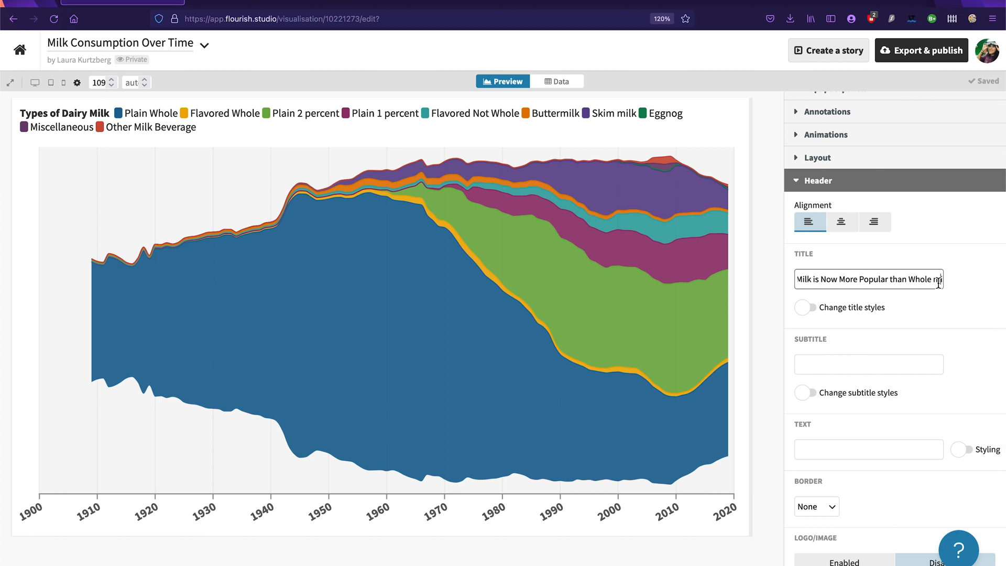
pyautogui.press('BackSpace')
pyautogui.write('Mi')
pyautogui.click(957, 308)
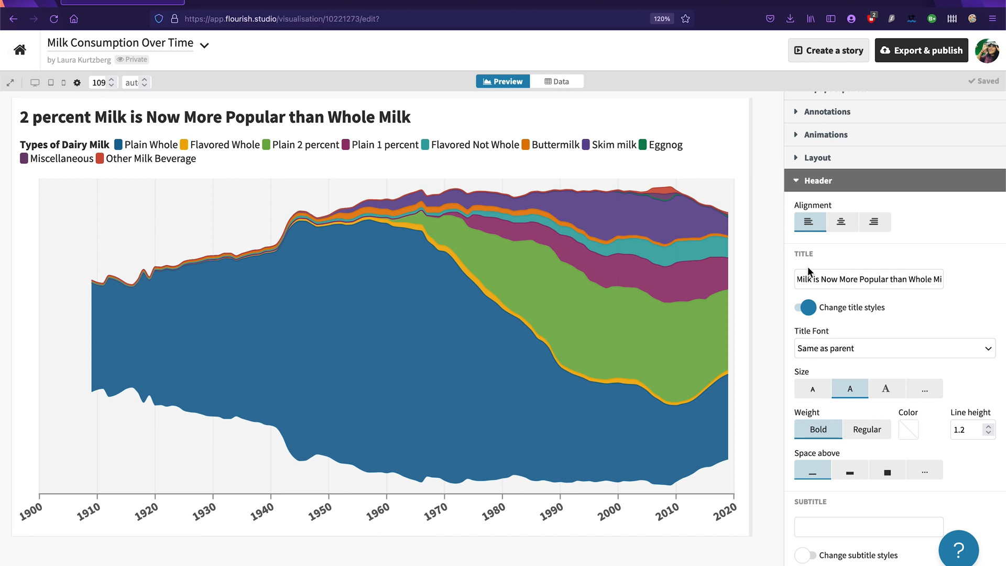
# Step: Capitalize "Percent" in the header title and replace the leading "2" with "Two"
pyautogui.click(819, 283)
pyautogui.click(807, 283)
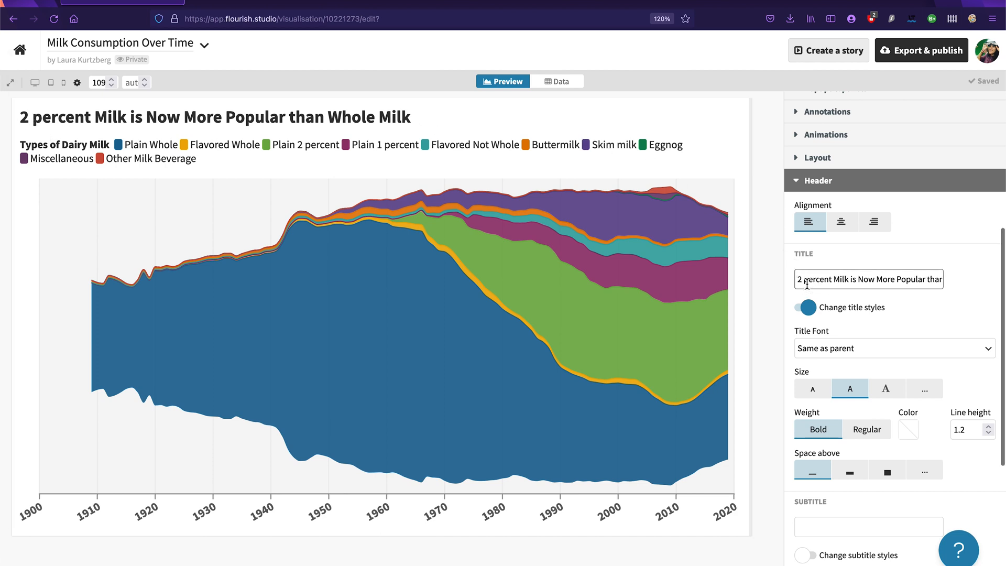
pyautogui.press('BackSpace')
pyautogui.write('P')
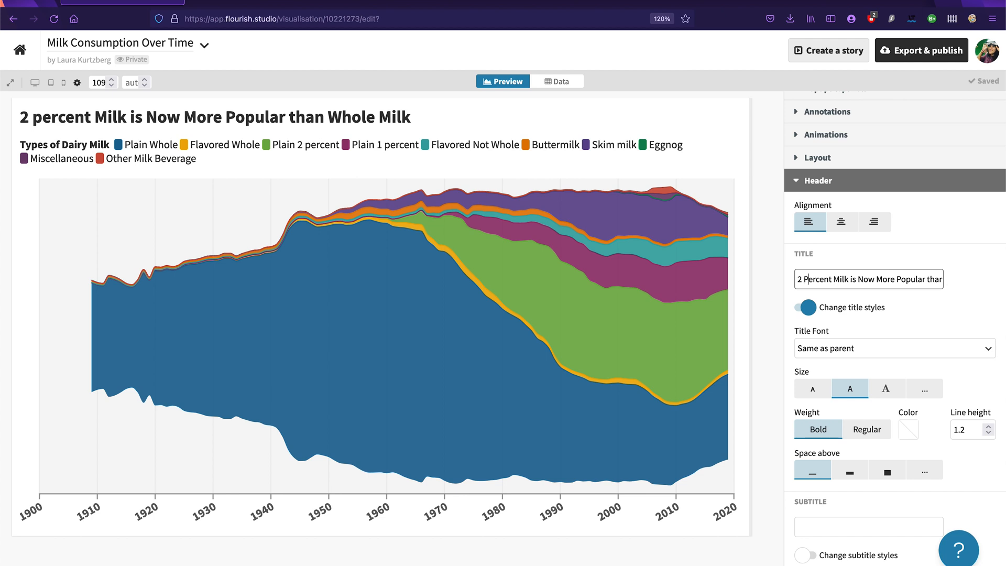
pyautogui.click(992, 280)
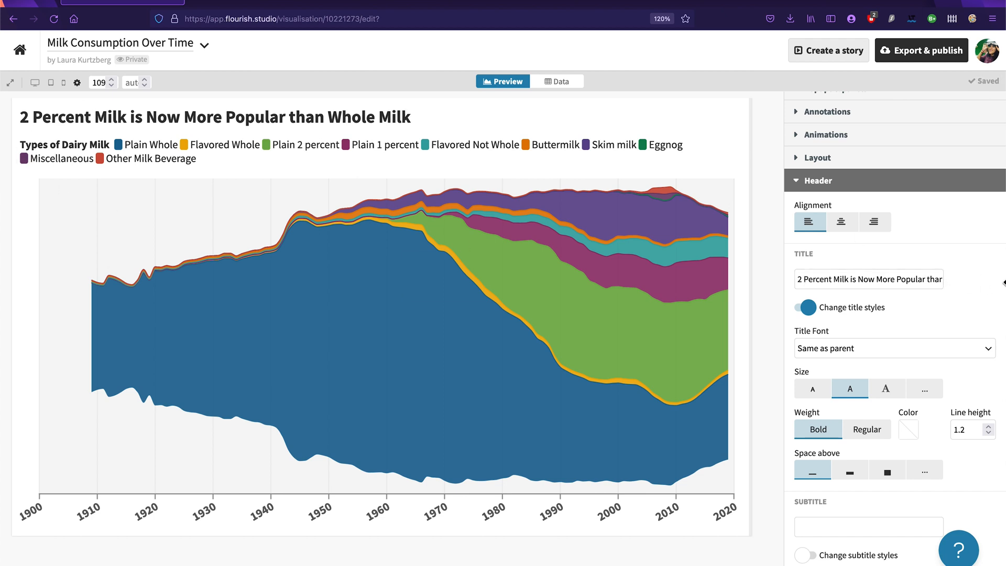
pyautogui.click(801, 280)
pyautogui.press('BackSpace')
pyautogui.write('Two')
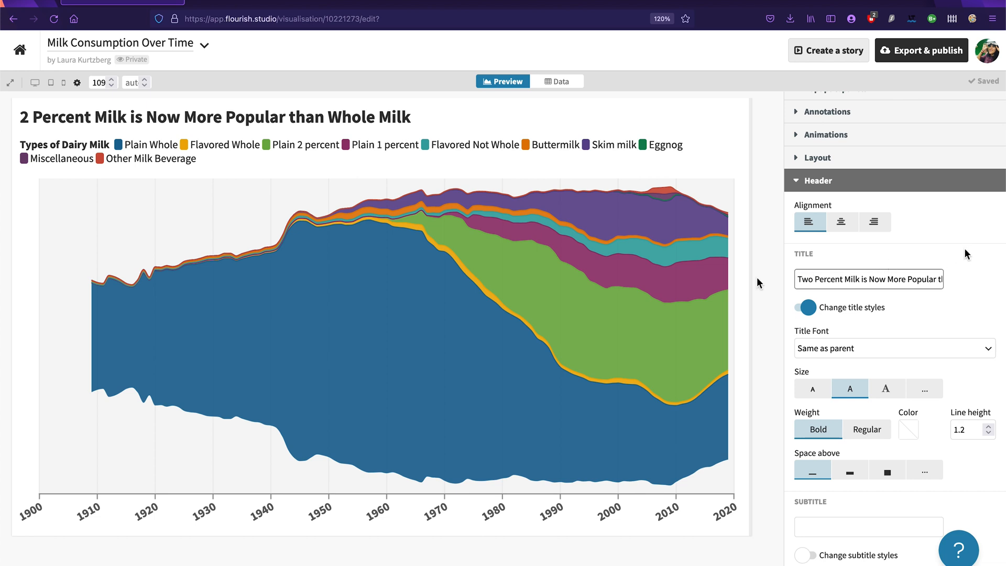
pyautogui.click(969, 252)
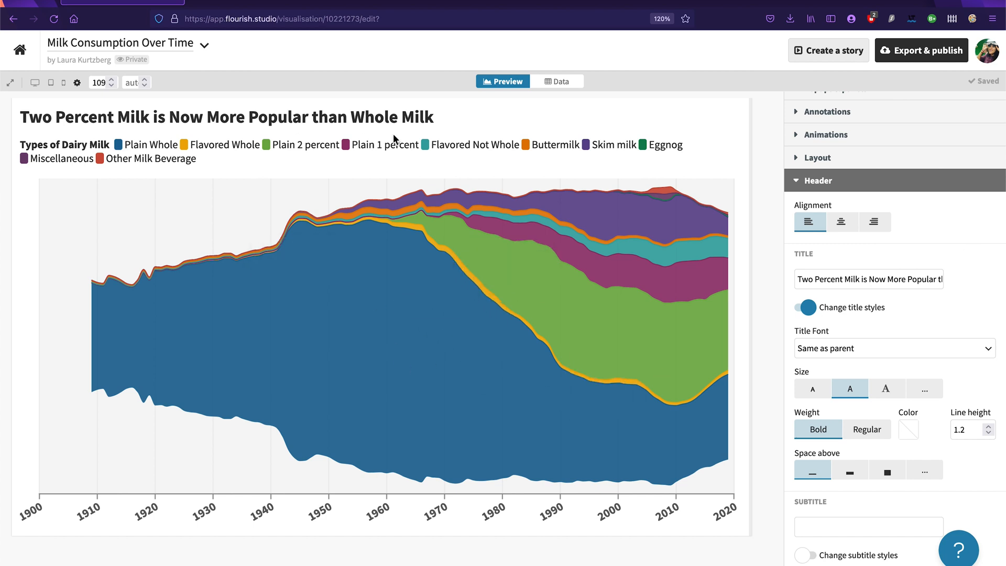
# Step: Set the subtitle to "Availability of dairy milk through the years in millions of pounds, as recorded by the USDA"
pyautogui.scroll(-3, 980, 343)
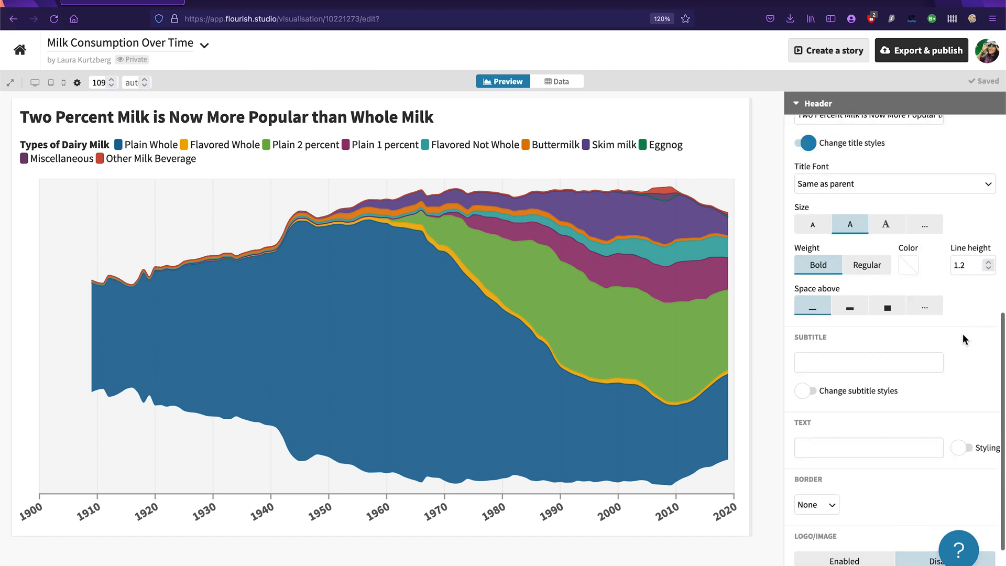
pyautogui.click(913, 367)
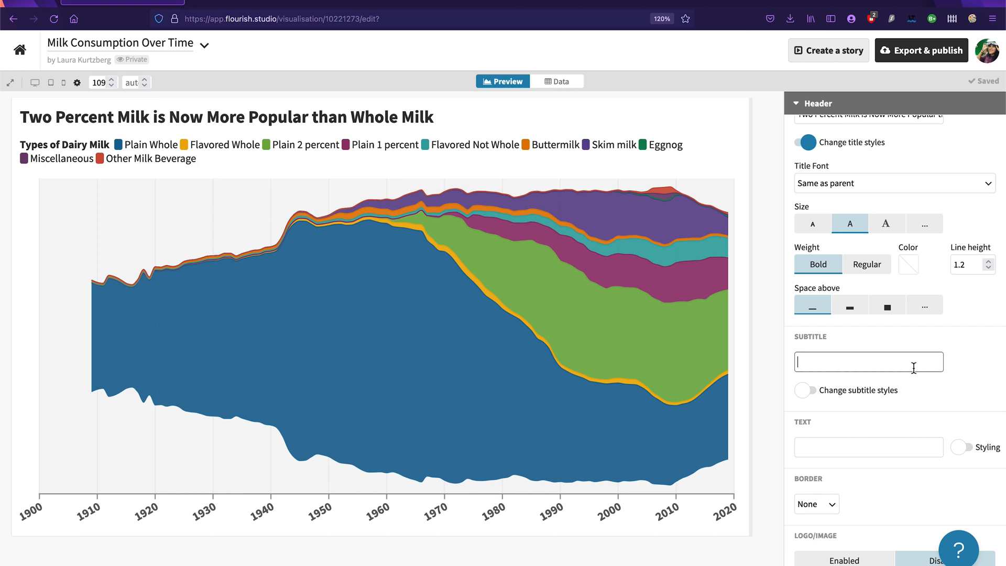
pyautogui.write('A')
pyautogui.write('vailability of')
pyautogui.write(' dairy mi')
pyautogui.write('lk through the years')
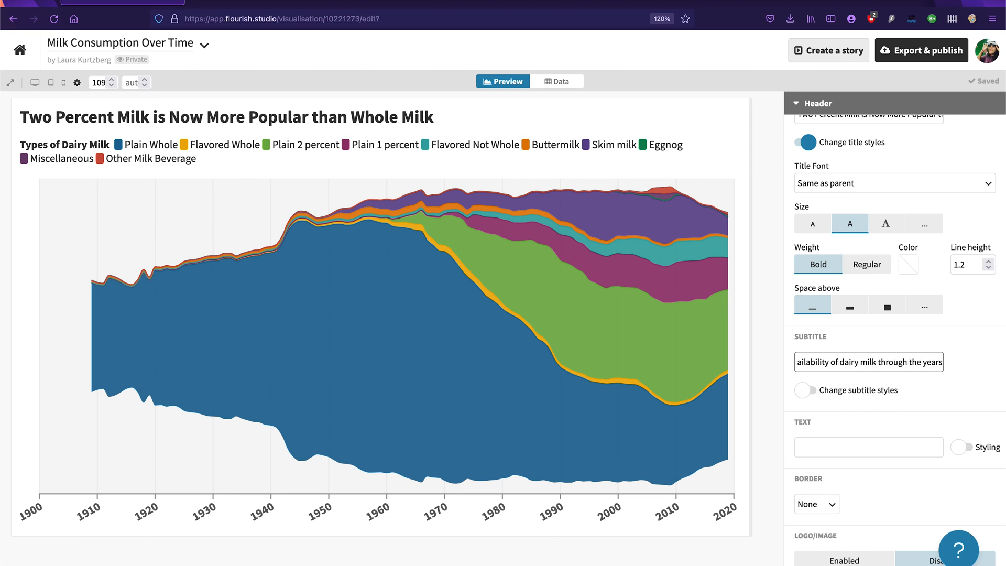
pyautogui.write(' in ')
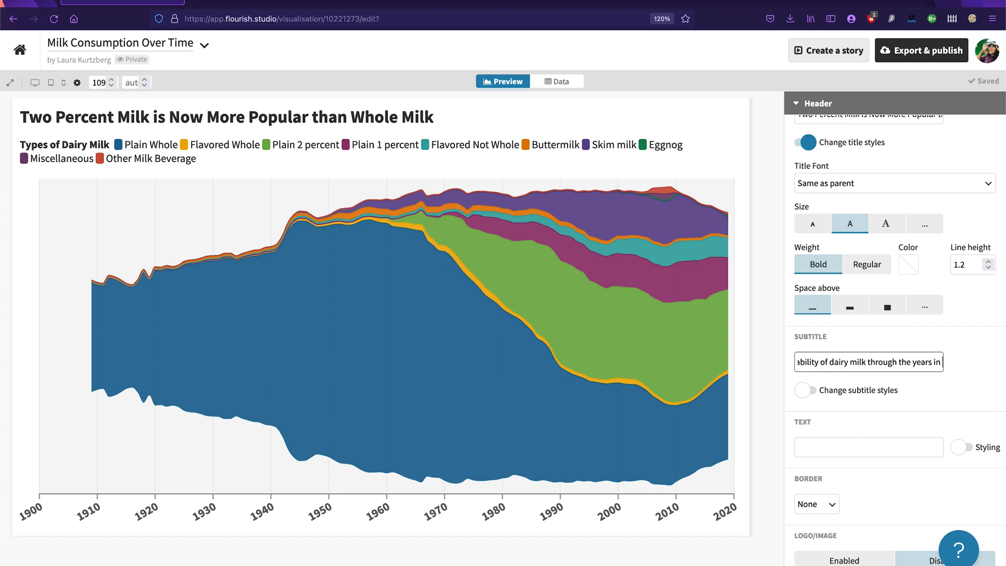
pyautogui.write('millions')
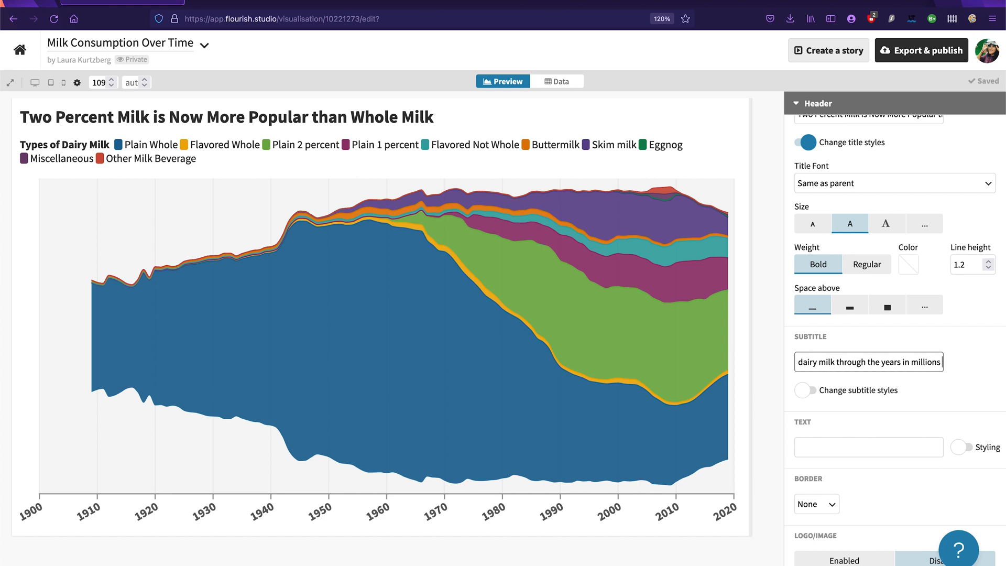
pyautogui.write(' of pounds,')
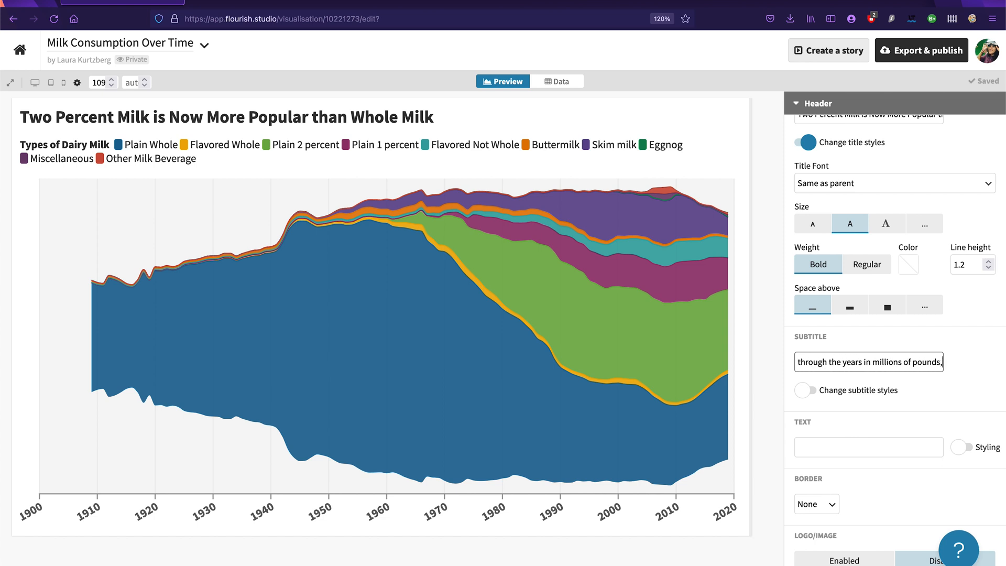
pyautogui.write(' as recorded by the USDA.')
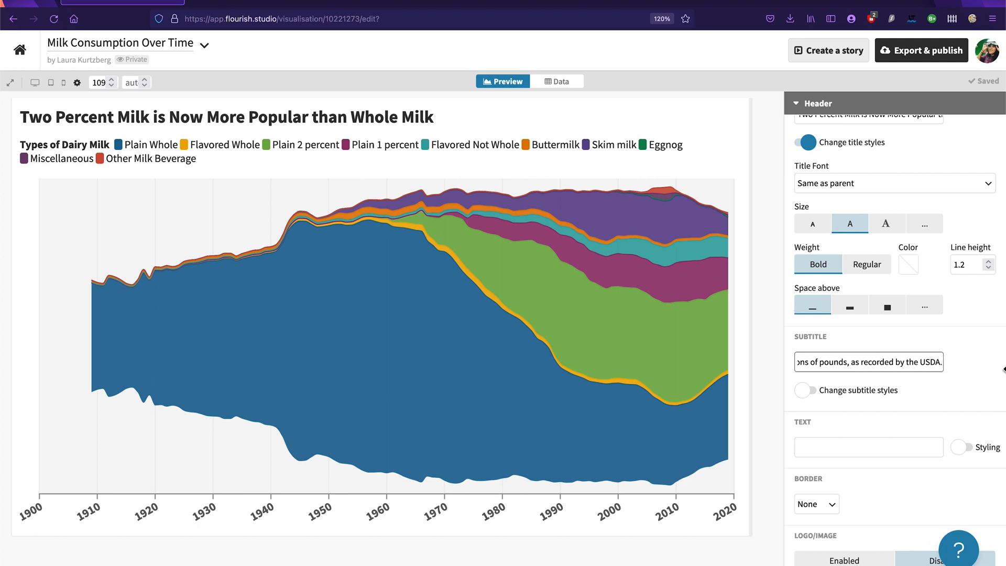
pyautogui.press('BackSpace')
pyautogui.click(981, 382)
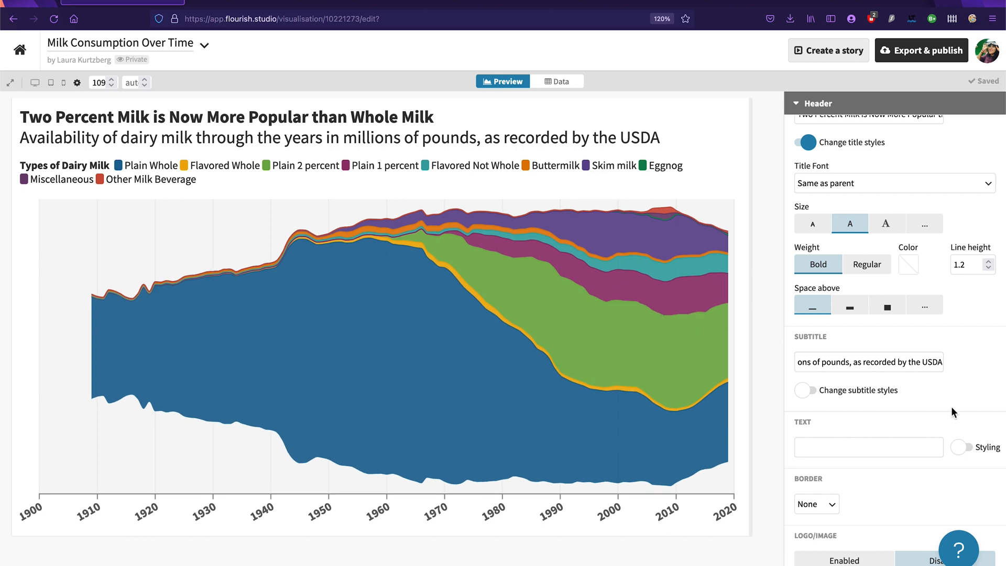
# Step: Enable subtitle style changes and set the subtitle to the smallest preset size
pyautogui.click(865, 394)
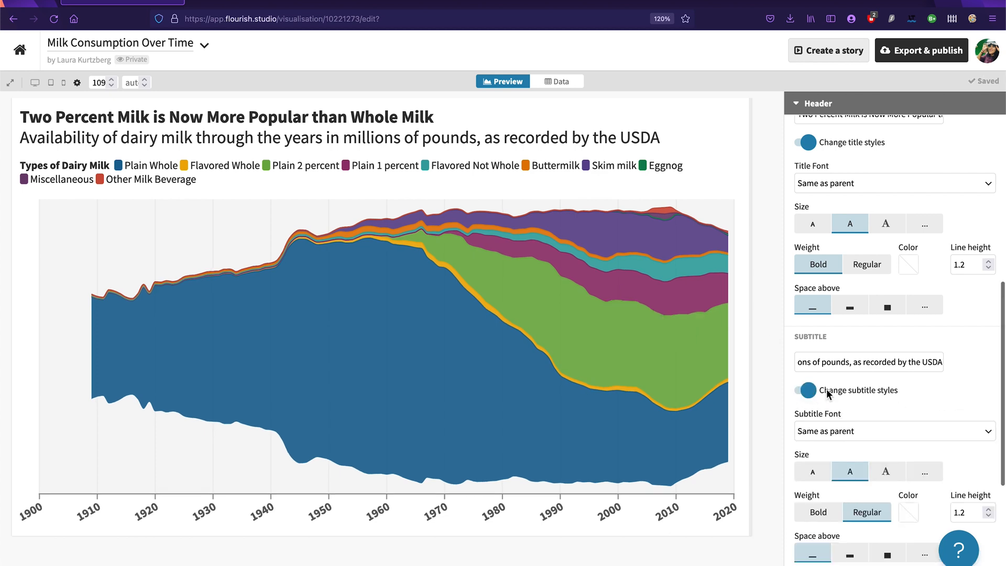
pyautogui.scroll(-3, 828, 394)
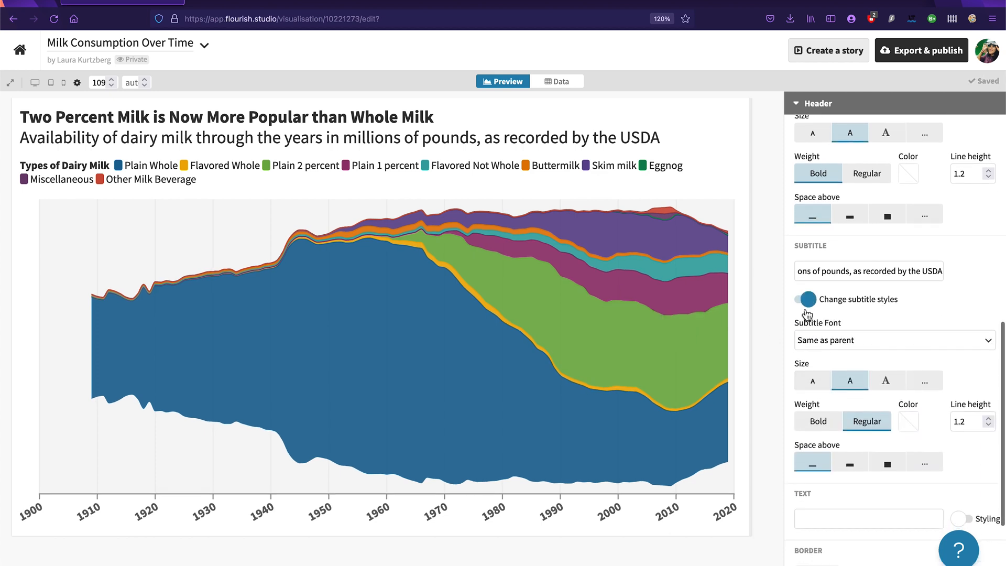
pyautogui.click(807, 382)
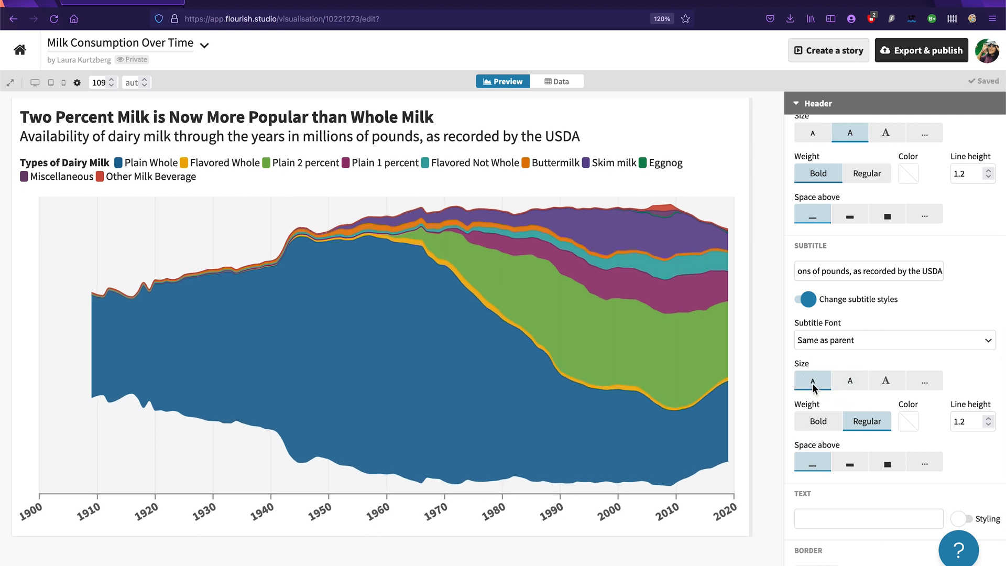
# Step: Set the footer's source name to "USDA"
pyautogui.scroll(-5, 926, 307)
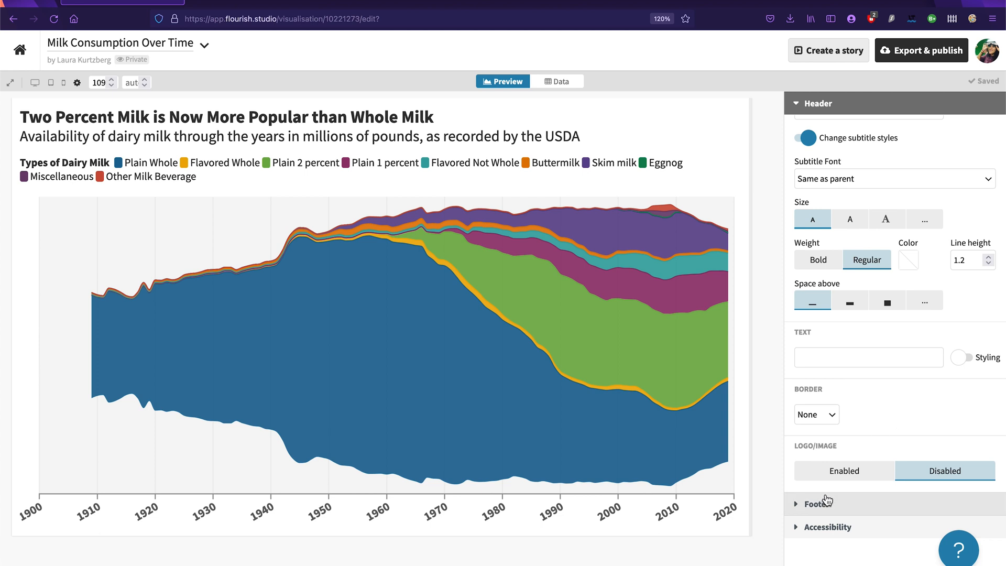
pyautogui.scroll(-3, 876, 386)
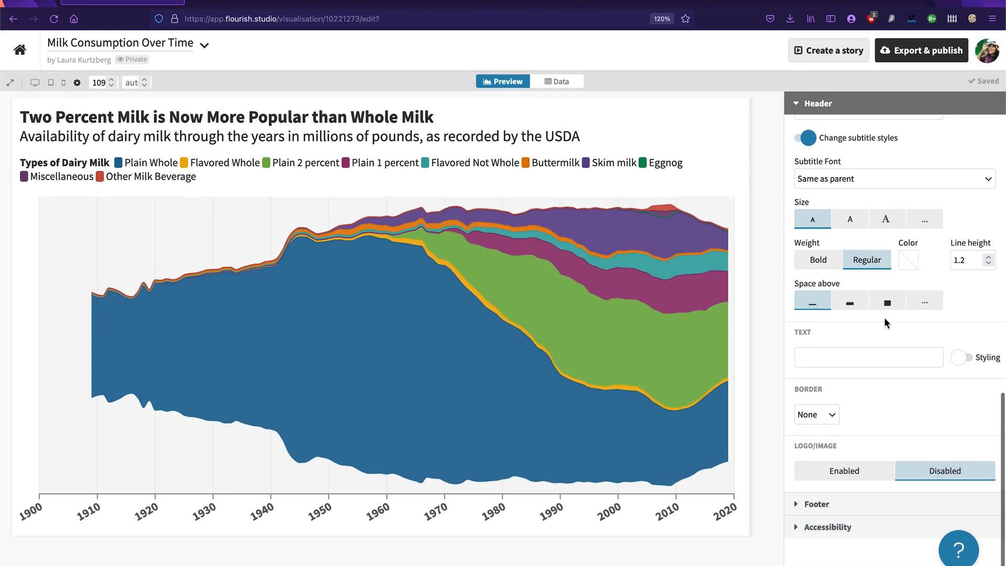
pyautogui.scroll(10, 887, 324)
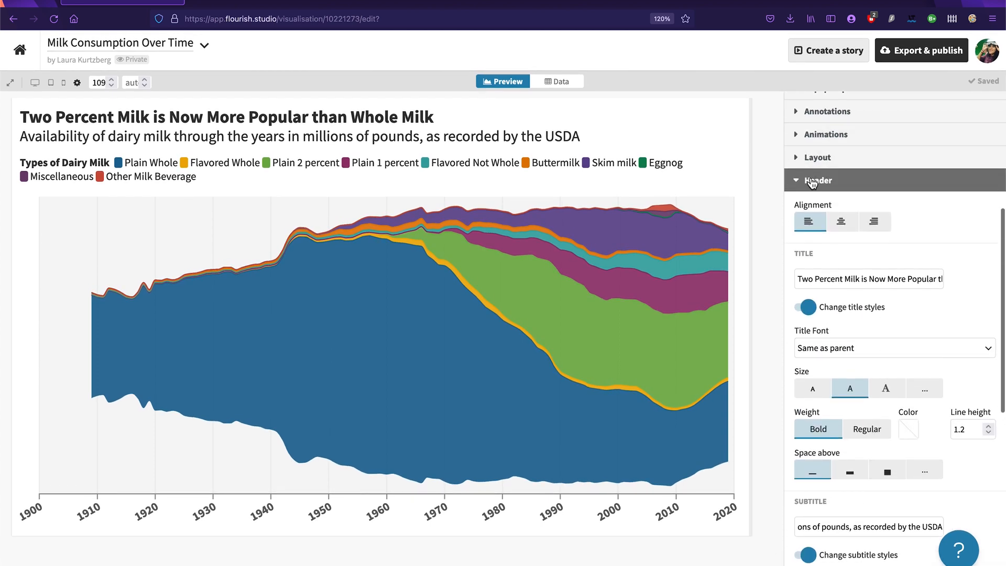
pyautogui.click(814, 180)
pyautogui.click(831, 467)
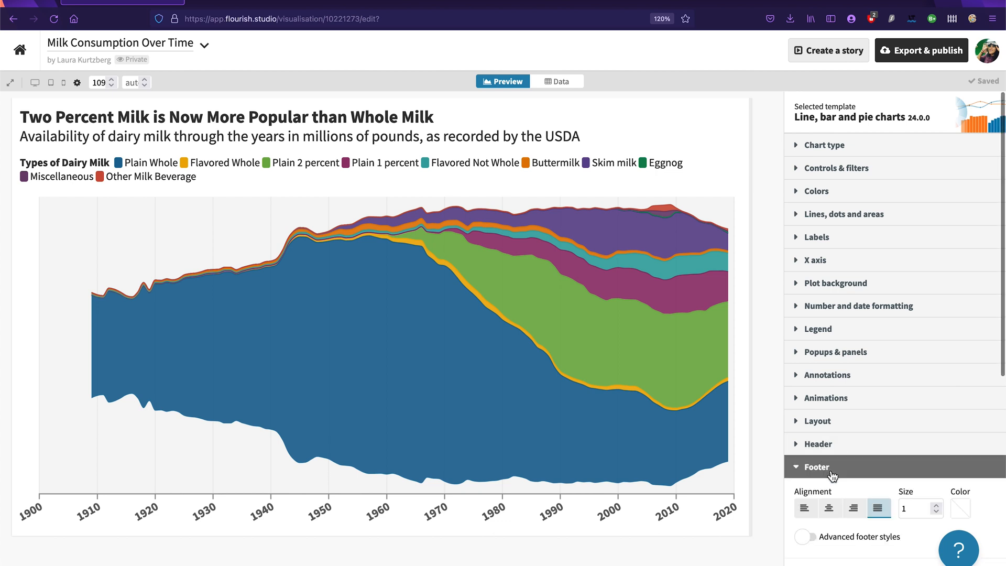
pyautogui.click(842, 247)
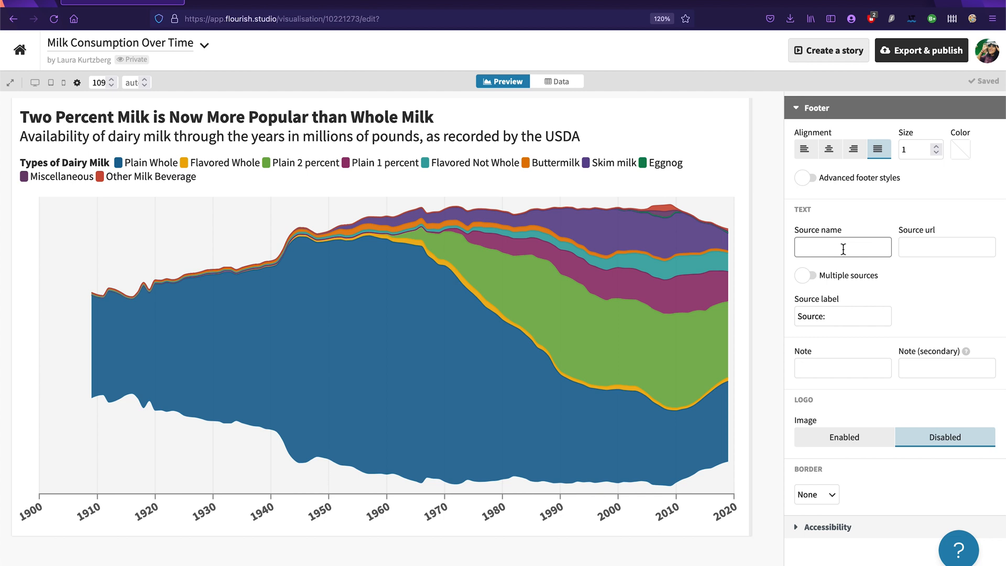
pyautogui.write('USDA')
pyautogui.click(938, 301)
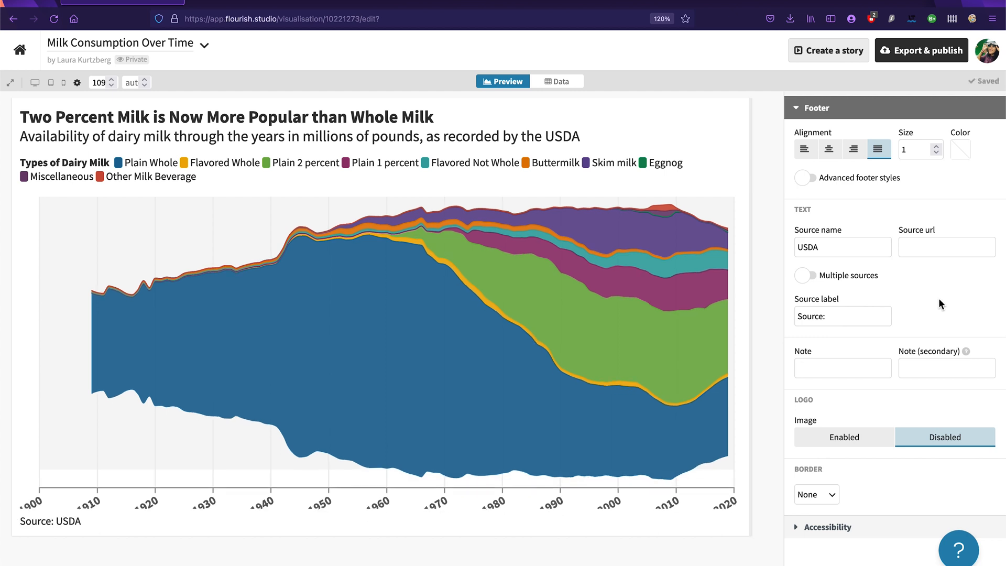
# Step: Set the footer's primary note to "Chart by:" followed by the chart author's full name
pyautogui.click(926, 245)
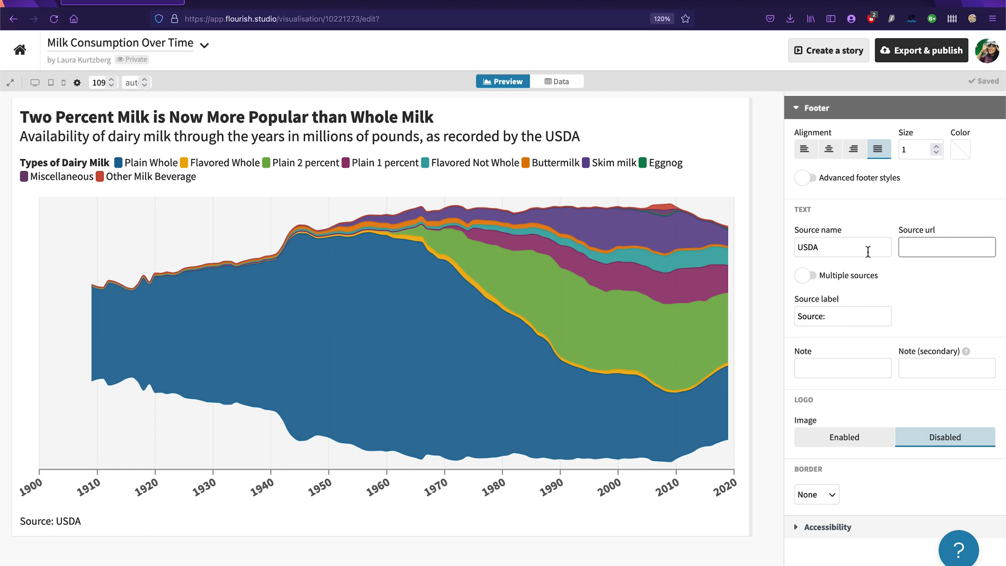
pyautogui.click(847, 367)
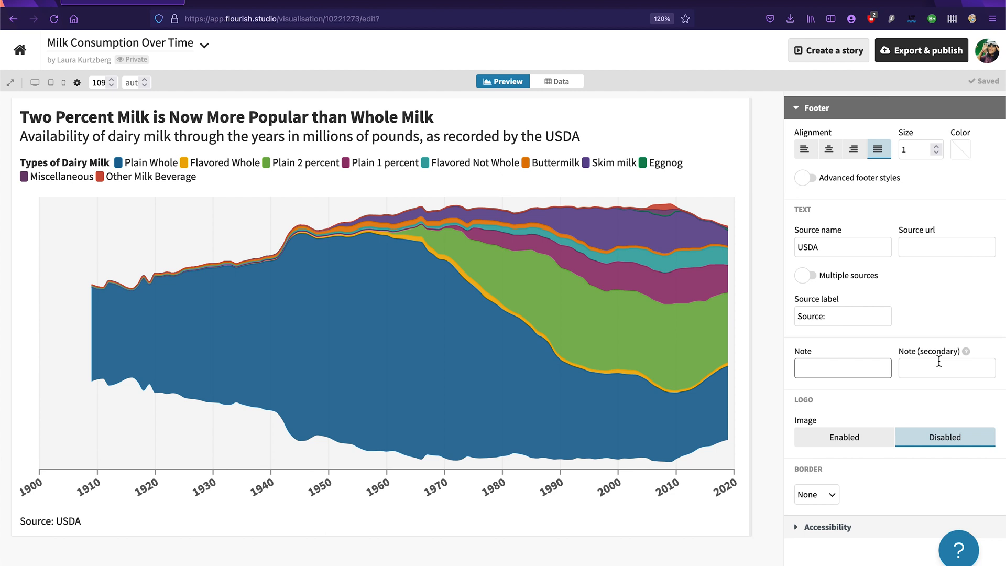
pyautogui.write('Chart by: Laura Kurtzberg')
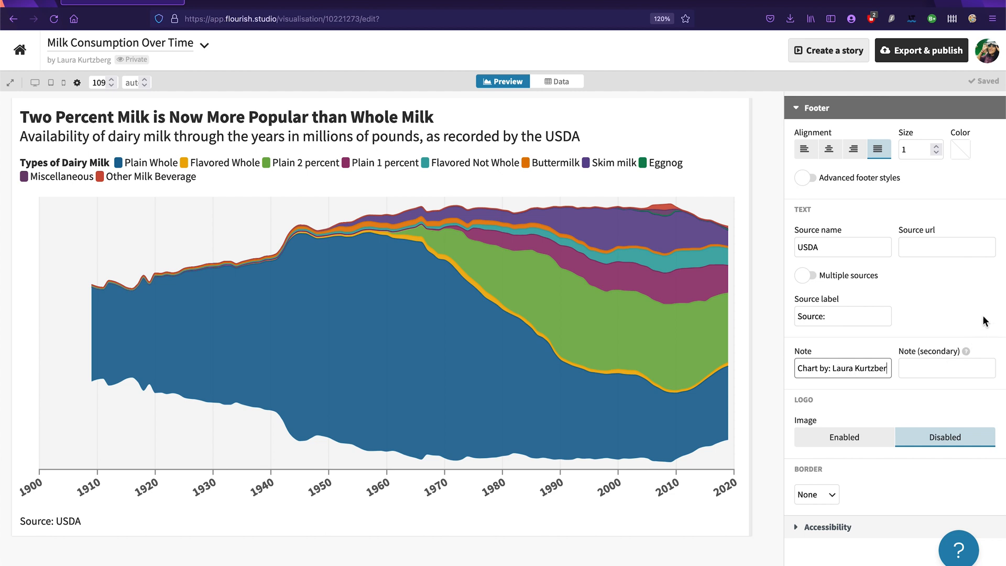
pyautogui.click(965, 303)
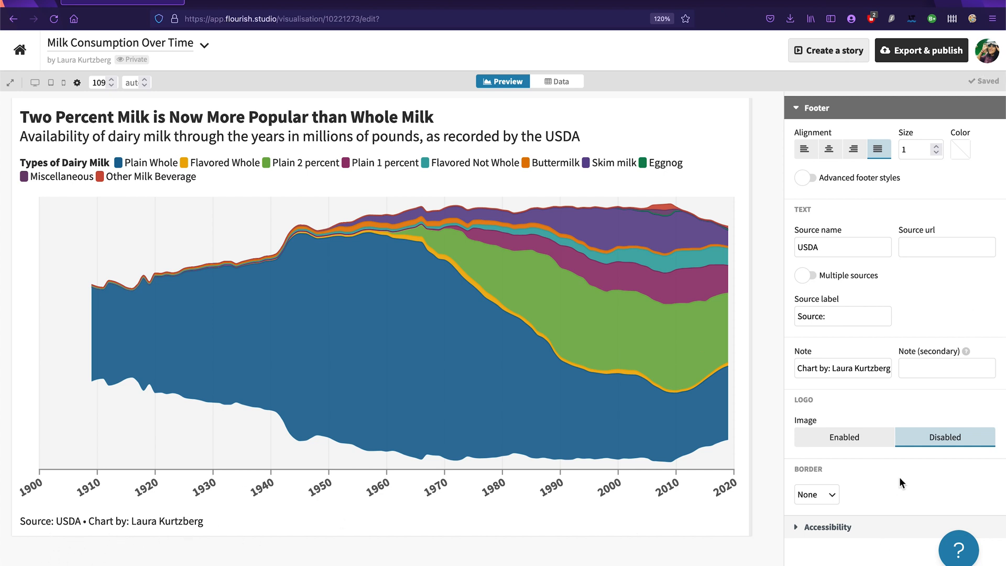
# Step: Set the screenreader description to "Two percent milk is now more popular than whole milk - a streamgraph showing the availability of dairy milk through the years."
pyautogui.scroll(3, 899, 477)
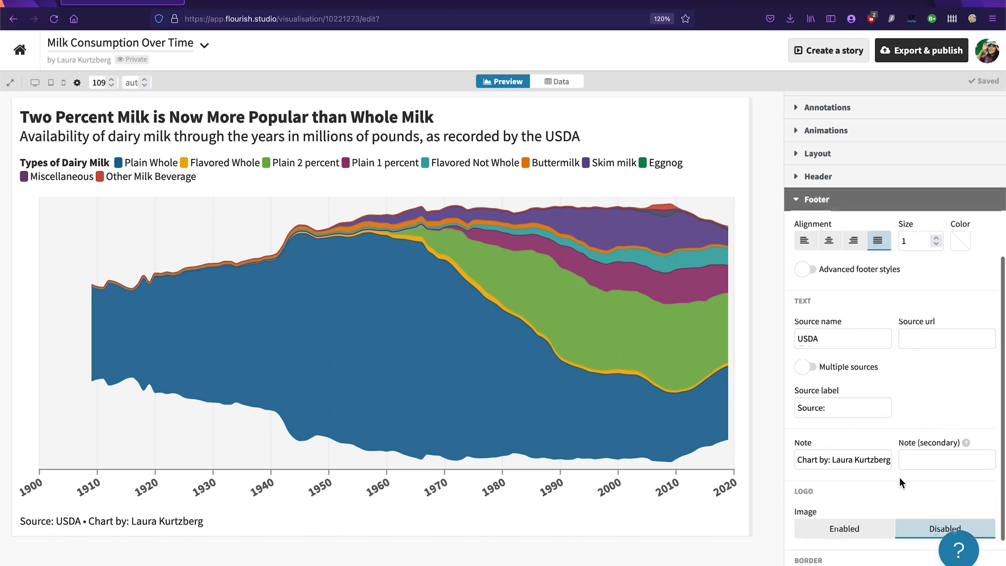
pyautogui.scroll(-3, 899, 477)
pyautogui.click(829, 524)
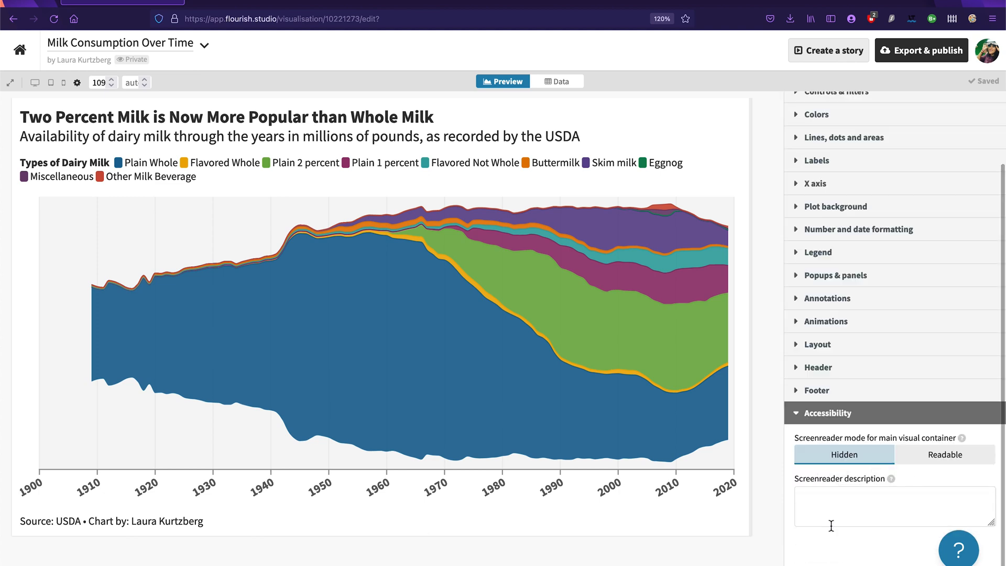
pyautogui.scroll(-1, 891, 335)
pyautogui.click(830, 515)
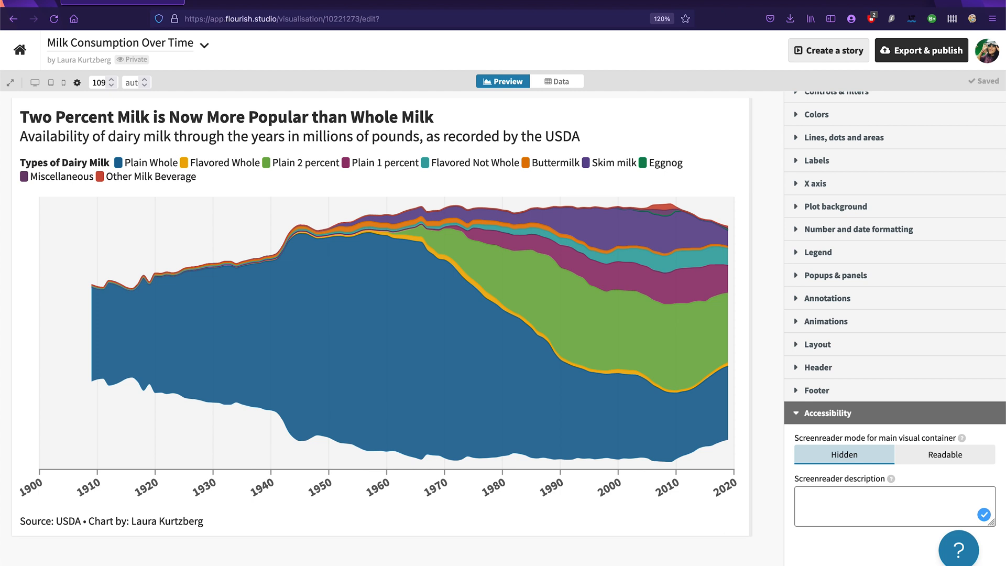
pyautogui.write('Two percent milk is now')
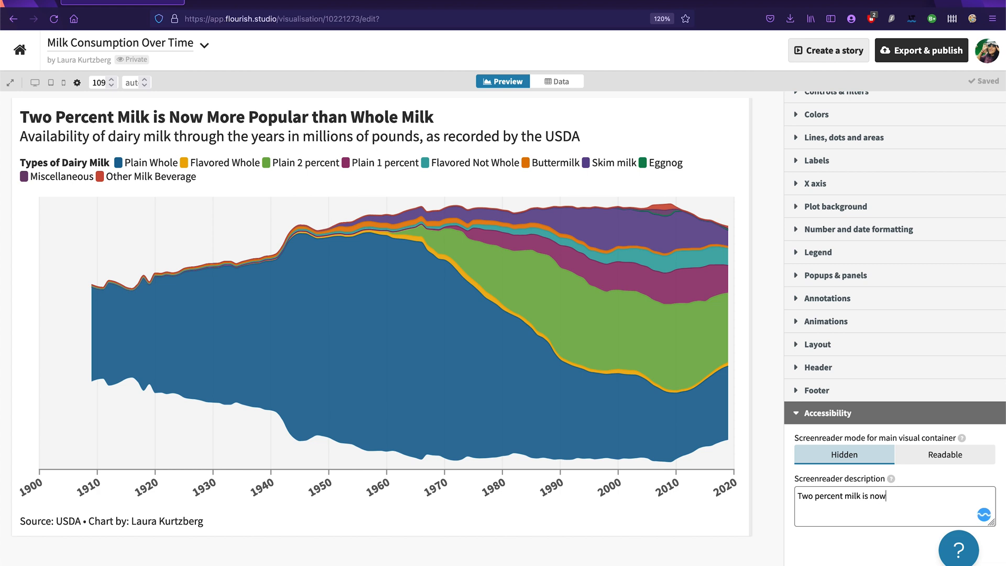
pyautogui.write(' more popular than whole milk ')
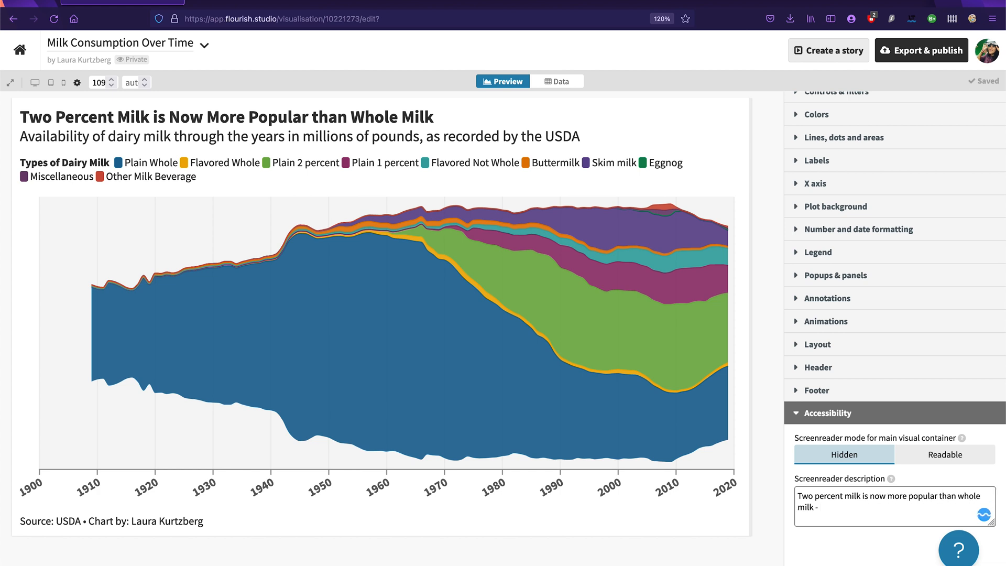
pyautogui.write('- a streamgraph showing the a')
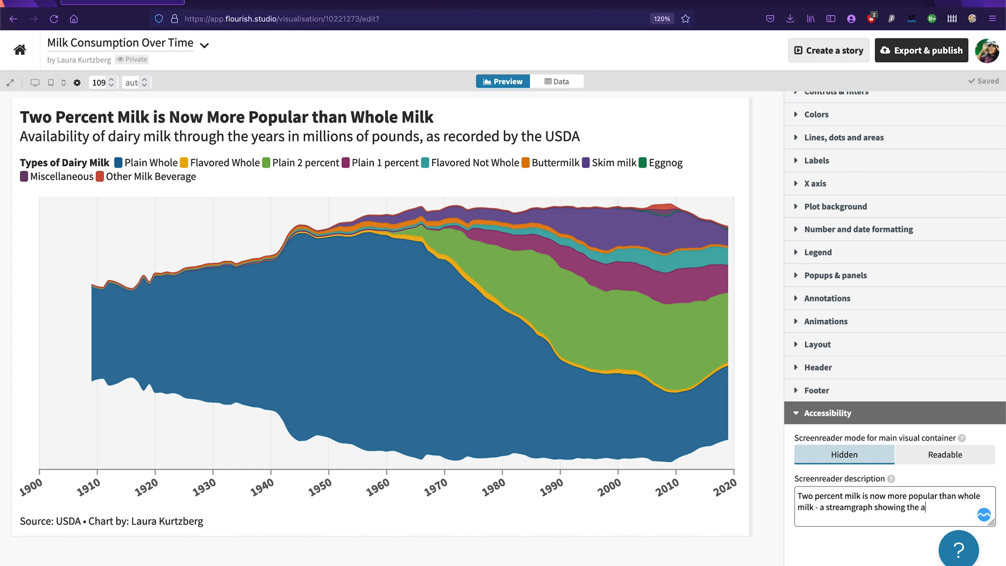
pyautogui.write('vailability of dairy milk through the years.')
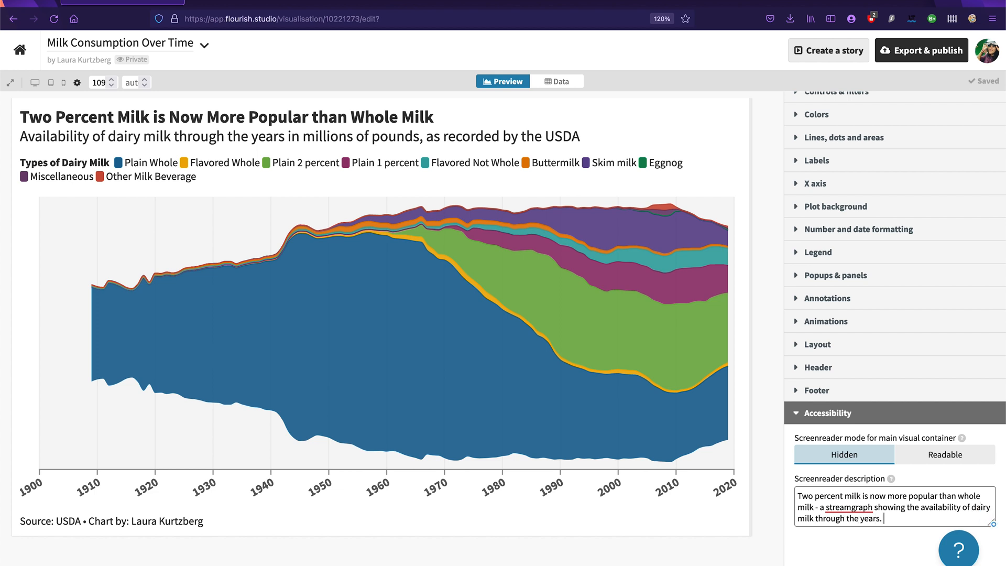
pyautogui.click(888, 545)
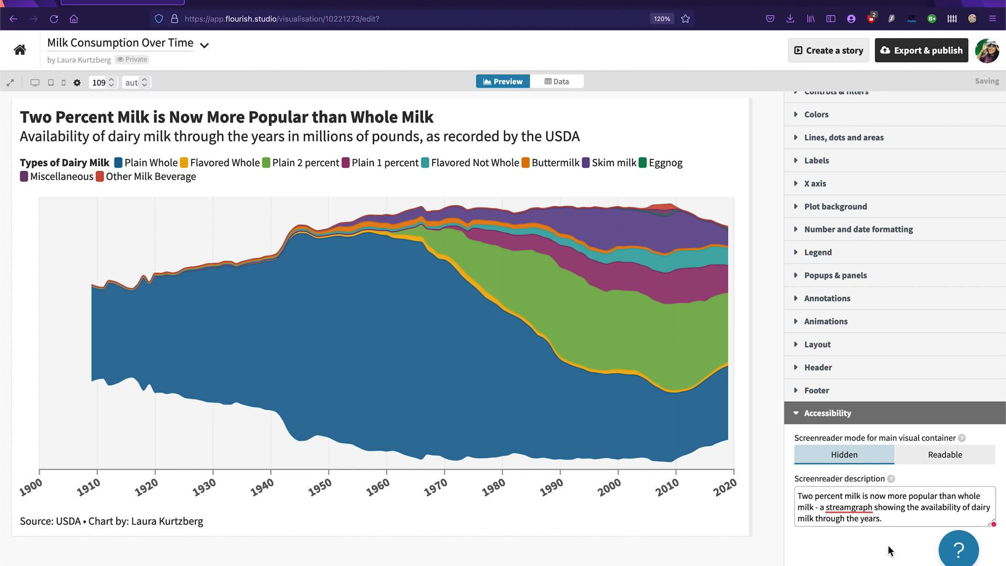
pyautogui.click(810, 414)
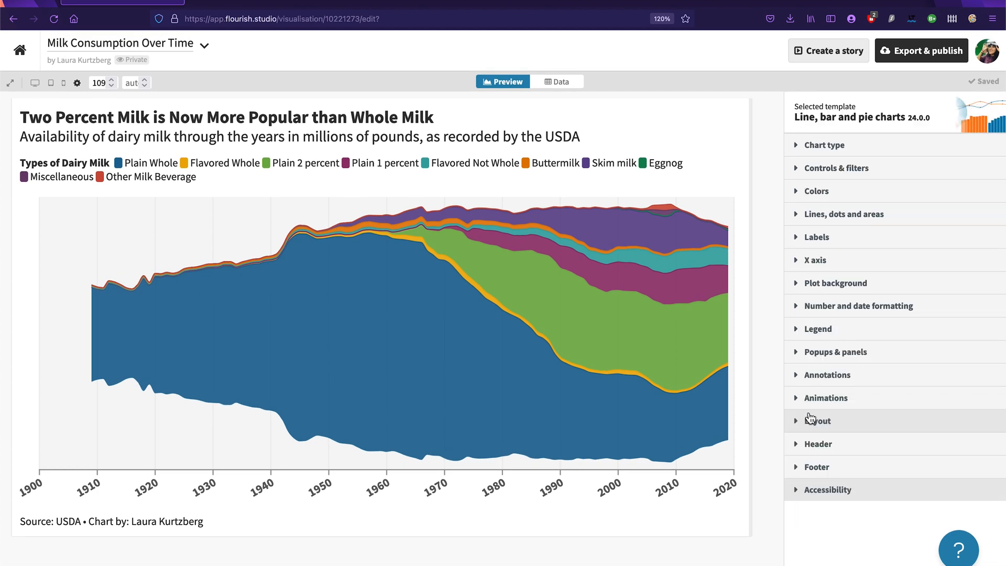
pyautogui.click(815, 490)
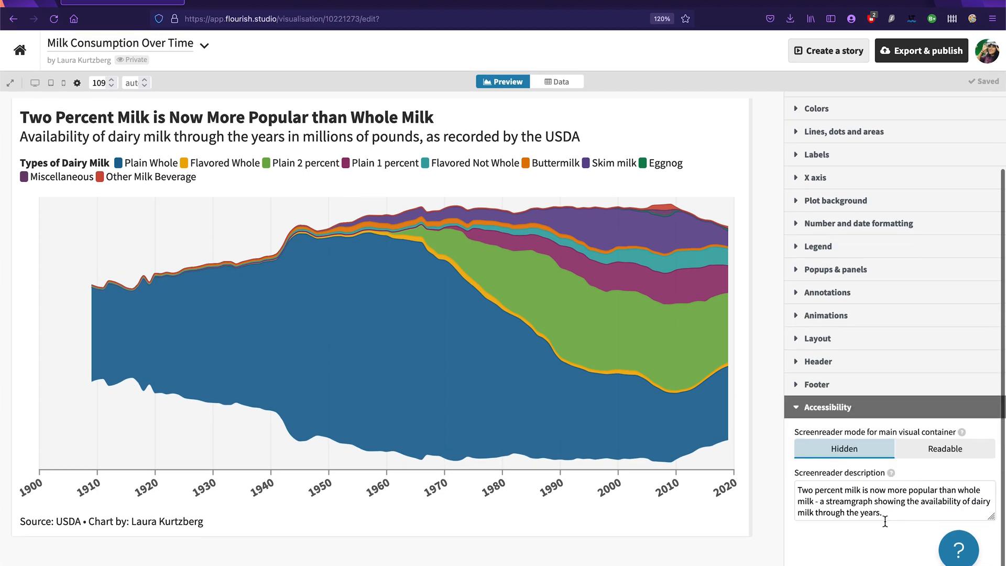
pyautogui.click(849, 410)
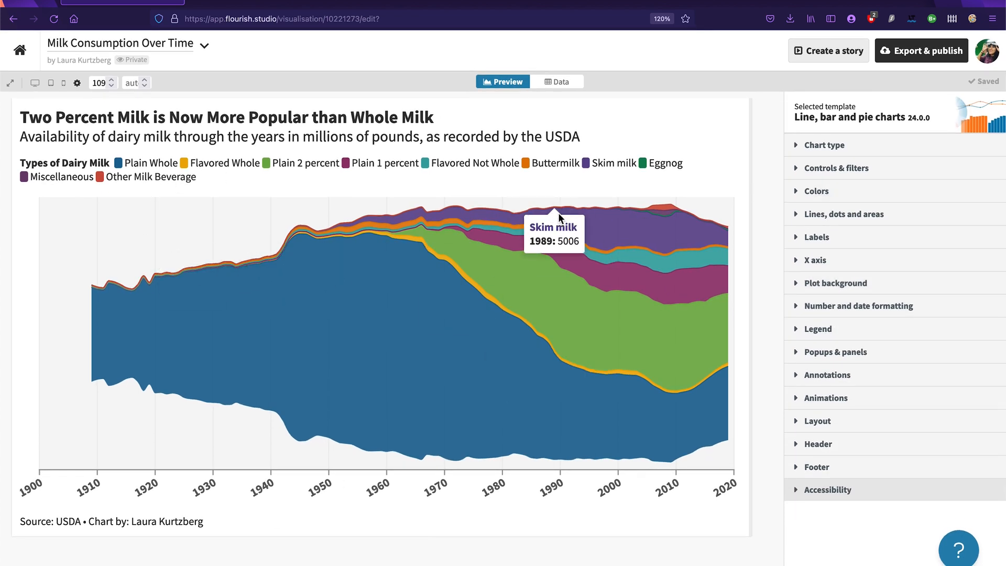
# Step: Enable highlights on the X axis in the annotation settings
pyautogui.click(844, 385)
pyautogui.scroll(-3, 841, 381)
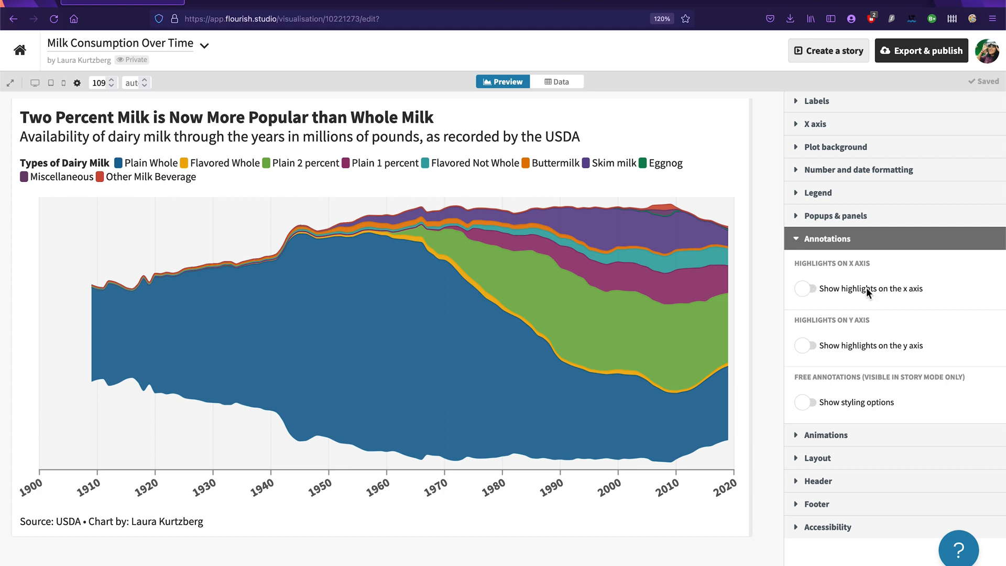
pyautogui.click(816, 297)
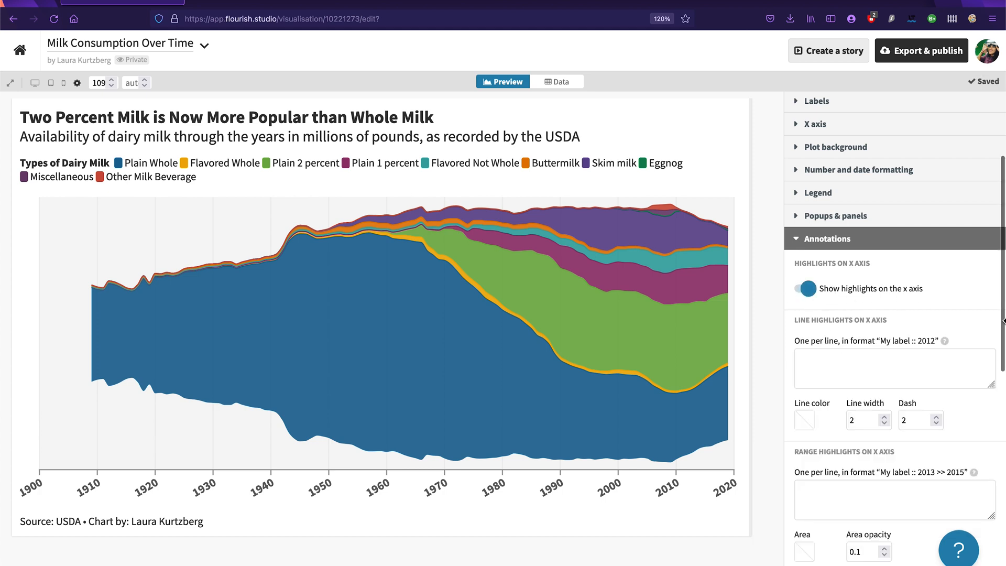
# Step: Add an X axis line highlight at 2004 with the entry "2% milk becomes more popular :: 2004"
pyautogui.click(889, 381)
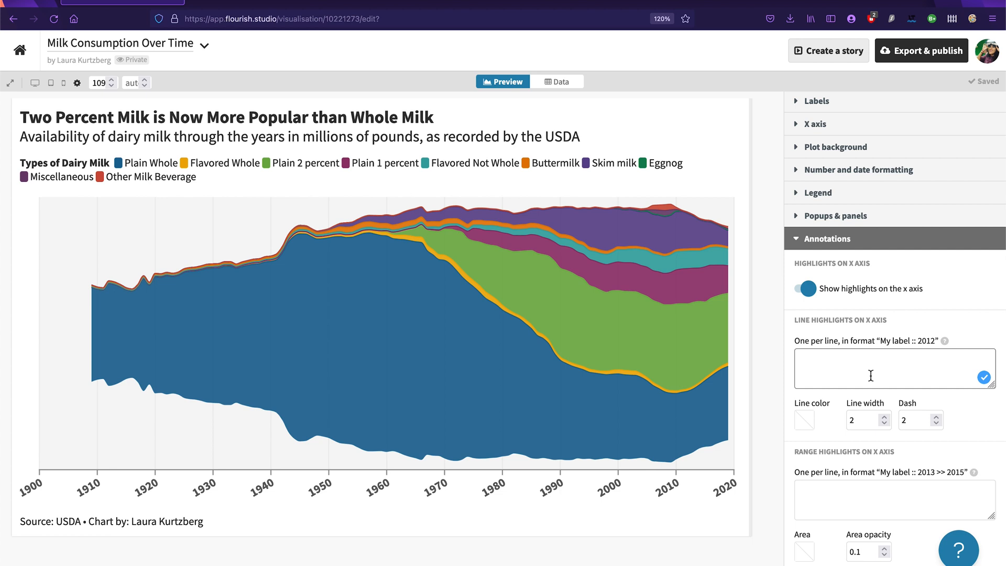
pyautogui.write('2')
pyautogui.write('% milk ')
pyautogui.write('is')
pyautogui.press('BackSpace')
pyautogui.press('BackSpace')
pyautogui.press('BackSpace')
pyautogui.write('becomes more popular ')
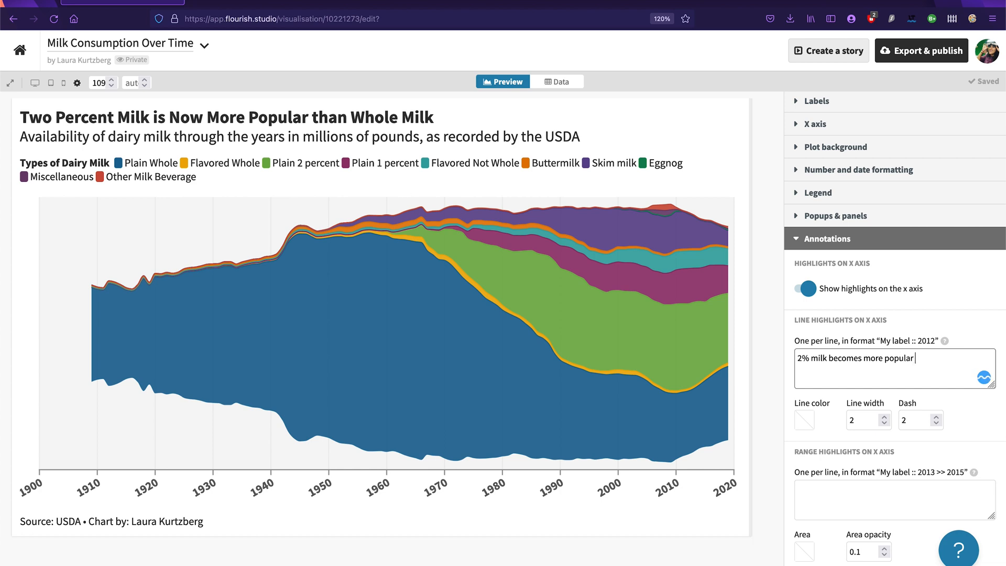
pyautogui.write(':: 2004')
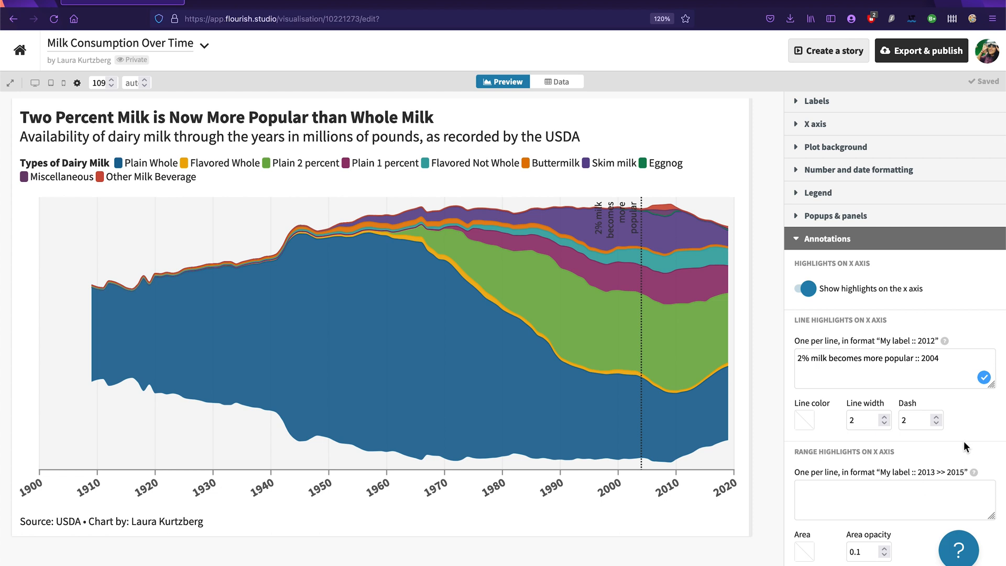
# Step: Set the line color of the X axis line highlight to white
pyautogui.scroll(-1, 963, 447)
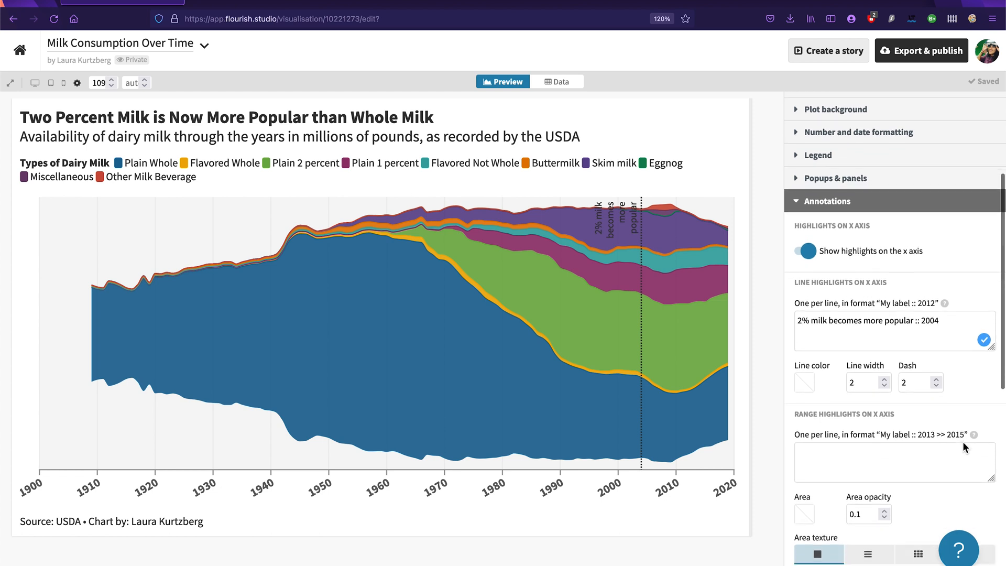
pyautogui.click(802, 387)
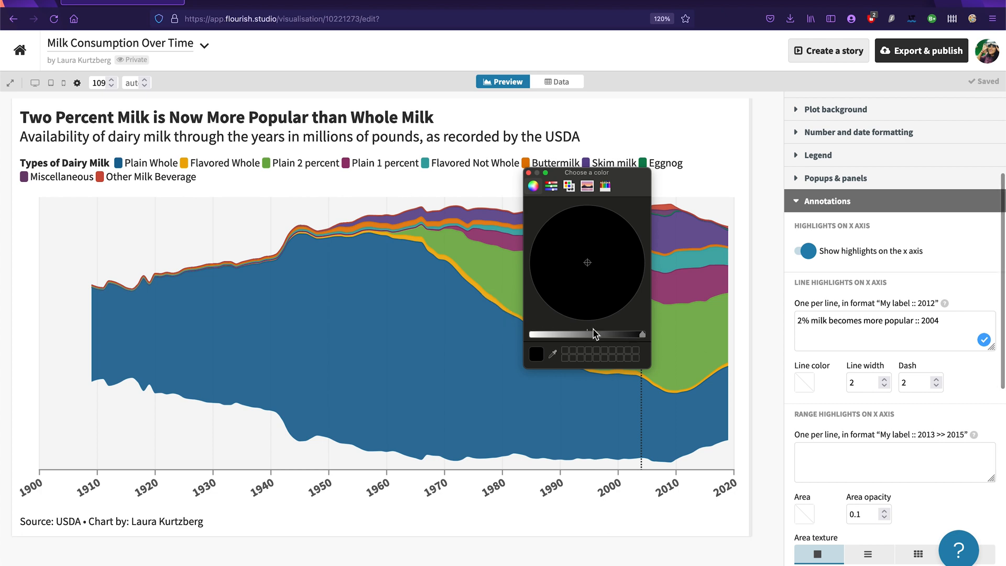
pyautogui.click(566, 335)
pyautogui.moveTo(566, 338); pyautogui.dragTo(529, 336)
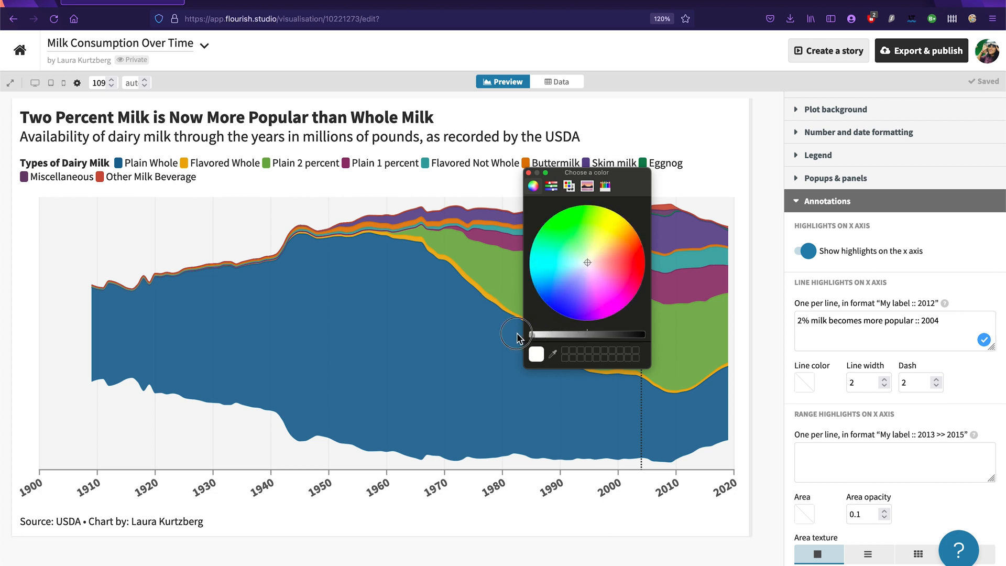
pyautogui.click(529, 172)
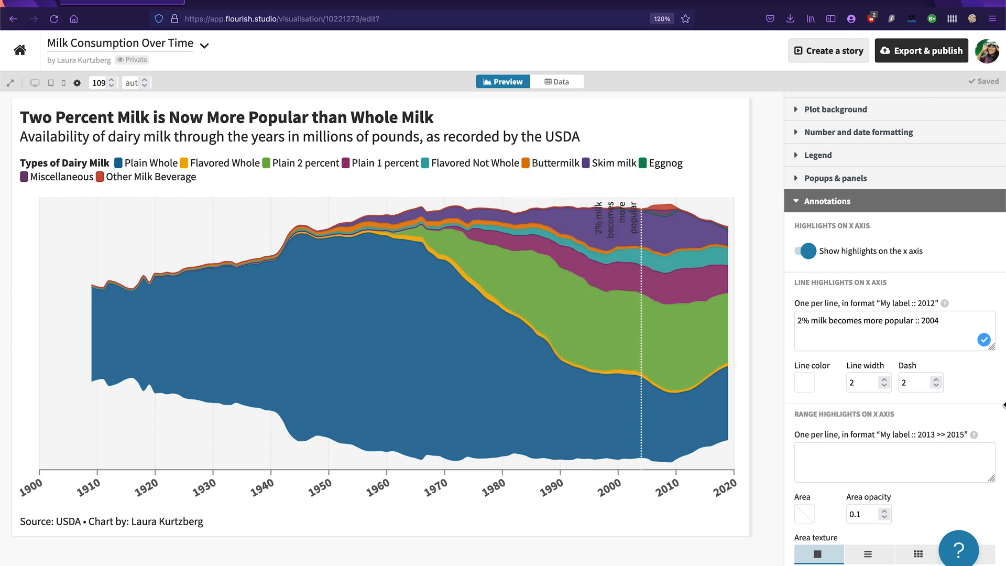
# Step: Set the text color of the X axis highlight labels to white
pyautogui.scroll(-2, 944, 388)
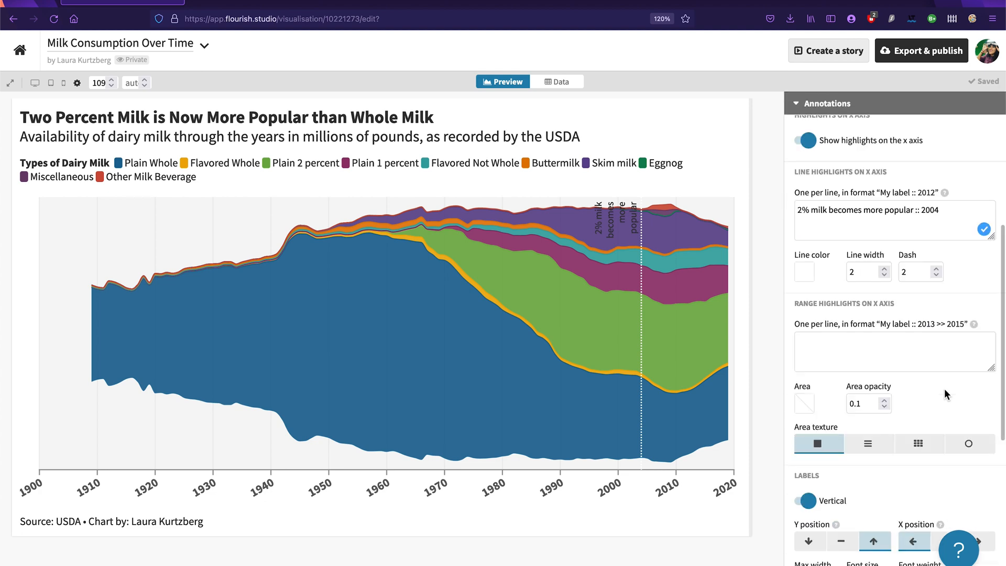
pyautogui.scroll(-3, 944, 389)
pyautogui.scroll(-2, 946, 395)
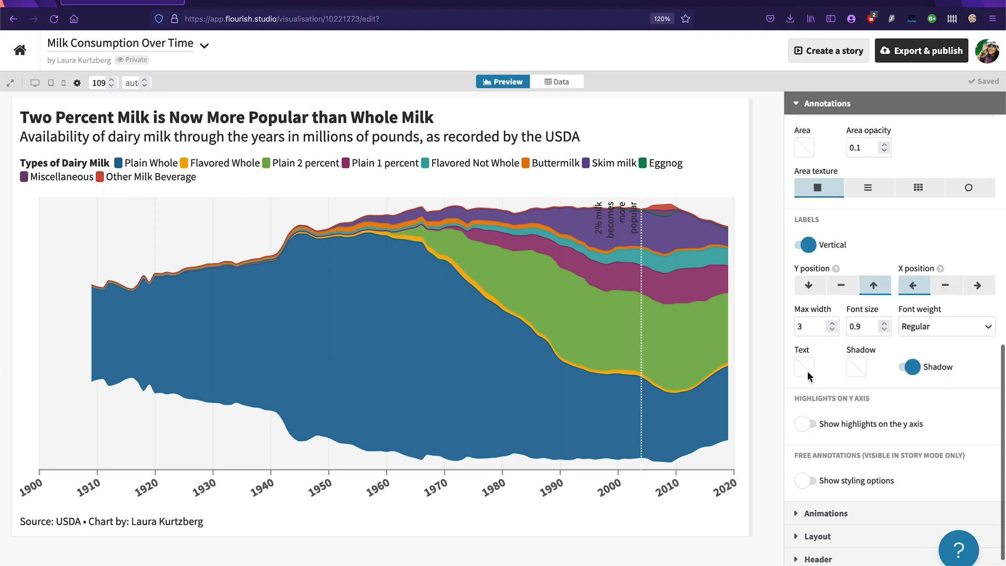
pyautogui.click(805, 365)
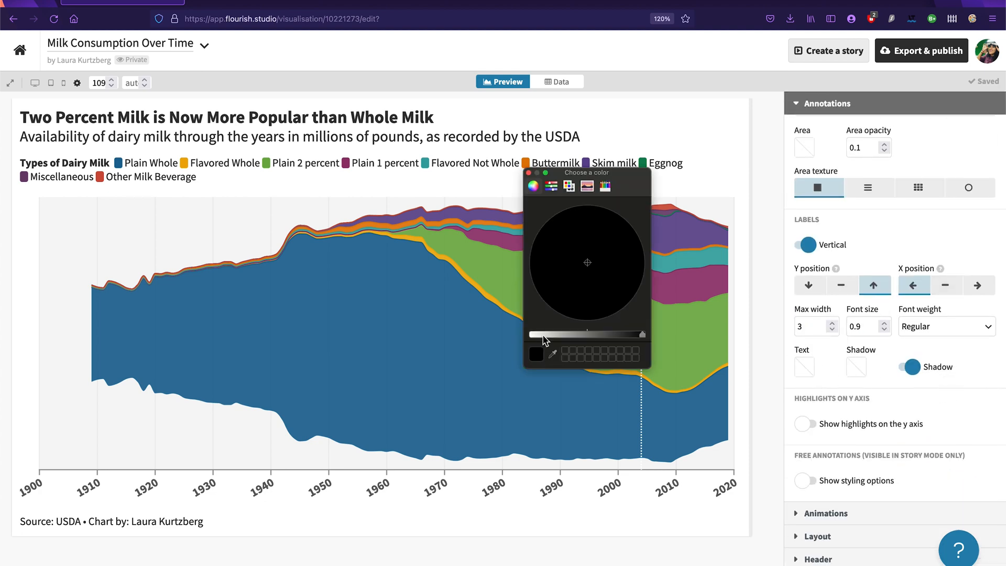
pyautogui.click(535, 336)
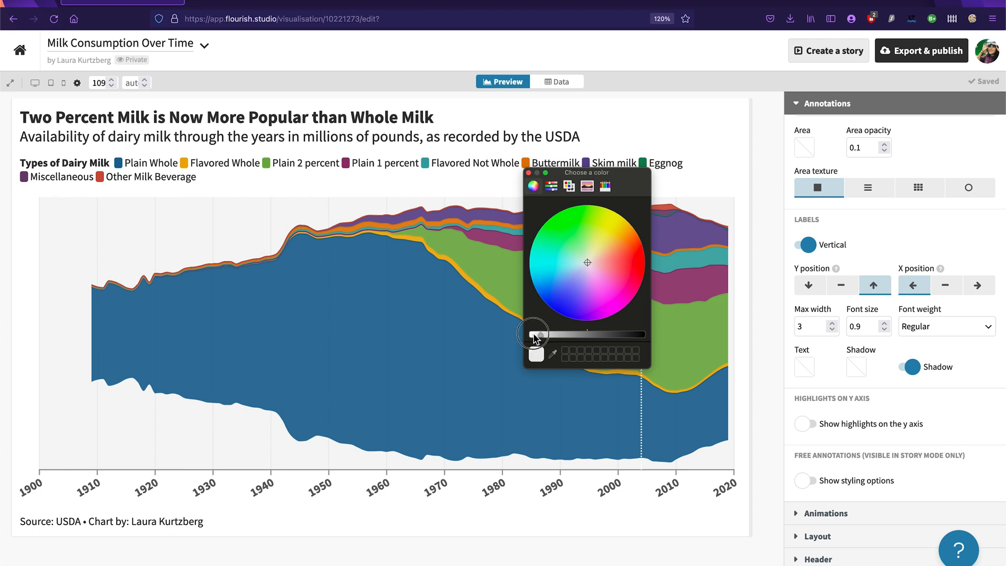
pyautogui.click(528, 173)
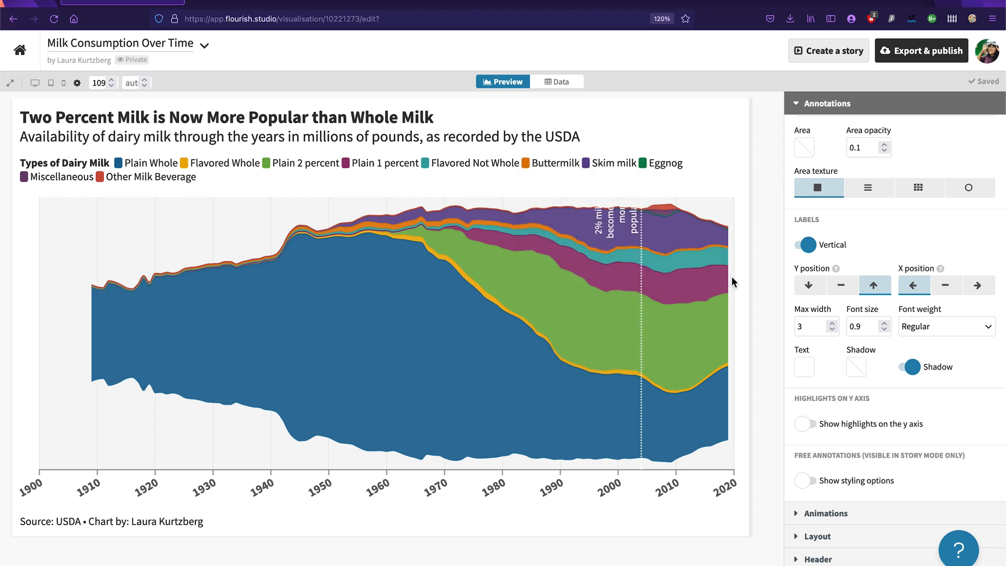
# Step: Set the X axis highlight labels' font size to 1 and their Y position to the middle
pyautogui.click(884, 323)
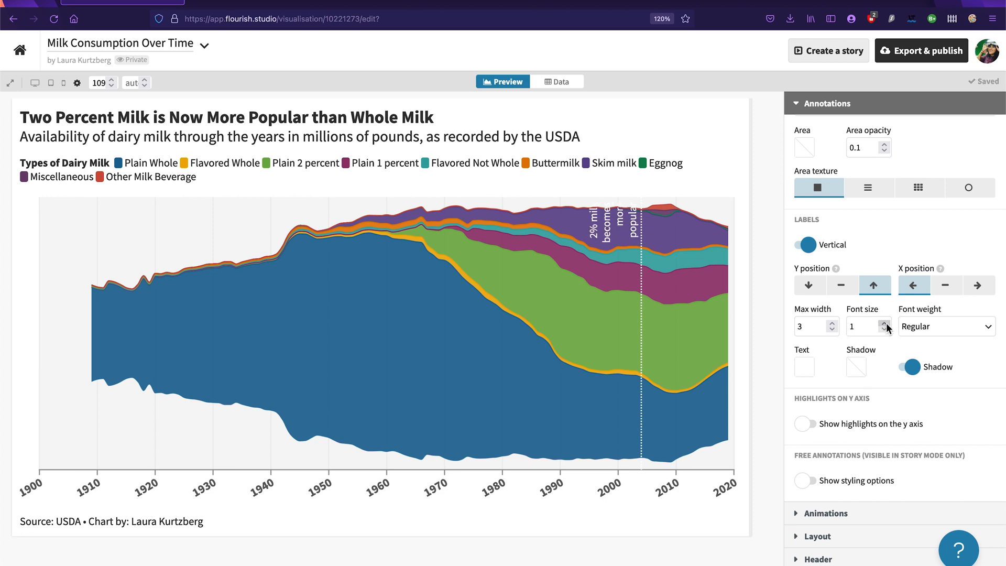
pyautogui.click(809, 287)
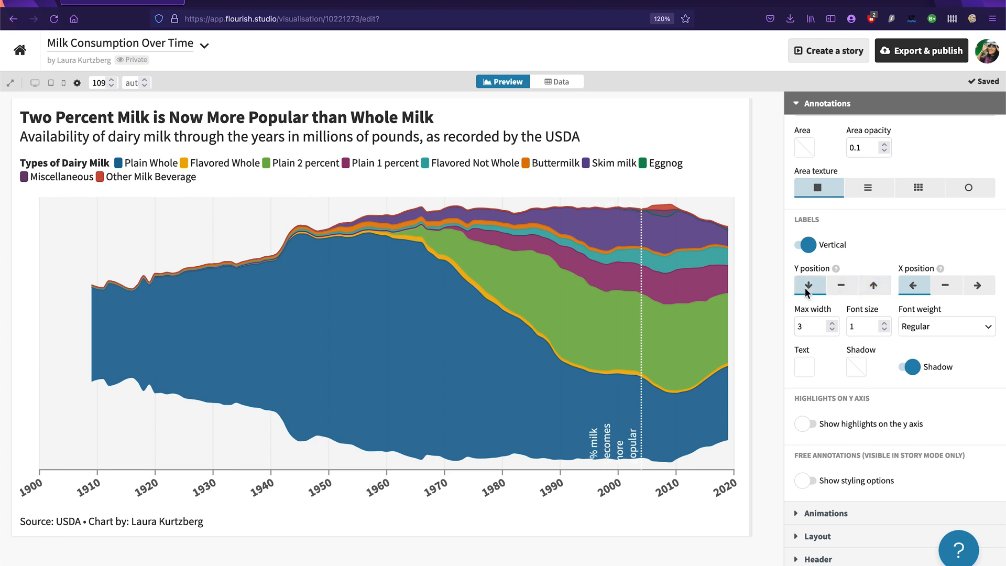
pyautogui.click(836, 287)
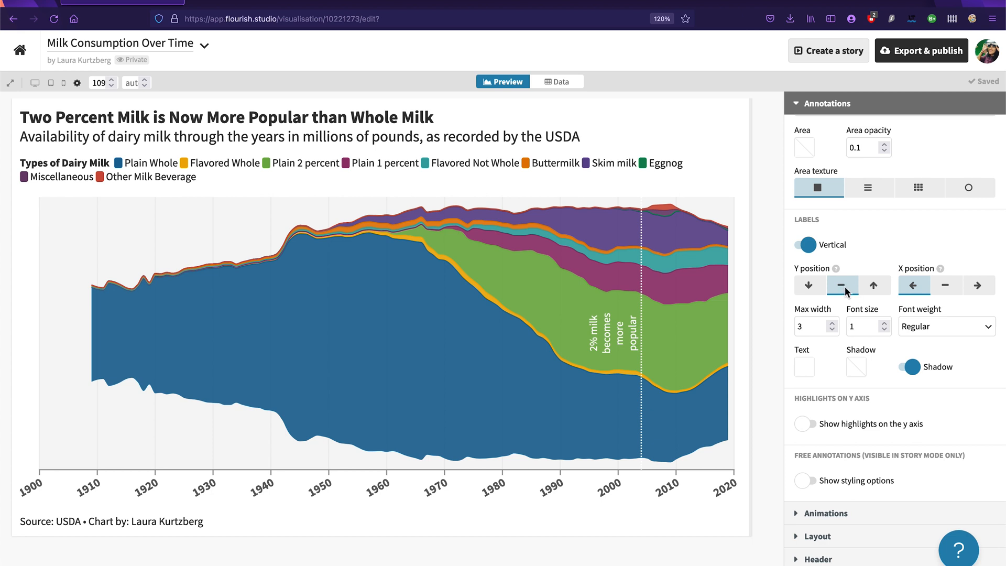
# Step: Set the max width of the X axis highlight labels to 4.8
pyautogui.click(832, 323)
pyautogui.click(832, 324)
pyautogui.click(833, 324)
pyautogui.click(832, 324)
pyautogui.click(832, 324)
pyautogui.click(833, 324)
pyautogui.click(833, 324)
pyautogui.doubleClick(832, 324)
pyautogui.doubleClick(832, 324)
pyautogui.doubleClick(832, 324)
pyautogui.doubleClick(832, 324)
pyautogui.click(832, 323)
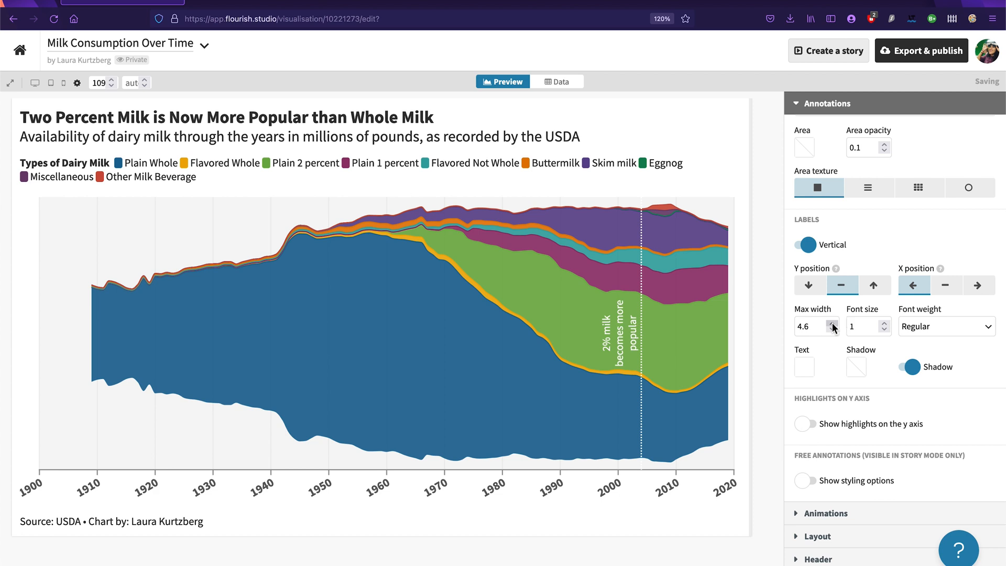
pyautogui.click(832, 323)
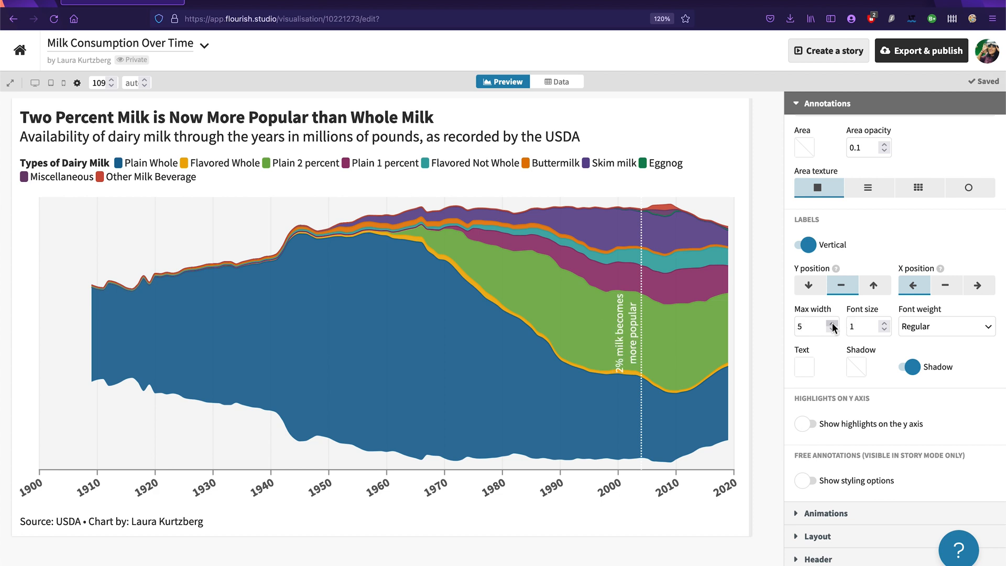
pyautogui.click(832, 329)
pyautogui.click(831, 330)
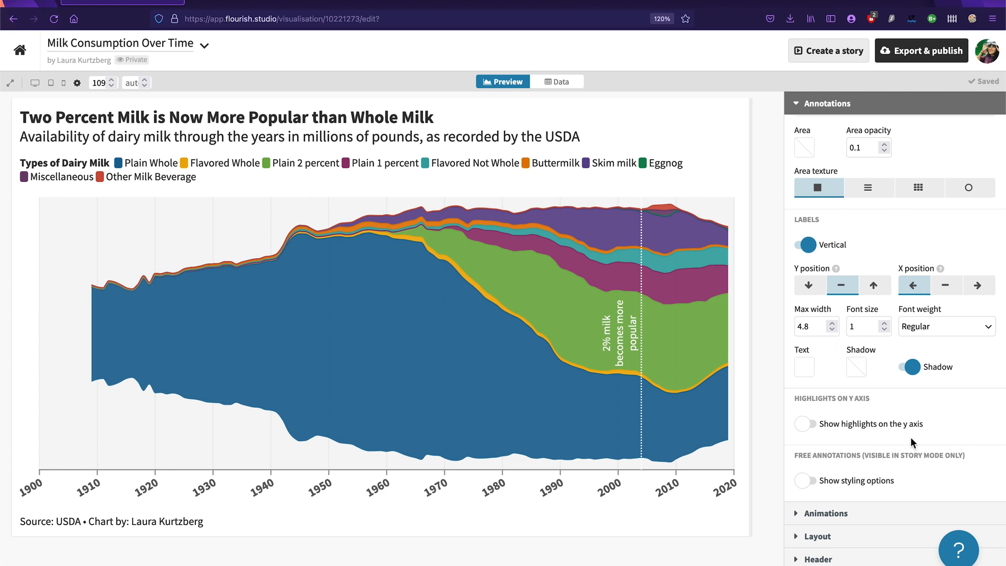
# Step: Make the X axis highlight labels bold and collapse the annotation settings
pyautogui.click(980, 326)
pyautogui.click(927, 374)
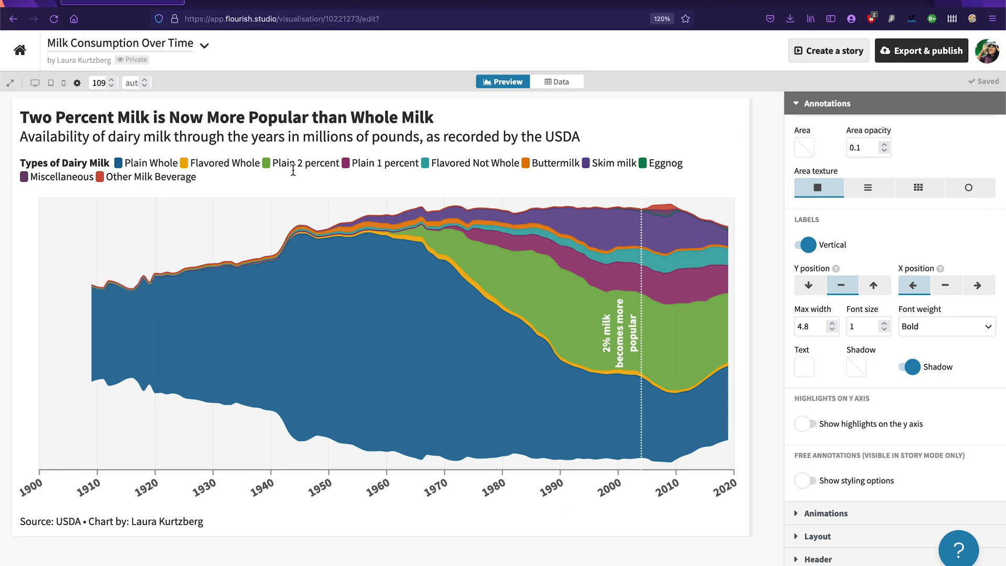
pyautogui.click(831, 99)
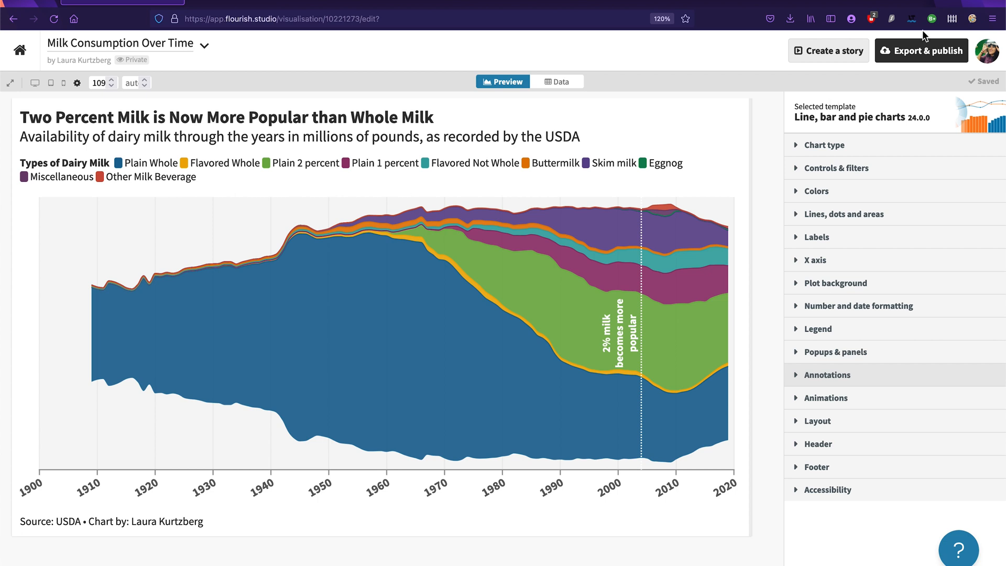
# Step: Publish the milk consumption visualisation for sharing and embedding, without a password or permission to duplicate
pyautogui.click(917, 55)
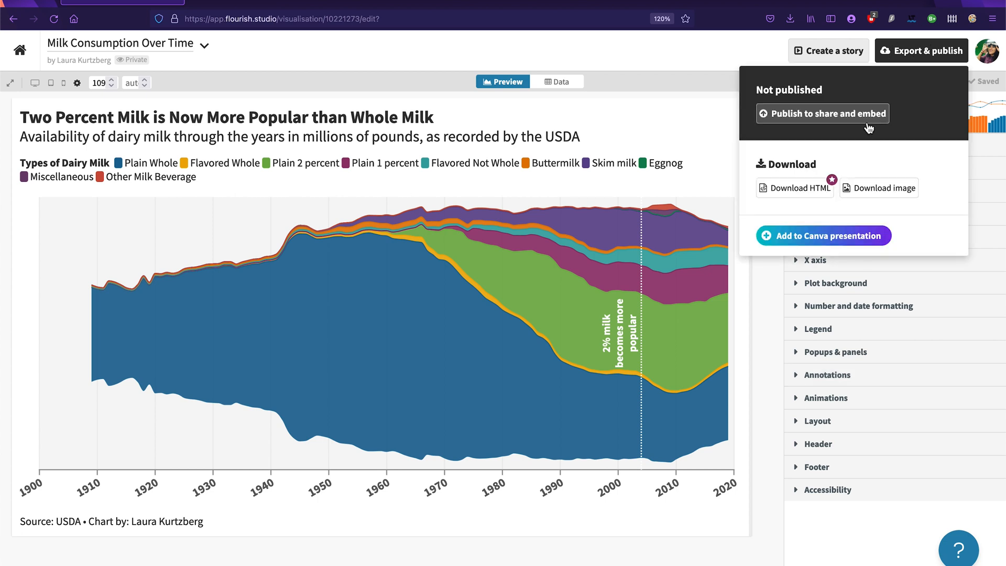
pyautogui.click(834, 117)
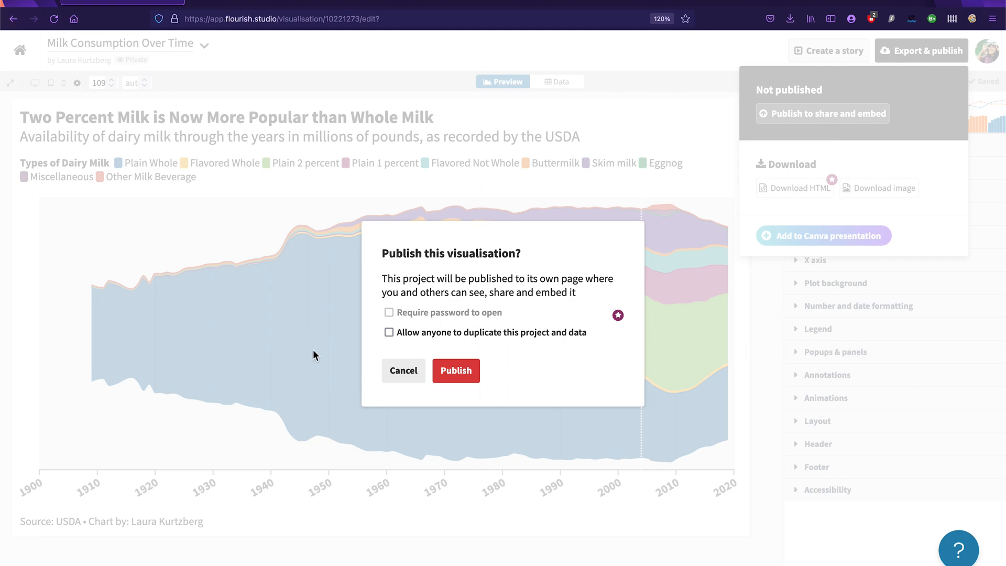
pyautogui.click(455, 371)
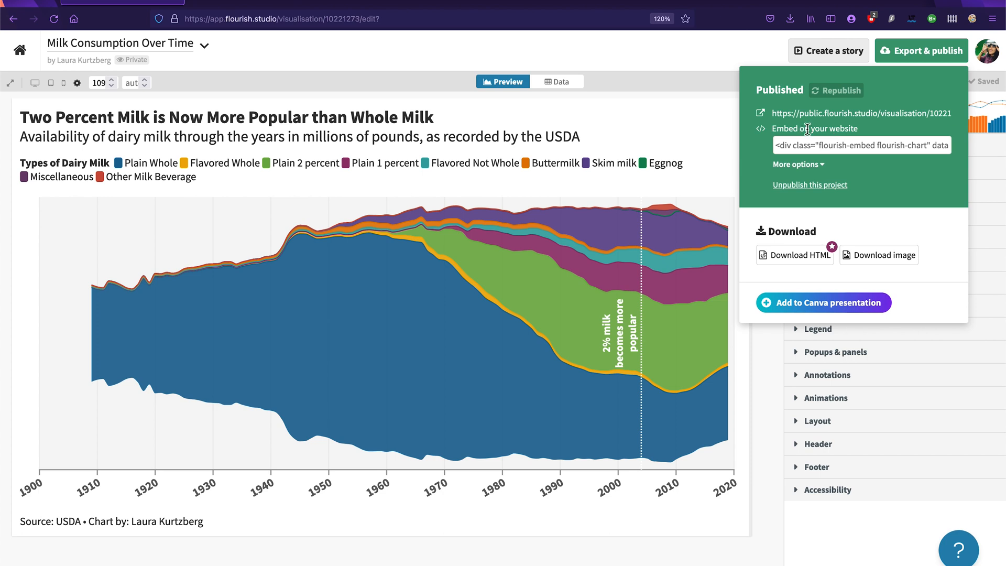
pyautogui.click(670, 121)
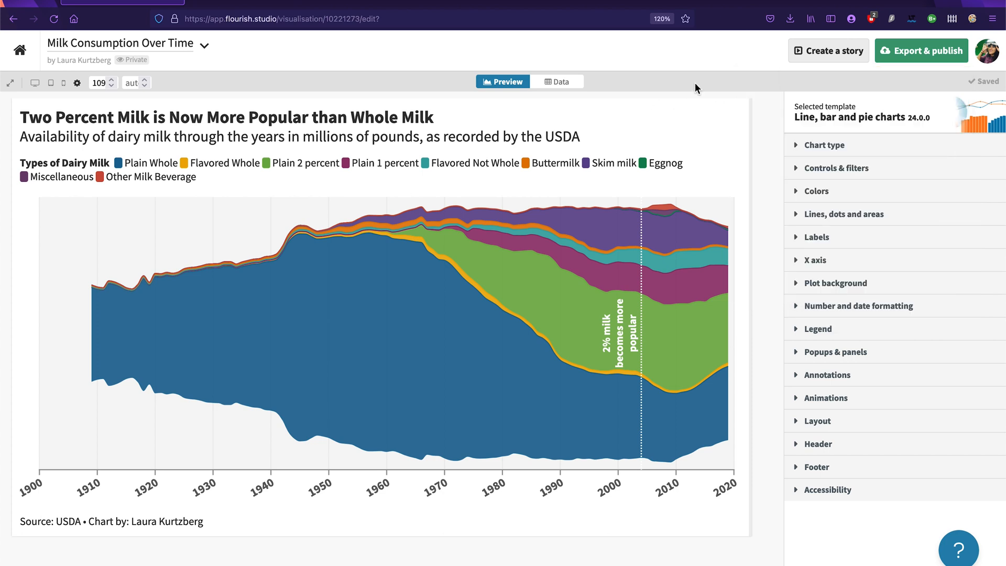
# Step: Create a new visualisation from the project overview using the "Radar with filter" starting point
pyautogui.click(32, 63)
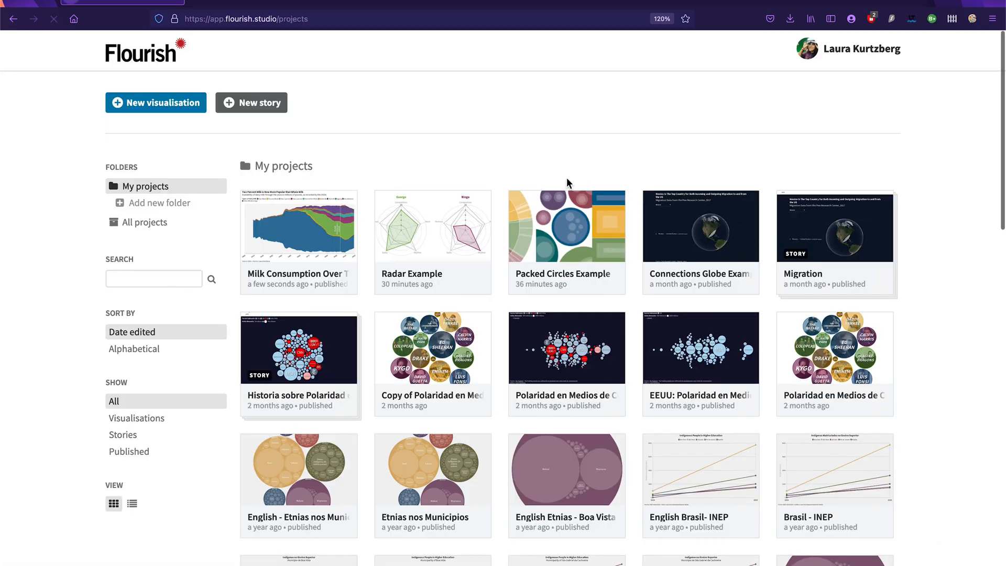
pyautogui.click(140, 102)
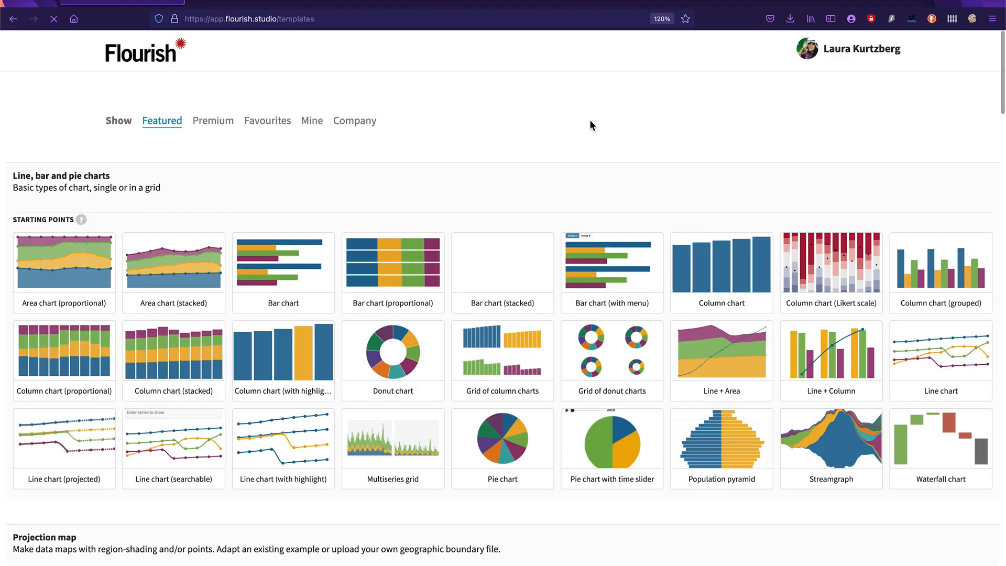
pyautogui.scroll(-18, 671, 438)
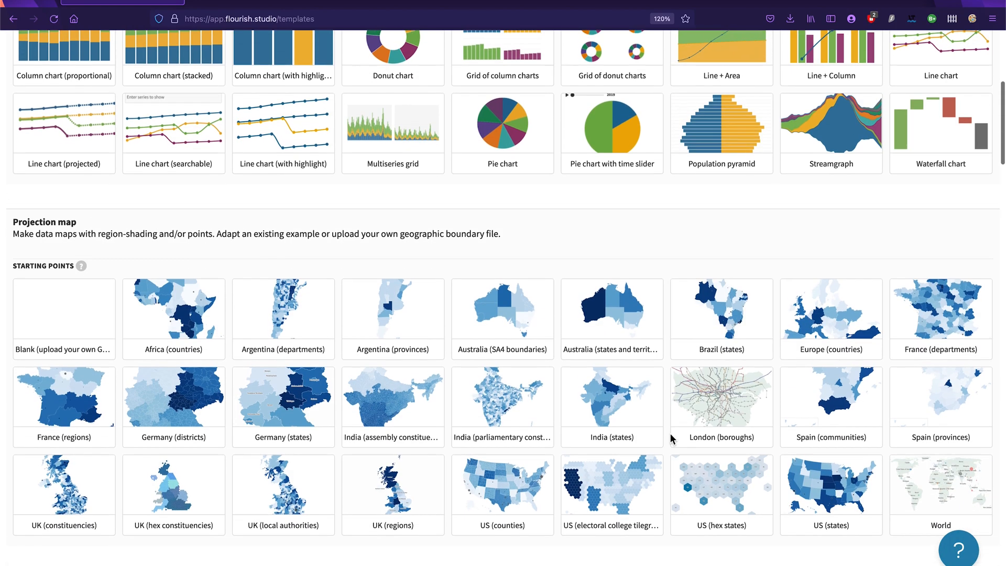
pyautogui.scroll(-12, 671, 435)
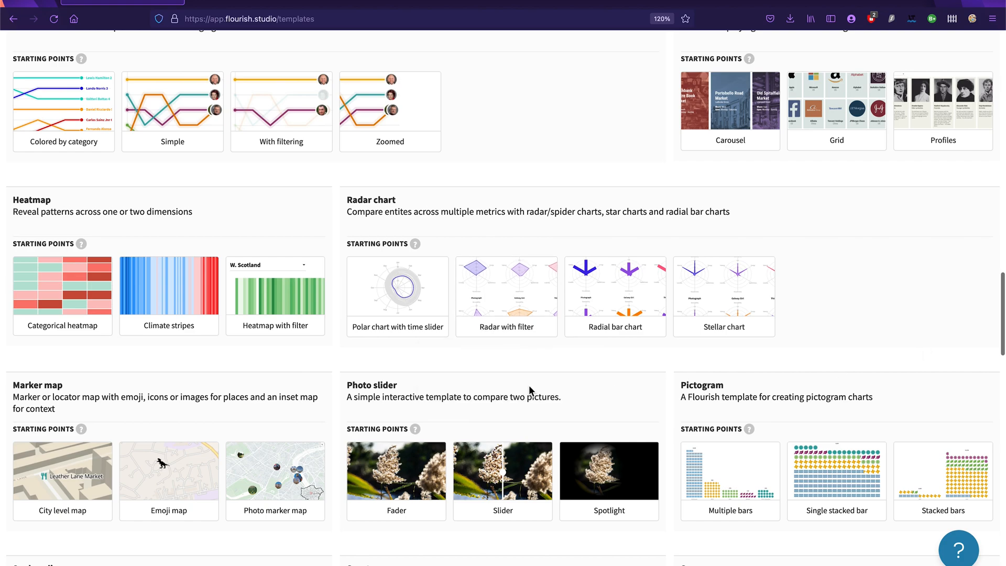
pyautogui.moveTo(519, 308)
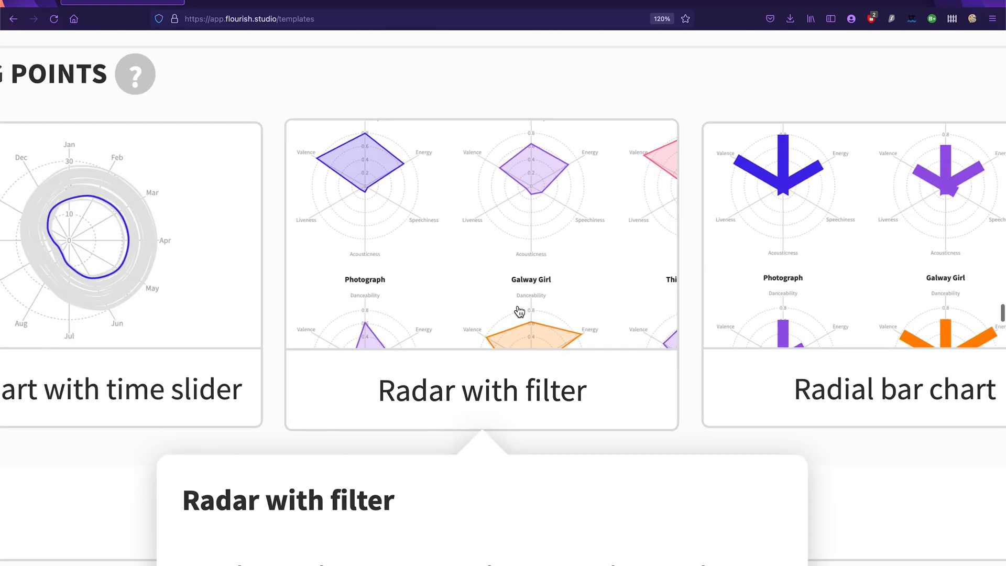
pyautogui.scroll(-10, 518, 308)
pyautogui.click(510, 292)
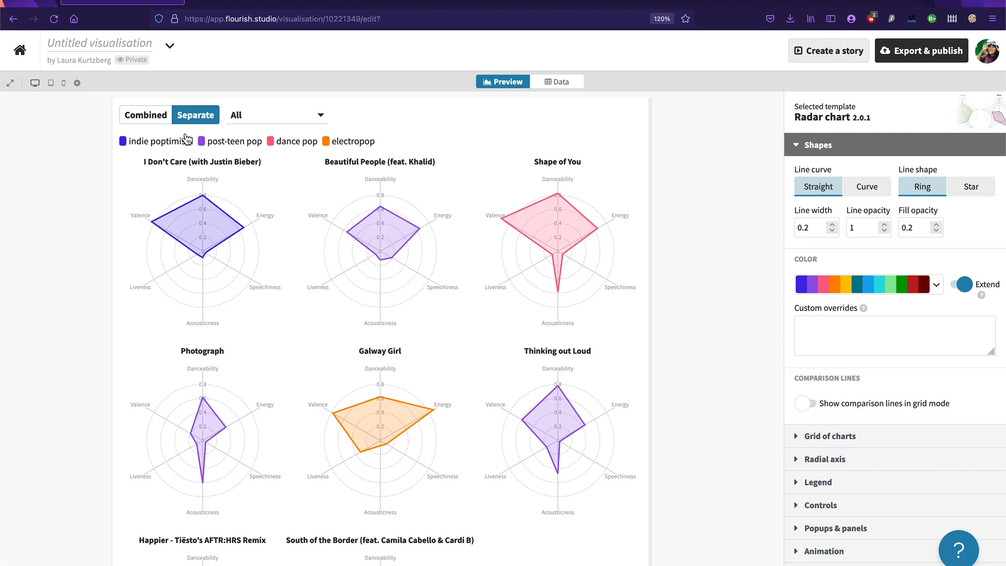
# Step: Name the new visualisation "Types of Latino Media"
pyautogui.click(124, 46)
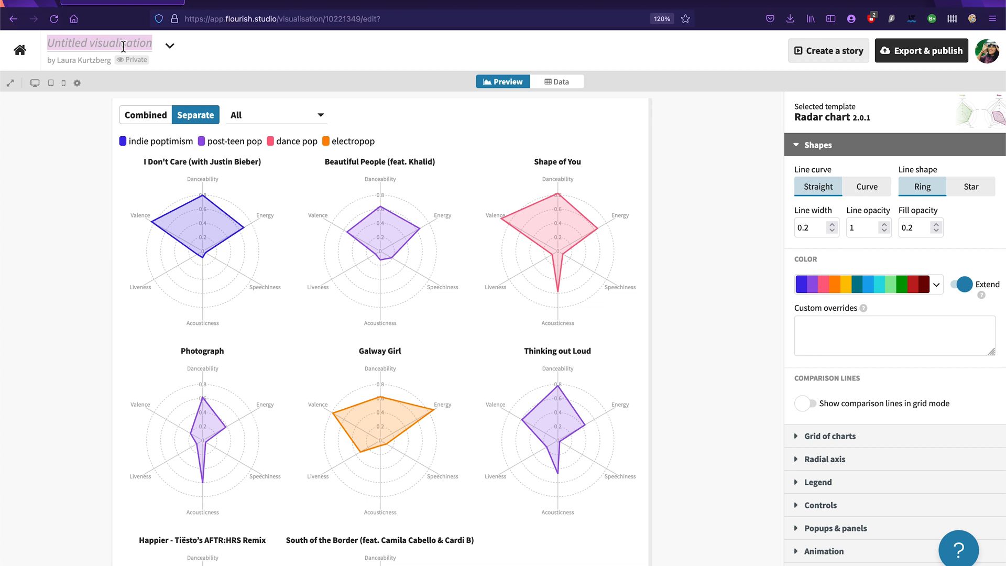
pyautogui.write('Types of lat')
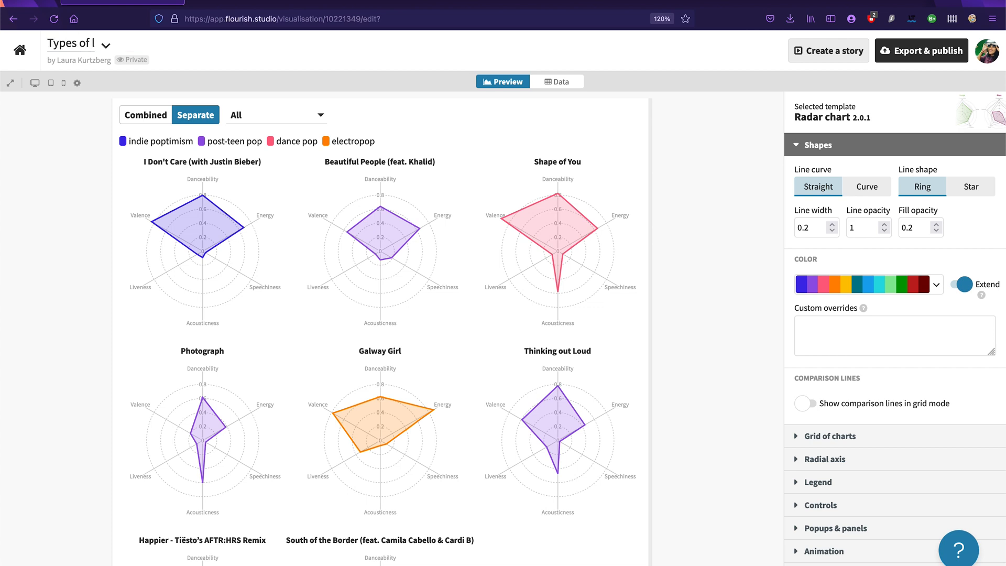
pyautogui.press('BackSpace')
pyautogui.press('BackSpace')
pyautogui.press('BackSpace')
pyautogui.write('Latino Media')
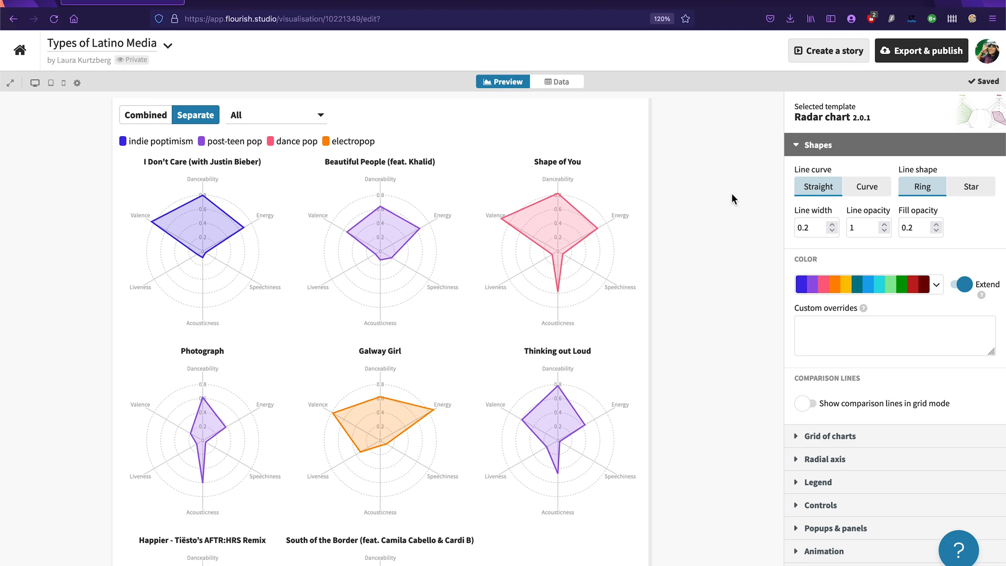
# Step: Replace the sample data sheet by importing "Latino News Media - Radar Chart Data.csv" from the Downloads folder
pyautogui.click(551, 84)
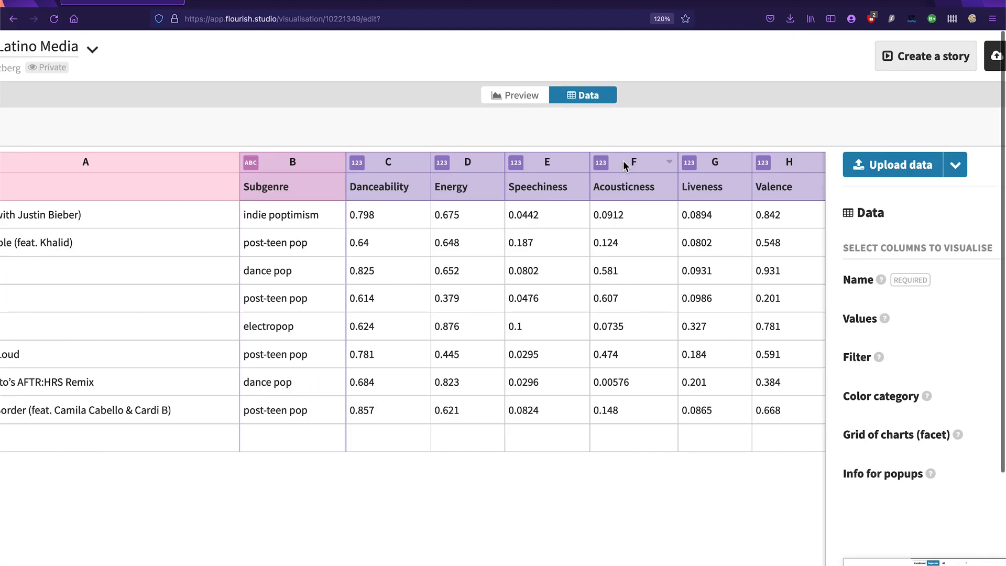
pyautogui.scroll(-3, 367, 140)
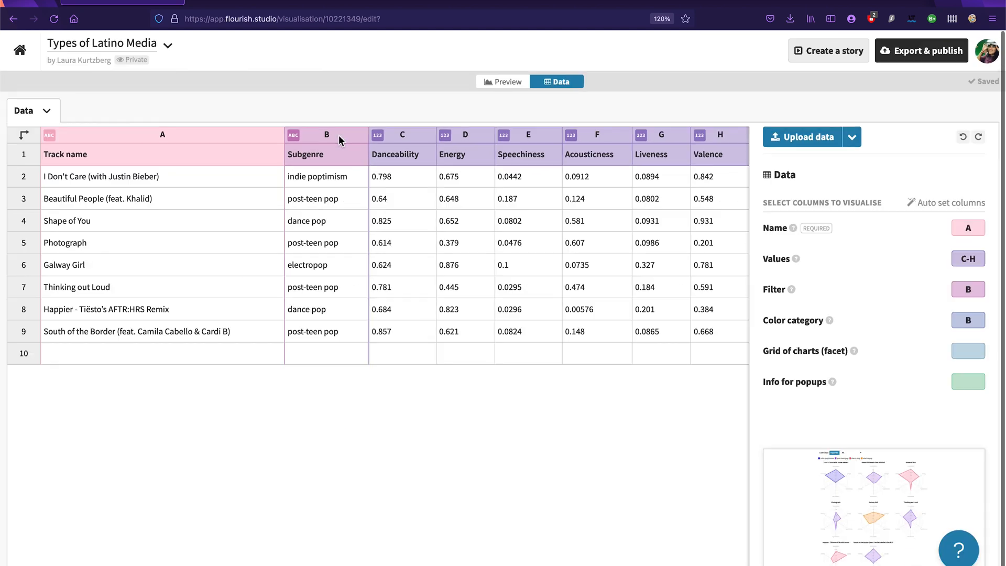
pyautogui.click(795, 146)
pyautogui.click(384, 129)
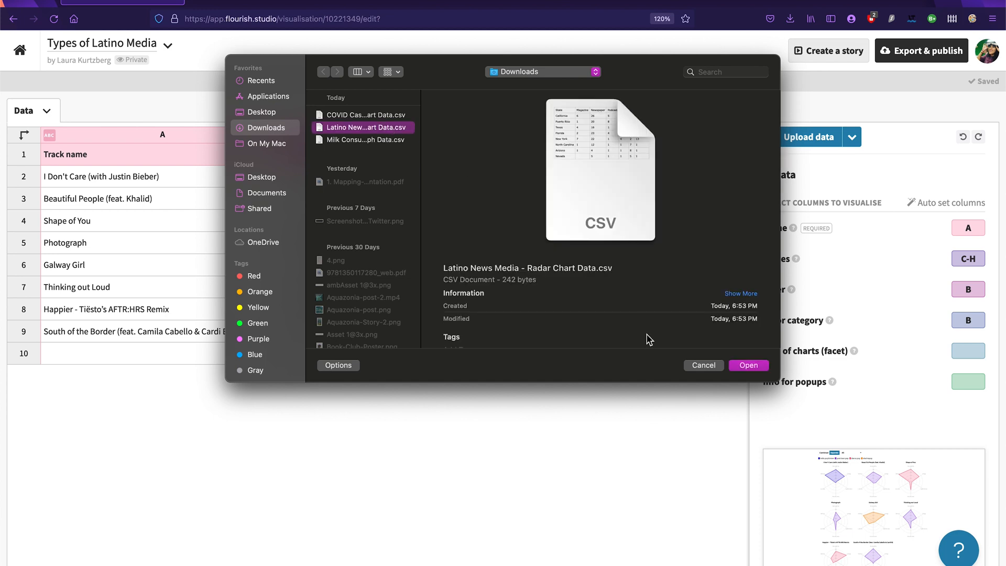
pyautogui.click(748, 365)
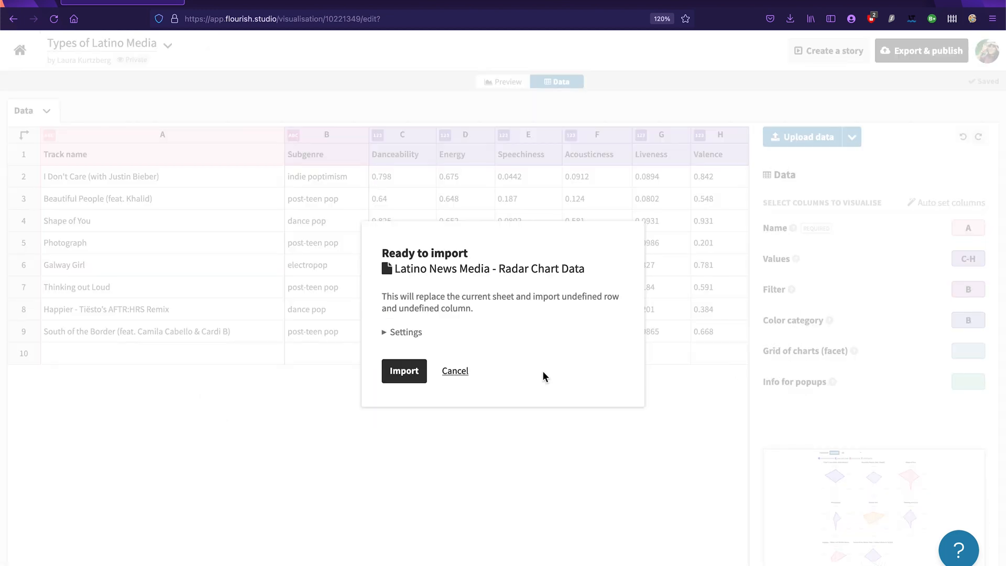
pyautogui.click(401, 377)
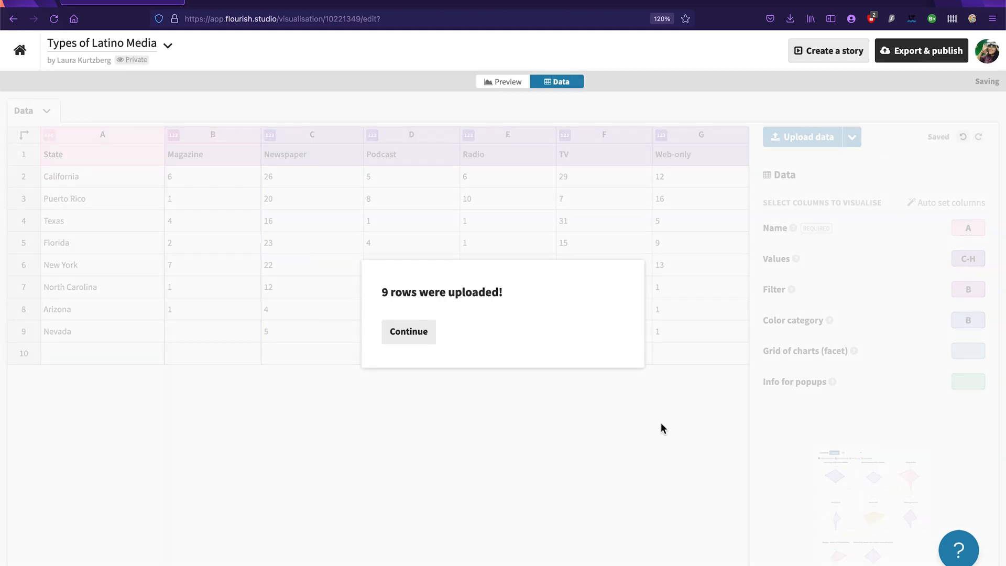
pyautogui.click(408, 336)
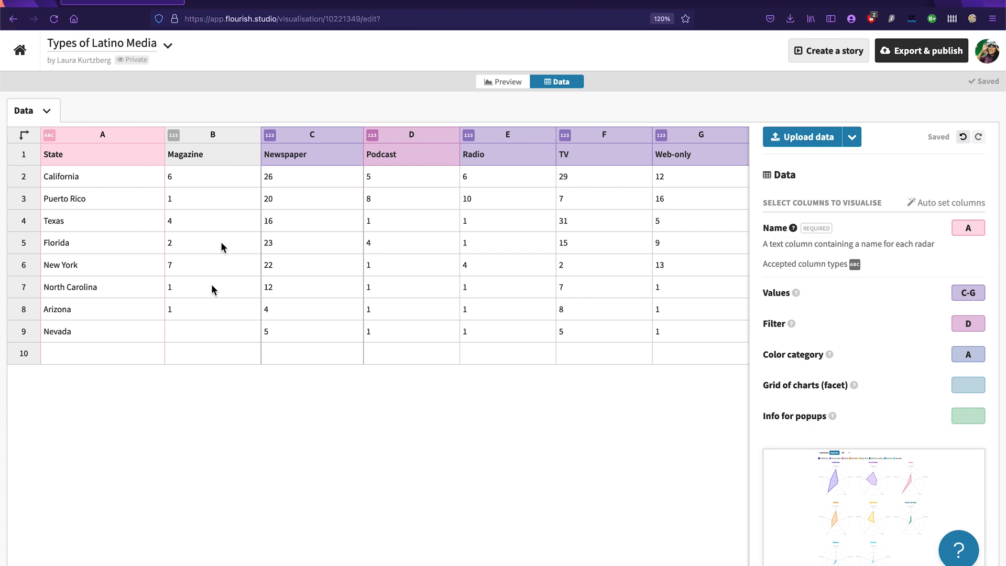
# Step: Assign columns B-G to Values and column A to Filter, keeping column A as the color category
pyautogui.click(974, 294)
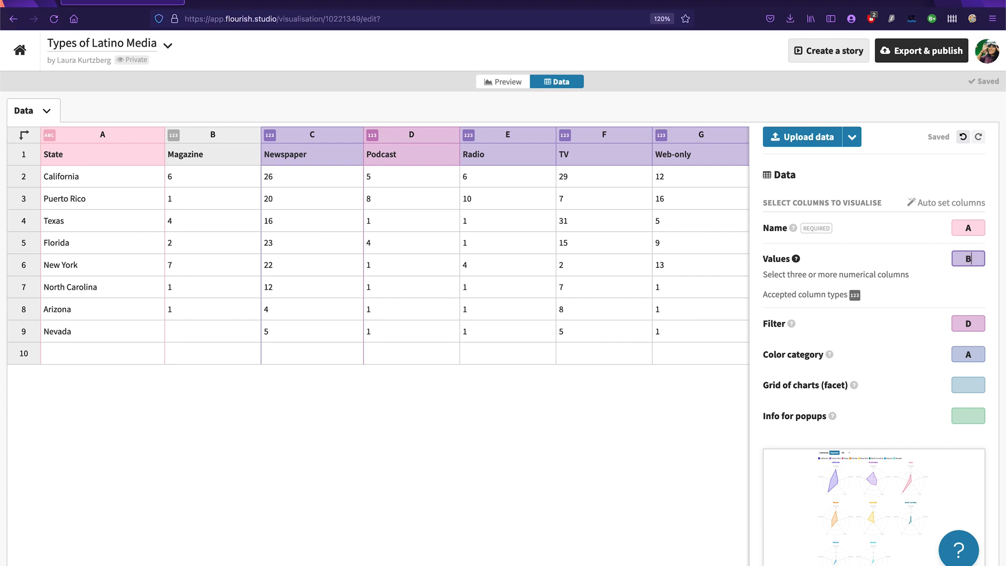
pyautogui.write('B-G')
pyautogui.click(981, 322)
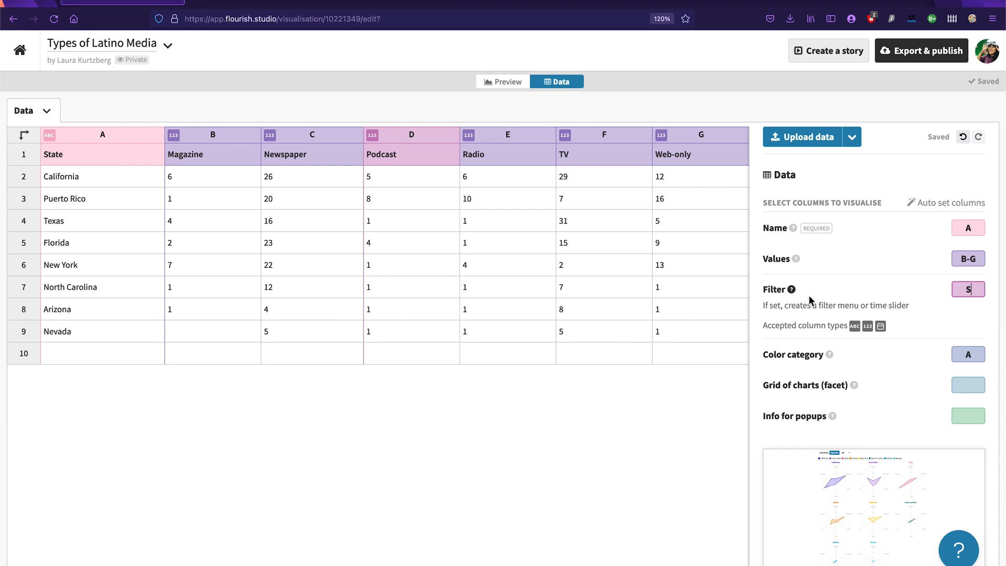
pyautogui.click(979, 352)
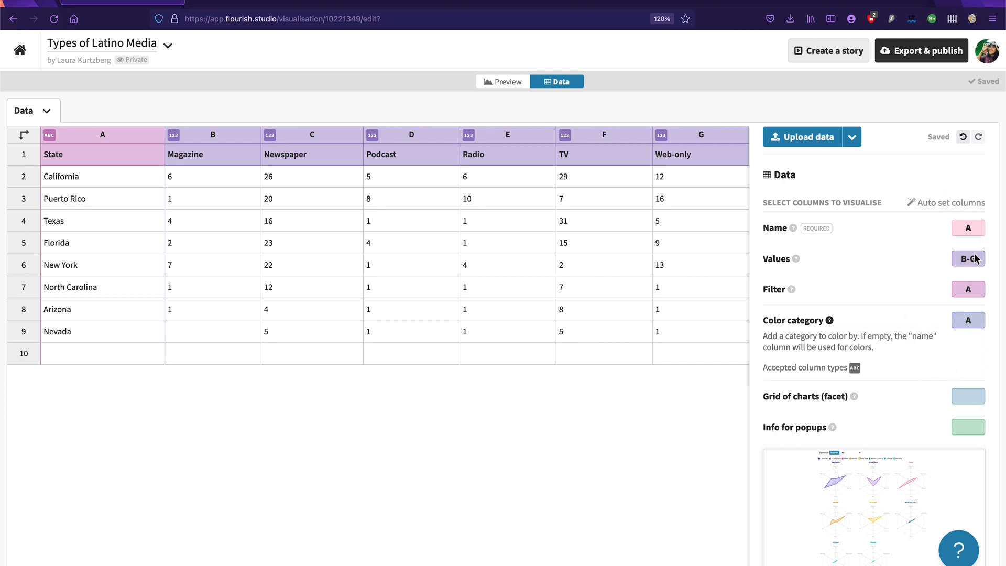
# Step: Return to the chart preview and widen it so that four radar charts fit in each row
pyautogui.click(497, 83)
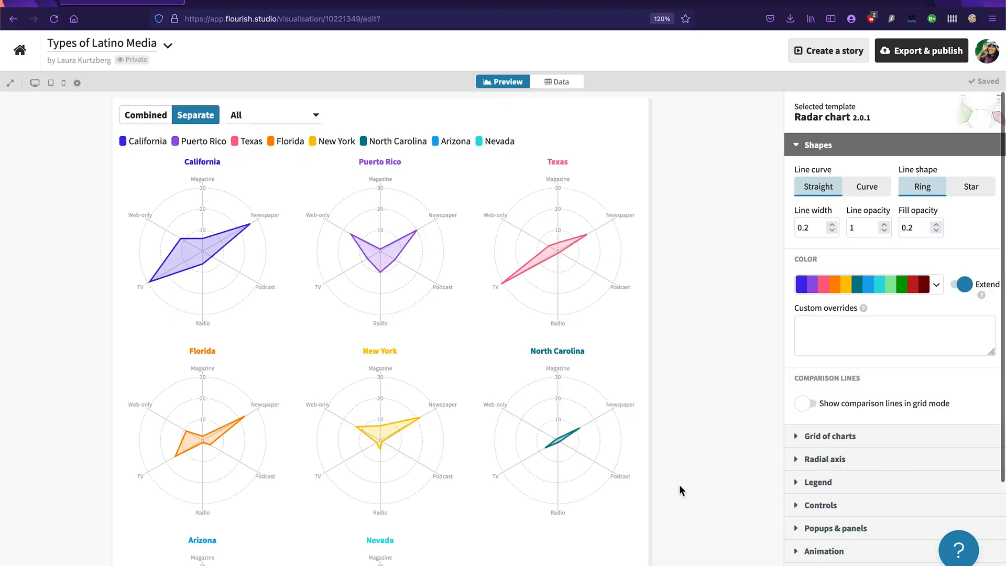
pyautogui.moveTo(649, 315); pyautogui.dragTo(723, 310)
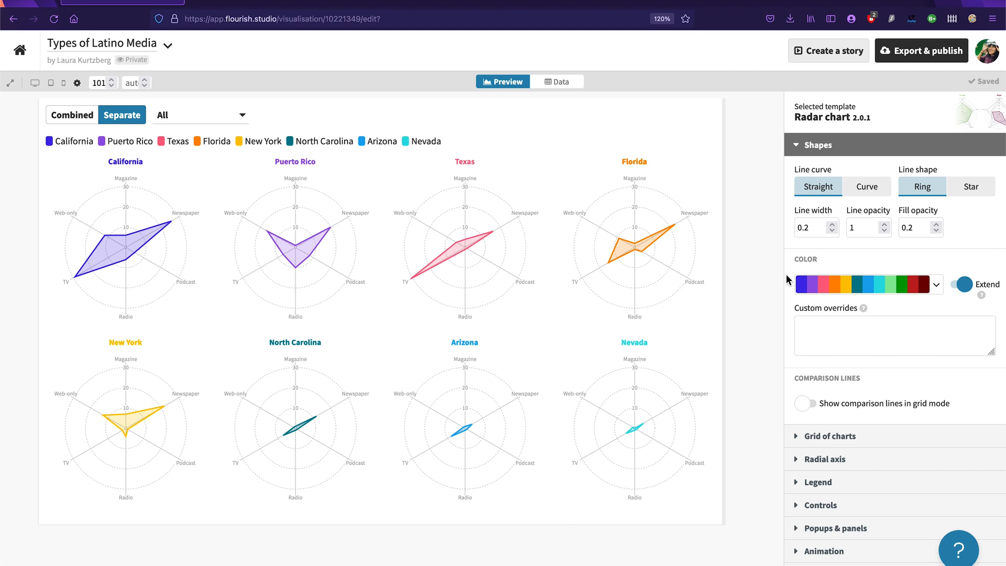
# Step: Test the chart's state filter with Florida, Texas, California and Nevada, and set it back to All
pyautogui.click(188, 118)
pyautogui.click(184, 162)
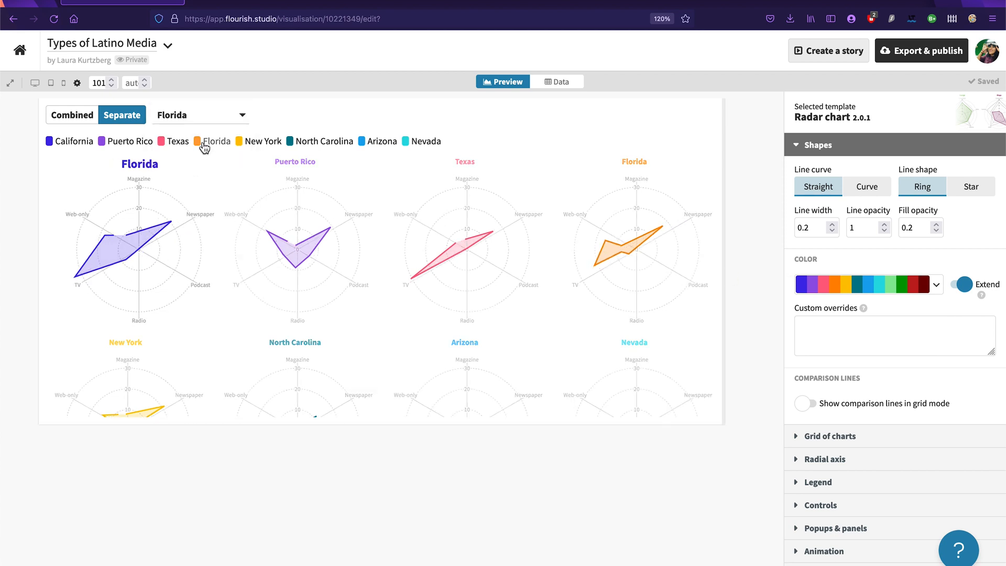
pyautogui.click(195, 116)
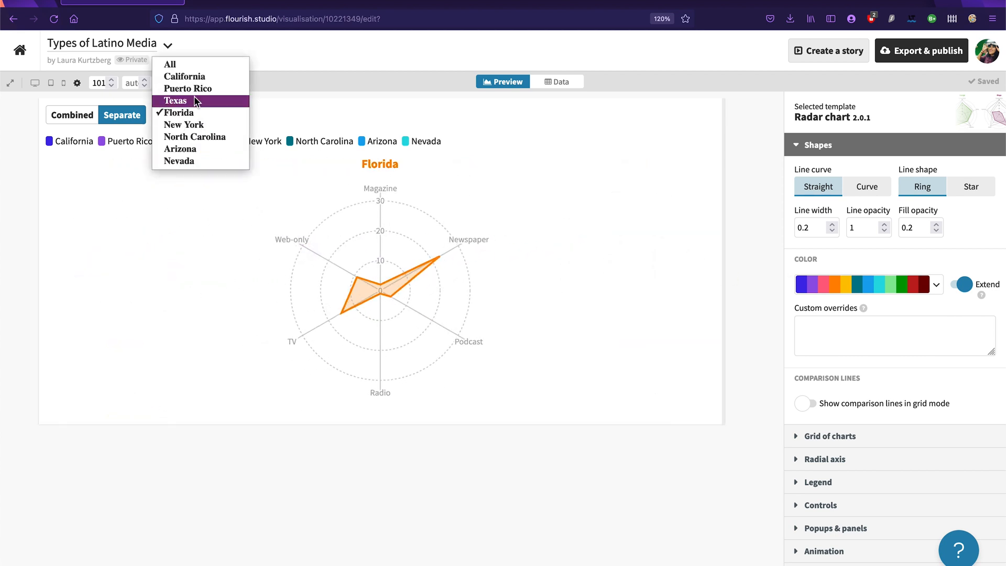
pyautogui.click(194, 100)
pyautogui.click(211, 116)
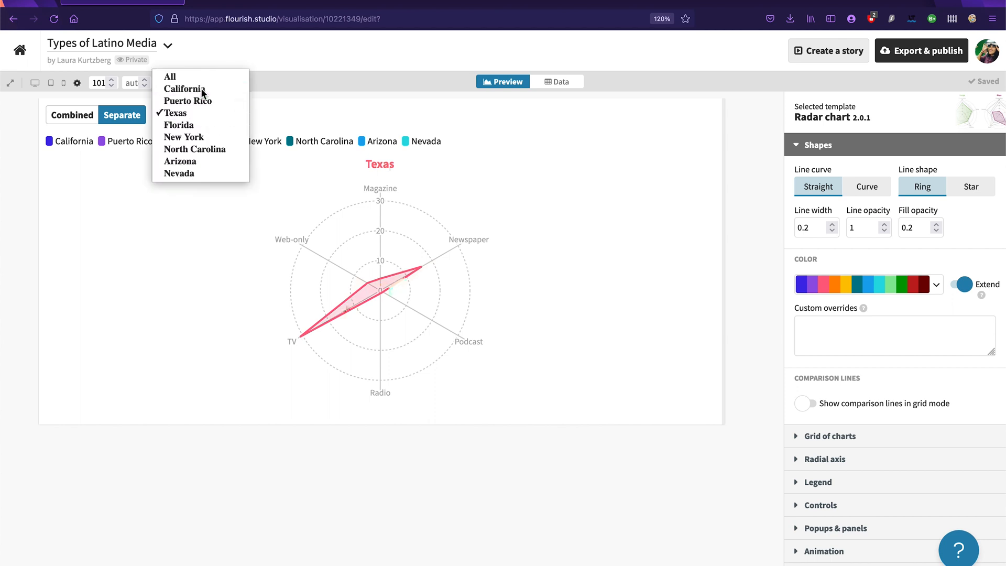
pyautogui.click(198, 89)
pyautogui.click(211, 119)
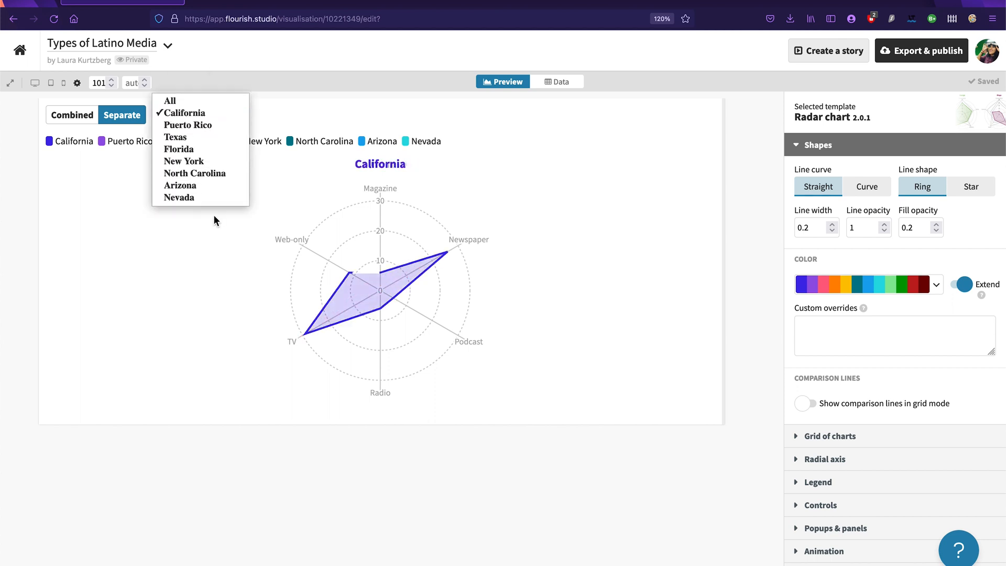
pyautogui.click(213, 198)
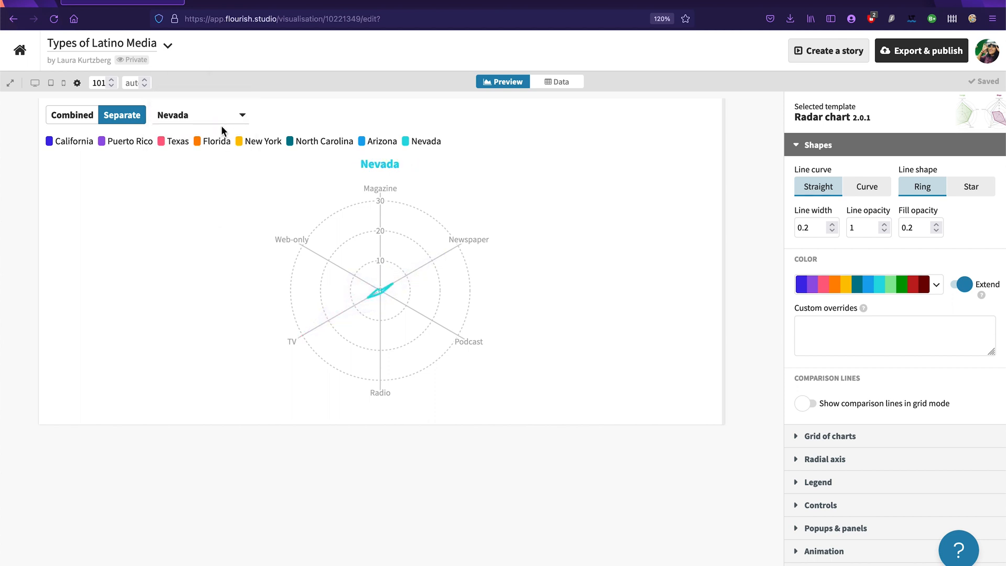
pyautogui.click(220, 124)
pyautogui.click(212, 131)
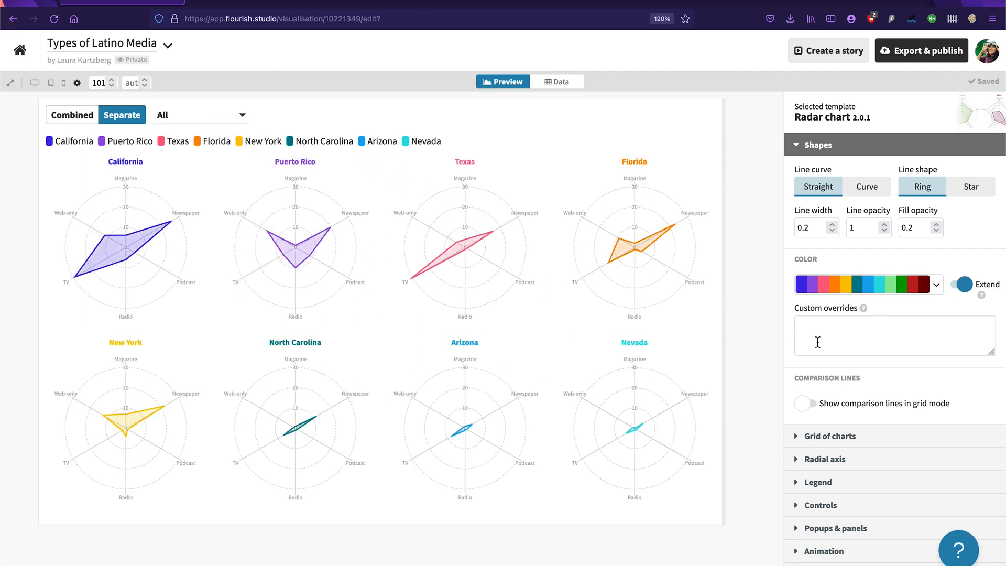
# Step: Test the legend filtering by hiding New York and showing it again
pyautogui.click(259, 142)
pyautogui.click(260, 145)
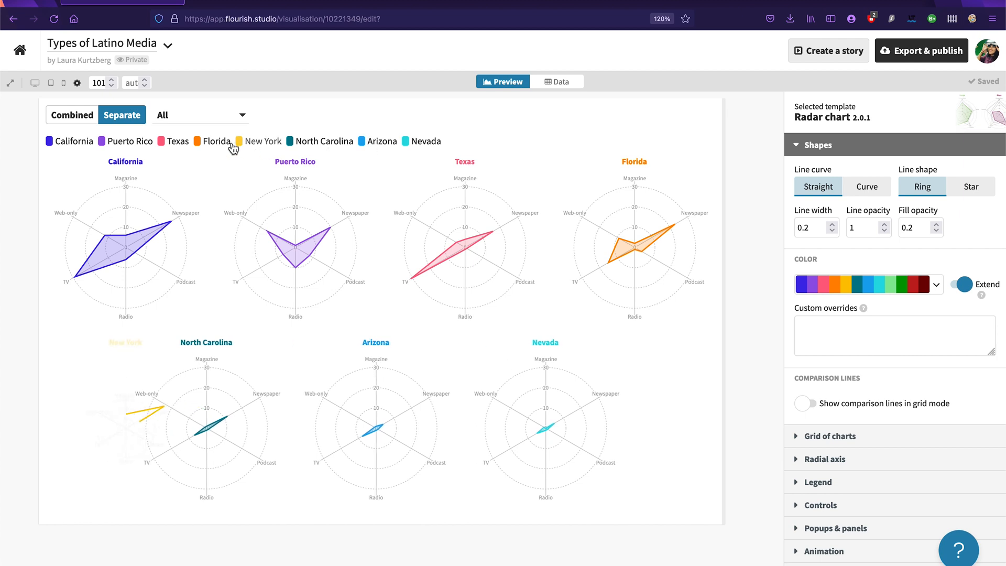
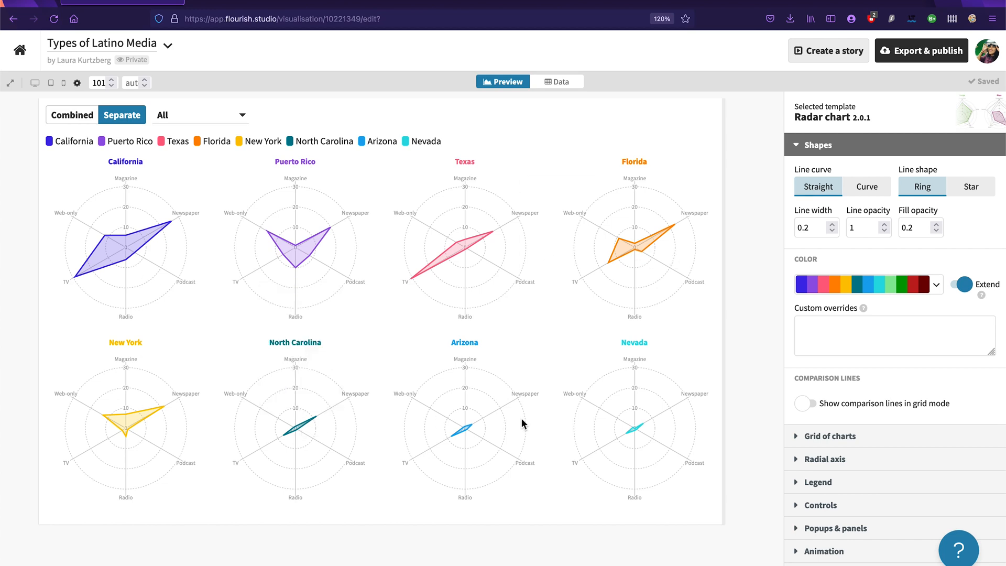
# Step: Set the maximum value of the radial axis Y scale to 20
pyautogui.scroll(5, 473, 427)
pyautogui.scroll(-5, 472, 426)
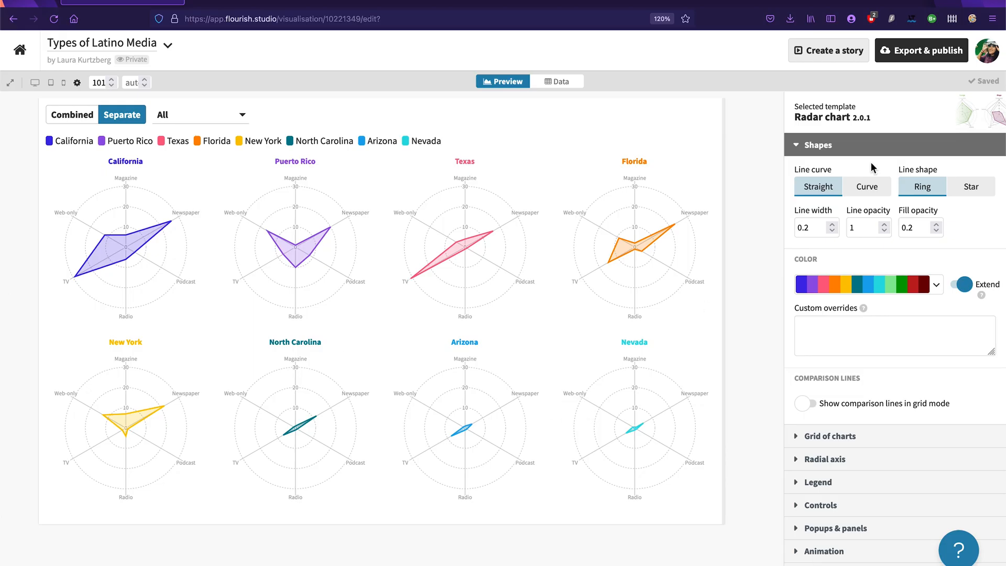
pyautogui.click(799, 149)
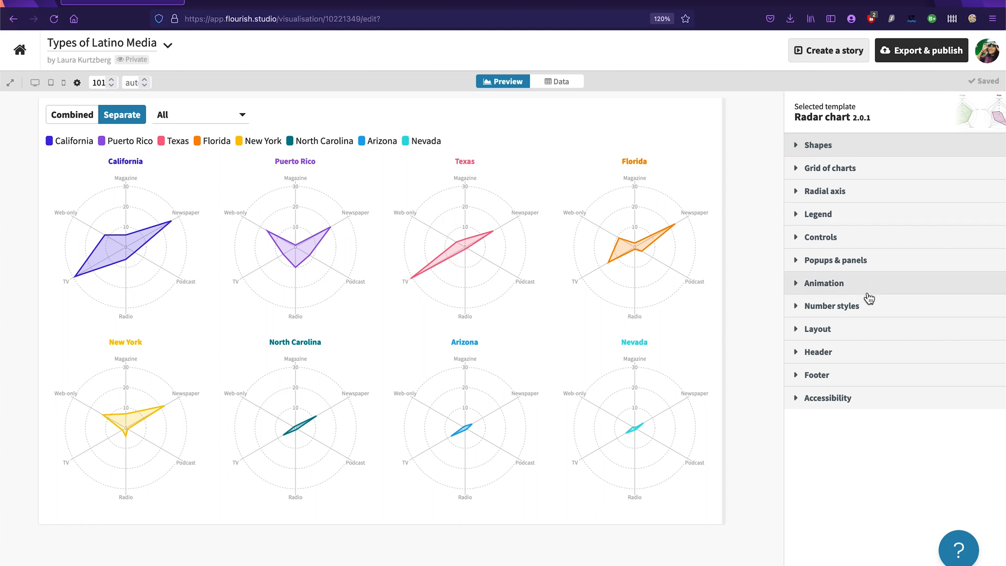
pyautogui.click(826, 193)
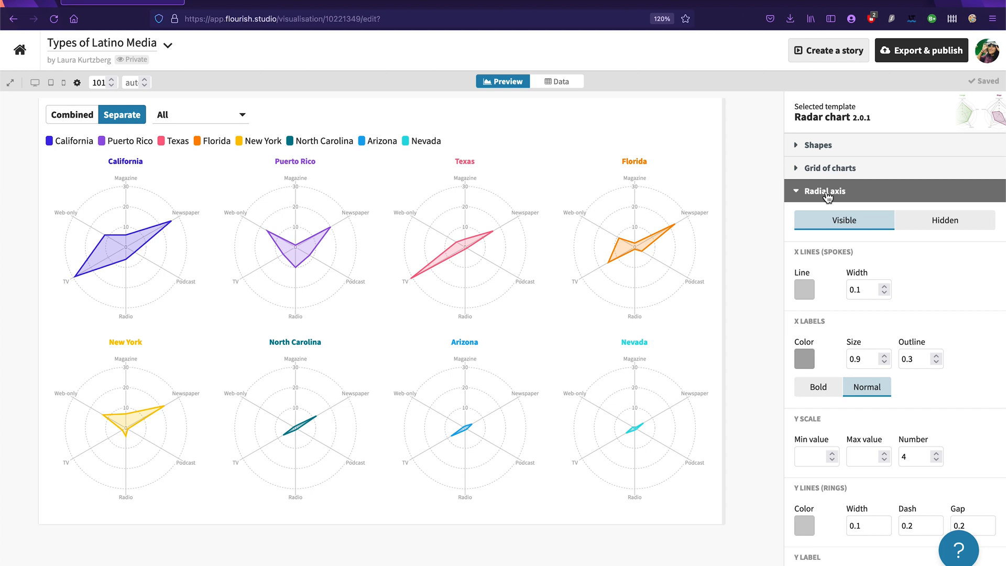
pyautogui.scroll(-2, 948, 328)
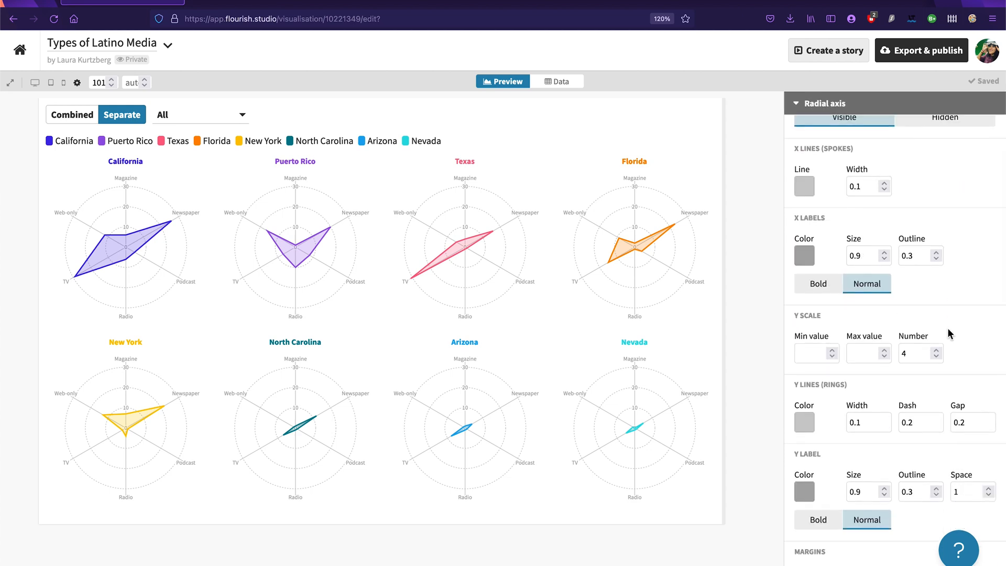
pyautogui.click(862, 356)
pyautogui.click(967, 340)
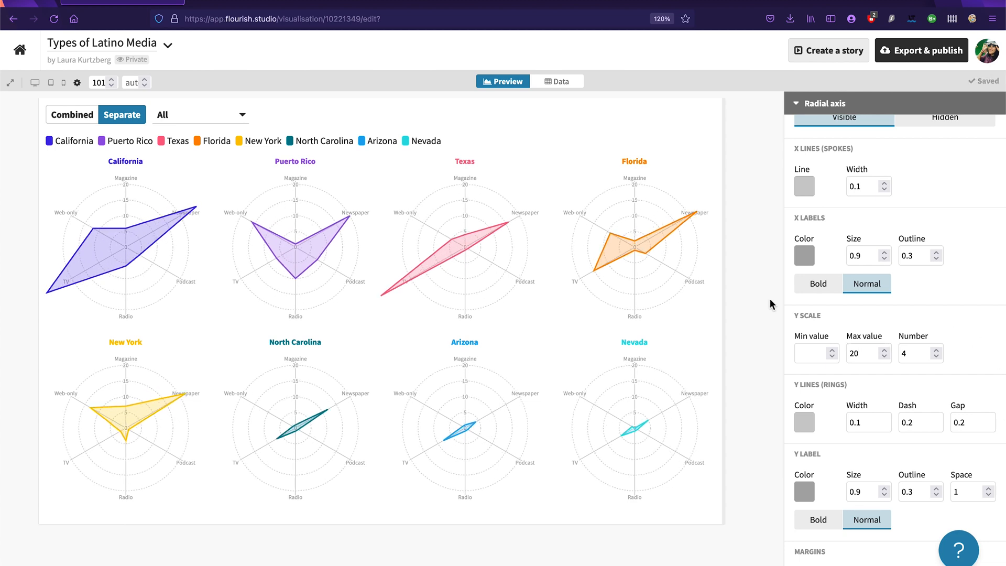
# Step: Try Y scale maximum values of 25 and 30 on the radial axis, and set it back to 20
pyautogui.moveTo(63, 283)
pyautogui.moveTo(135, 417)
pyautogui.click(867, 353)
pyautogui.press('BackSpace')
pyautogui.write('5')
pyautogui.click(970, 313)
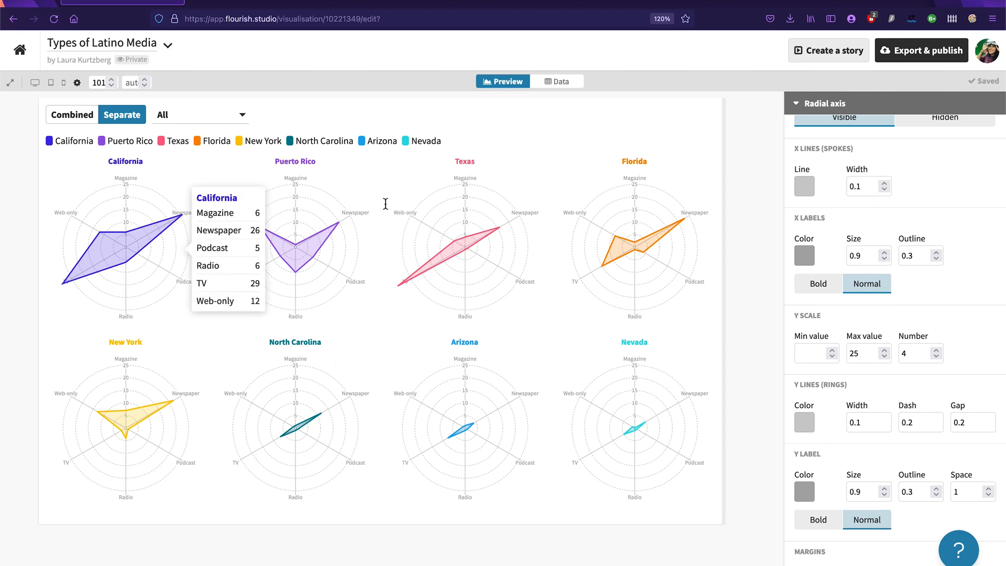
pyautogui.doubleClick(857, 353)
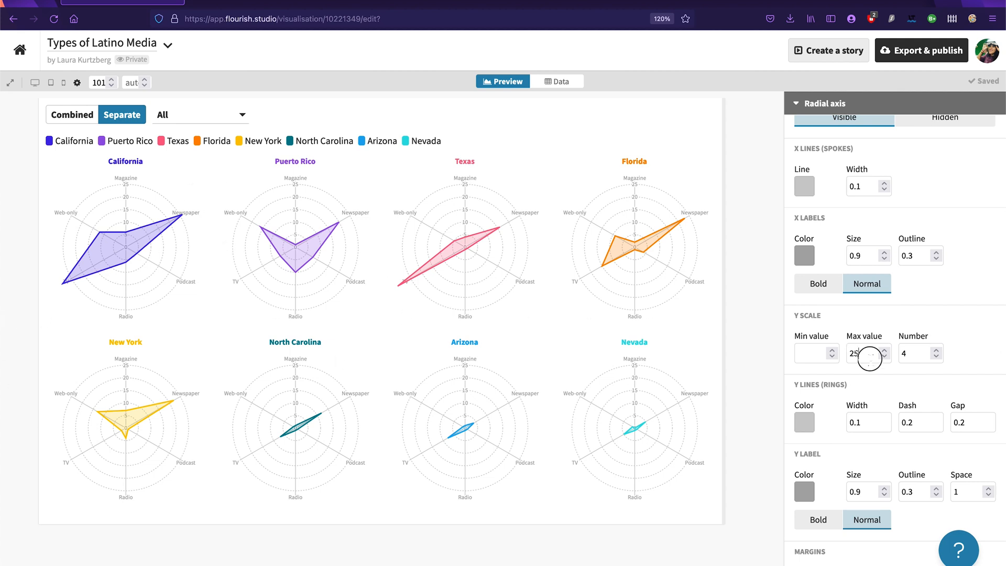
pyautogui.click(960, 325)
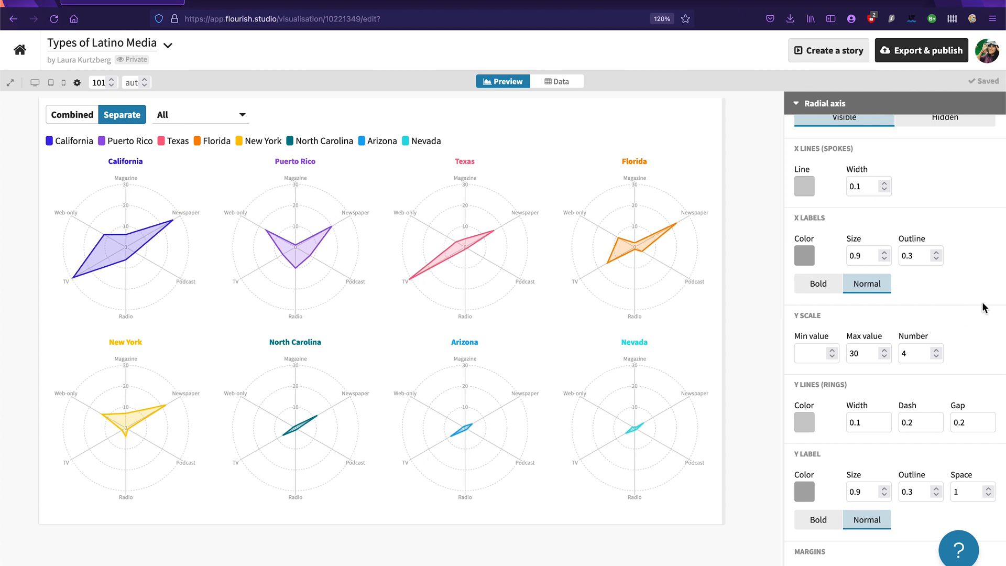
pyautogui.doubleClick(879, 348)
pyautogui.write('20')
pyautogui.click(961, 326)
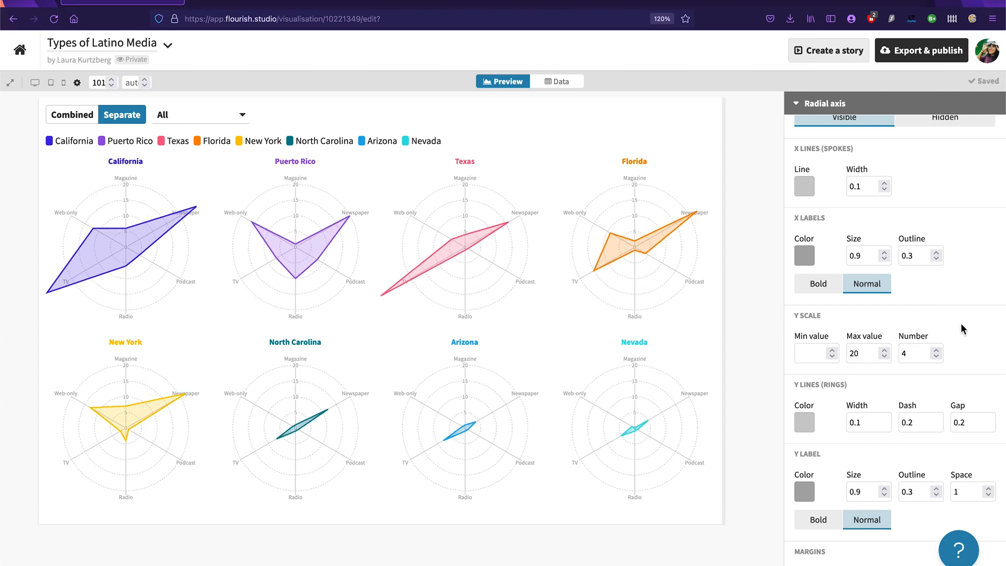
# Step: Darken the color of the radial axis Y lines (rings) to a medium gray
pyautogui.click(805, 427)
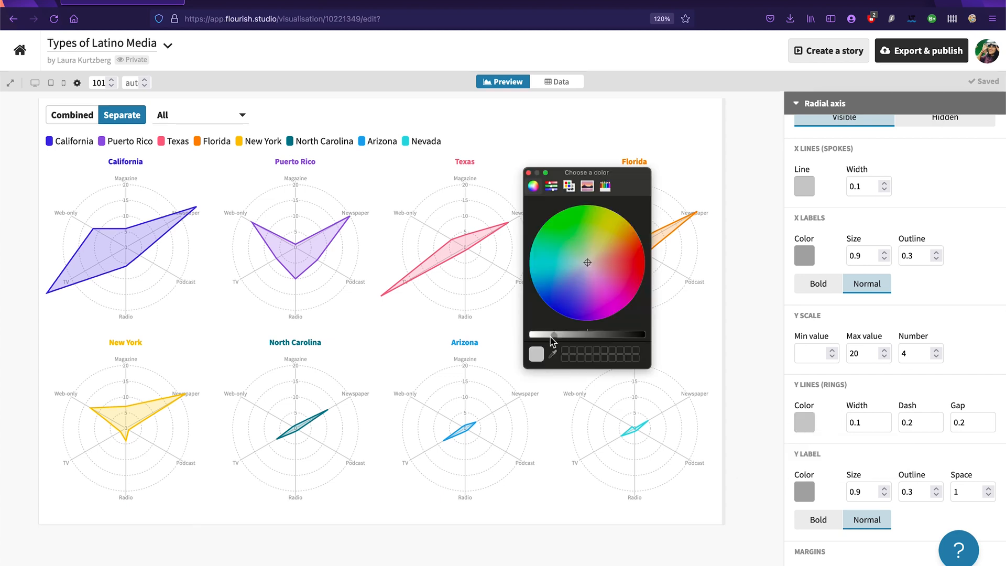
pyautogui.moveTo(546, 337); pyautogui.dragTo(583, 341)
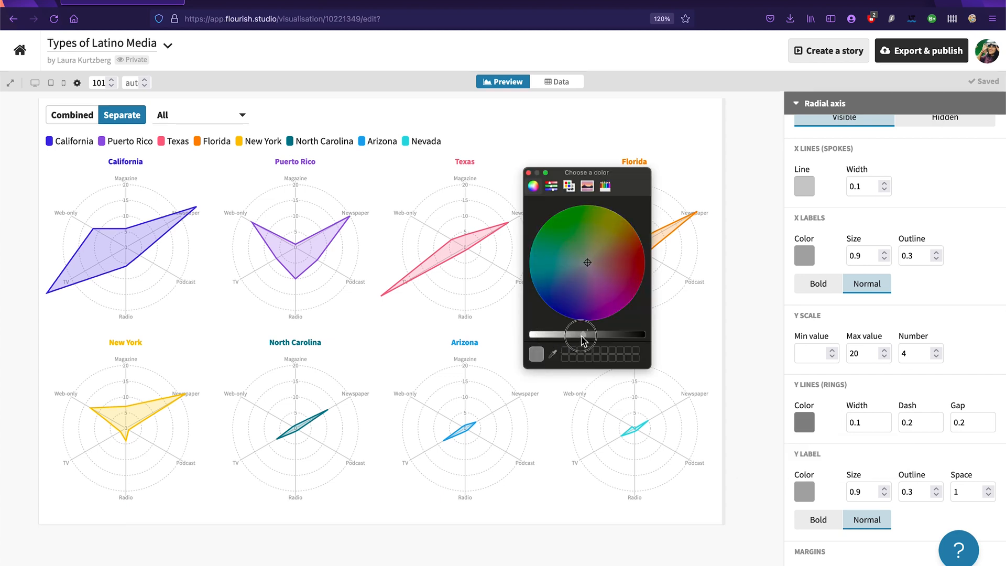
pyautogui.click(528, 173)
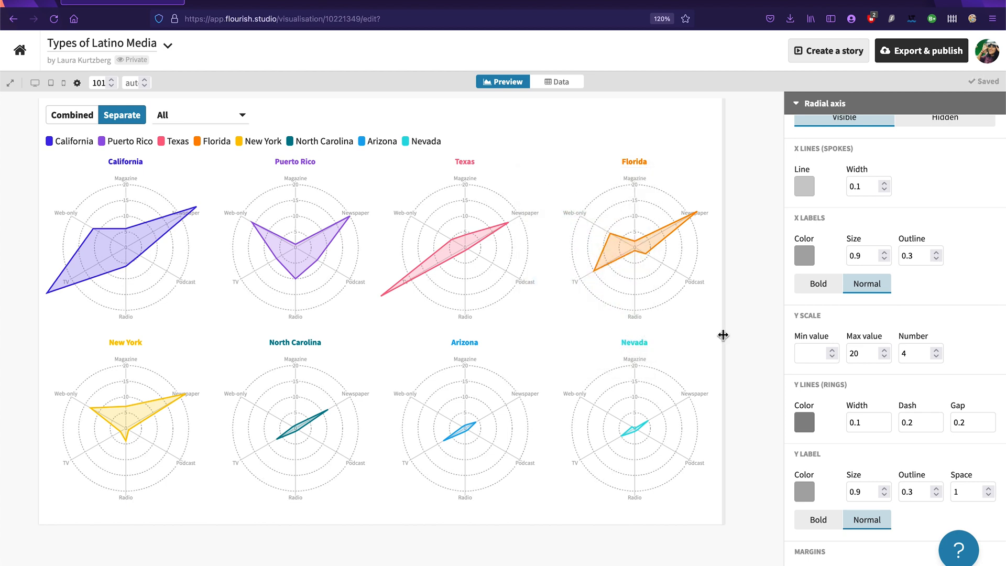
# Step: Darken the radial axis Y labels to a dark gray and set their size to 1
pyautogui.click(804, 492)
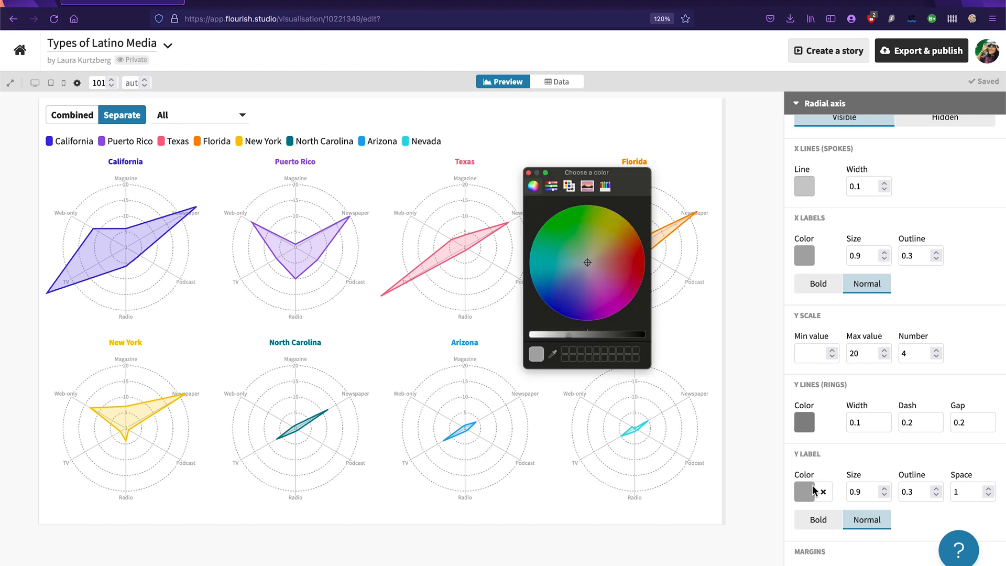
pyautogui.moveTo(569, 337); pyautogui.dragTo(614, 334)
pyautogui.click(529, 173)
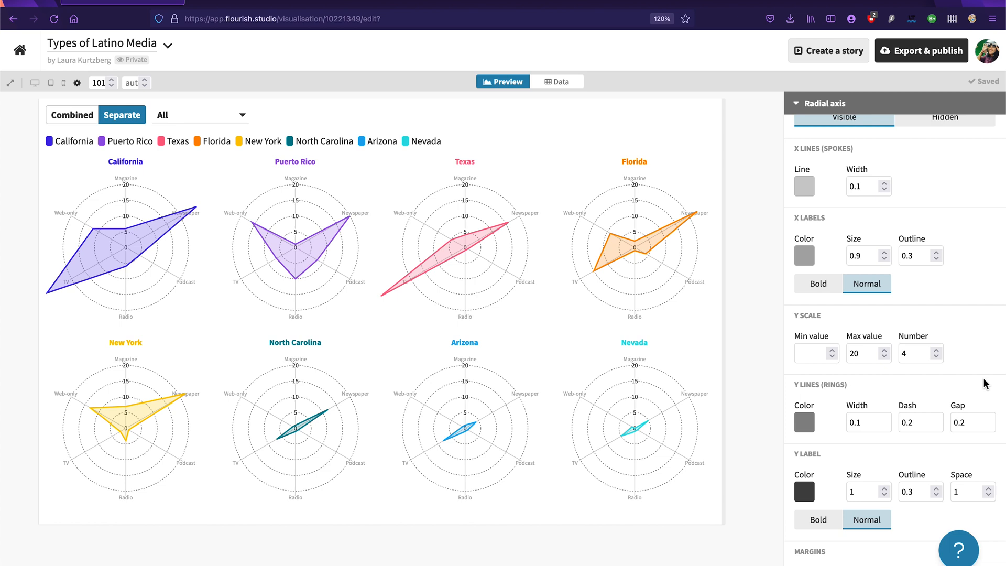
# Step: Darken the radial axis X labels to a dark gray
pyautogui.scroll(1, 973, 354)
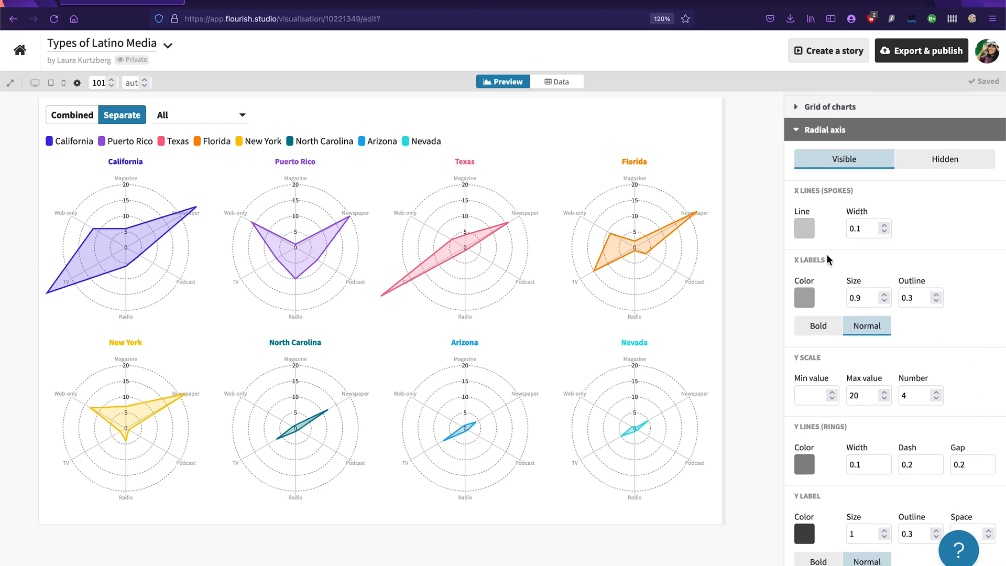
pyautogui.click(804, 297)
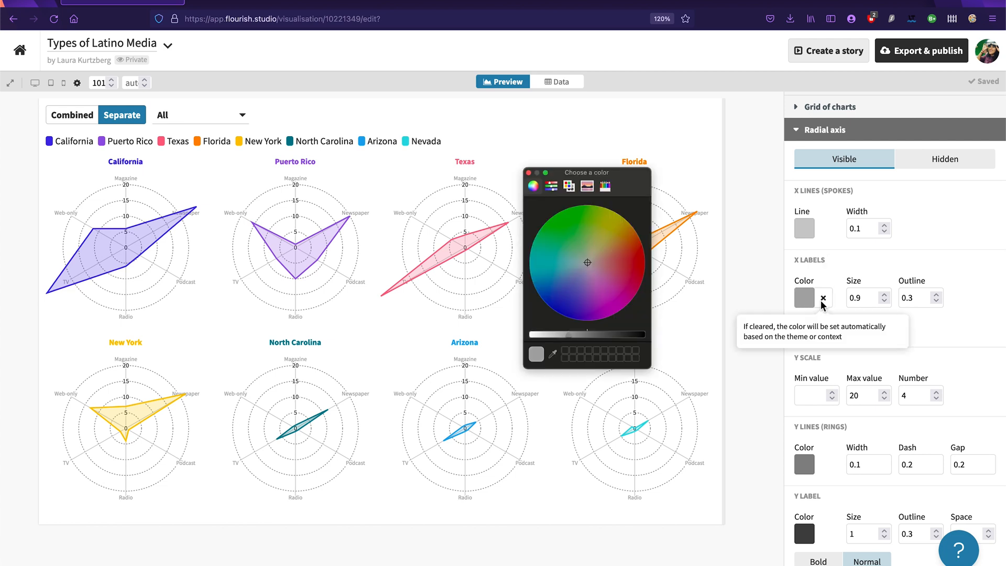
pyautogui.moveTo(587, 334); pyautogui.dragTo(607, 335)
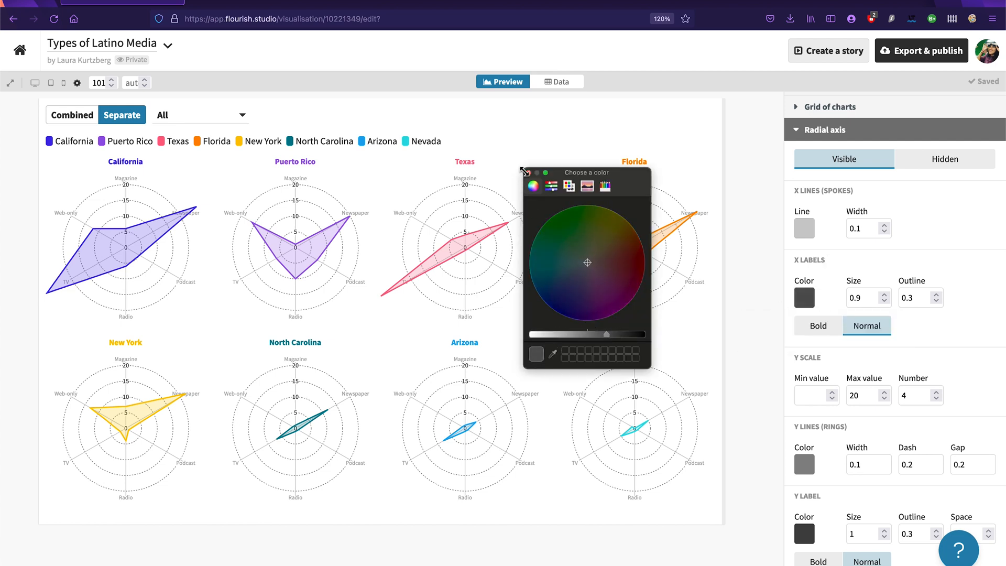
pyautogui.click(529, 173)
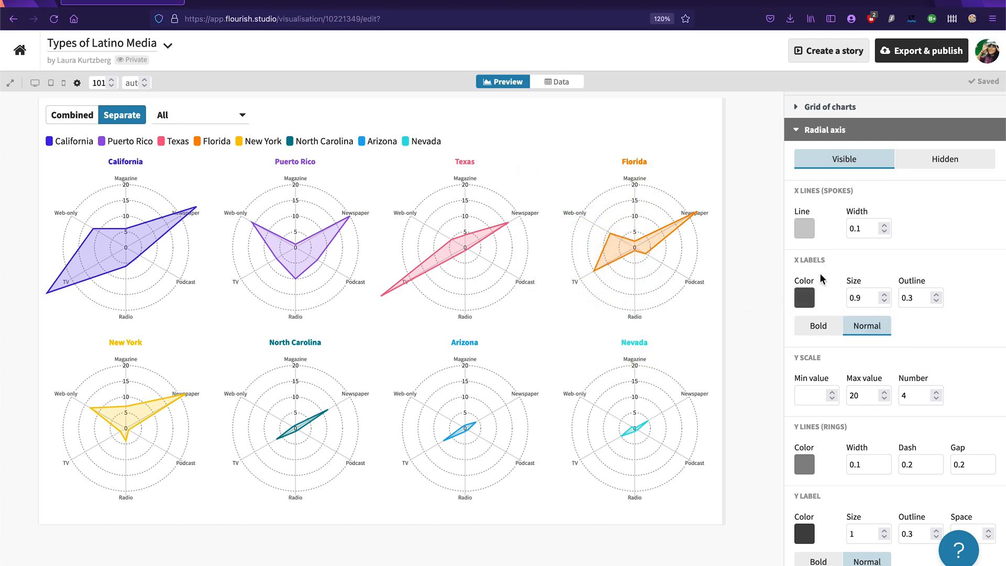
# Step: Enlarge the radial axis X labels, trying sizes 1.1 and 1.5 before setting the size to 1.2
pyautogui.click(885, 294)
pyautogui.click(885, 294)
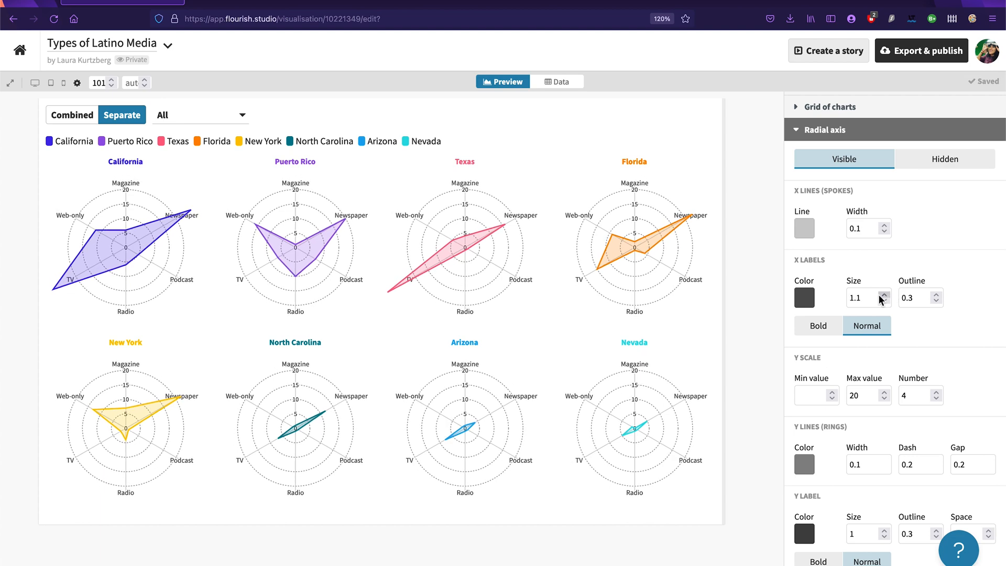
pyautogui.click(874, 297)
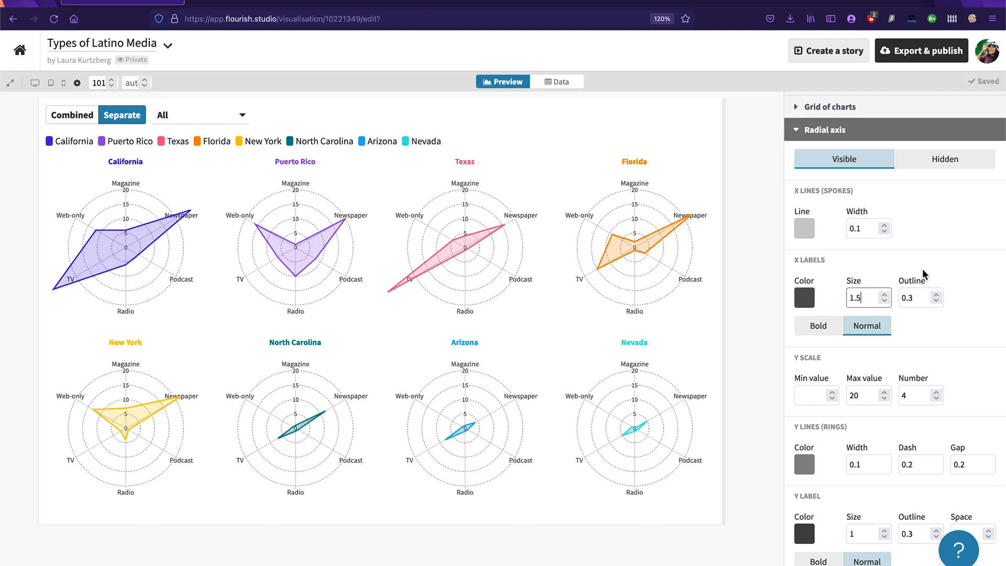
pyautogui.click(953, 267)
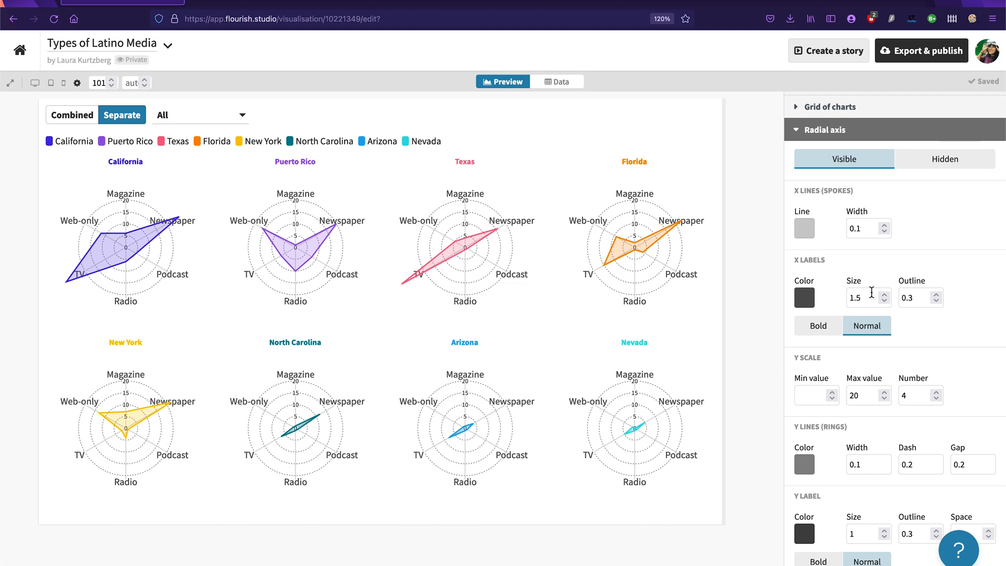
pyautogui.click(871, 293)
pyautogui.click(946, 264)
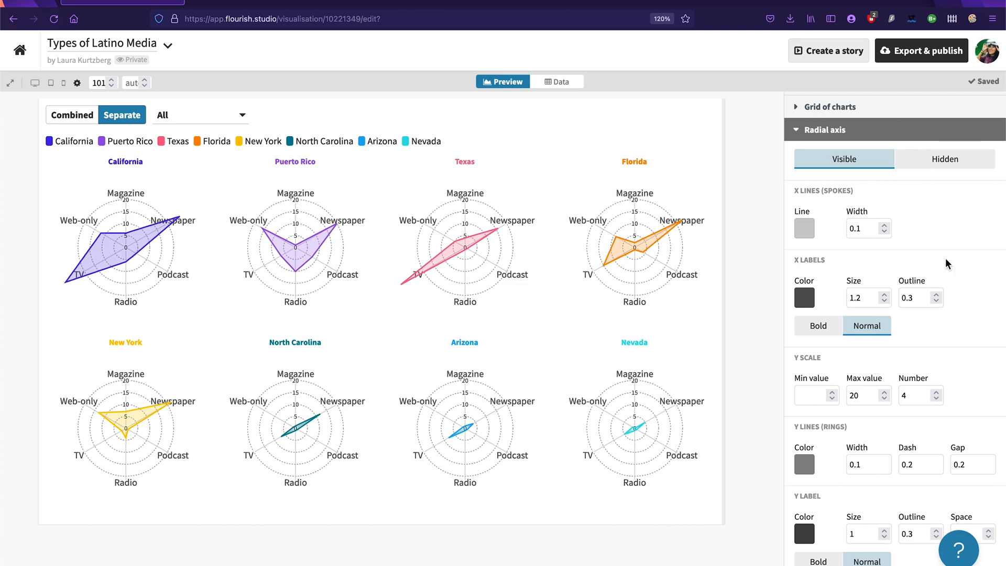
# Step: Try the X labels in Bold, return them to Normal, and change their color to black
pyautogui.click(820, 326)
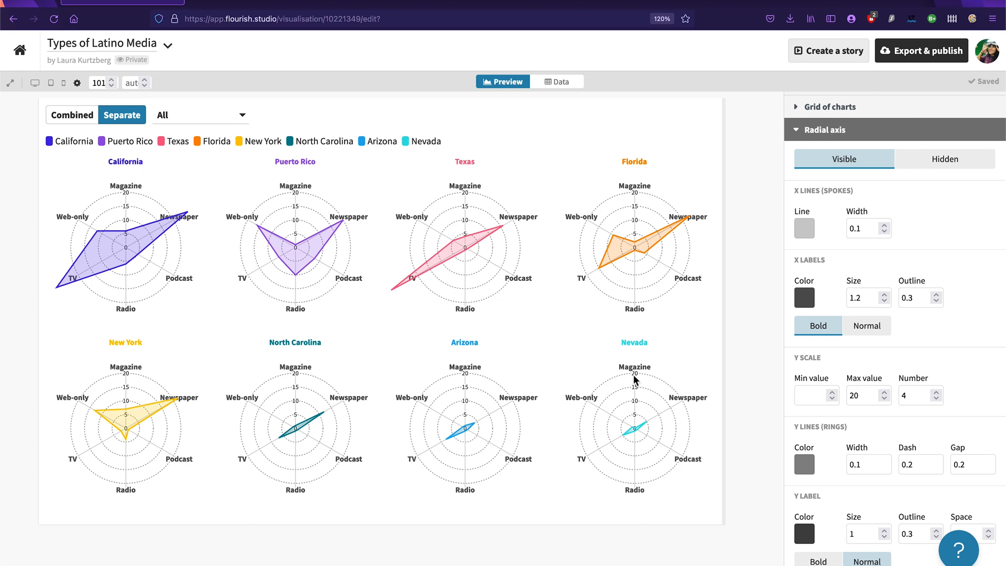
pyautogui.click(863, 330)
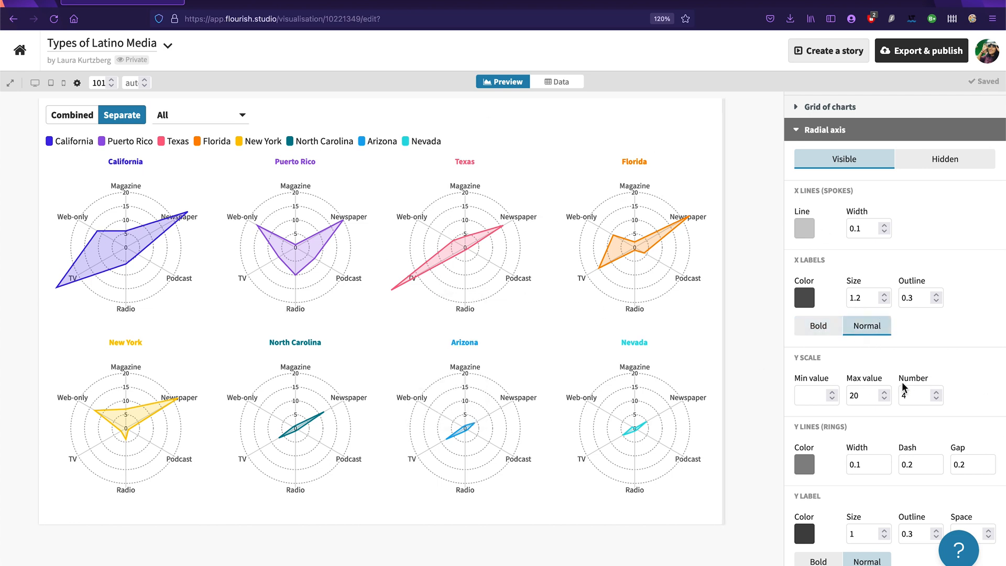
pyautogui.click(806, 302)
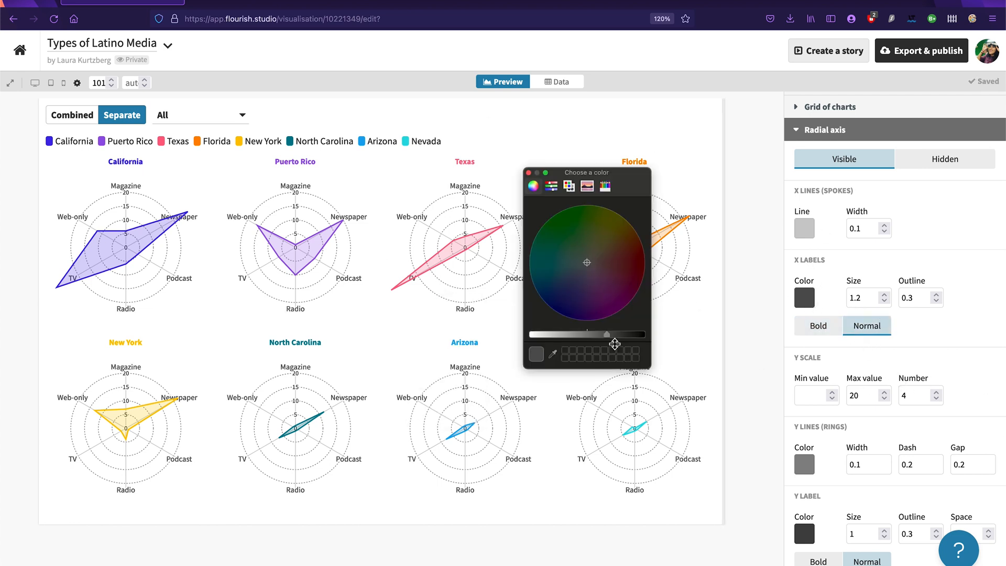
pyautogui.moveTo(605, 335); pyautogui.dragTo(737, 337)
pyautogui.click(529, 172)
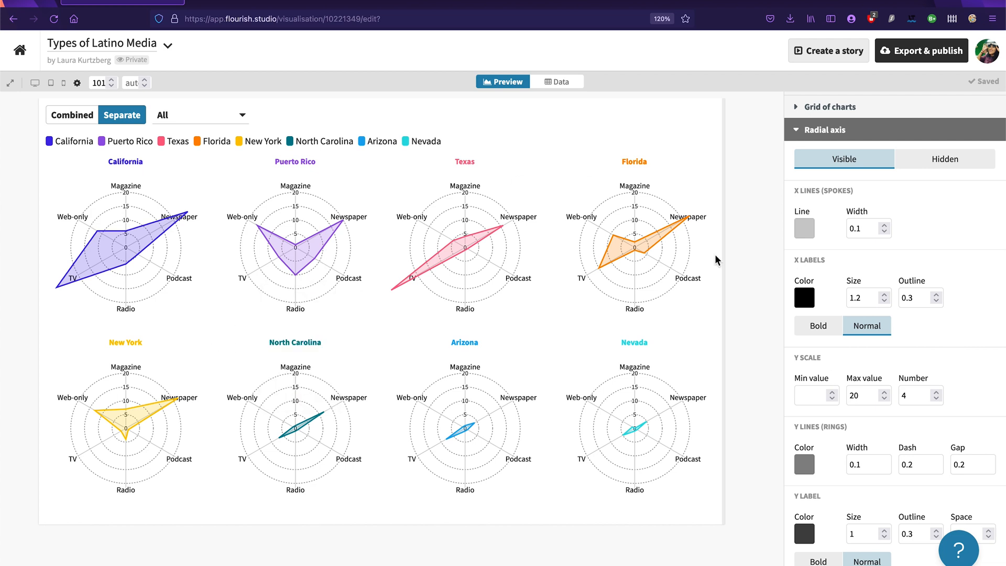
# Step: Try the Curve line style and the Star line shape on the radar shapes, restoring Straight and Ring
pyautogui.click(809, 135)
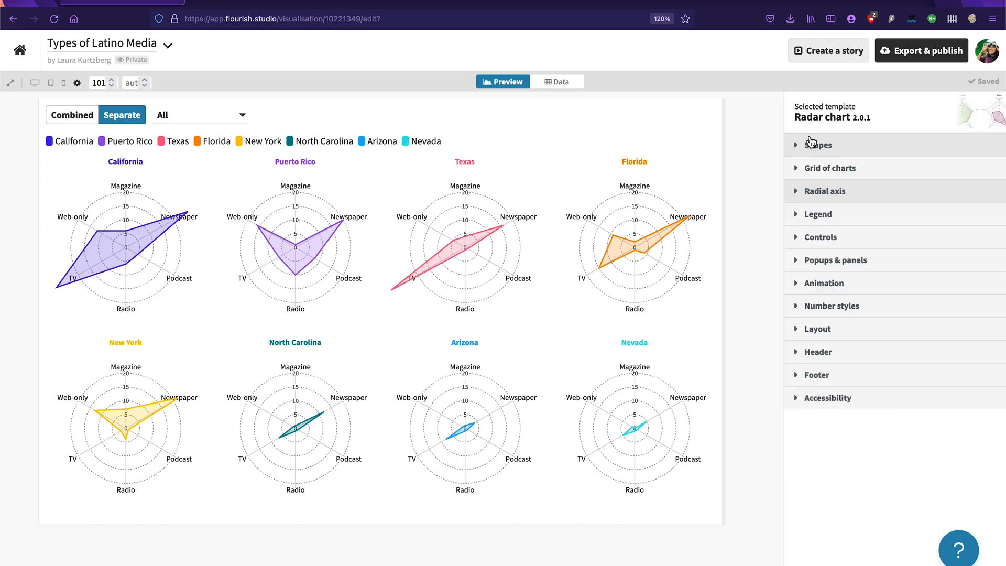
pyautogui.click(833, 147)
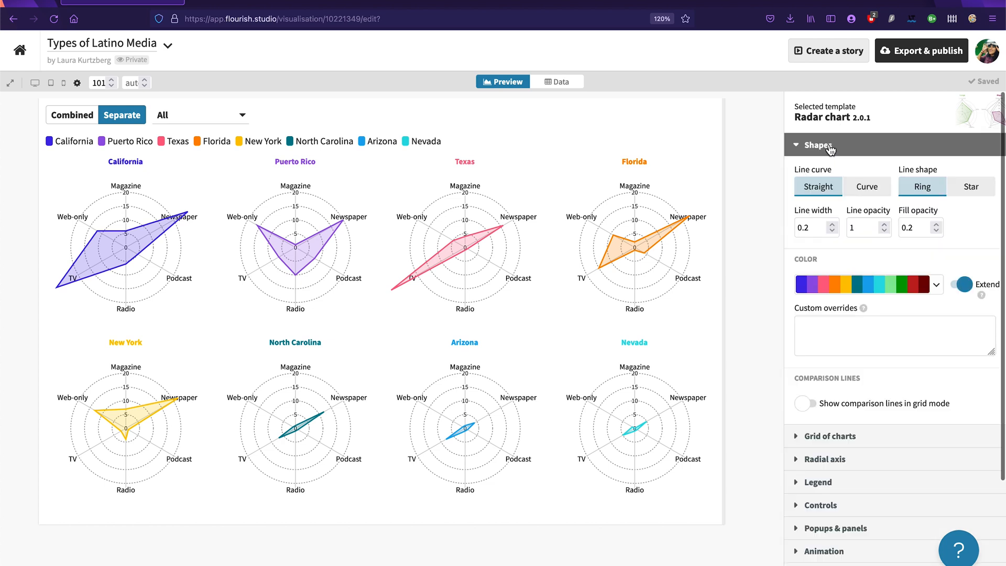
pyautogui.click(867, 187)
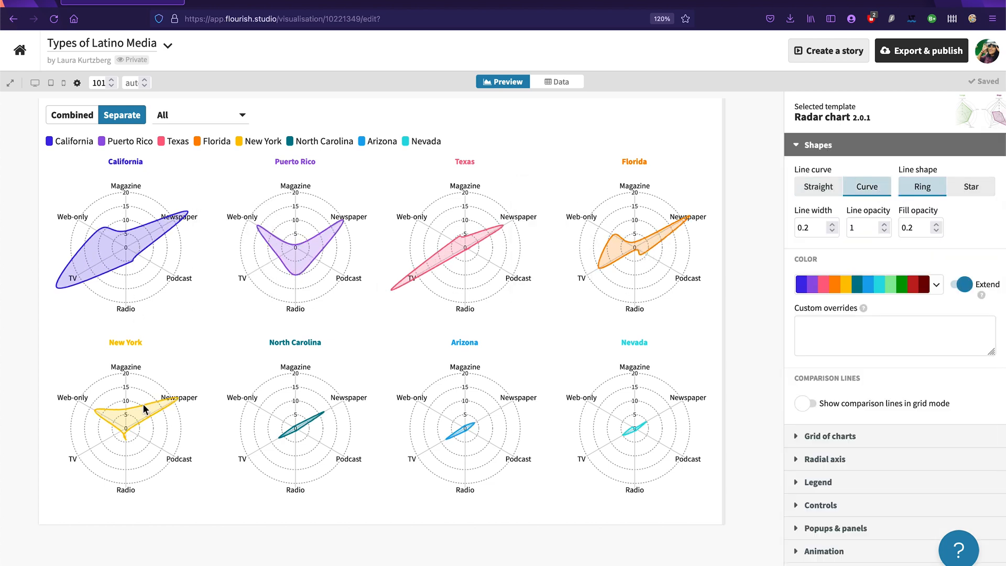
pyautogui.click(820, 193)
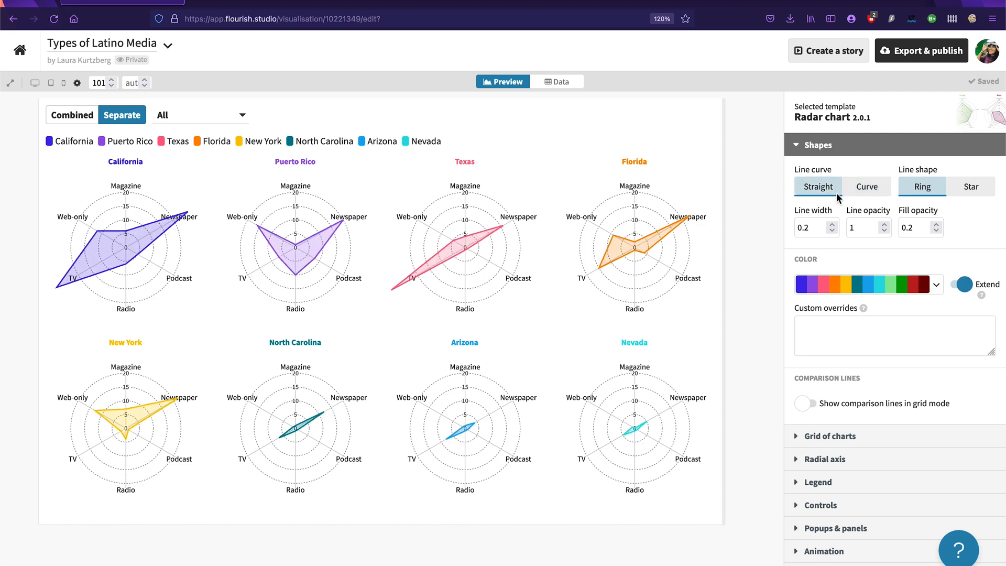
pyautogui.click(968, 190)
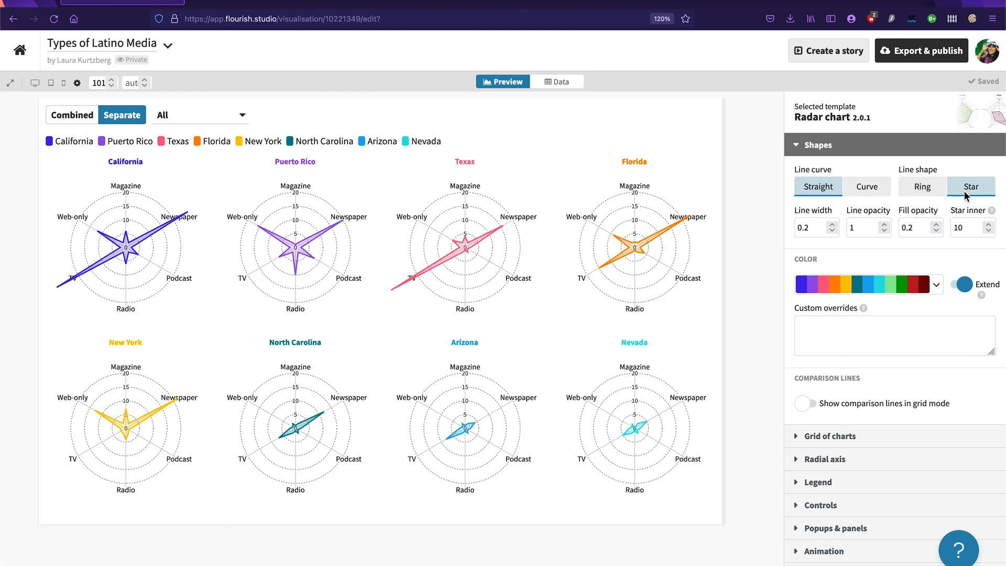
pyautogui.click(933, 192)
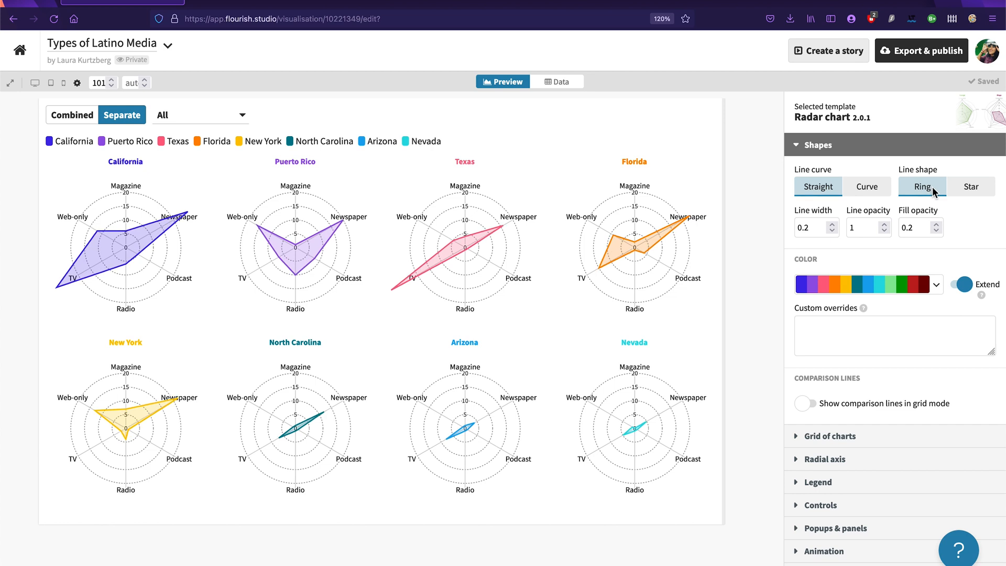
# Step: Try showing comparison lines in grid mode, turn them off again, and collapse the Shapes settings
pyautogui.click(811, 405)
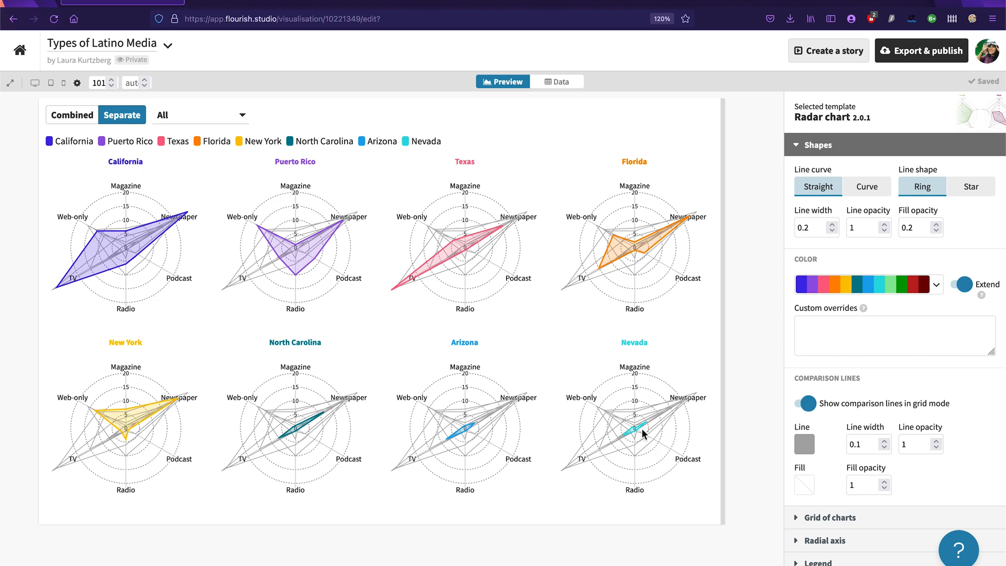
pyautogui.click(804, 408)
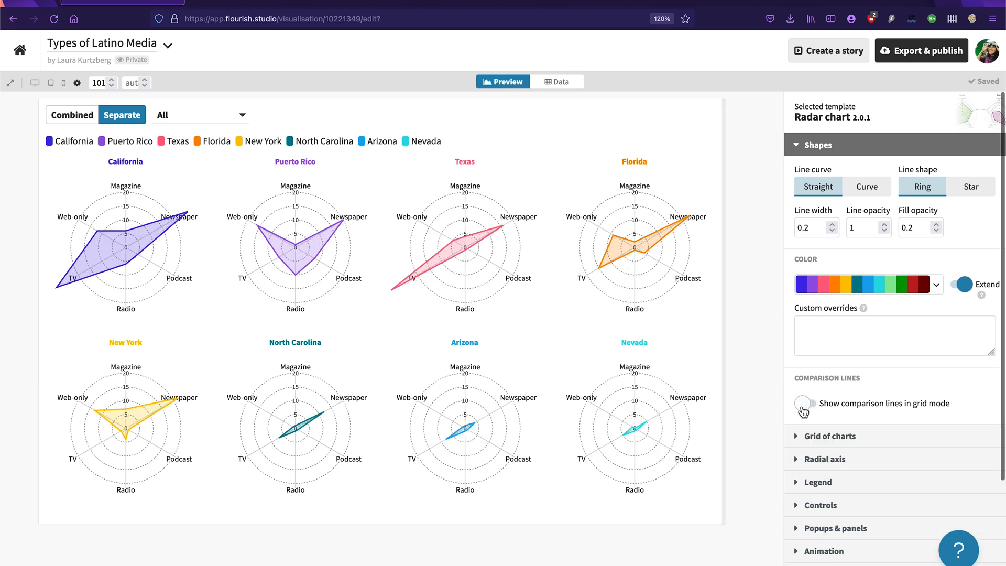
pyautogui.click(818, 148)
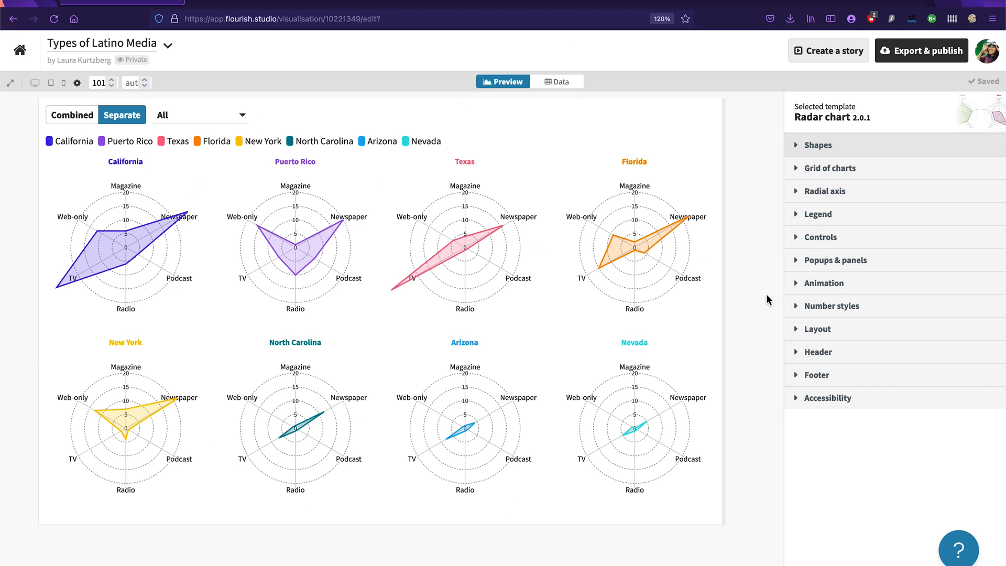
# Step: Set the chart's header title to "California has the Most Latino News Media"
pyautogui.click(865, 354)
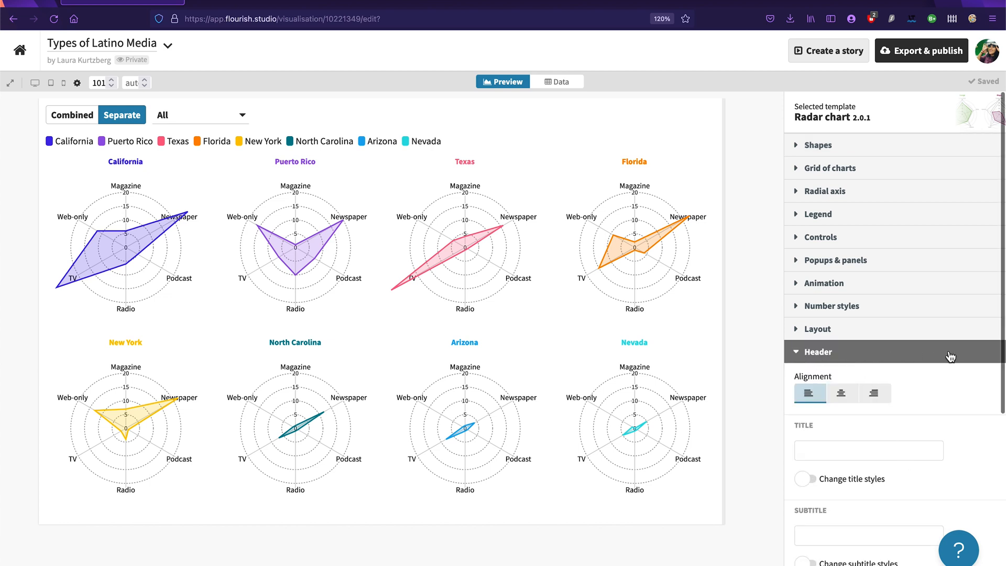
pyautogui.scroll(-3, 948, 349)
pyautogui.click(845, 295)
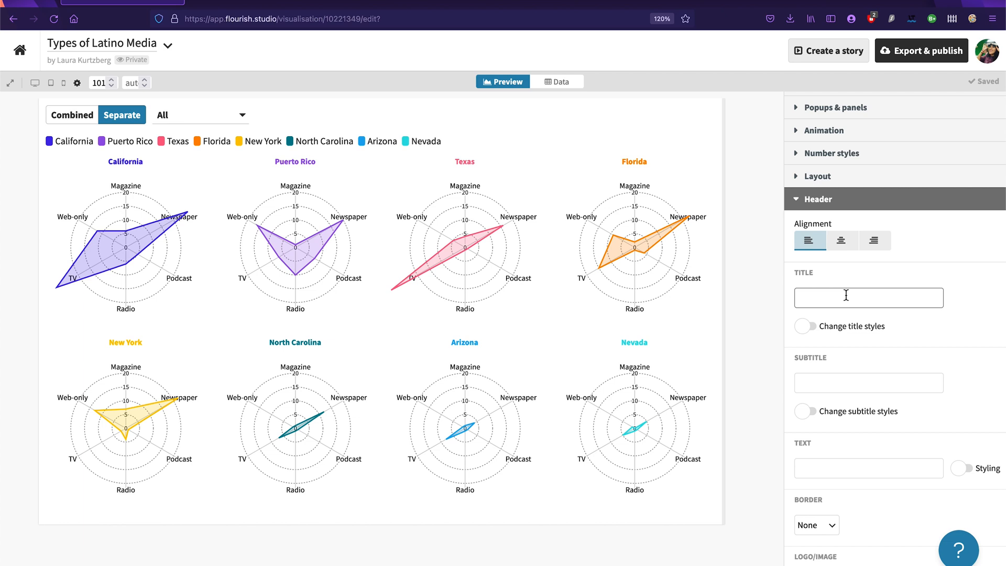
pyautogui.write('alifornia has the Most Latino News we')
pyautogui.press('BackSpace')
pyautogui.press('BackSpace')
pyautogui.write('Media')
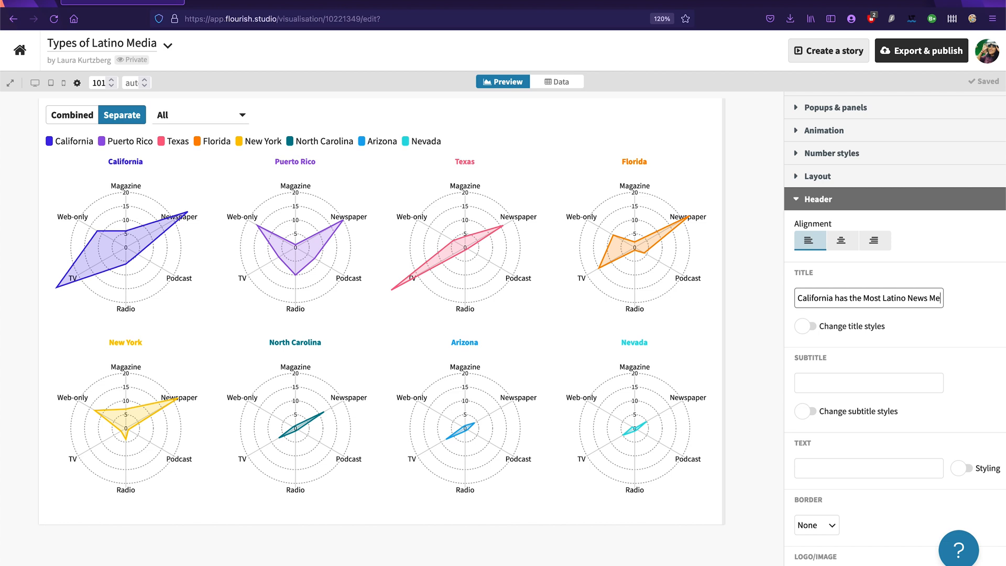
pyautogui.click(825, 388)
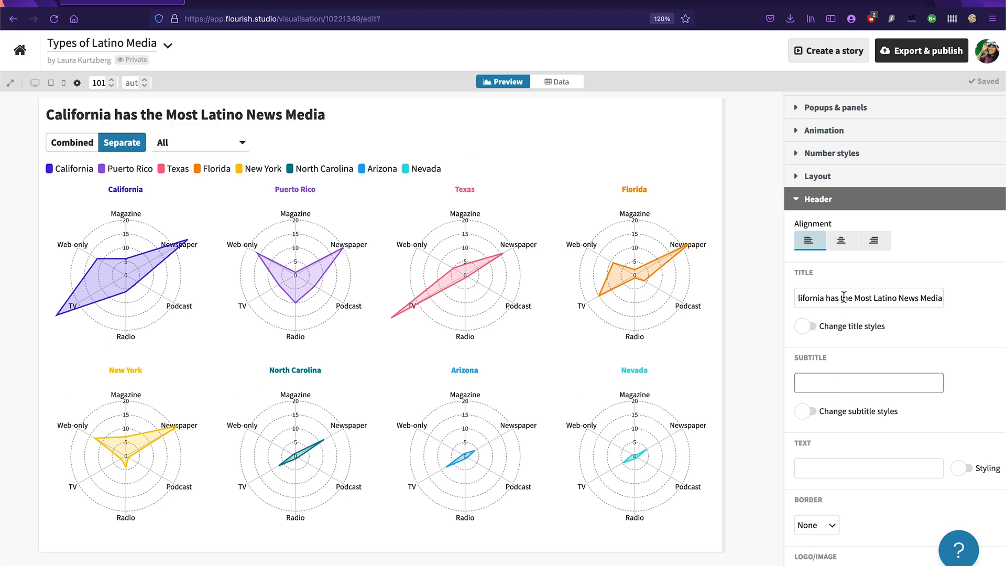
pyautogui.moveTo(844, 297); pyautogui.dragTo(713, 295)
# Step: Enter the subtitle "With 26 newspapers and 6 radio stations dedicated to latino news media, California has the most latino-specific outlets."
pyautogui.click(834, 388)
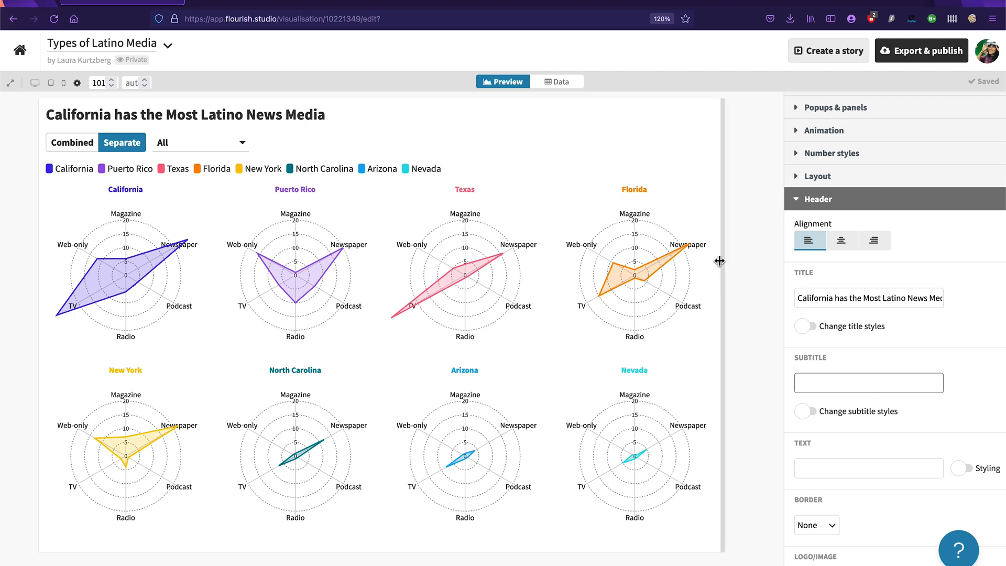
pyautogui.click(824, 382)
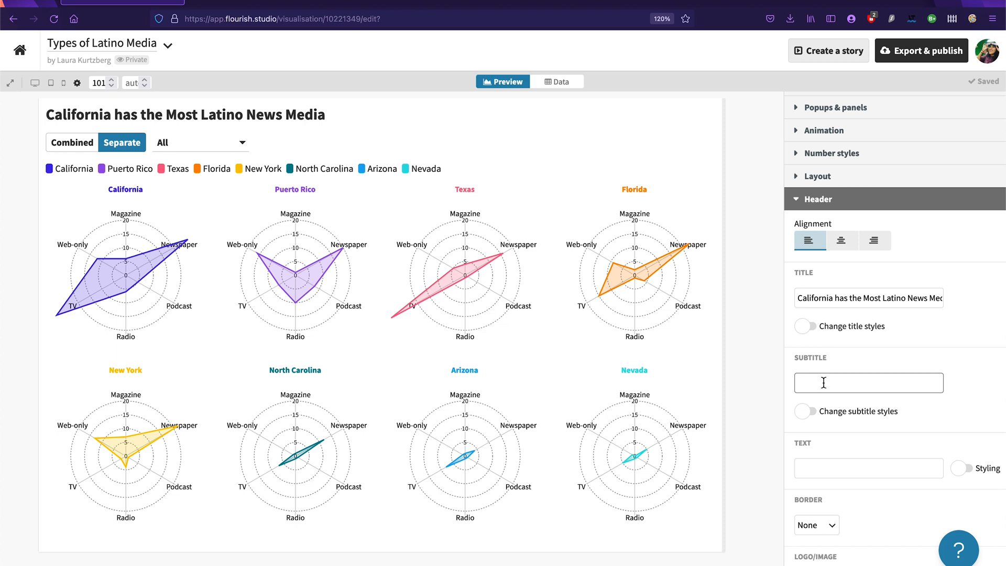
pyautogui.moveTo(171, 253)
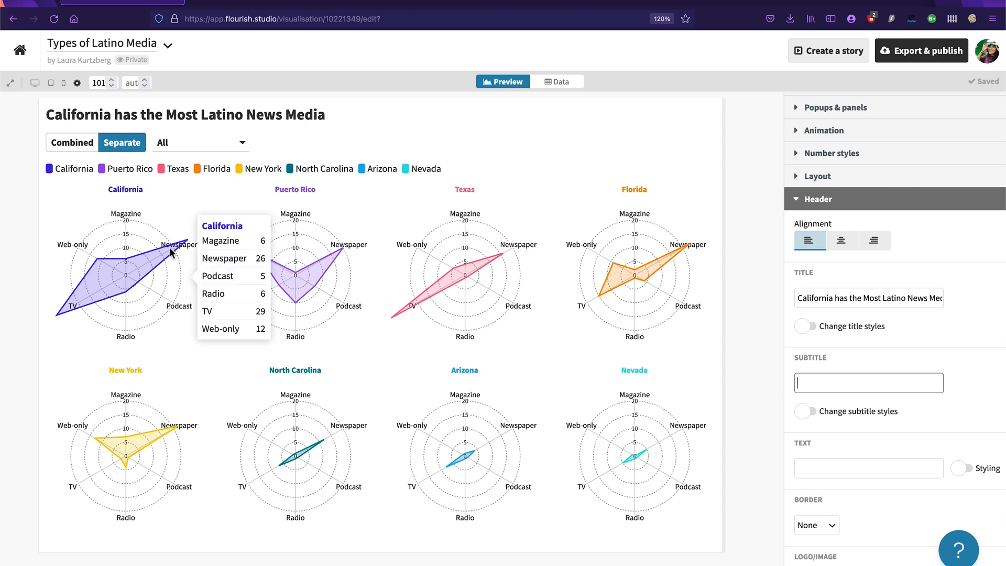
pyautogui.click(848, 383)
pyautogui.write('C')
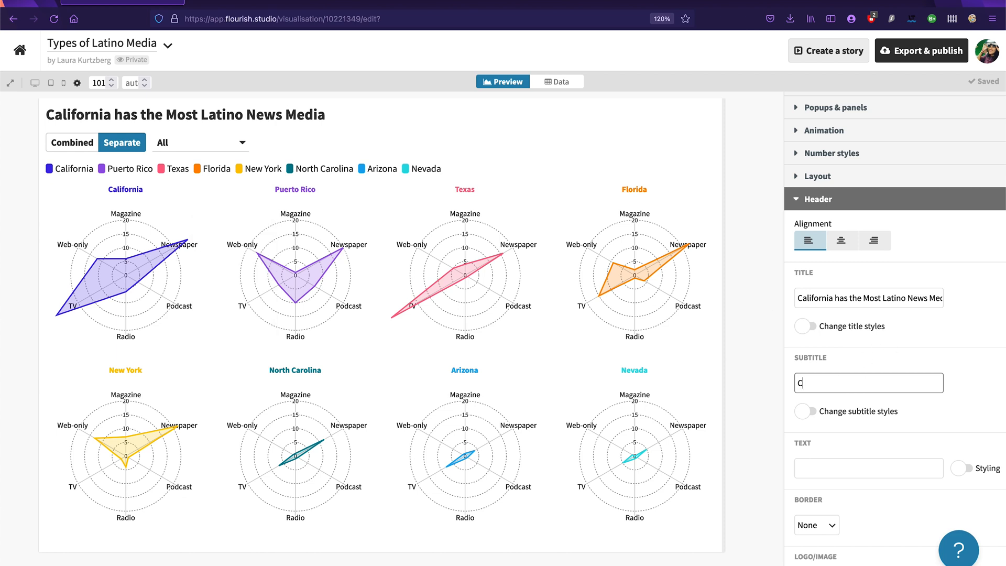
pyautogui.write('With 26 N')
pyautogui.press('BackSpace')
pyautogui.write('newspapers and')
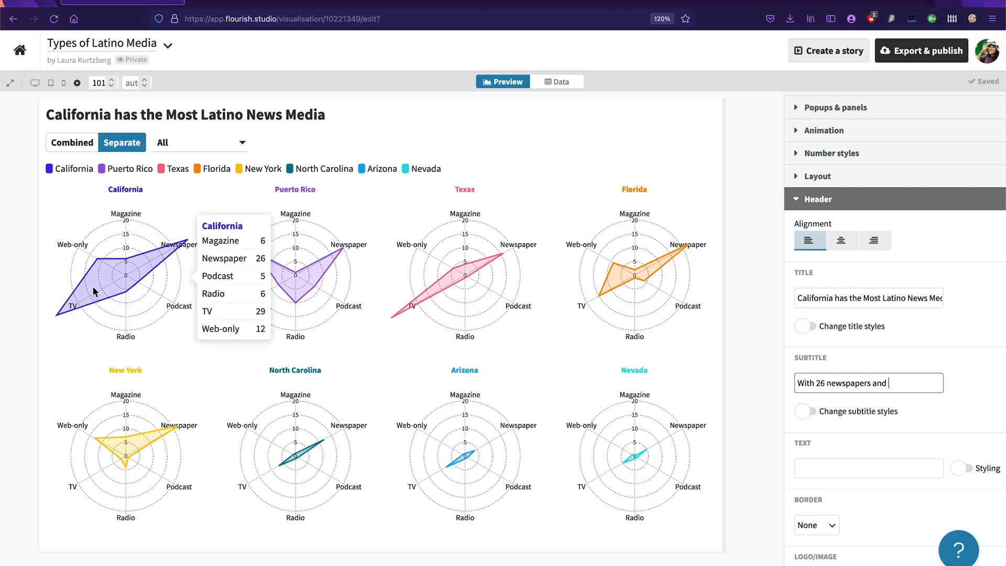
pyautogui.write('6')
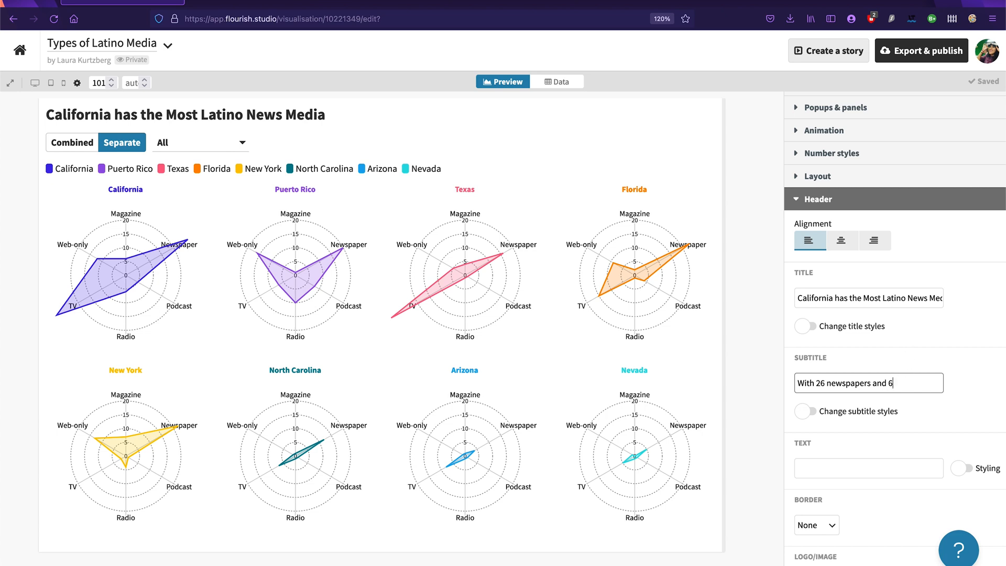
pyautogui.write(' radio stations dedicated to')
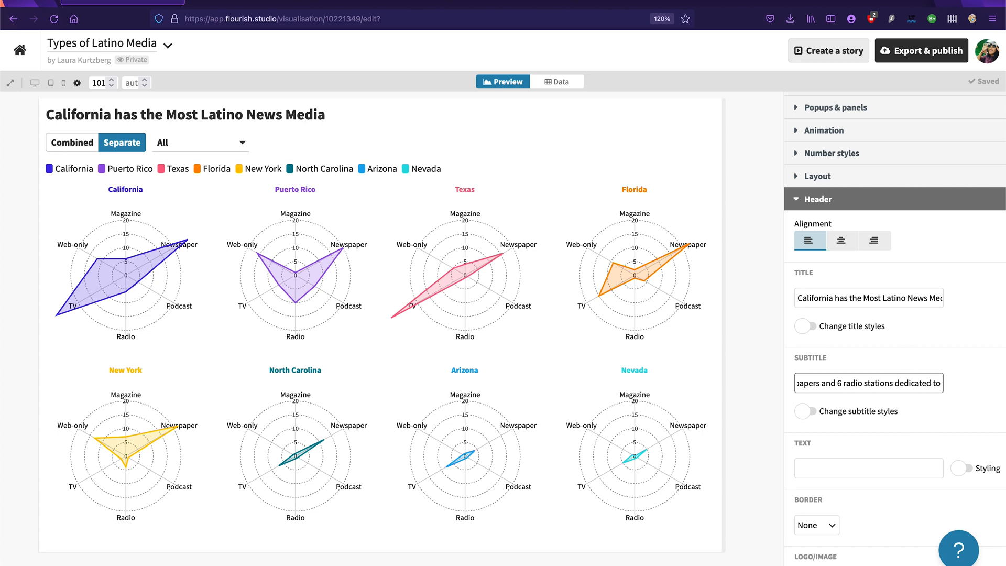
pyautogui.write(' latino new')
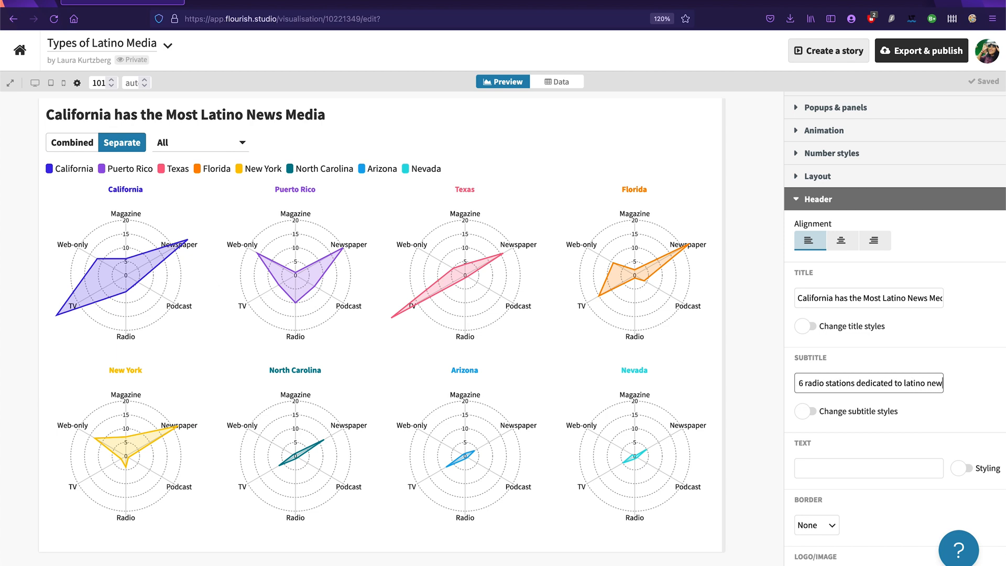
pyautogui.write('s media, California')
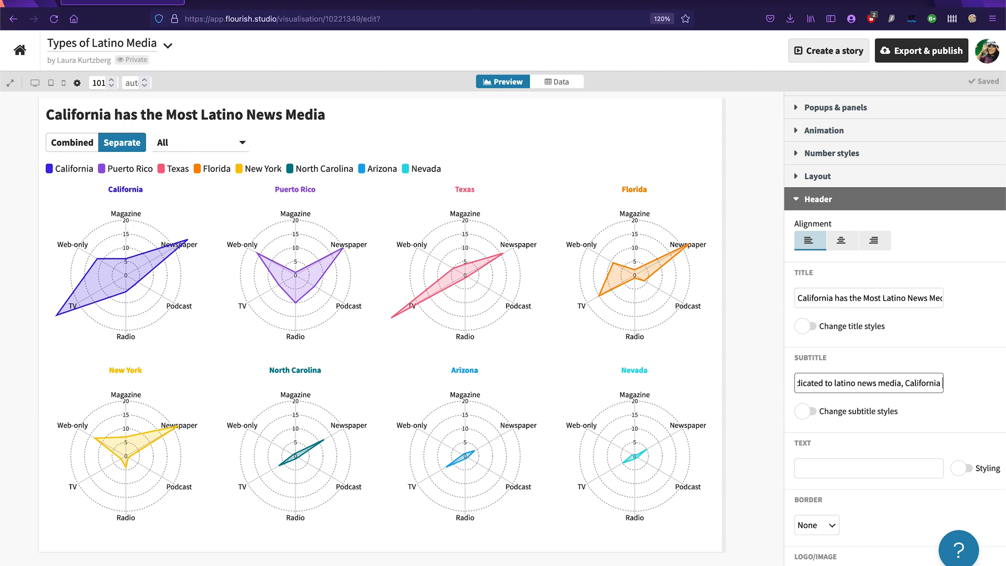
pyautogui.write(' has the most')
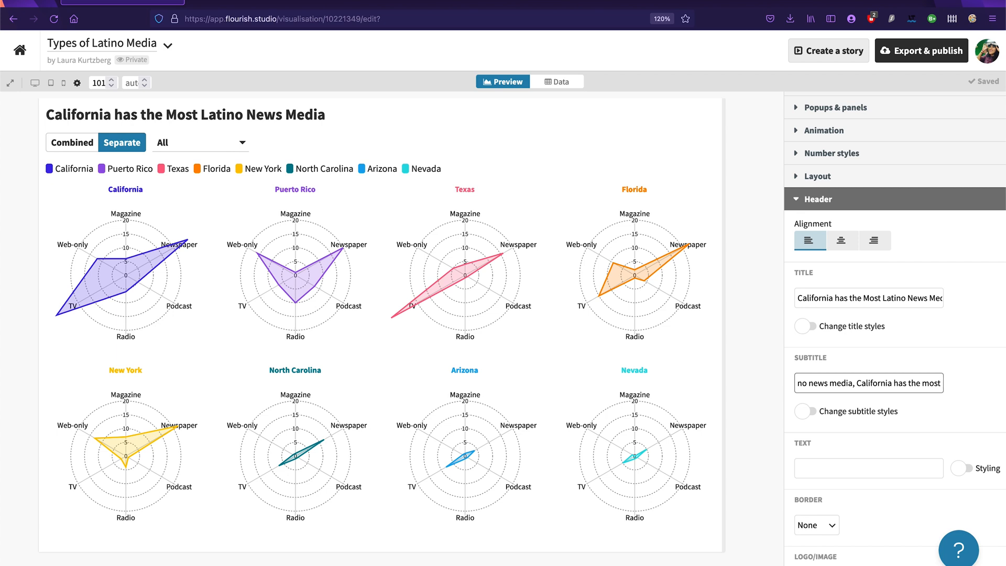
pyautogui.write(' latino-specific')
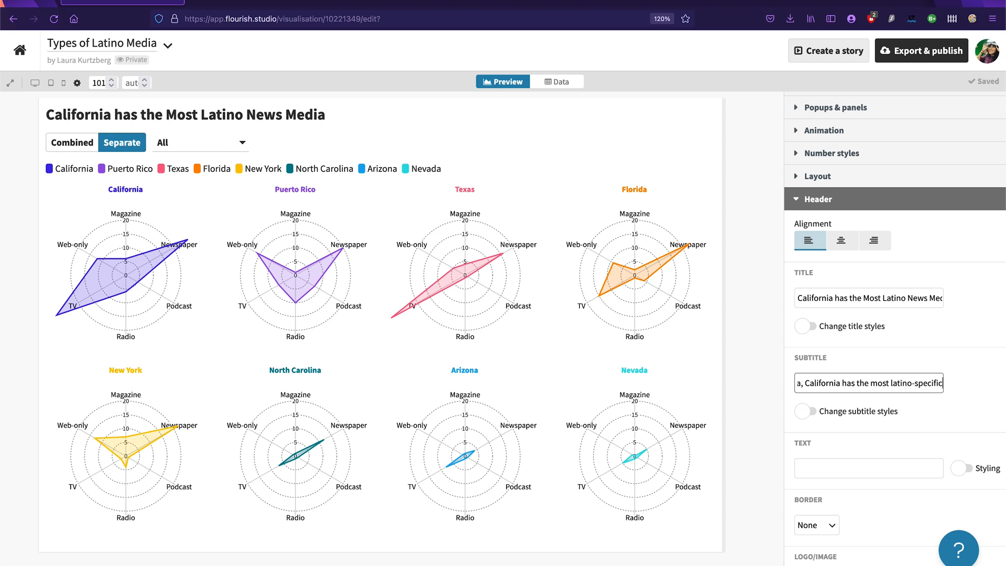
pyautogui.write(' outlets')
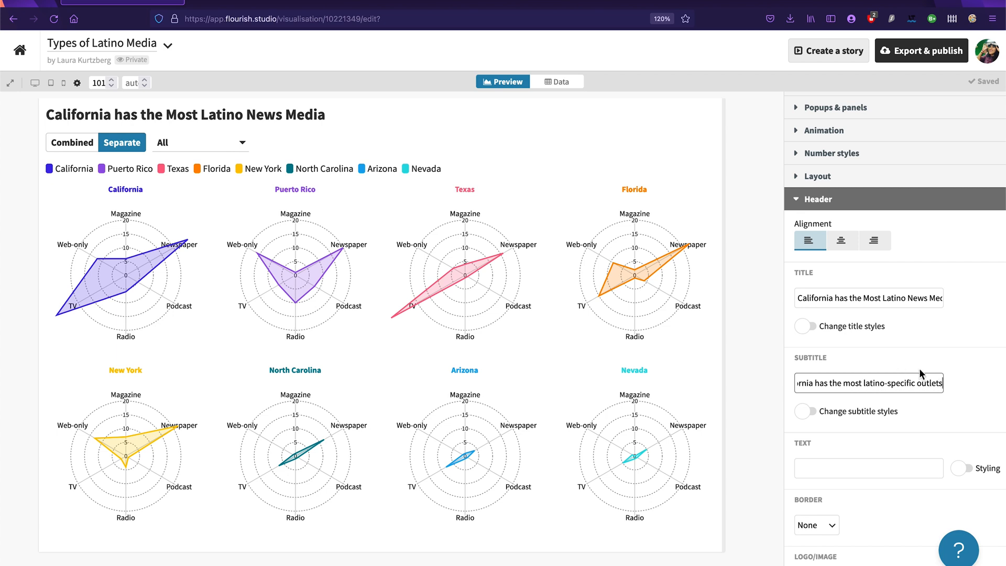
pyautogui.write('.')
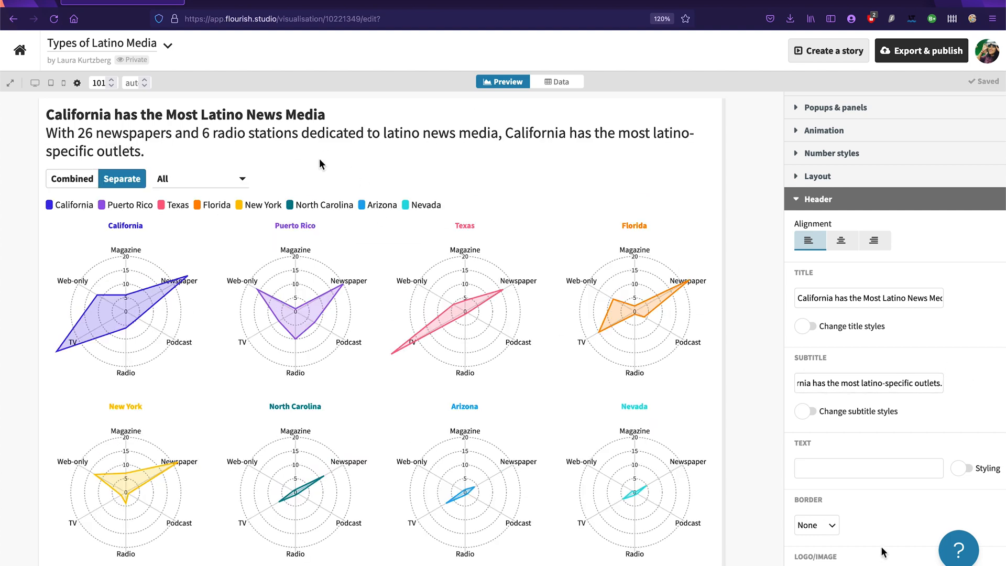
# Step: Enable custom subtitle styles and set the subtitle to the smallest preset size
pyautogui.click(805, 411)
pyautogui.scroll(-1, 898, 408)
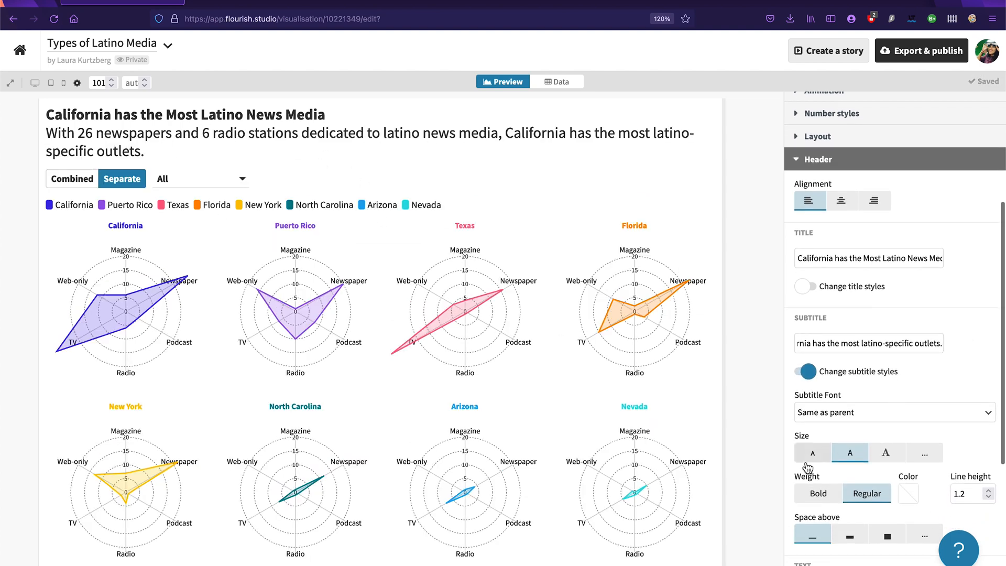
pyautogui.click(810, 458)
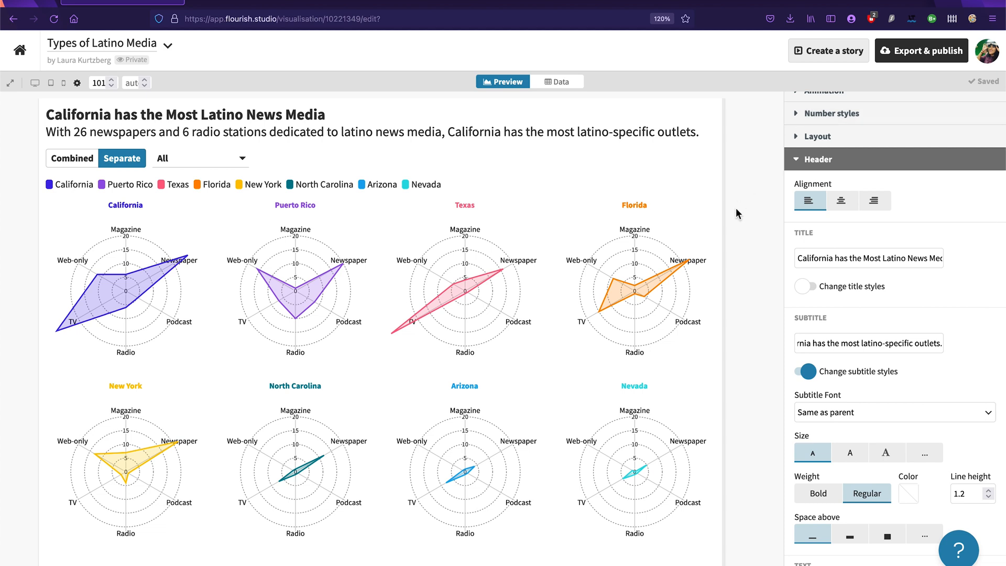
# Step: Set the footer's source name to "Latino News Media Map, CUNY" and turn off multiple sources
pyautogui.scroll(-5, 956, 337)
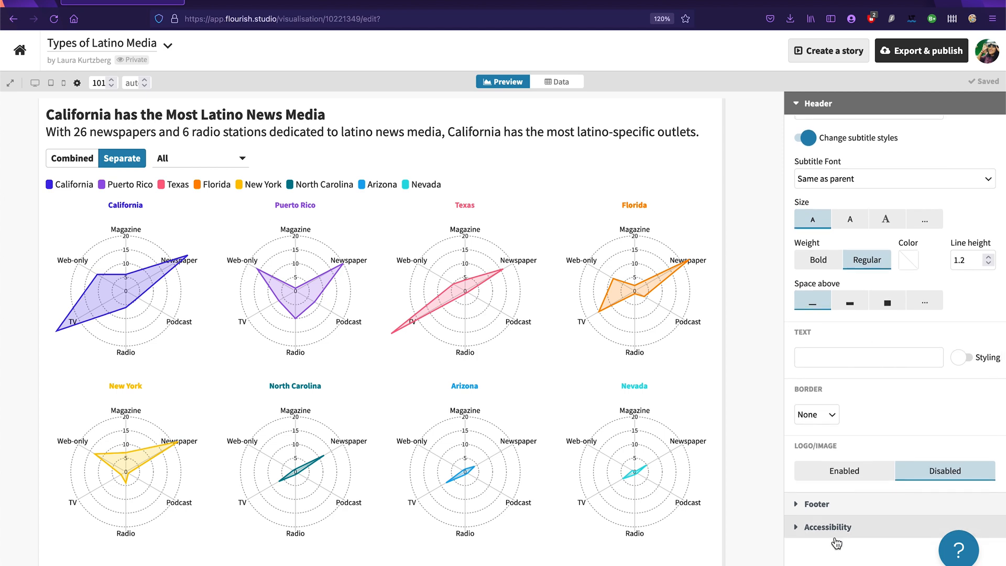
pyautogui.click(826, 517)
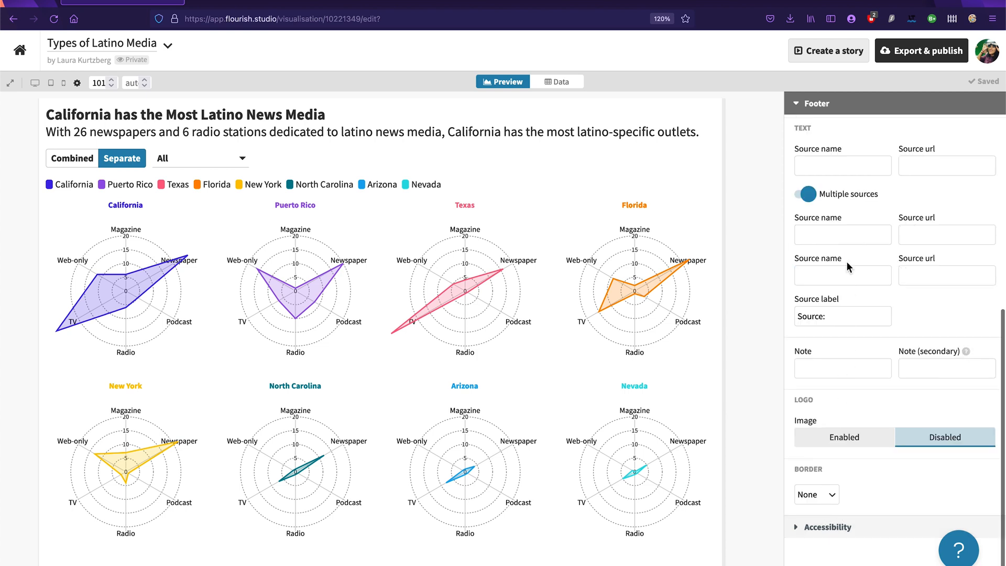
pyautogui.click(837, 166)
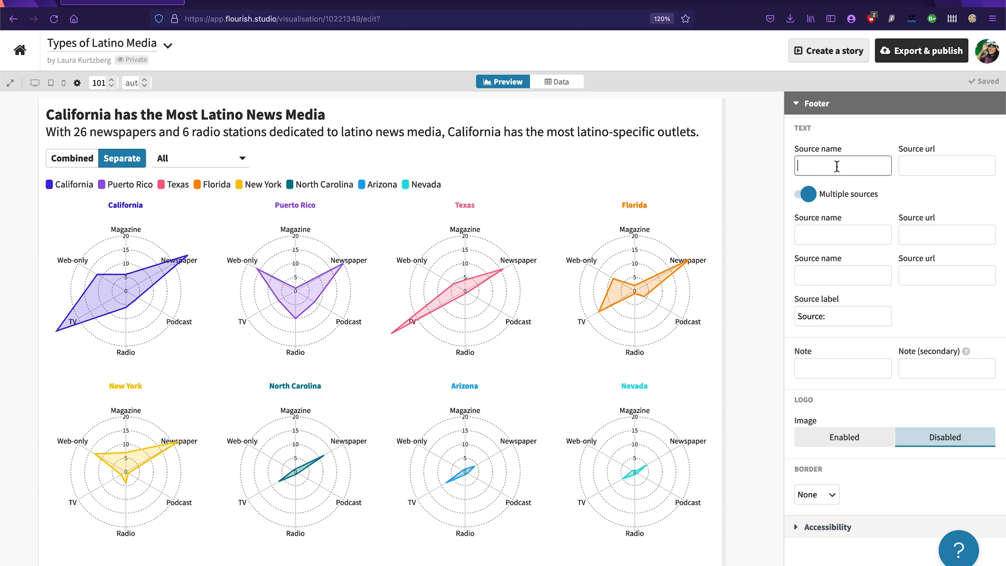
pyautogui.write('Latino News Media Map')
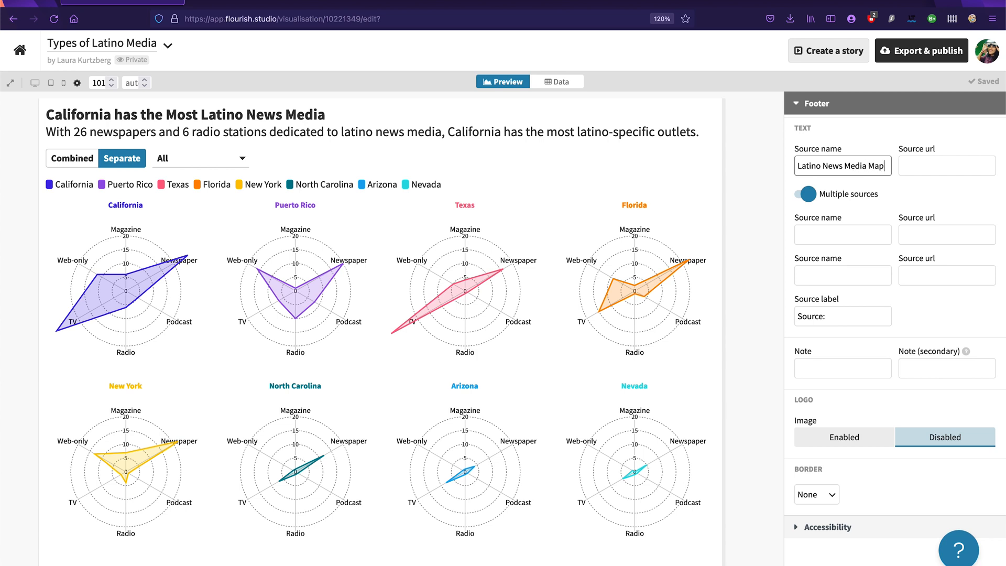
pyautogui.write(', CUNY')
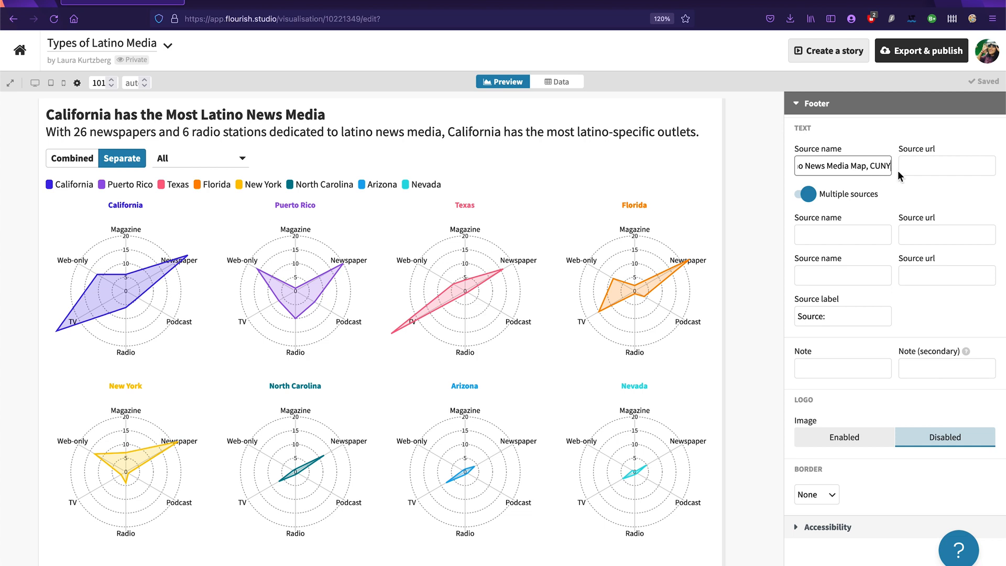
pyautogui.click(934, 199)
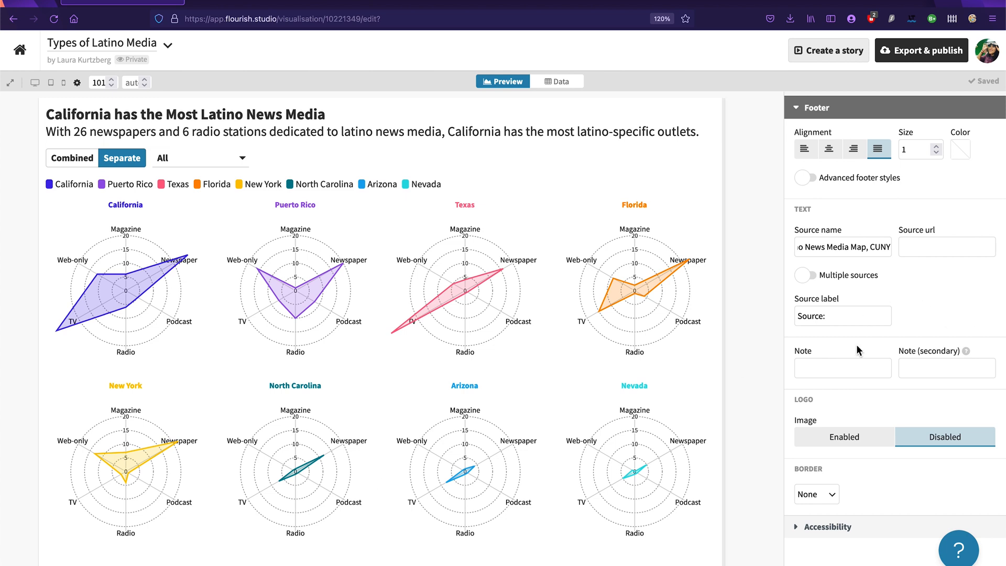
# Step: Add a footer note reading "Chart by:" followed by the chart author's full name
pyautogui.click(850, 370)
pyautogui.write('Chart by: Laura kur')
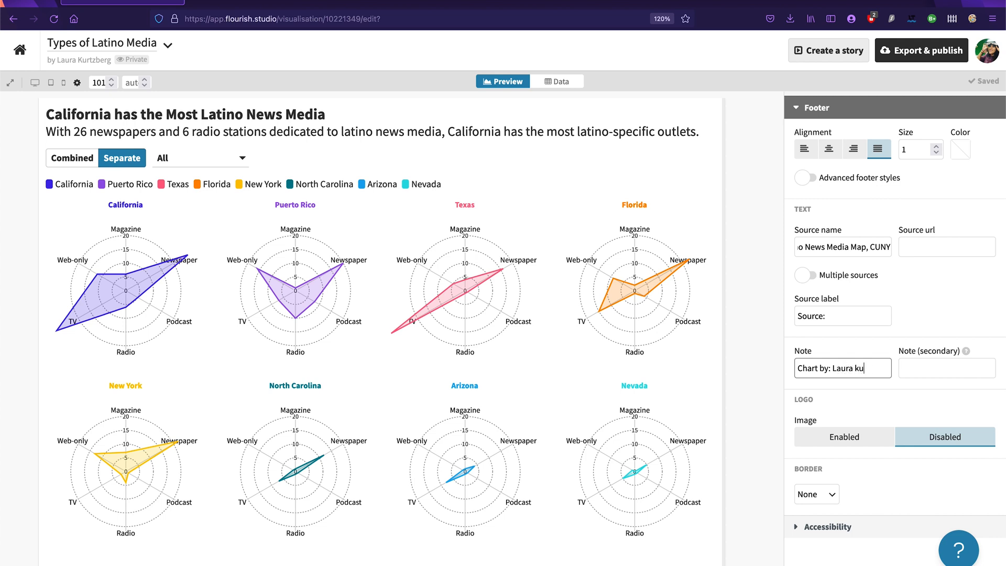
pyautogui.press('BackSpace')
pyautogui.press('BackSpace')
pyautogui.write('Kurtzbeg')
pyautogui.press('Left')
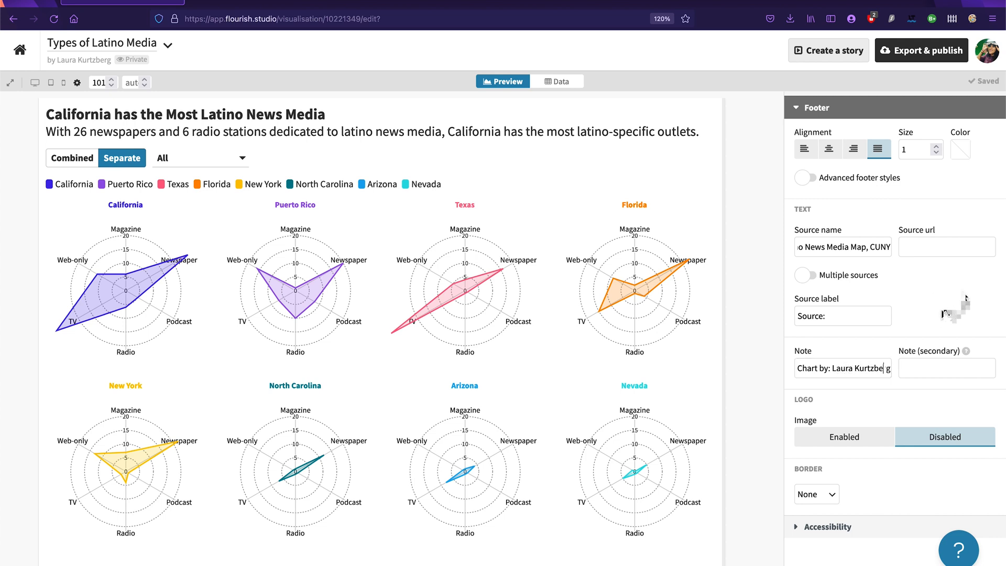
pyautogui.write('r')
# Step: Set the screenreader description to "Radar chart showing top 8 states for latino news media - california has the most." and collapse the Accessibility settings
pyautogui.click(857, 524)
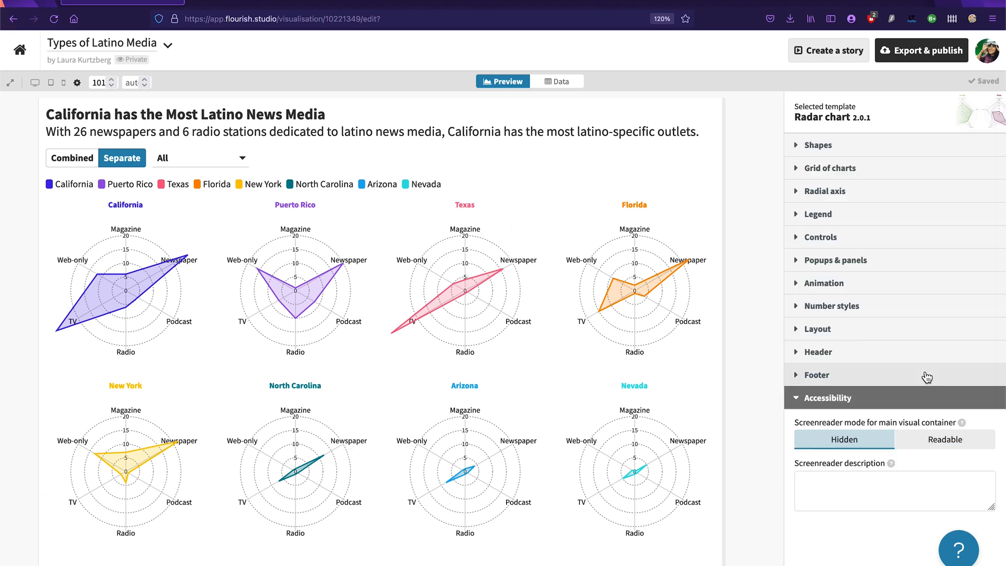
pyautogui.click(887, 498)
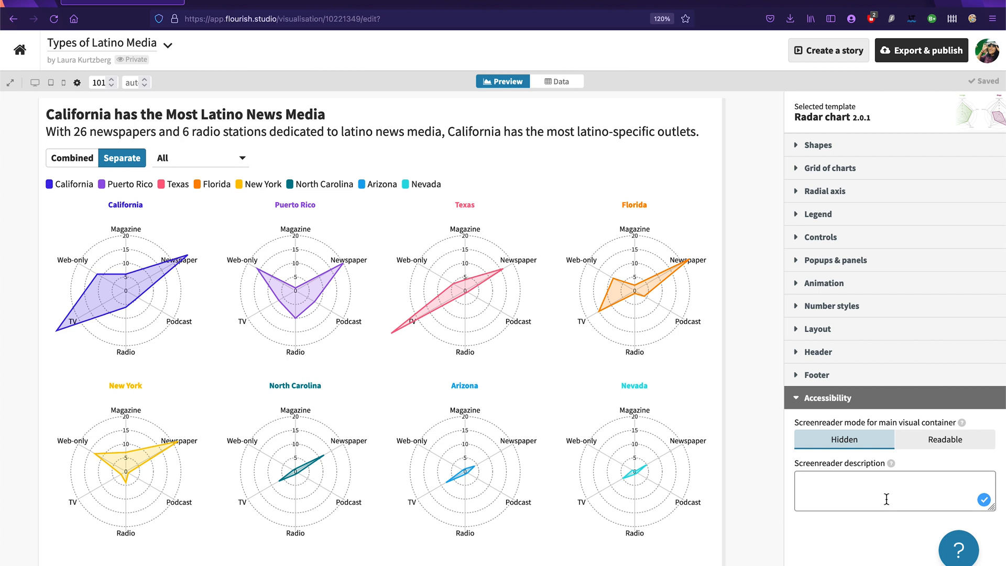
pyautogui.write('Radar')
pyautogui.write(' chart')
pyautogui.write(' showing')
pyautogui.write(' to')
pyautogui.press('BackSpace')
pyautogui.write('top')
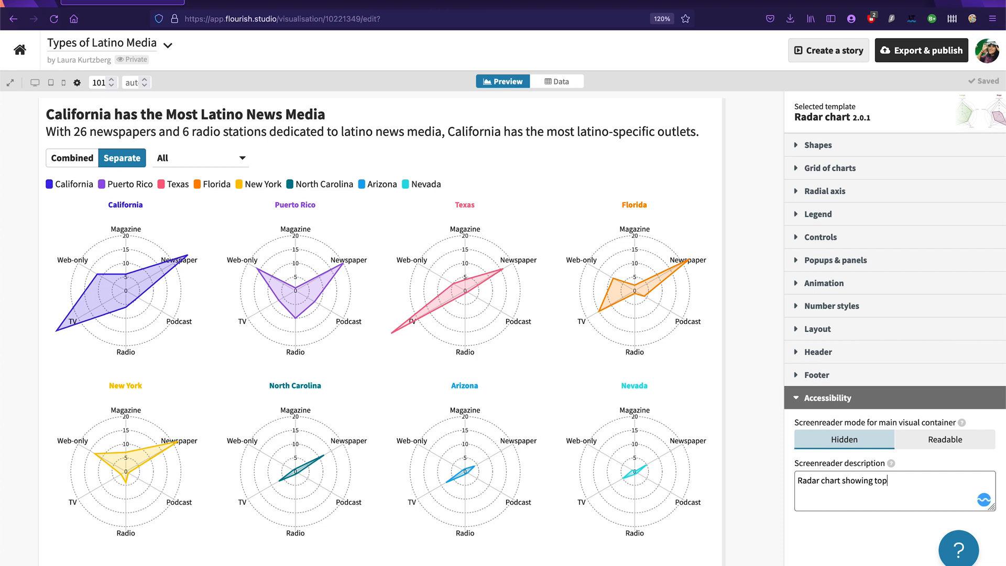
pyautogui.write(' 8 states for latino news me')
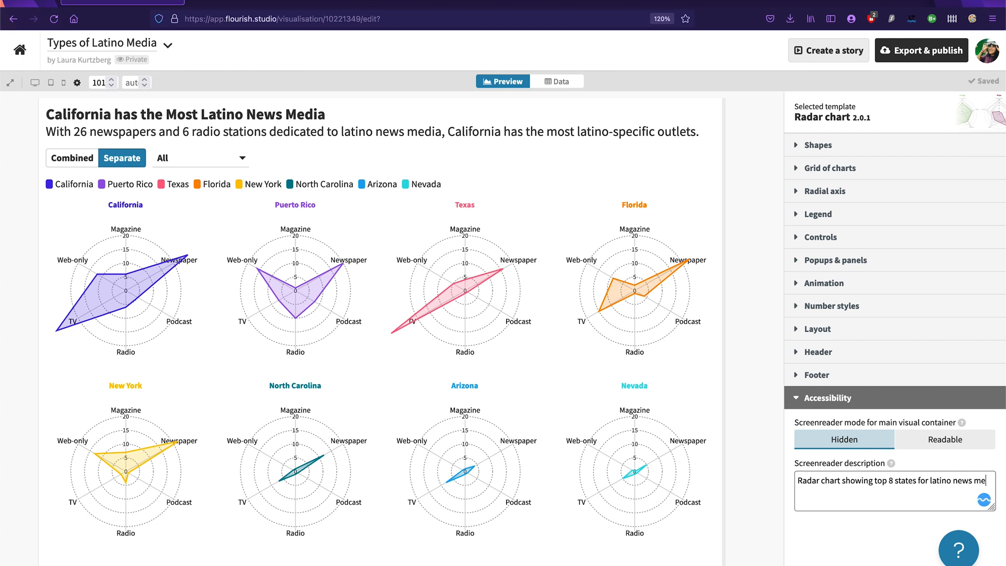
pyautogui.write('dia.')
pyautogui.press('BackSpace')
pyautogui.write('- california has the most.')
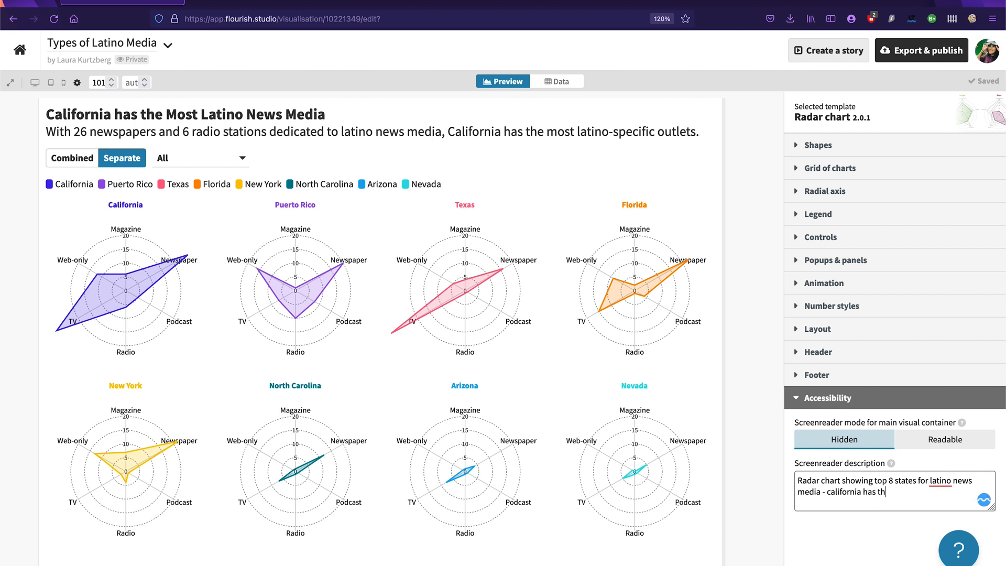
pyautogui.click(830, 398)
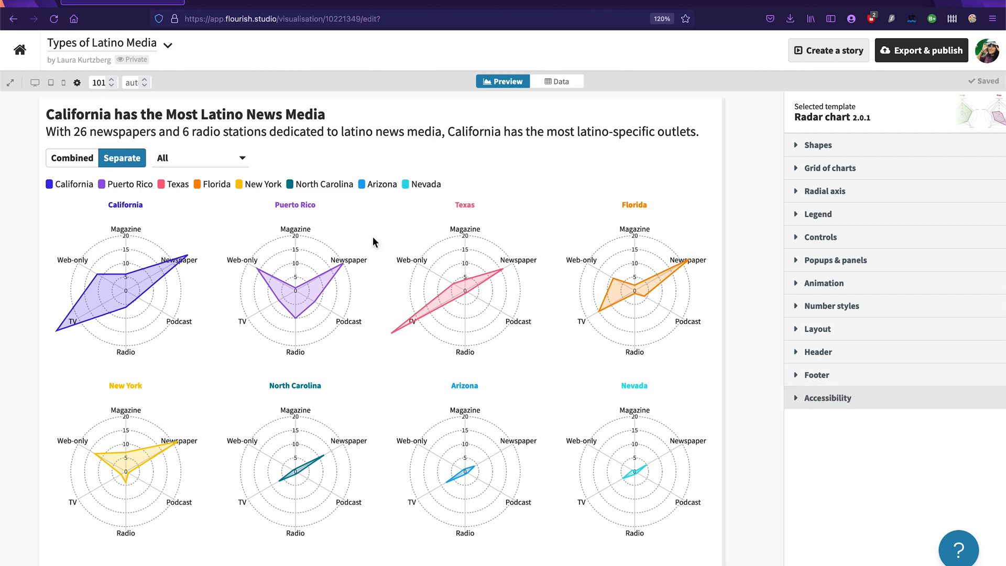
# Step: Extend the end of the header subtitle with "of the top 8 regions." and collapse the Header settings
pyautogui.click(840, 358)
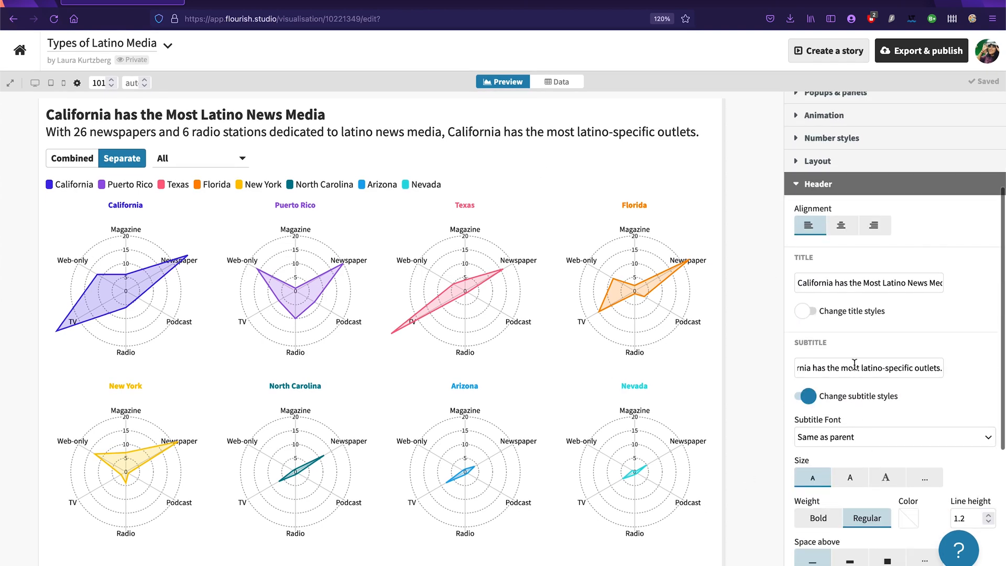
pyautogui.click(838, 367)
pyautogui.moveTo(840, 366); pyautogui.dragTo(1003, 370)
pyautogui.click(895, 370)
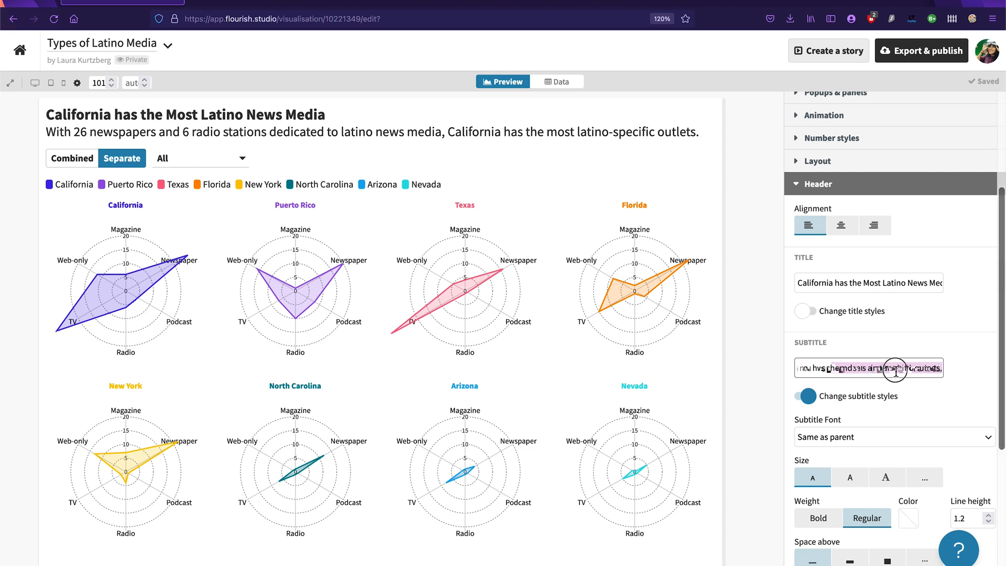
pyautogui.click(938, 370)
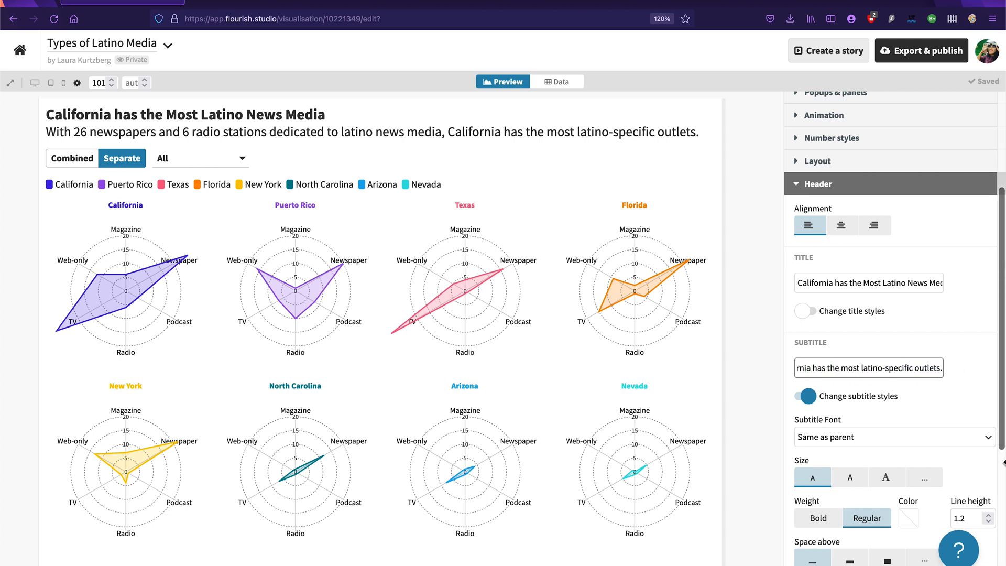
pyautogui.write('of the top ')
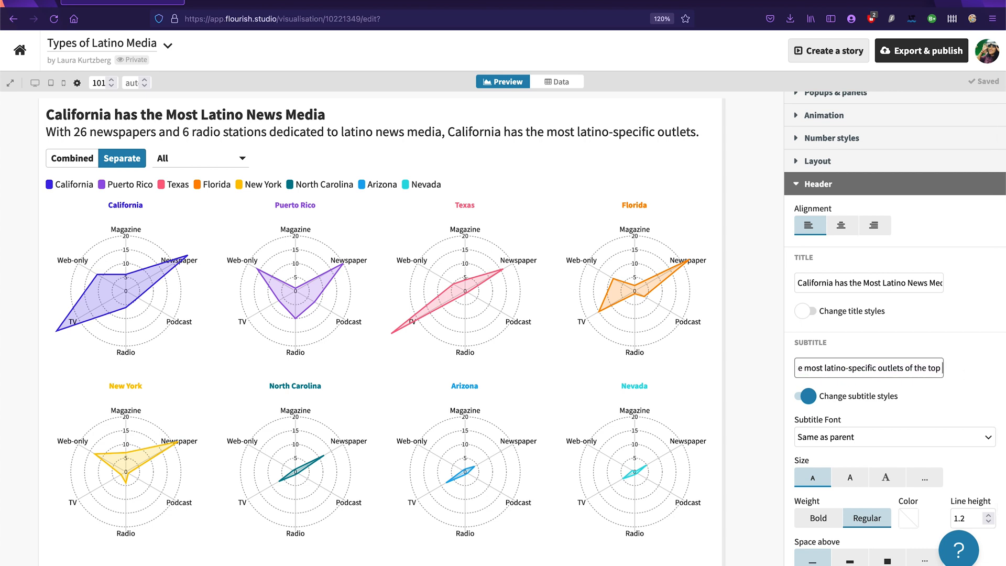
pyautogui.write('8')
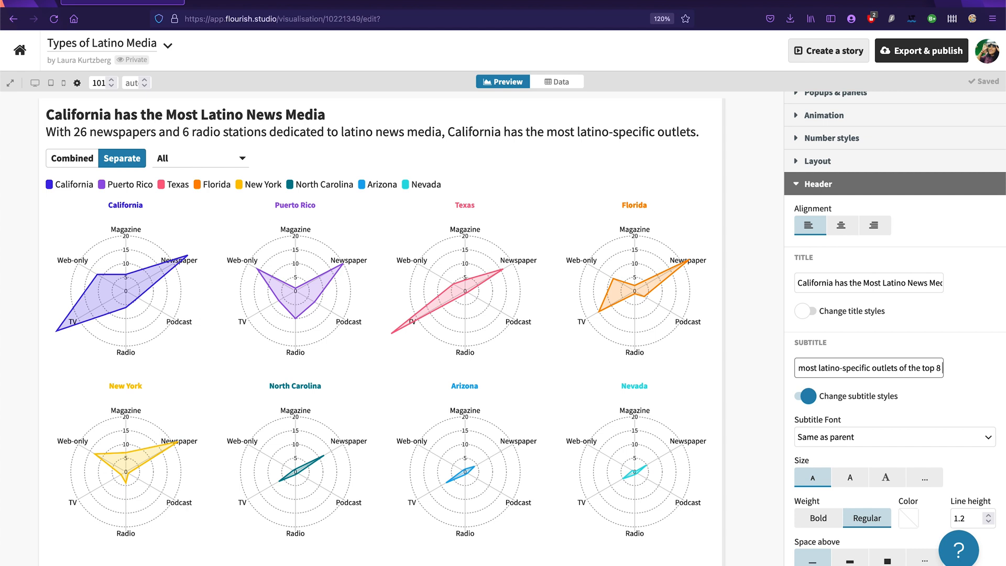
pyautogui.write(' regions')
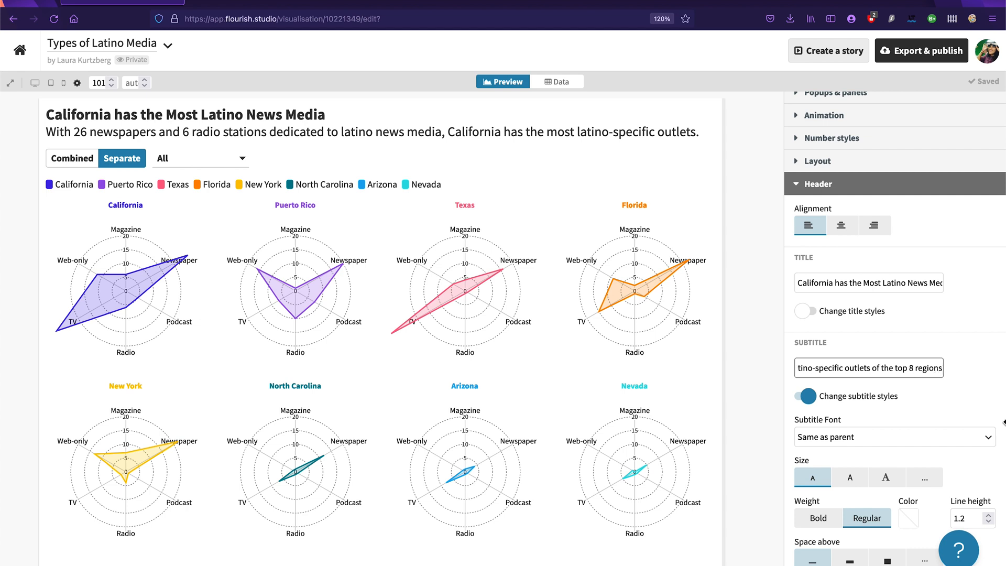
pyautogui.click(970, 434)
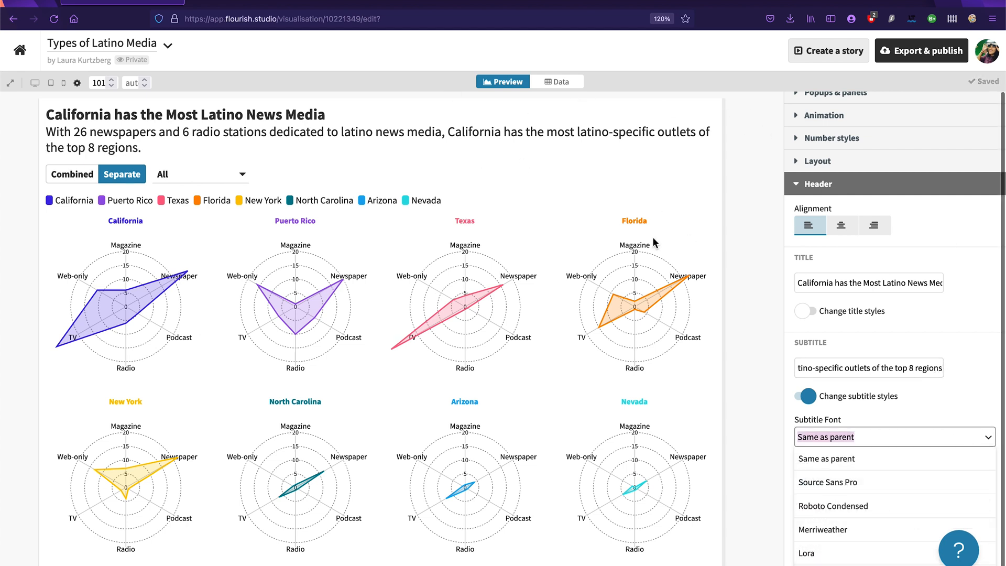
pyautogui.scroll(-1, 753, 331)
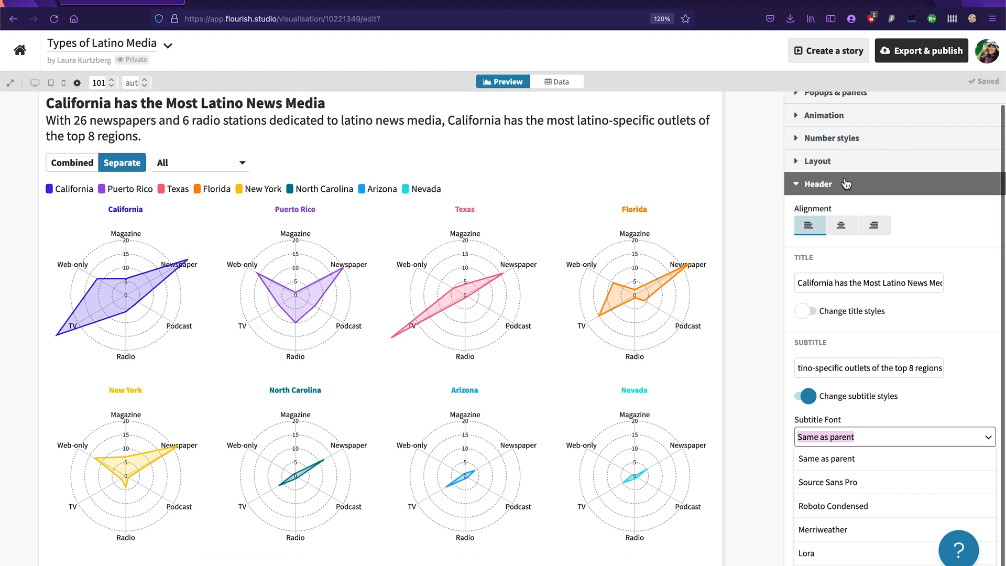
pyautogui.click(846, 183)
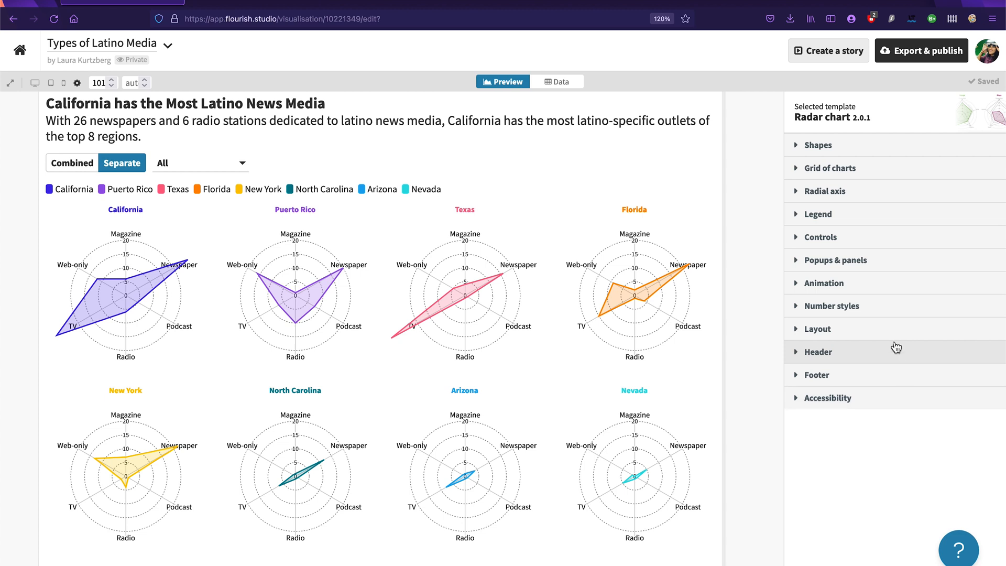
# Step: Try Cabin Sketch, Lobster and Playfair Display as the layout's main font, and set it to Merriweather
pyautogui.click(843, 330)
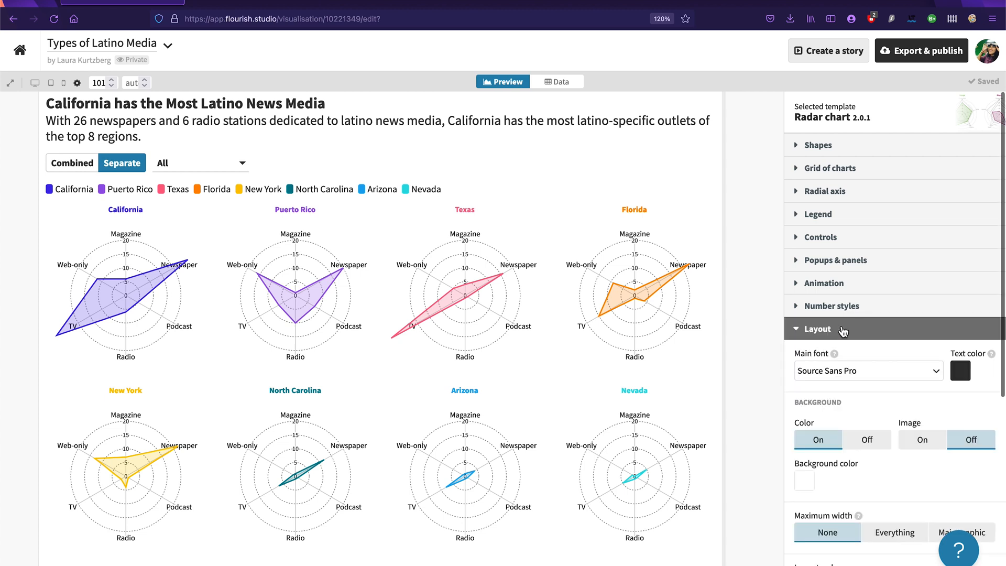
pyautogui.click(891, 268)
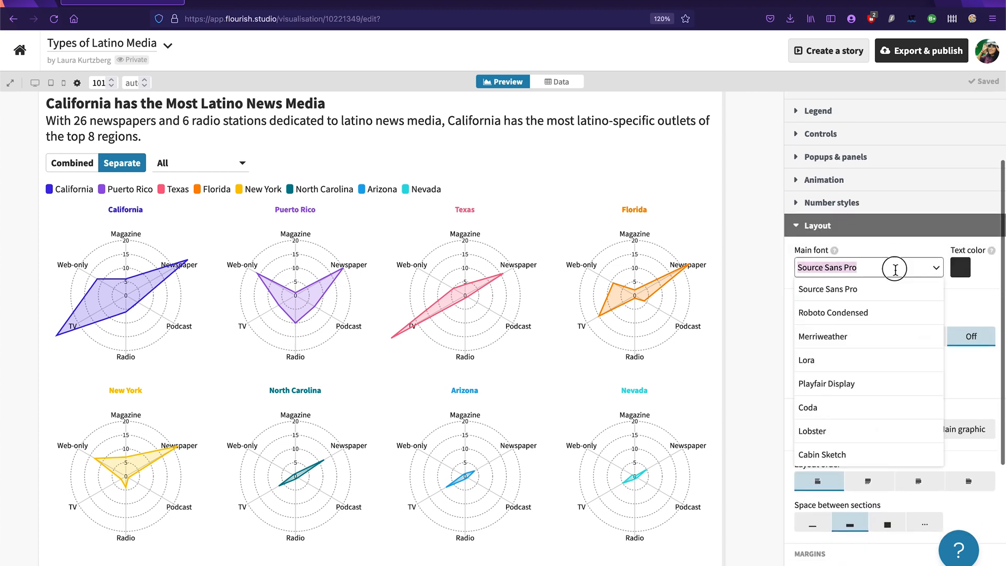
pyautogui.scroll(-2, 856, 421)
pyautogui.click(844, 403)
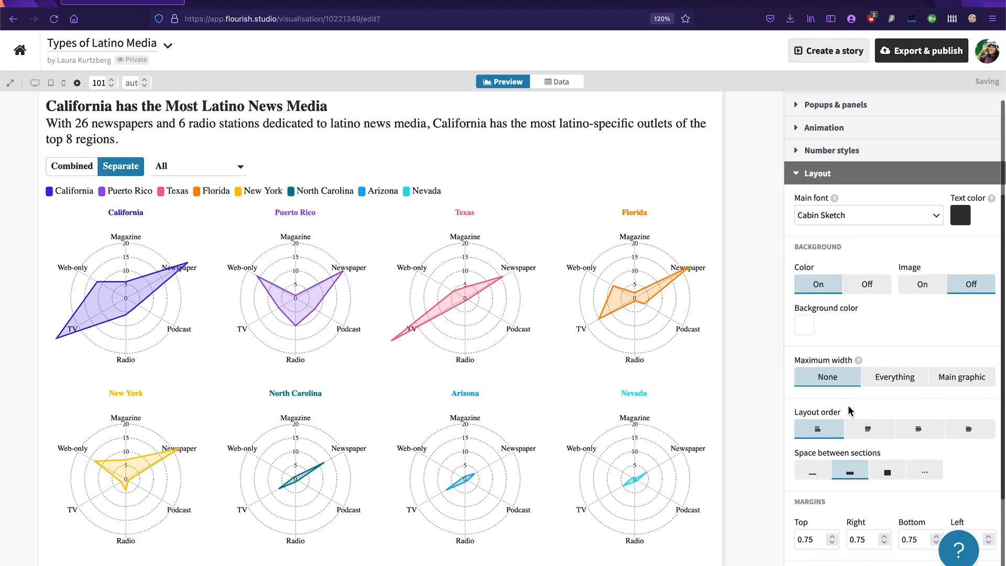
pyautogui.click(913, 219)
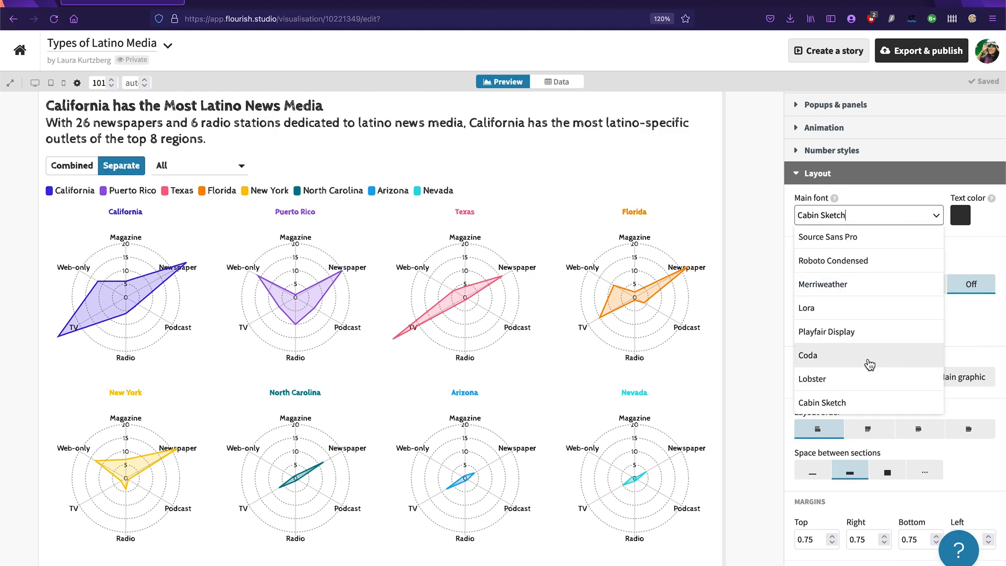
pyautogui.click(867, 378)
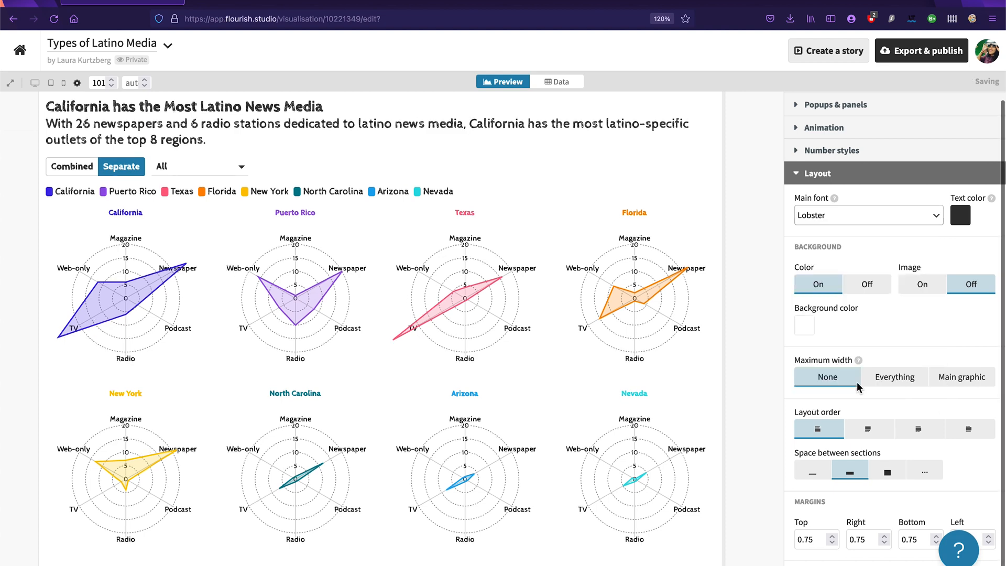
pyautogui.click(894, 210)
pyautogui.click(851, 331)
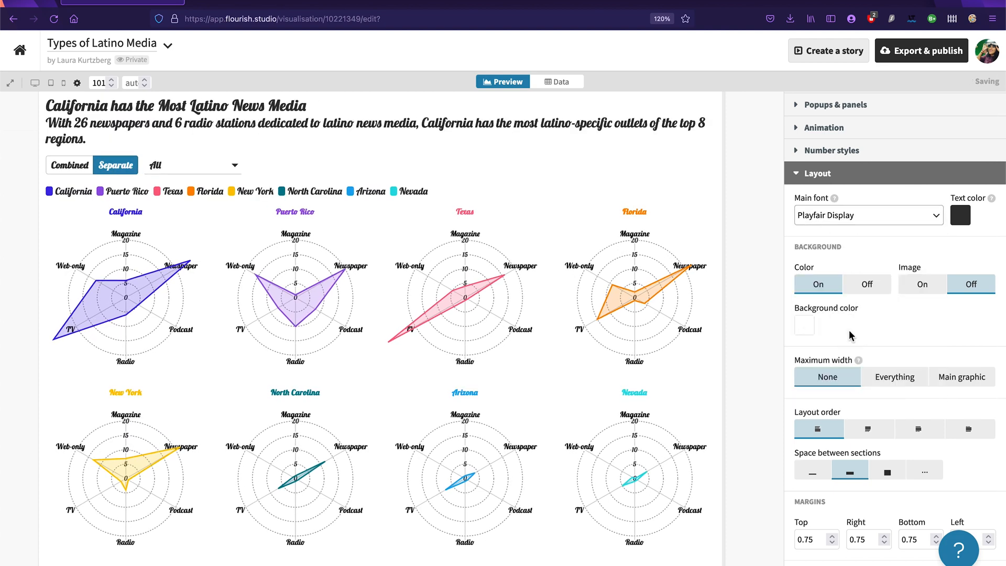
pyautogui.click(899, 215)
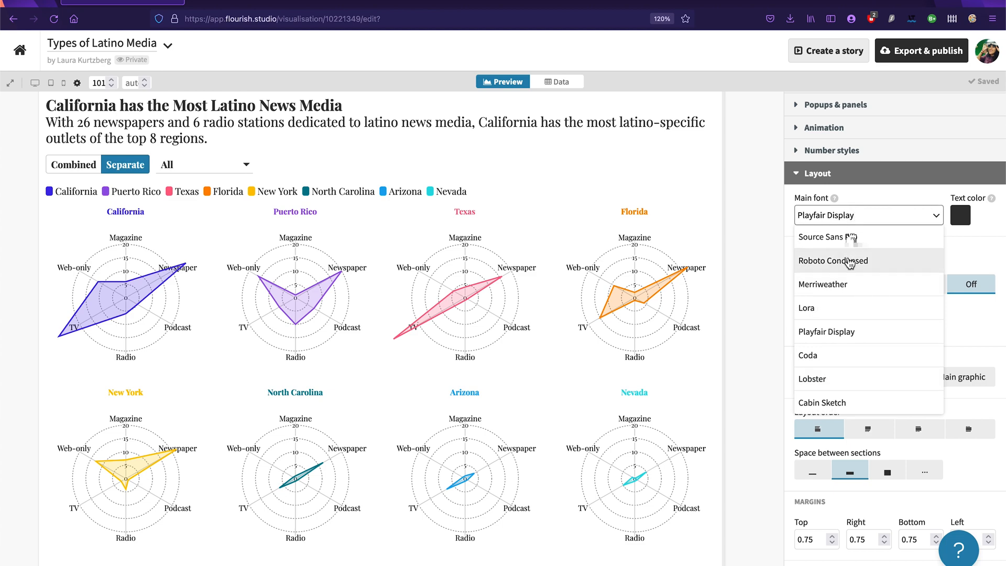
pyautogui.click(850, 284)
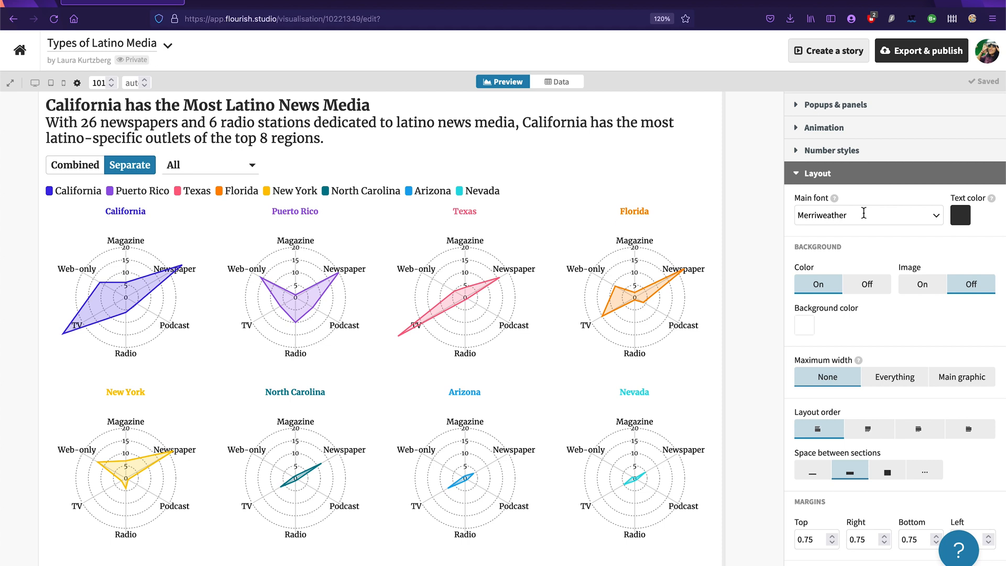
# Step: Set the layout's background color to a pale peach and collapse the Layout settings
pyautogui.scroll(-3, 869, 307)
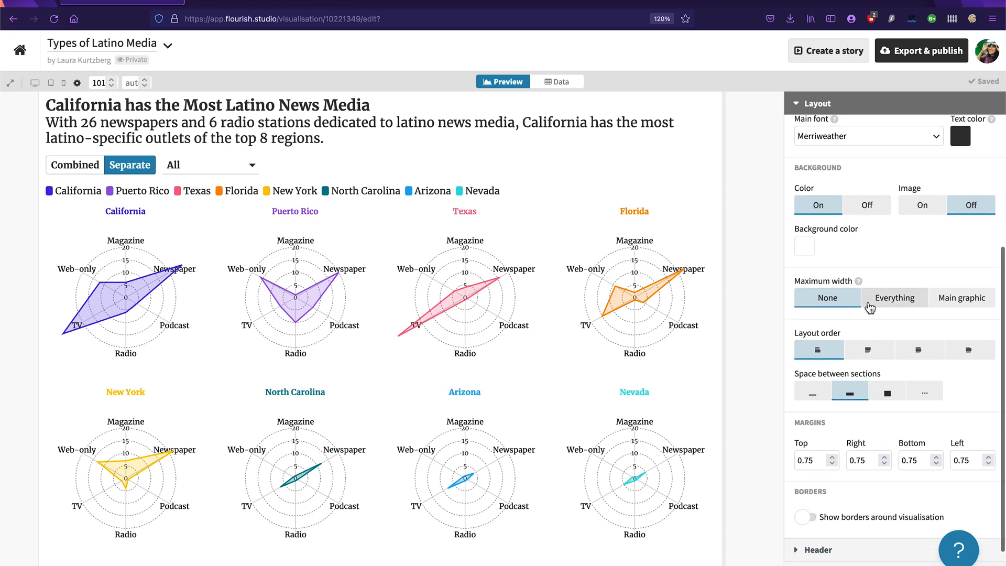
pyautogui.scroll(3, 885, 293)
pyautogui.click(804, 315)
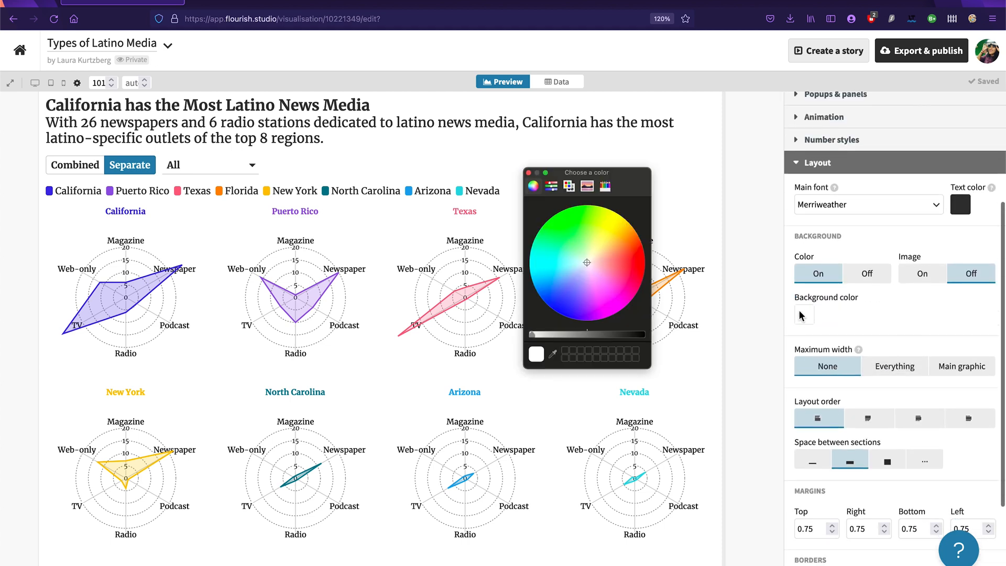
pyautogui.moveTo(592, 294); pyautogui.dragTo(630, 172)
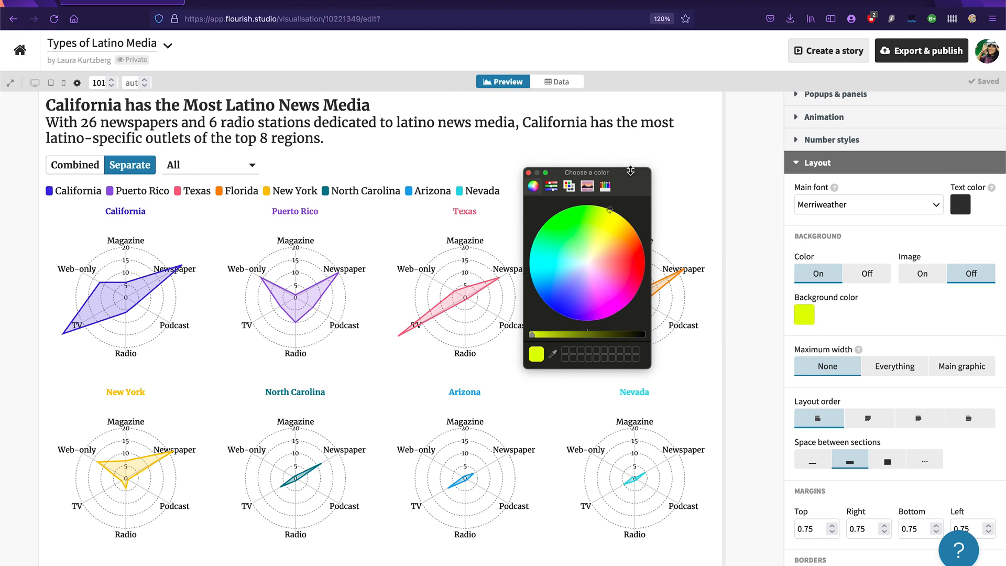
pyautogui.click(588, 255)
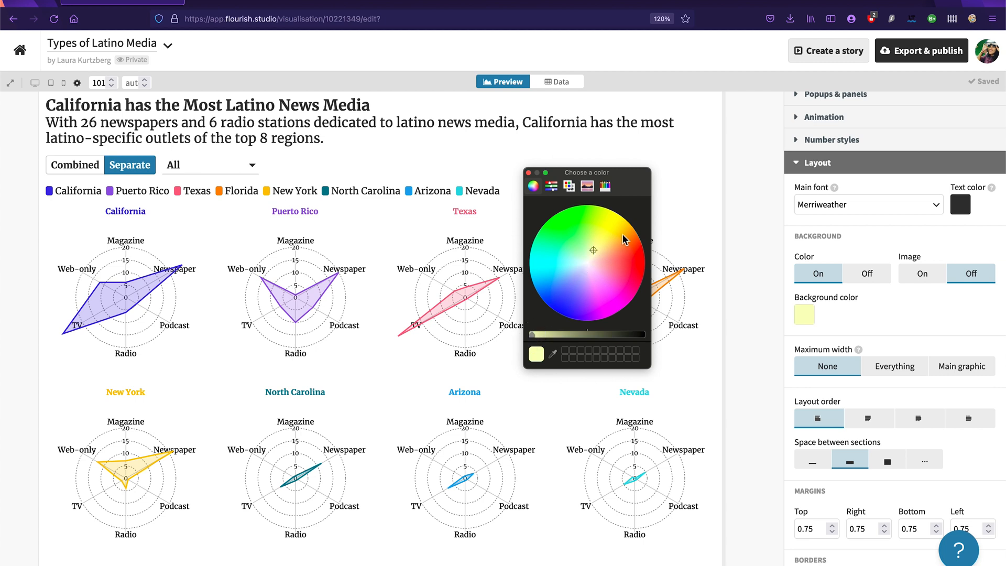
pyautogui.click(595, 255)
pyautogui.moveTo(595, 255); pyautogui.dragTo(595, 261)
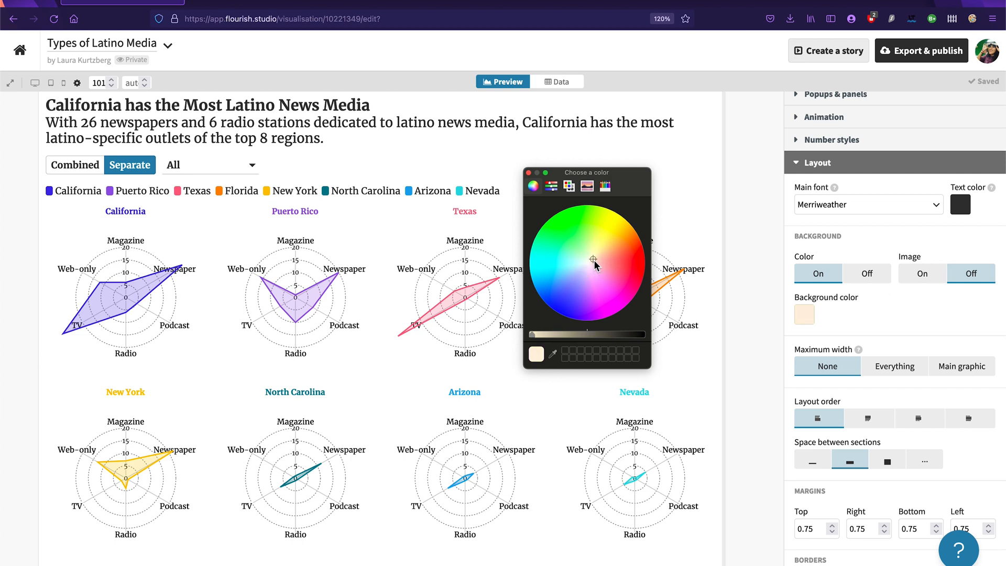
pyautogui.click(529, 173)
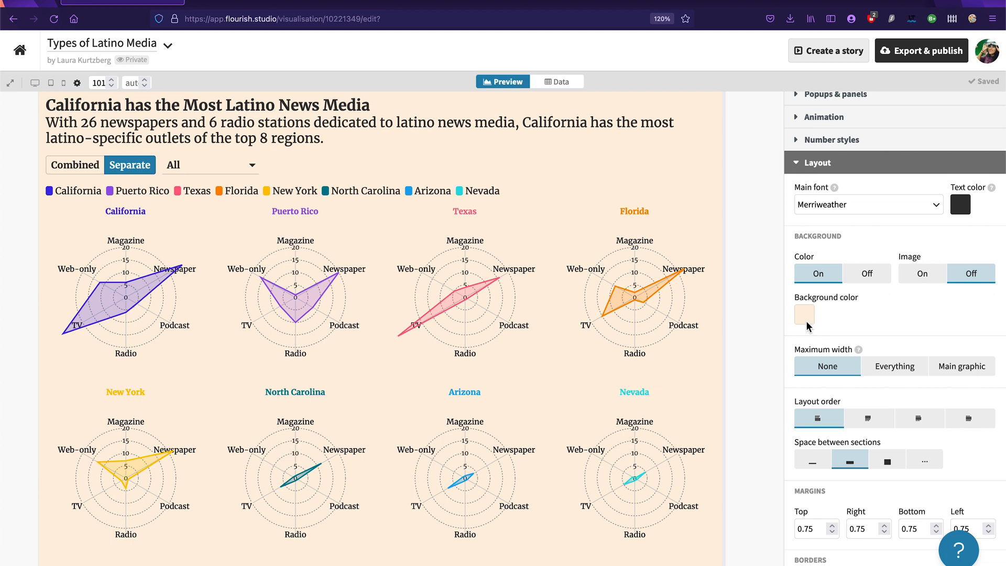
pyautogui.click(818, 164)
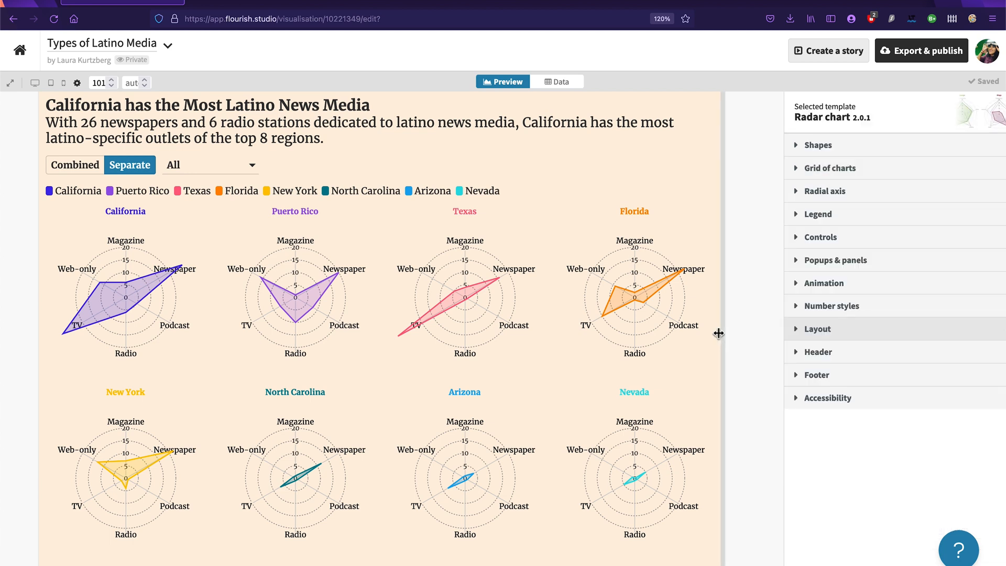
# Step: Publish the radar chart visualisation to its own page for sharing and embedding
pyautogui.click(922, 50)
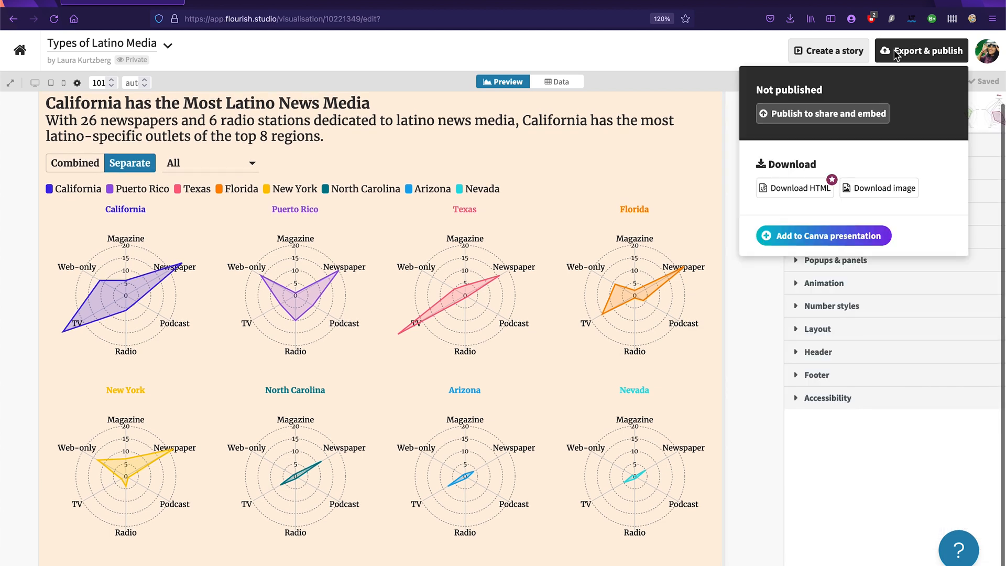
pyautogui.click(859, 114)
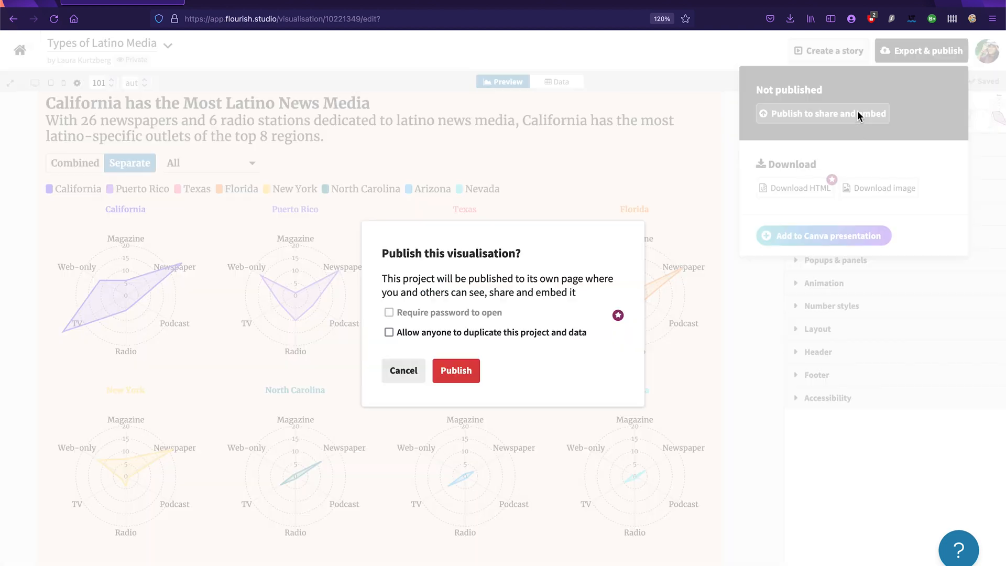
pyautogui.click(456, 371)
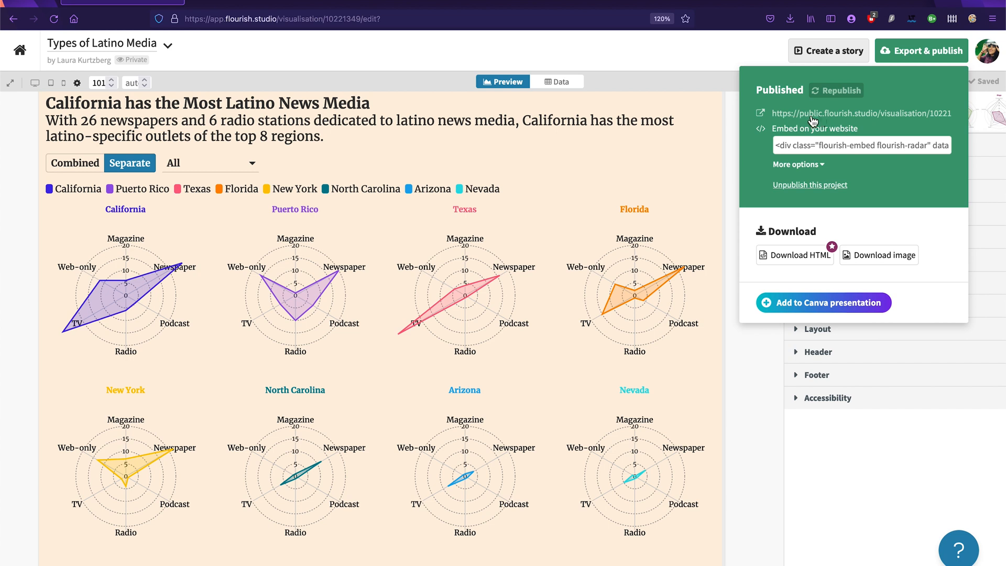
pyautogui.click(753, 383)
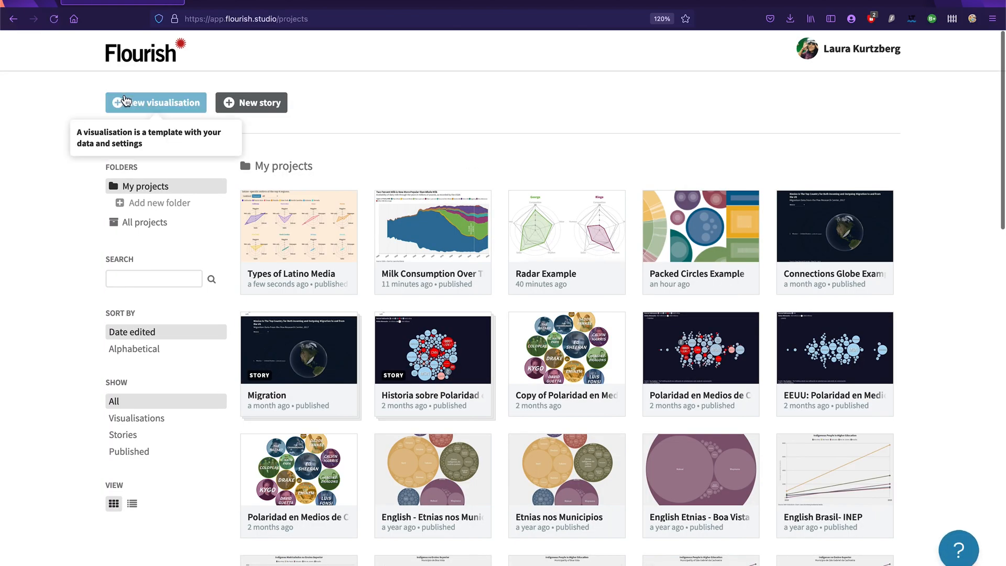
# Step: Create a new visualisation from the Packed circles starting point in the Hierarchy templates
pyautogui.click(177, 105)
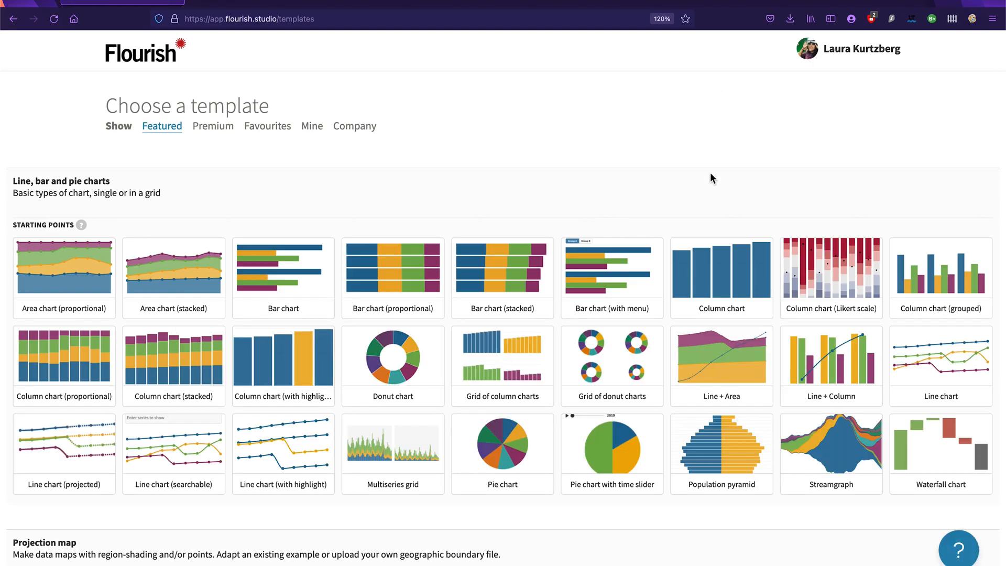
pyautogui.scroll(-20, 711, 179)
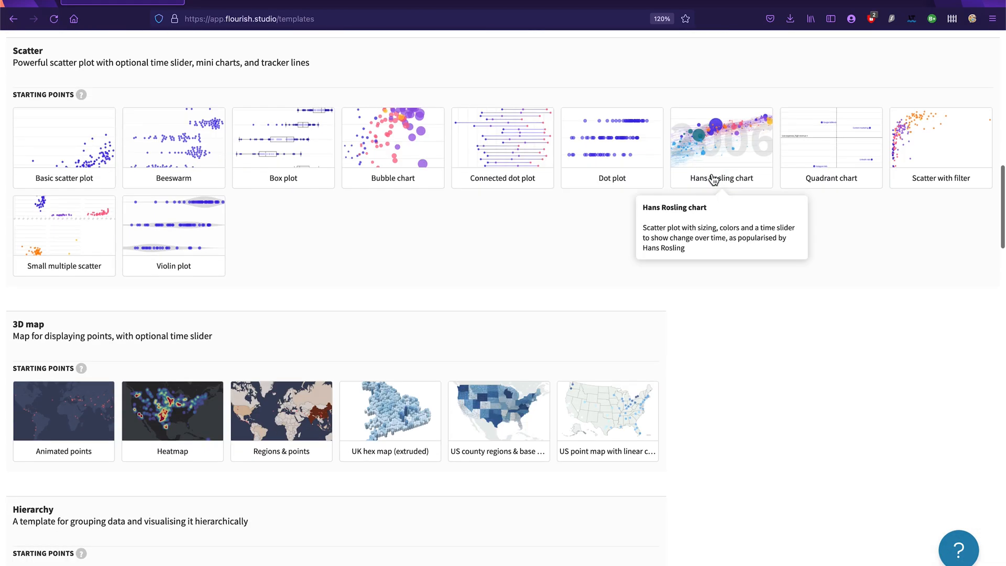
pyautogui.scroll(-3, 711, 178)
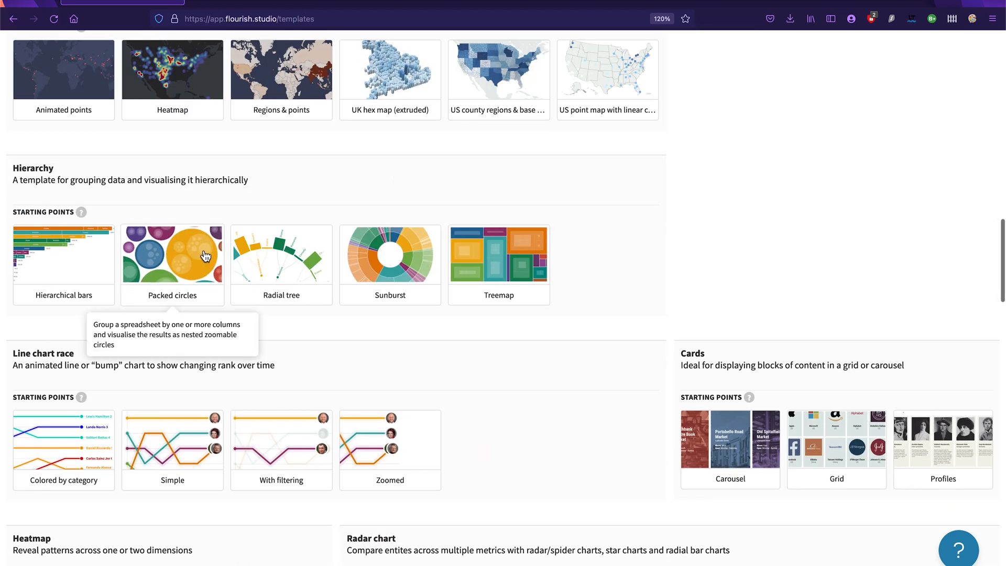
pyautogui.click(188, 262)
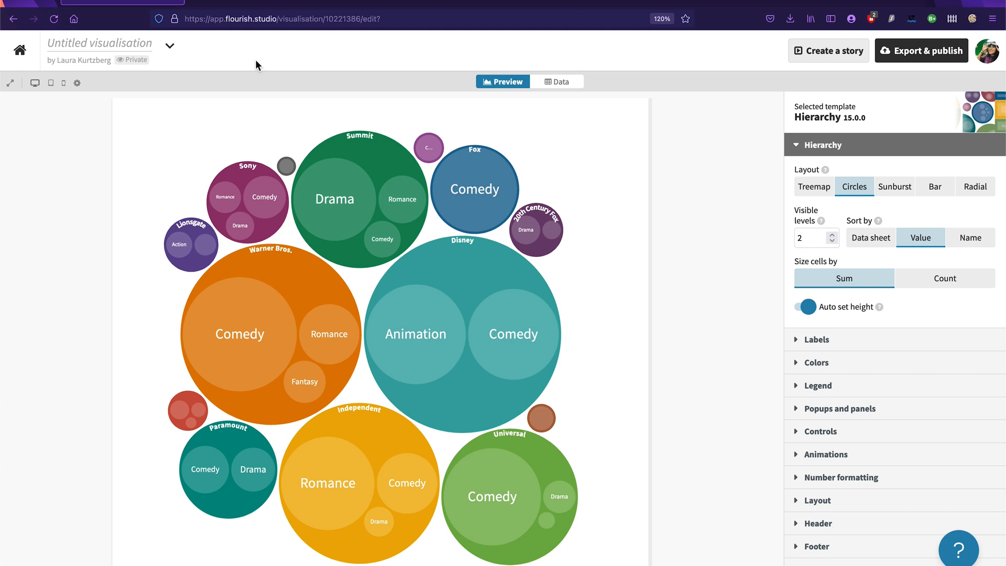
# Step: Name the new visualisation "COVID Cases in Universities & Colleges"
pyautogui.click(117, 41)
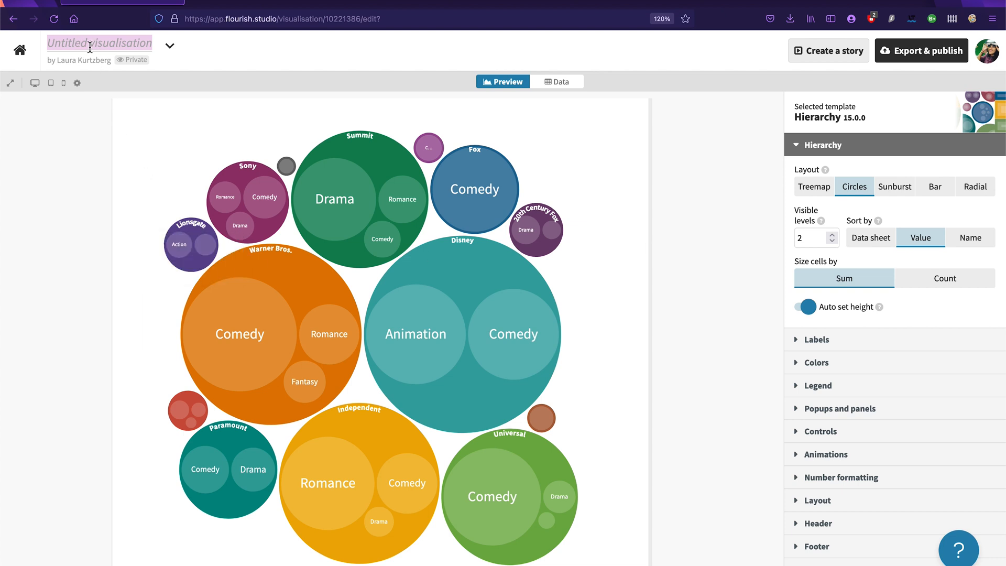
pyautogui.write('COVID C')
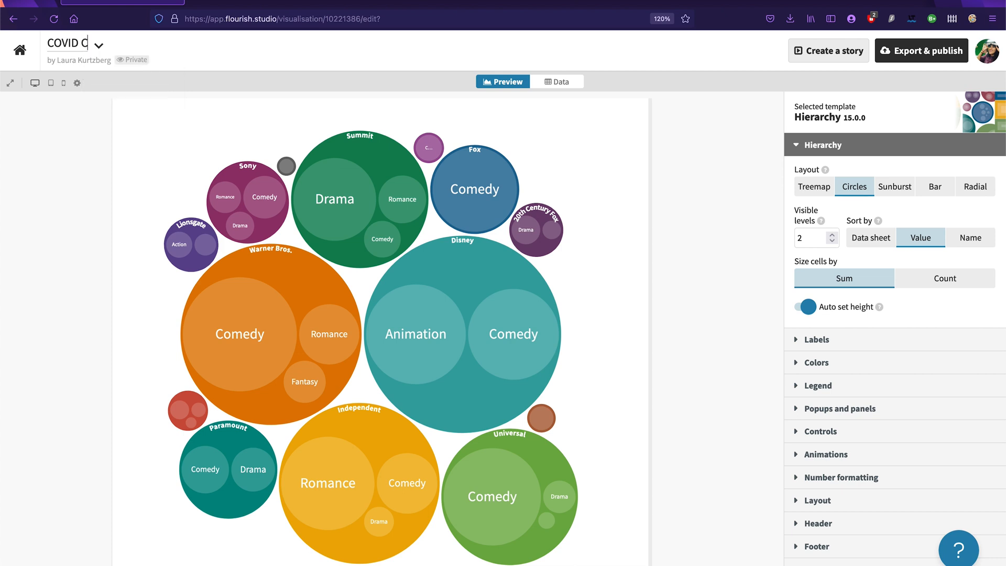
pyautogui.write('ases in Univiersities')
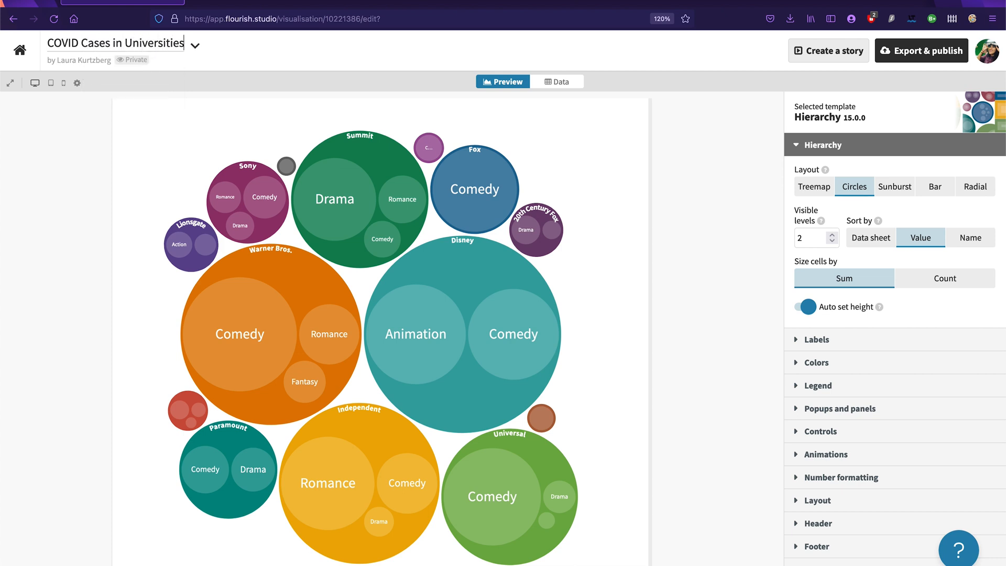
pyautogui.write(' & Colleges')
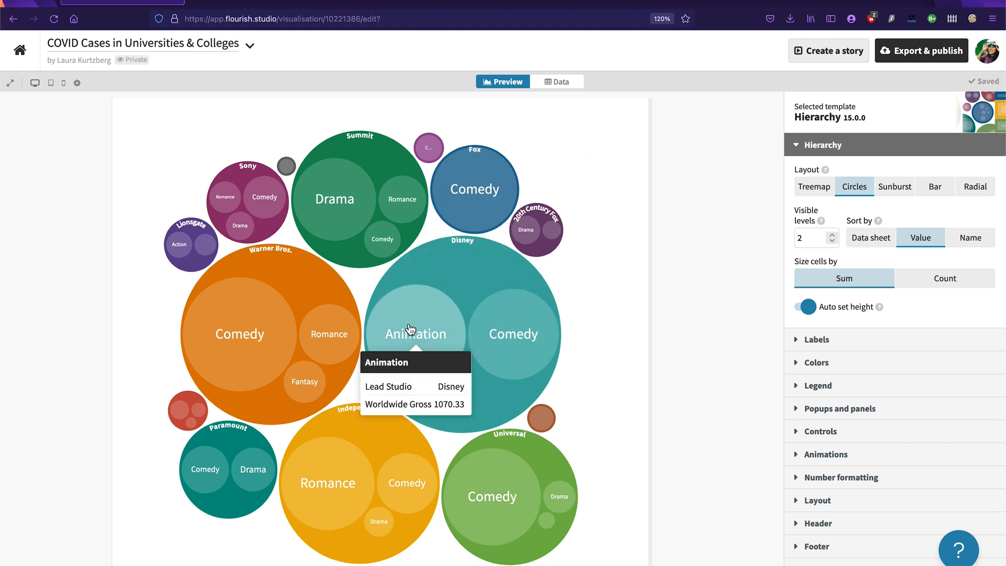
# Step: Explore the sample packed circles chart by zooming into Summit's Drama circle and returning to the full chart
pyautogui.moveTo(342, 162)
pyautogui.moveTo(338, 200)
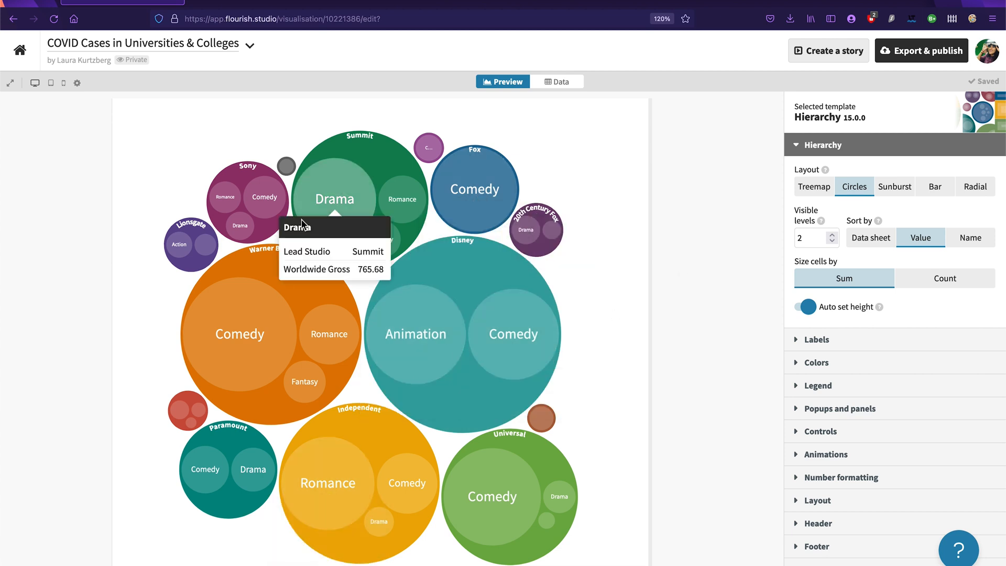
pyautogui.click(350, 196)
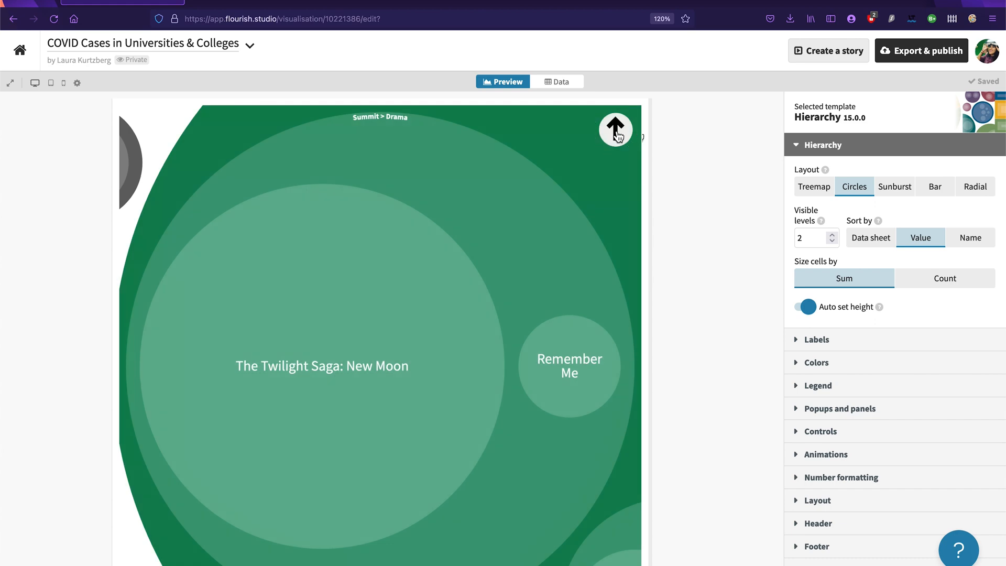
pyautogui.click(619, 136)
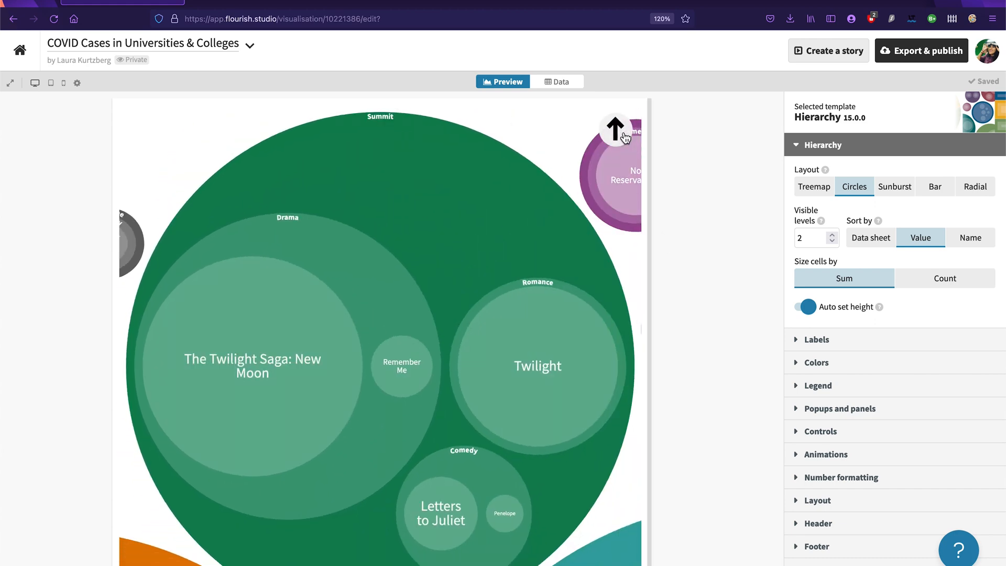
pyautogui.click(622, 135)
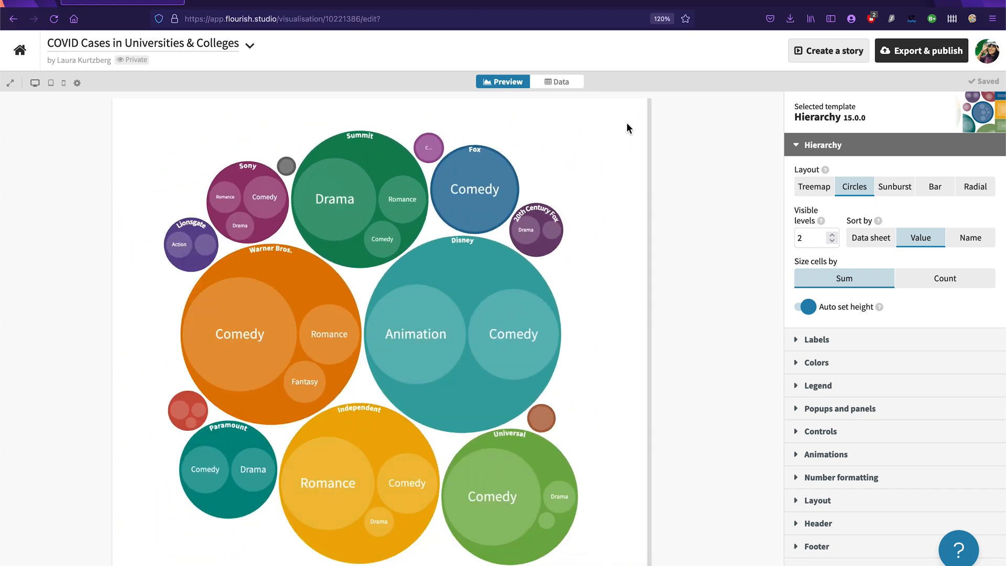
# Step: Replace the sample data sheet with the file "COVID Cases by College - Packed Circles Chart Data.csv"
pyautogui.click(573, 82)
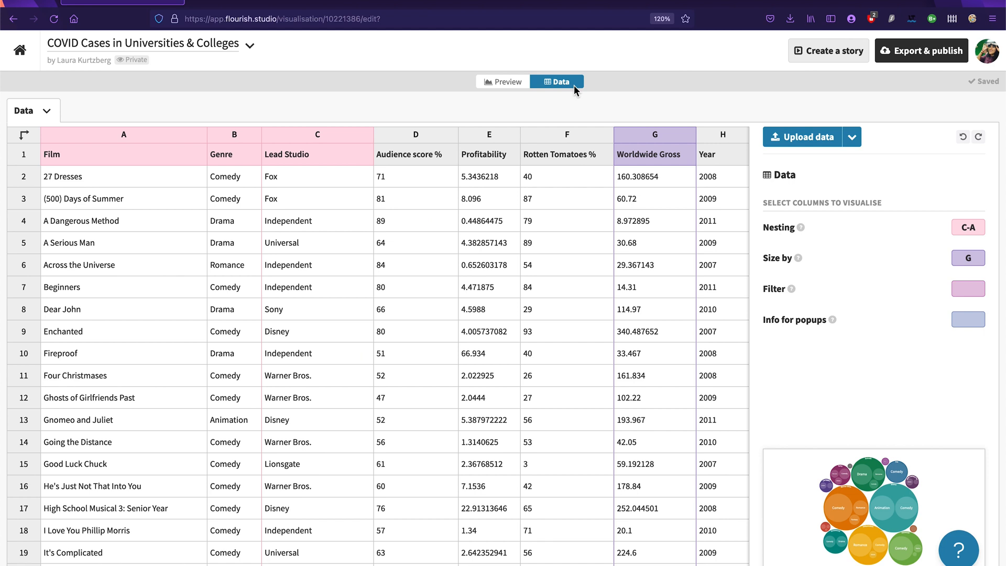
pyautogui.click(796, 135)
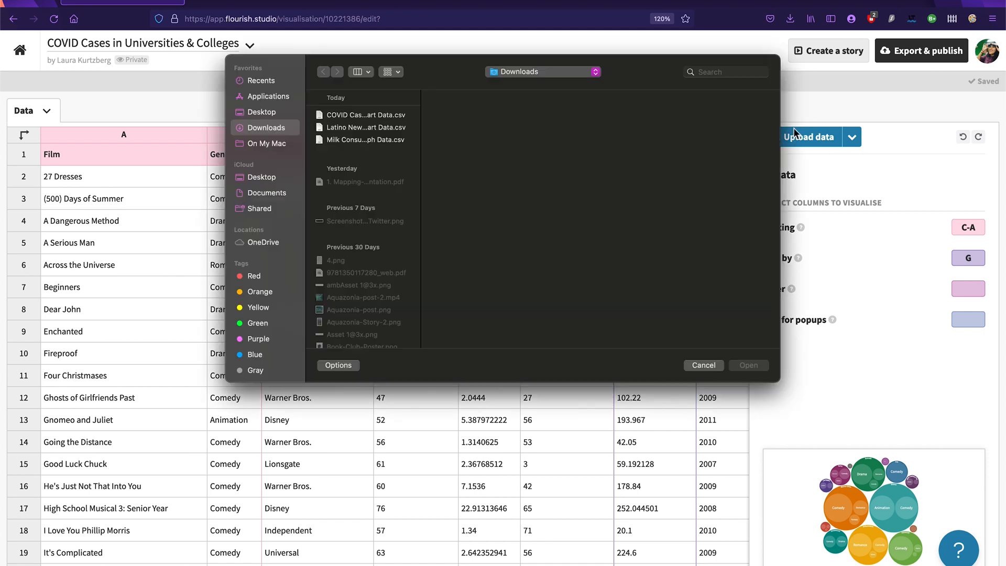
pyautogui.click(367, 115)
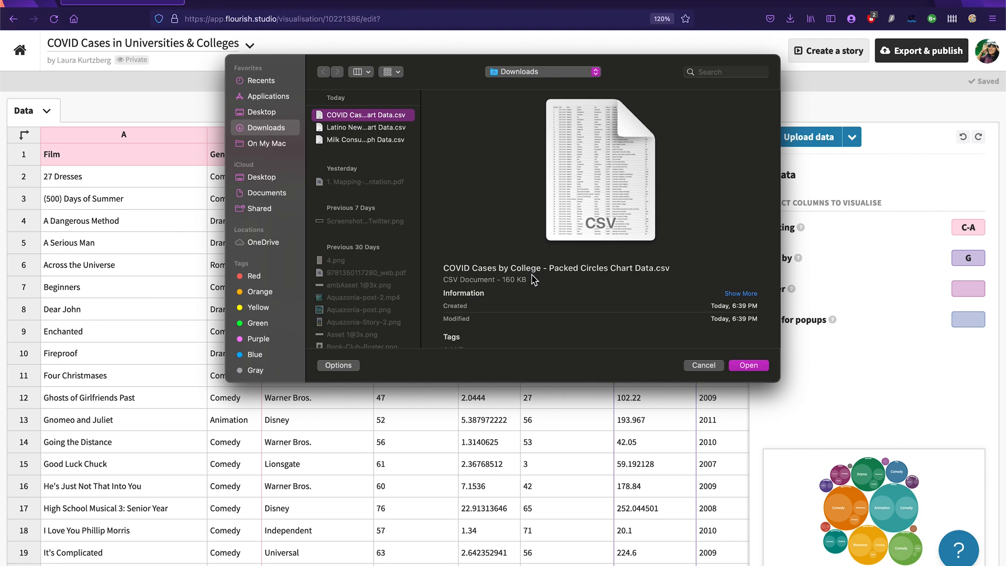
pyautogui.click(748, 366)
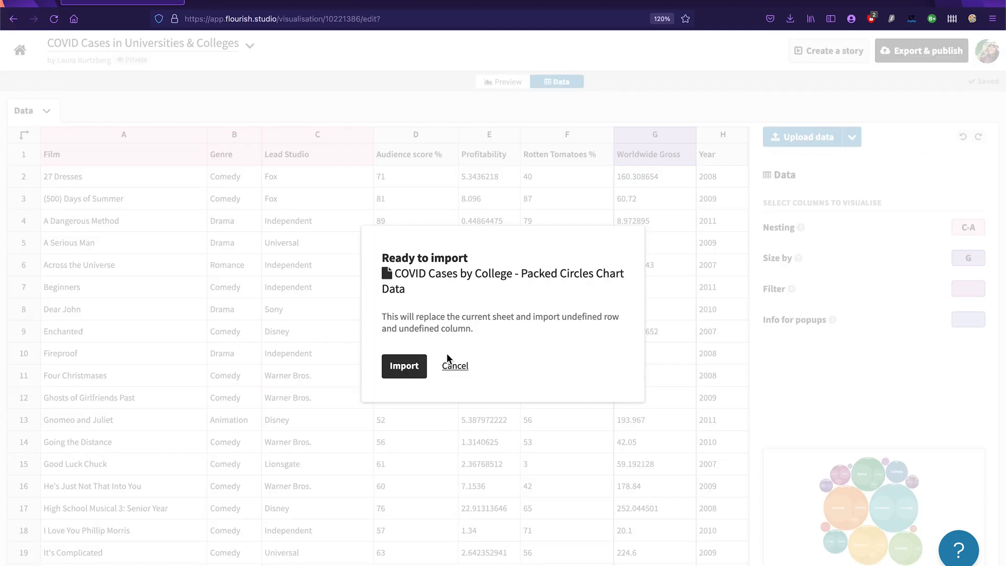
pyautogui.click(399, 375)
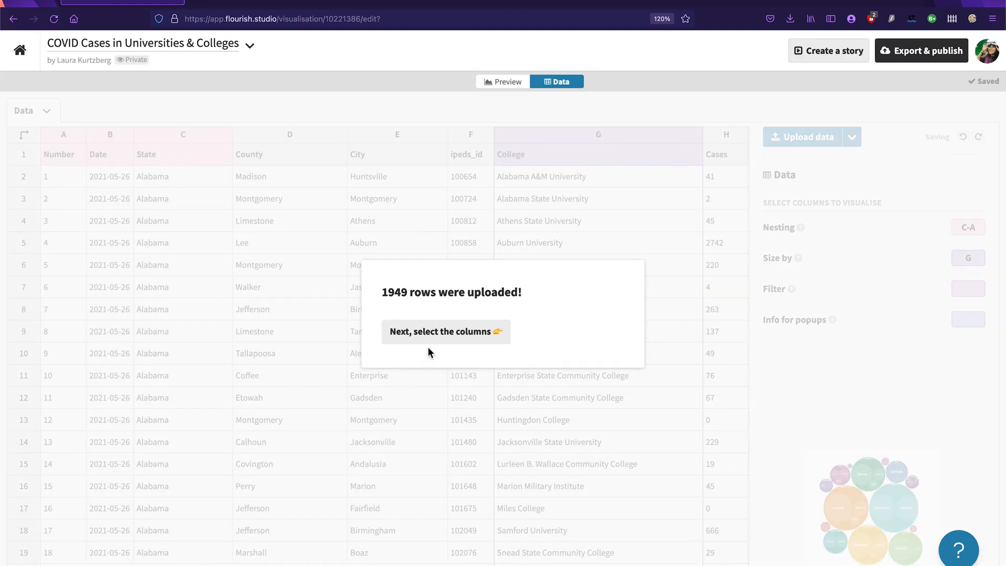
pyautogui.click(434, 332)
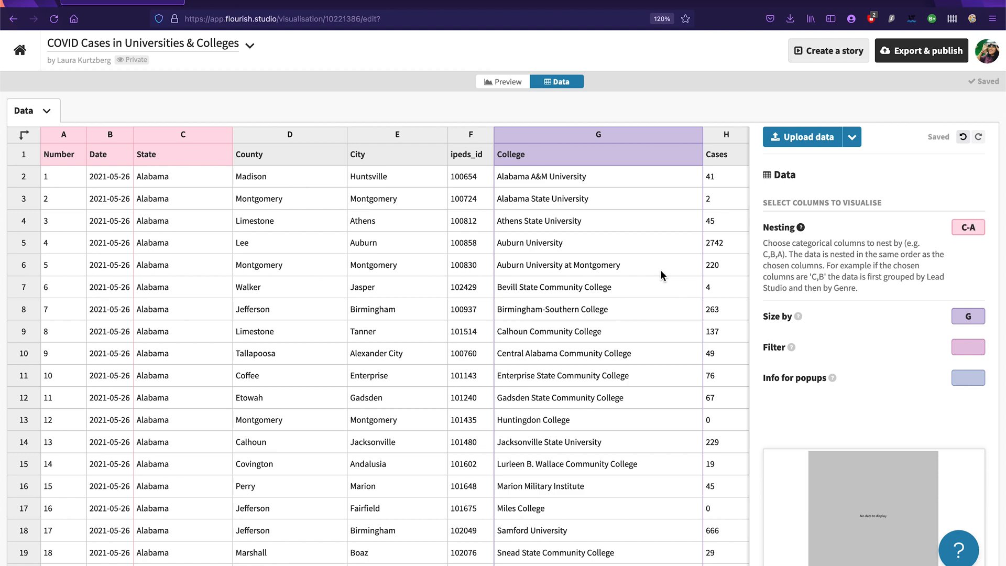
# Step: Set the Nesting columns to C,E,G so the circles group by State, City and College
pyautogui.click(511, 82)
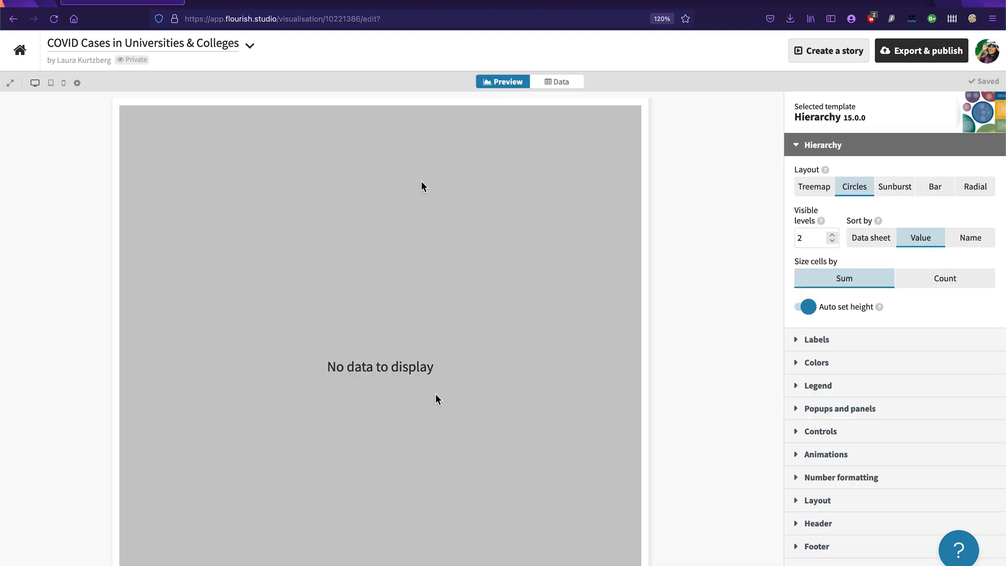
pyautogui.click(557, 82)
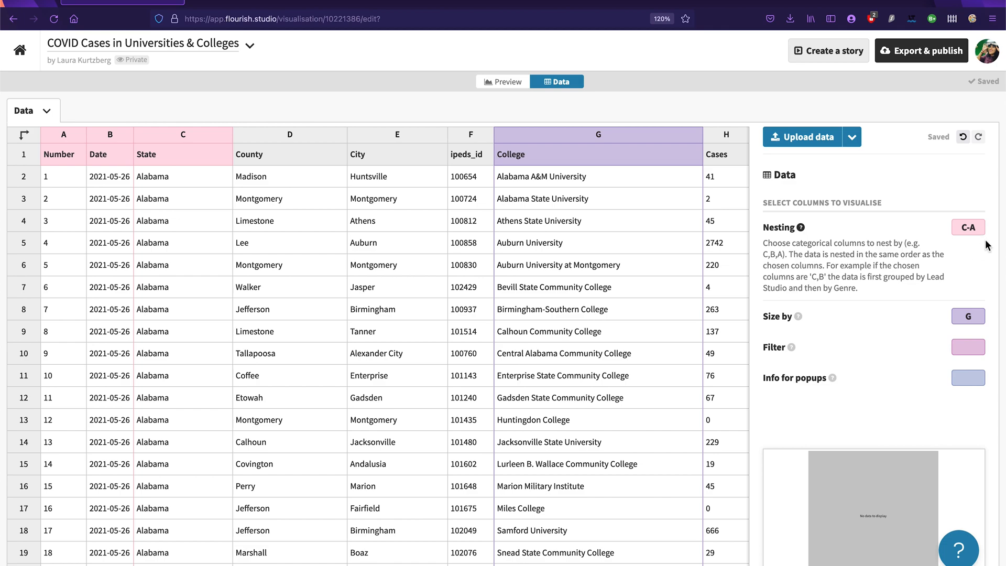
pyautogui.scroll(5, 776, 231)
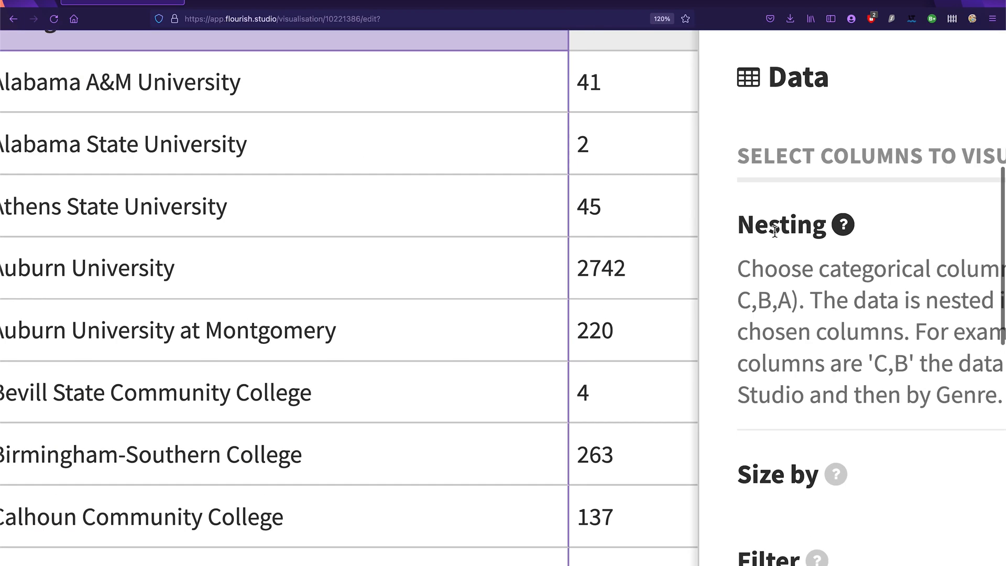
pyautogui.hscroll(3, 775, 231)
pyautogui.scroll(-5, 775, 232)
pyautogui.scroll(-1, 775, 234)
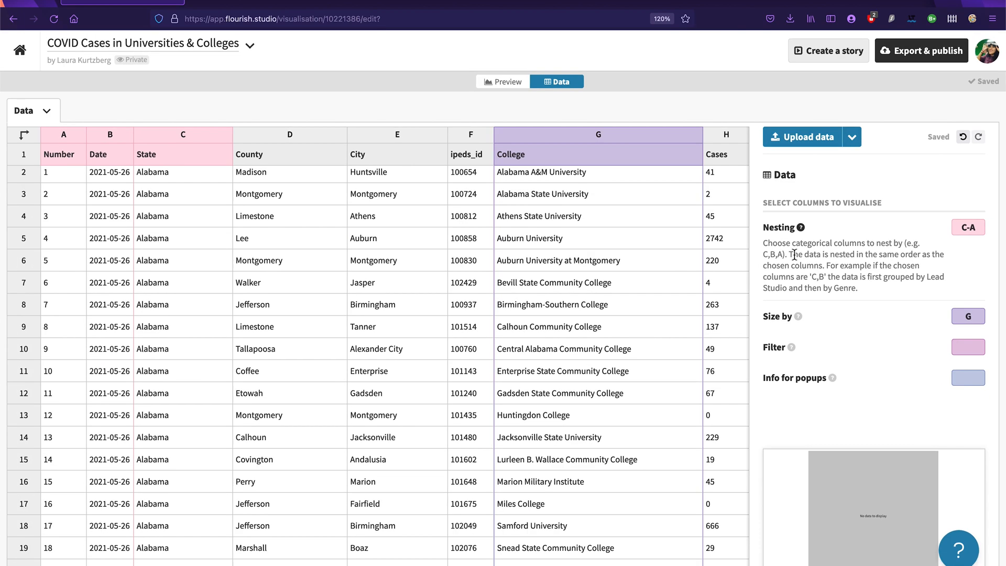
pyautogui.moveTo(982, 228); pyautogui.dragTo(943, 227)
pyautogui.press('BackSpace')
pyautogui.scroll(5, 972, 231)
pyautogui.hscroll(2, 972, 231)
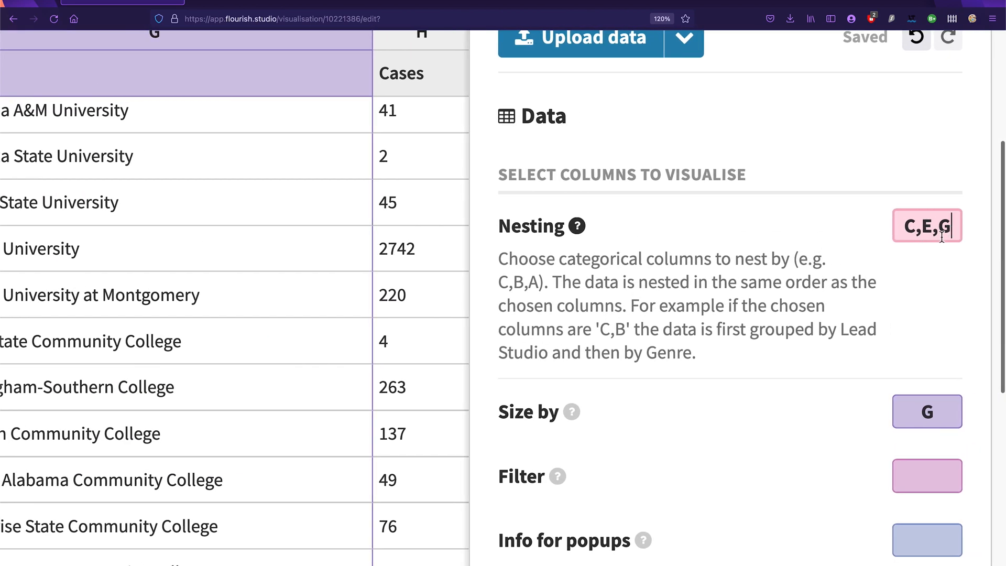
pyautogui.scroll(-5, 944, 322)
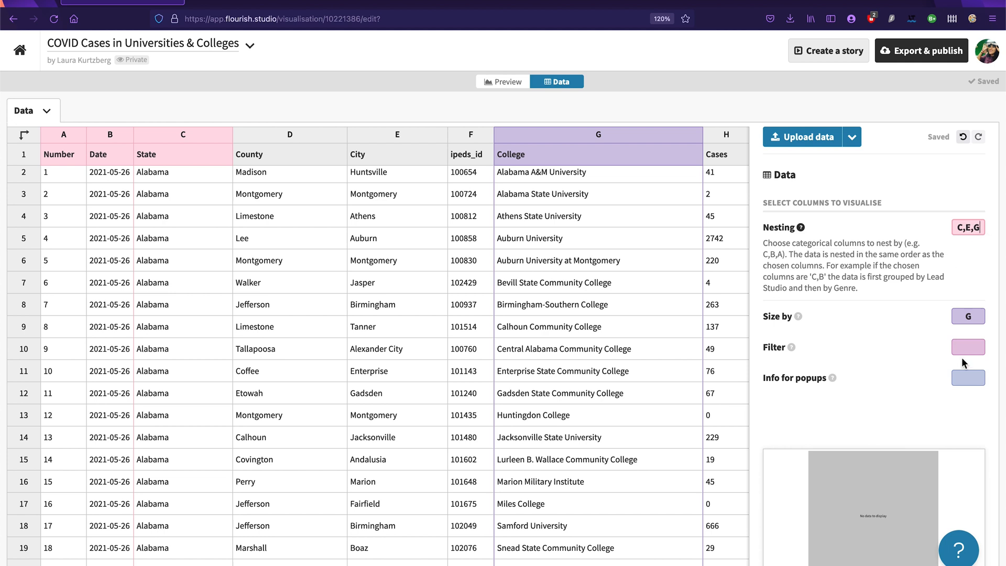
# Step: Size the circles by the Cases column H and filter the chart by the State column C
pyautogui.click(967, 318)
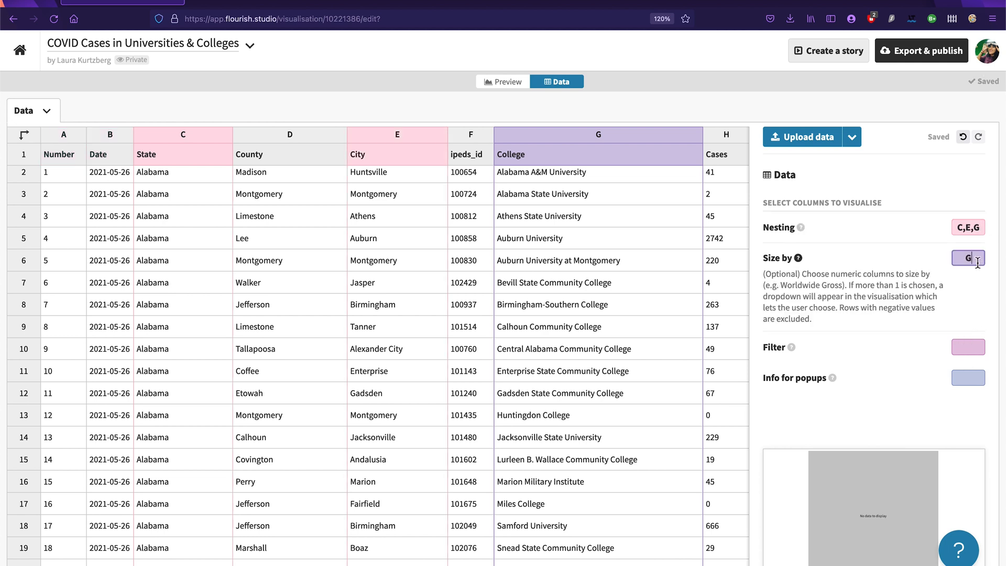
pyautogui.moveTo(978, 262); pyautogui.dragTo(883, 241)
pyautogui.write('H')
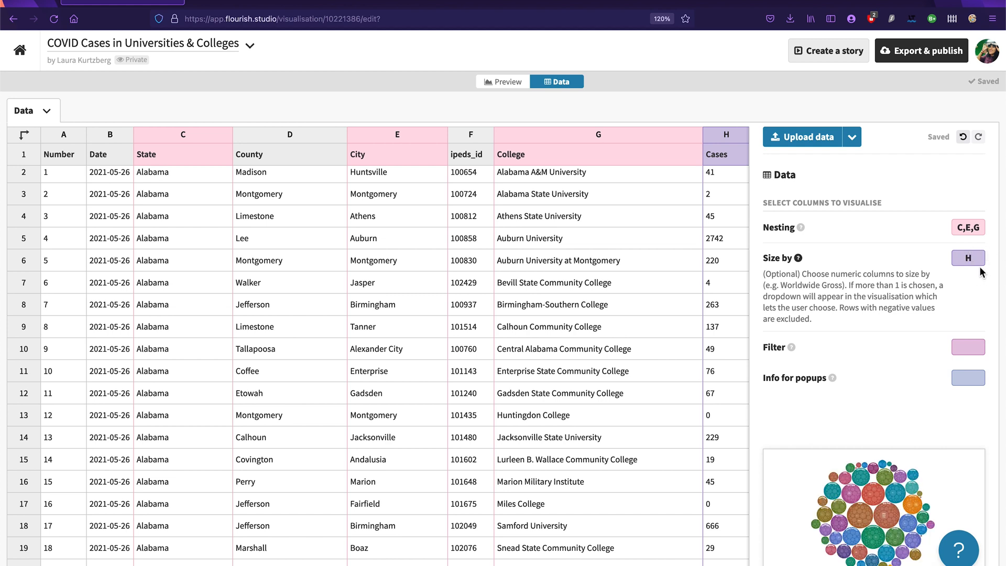
pyautogui.press('Tab')
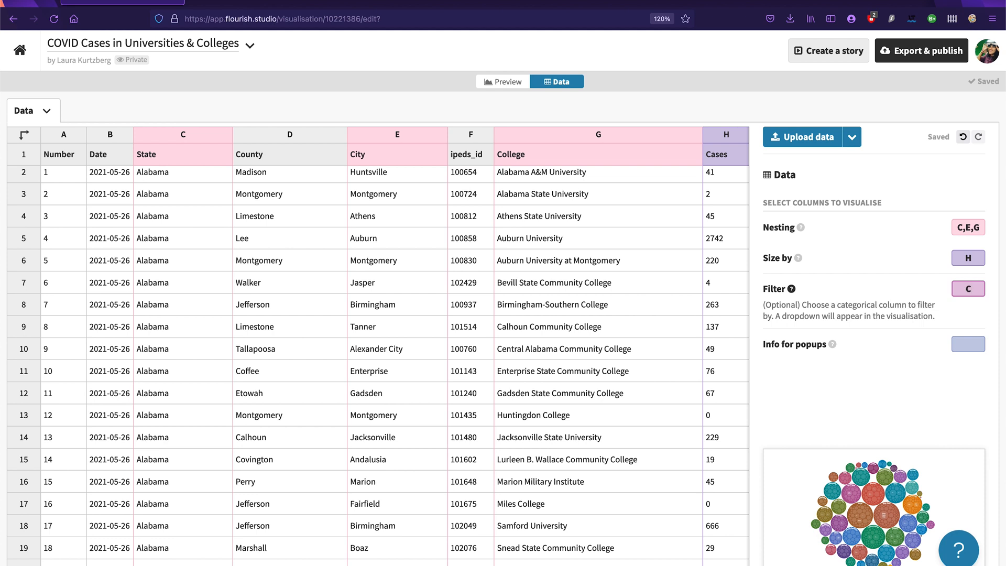
pyautogui.write('C')
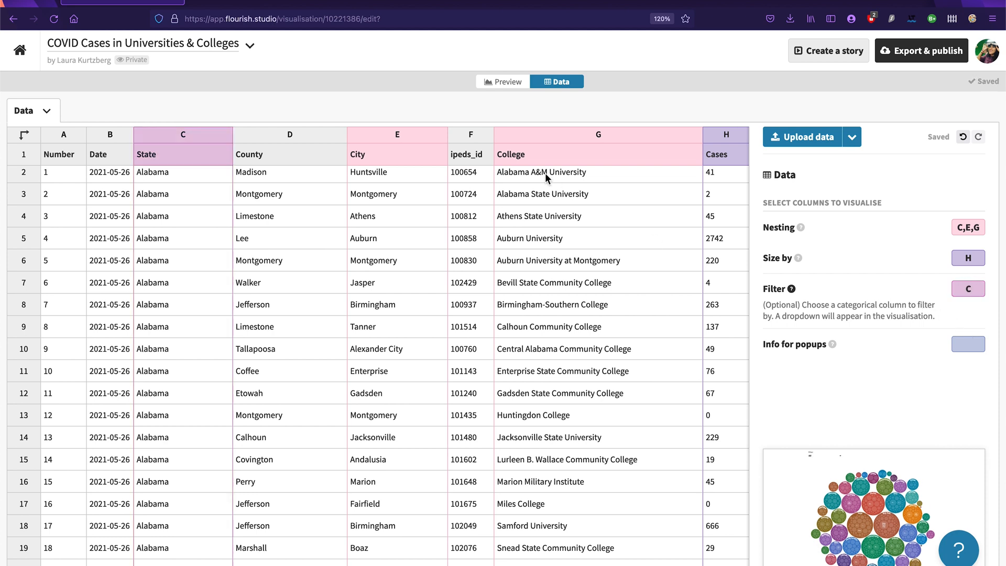
# Step: Preview the packed circles chart and drill down into Florida and its Miami circle to examine the colleges
pyautogui.click(514, 86)
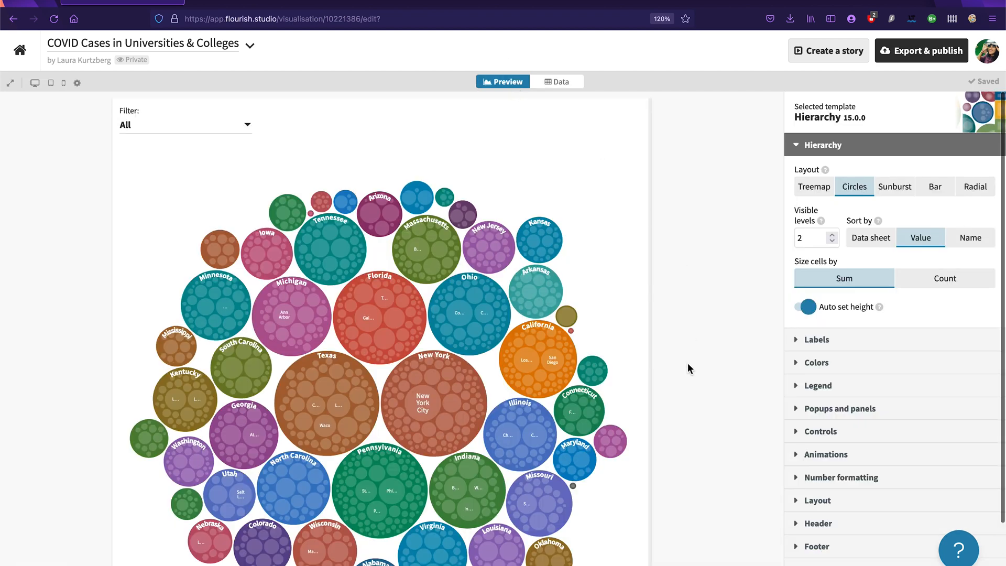
pyautogui.scroll(-2, 688, 363)
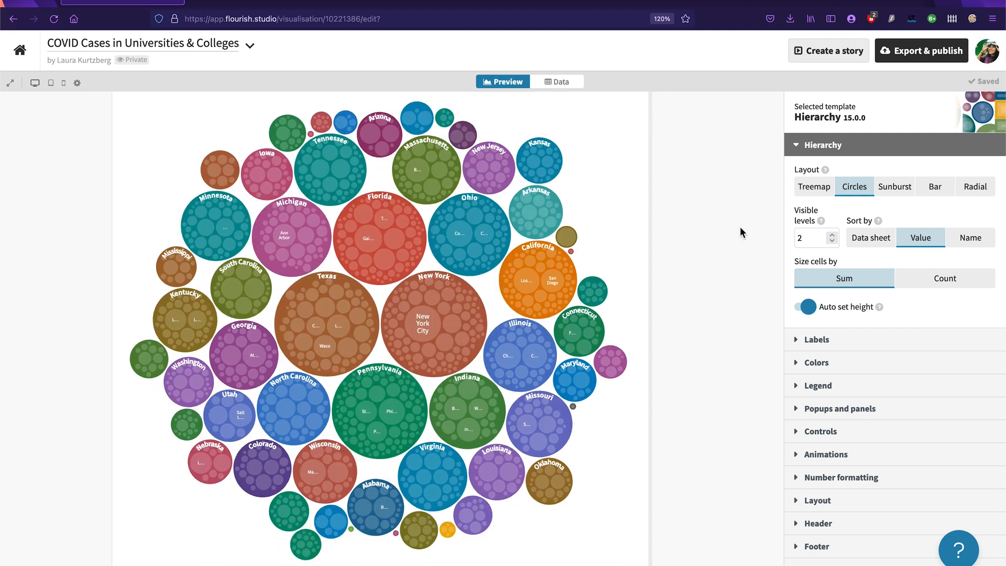
pyautogui.scroll(1, 637, 316)
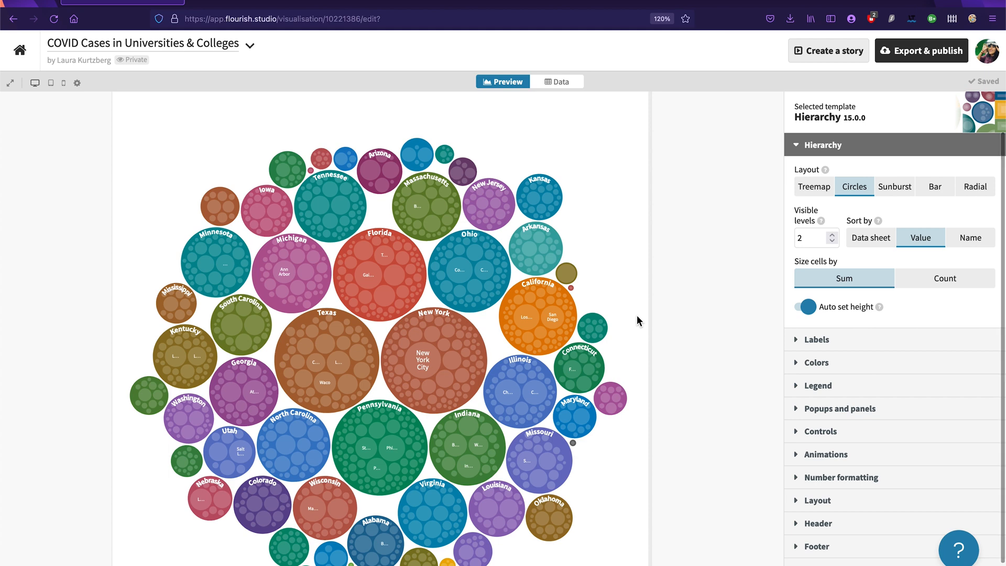
pyautogui.moveTo(380, 237)
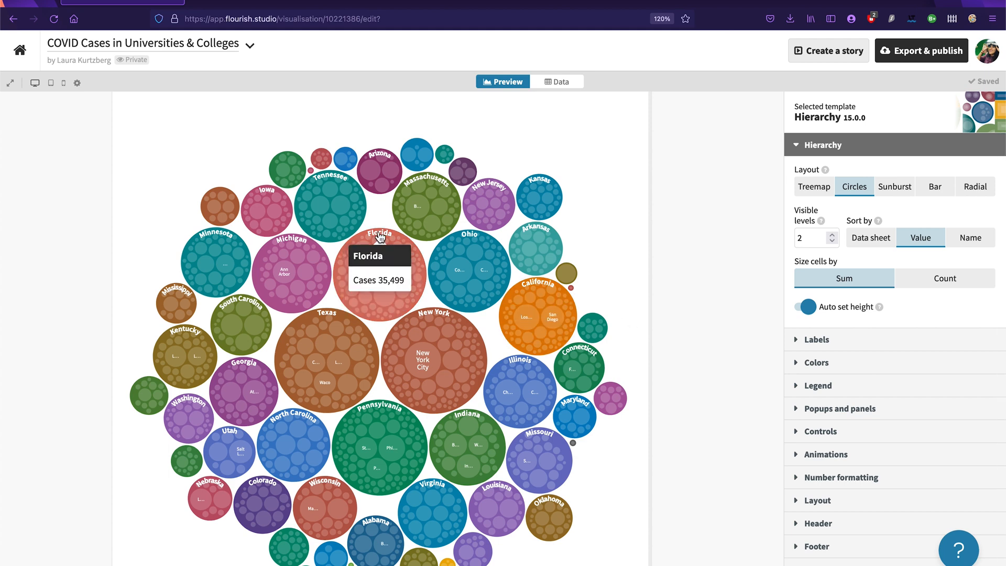
pyautogui.click(401, 239)
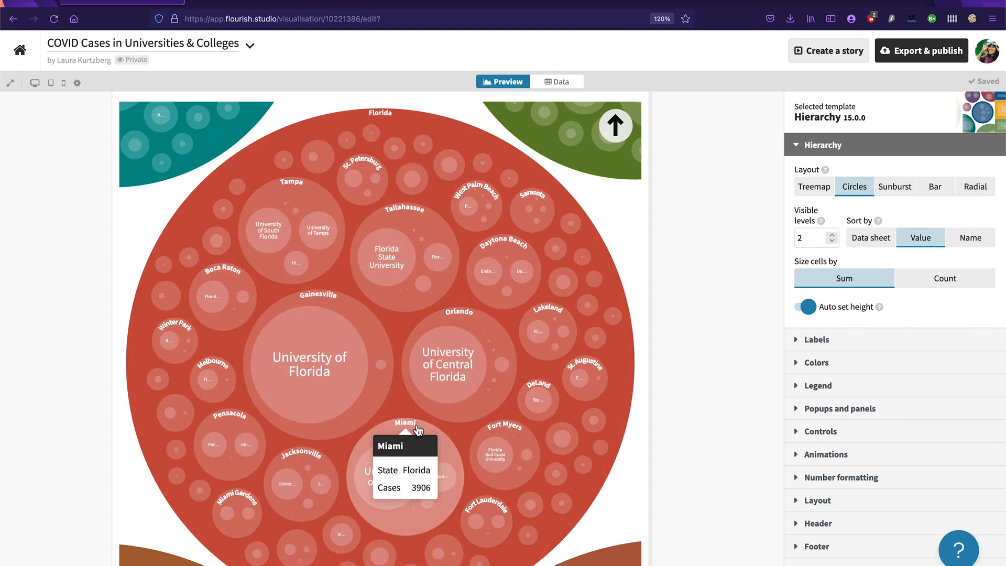
pyautogui.click(420, 426)
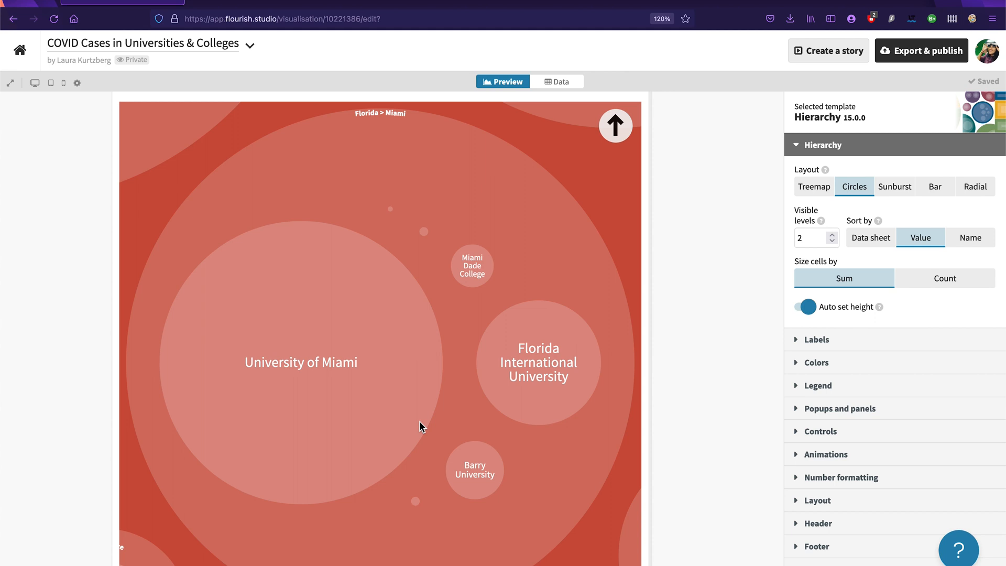
pyautogui.moveTo(269, 336)
pyautogui.moveTo(262, 399)
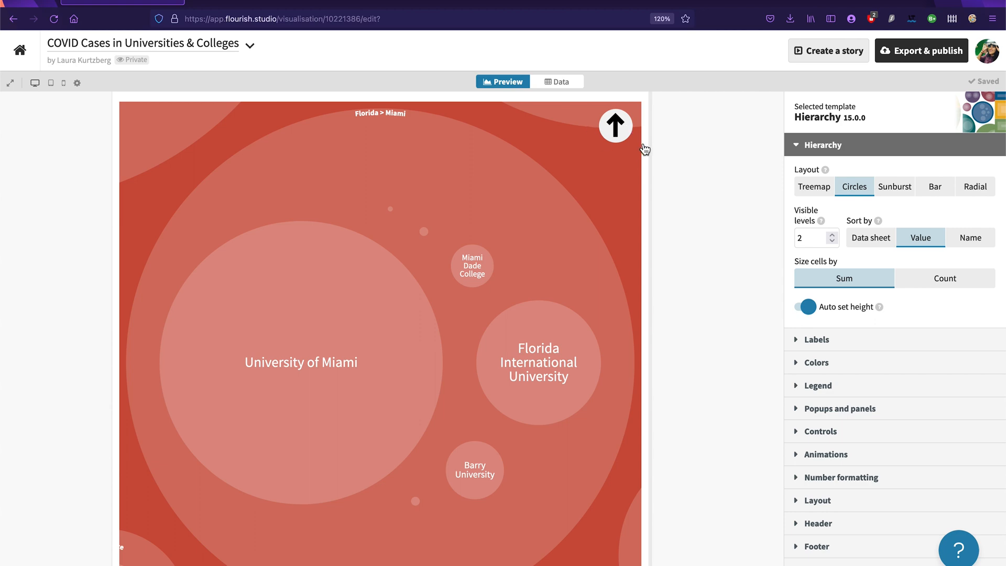
# Step: Return from the Miami circle to the full chart and reload the page to redraw its labels
pyautogui.click(614, 128)
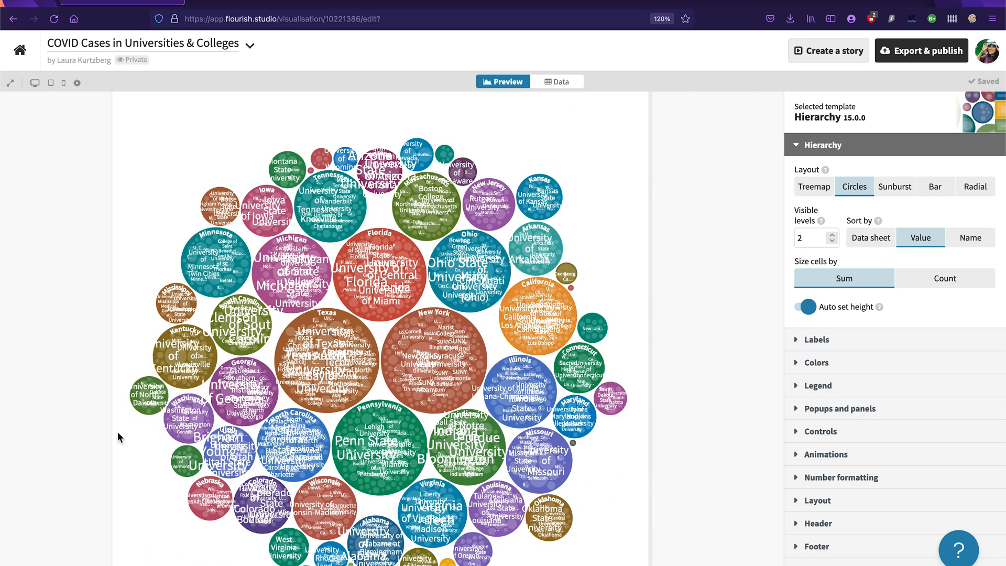
pyautogui.scroll(-2, 751, 270)
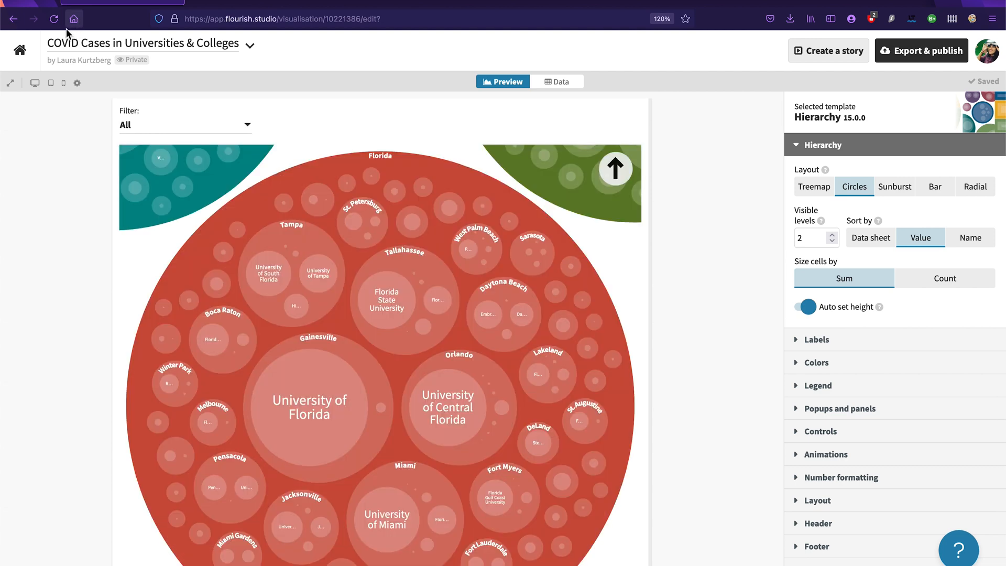
pyautogui.click(54, 24)
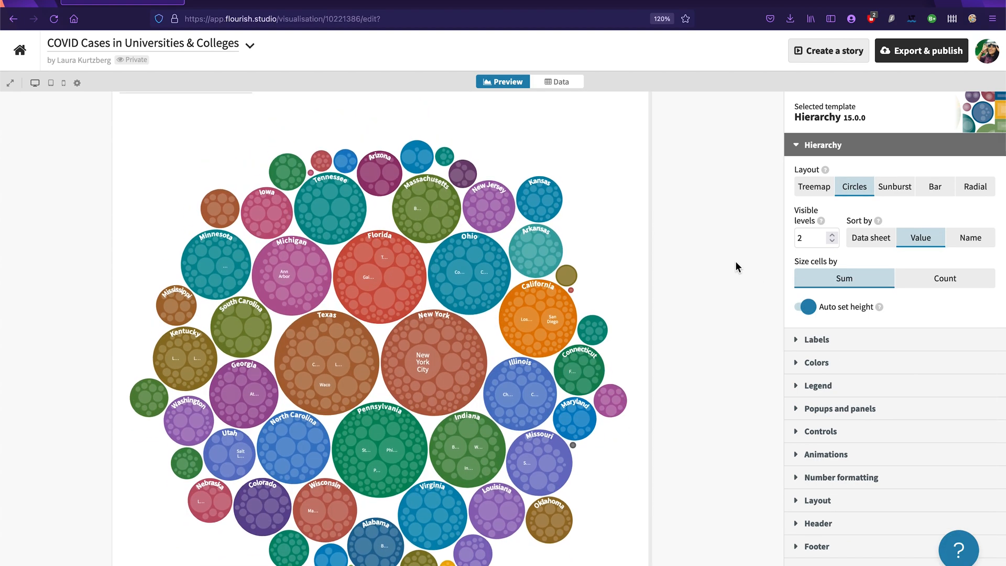
# Step: Try the Treemap, Sunburst, Bar and Radial layouts for the hierarchy and switch back to Circles
pyautogui.click(817, 189)
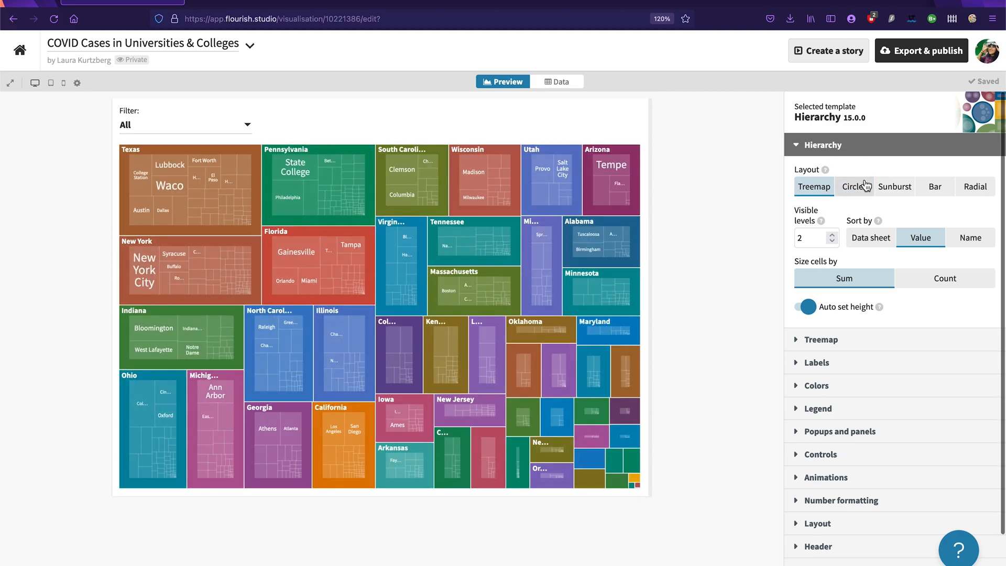
pyautogui.click(908, 193)
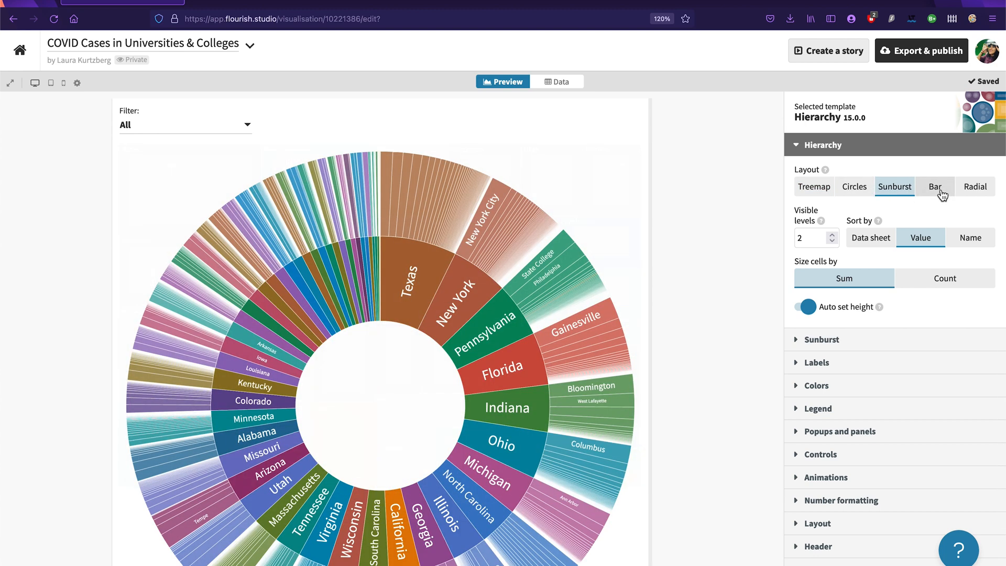
pyautogui.click(943, 195)
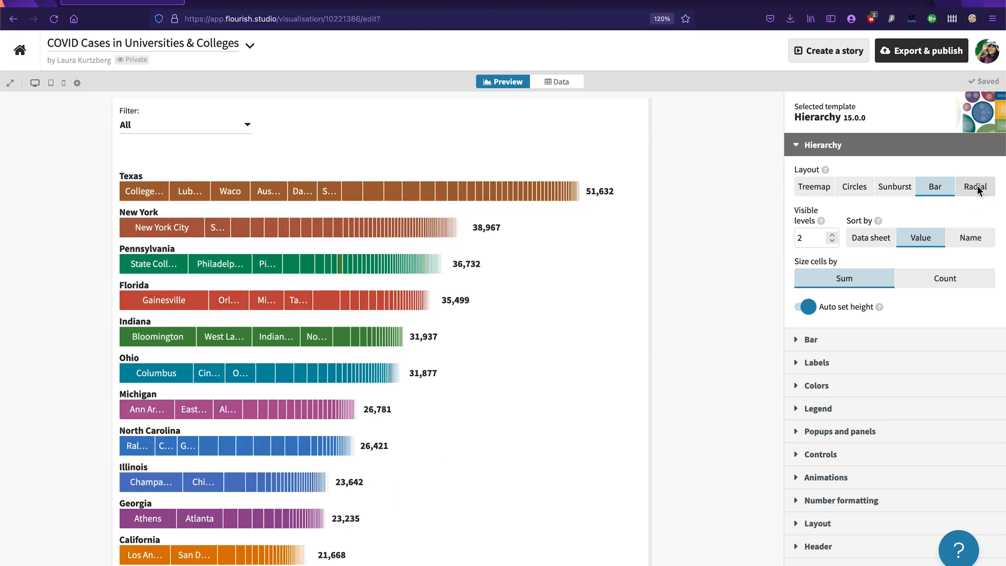
pyautogui.click(978, 190)
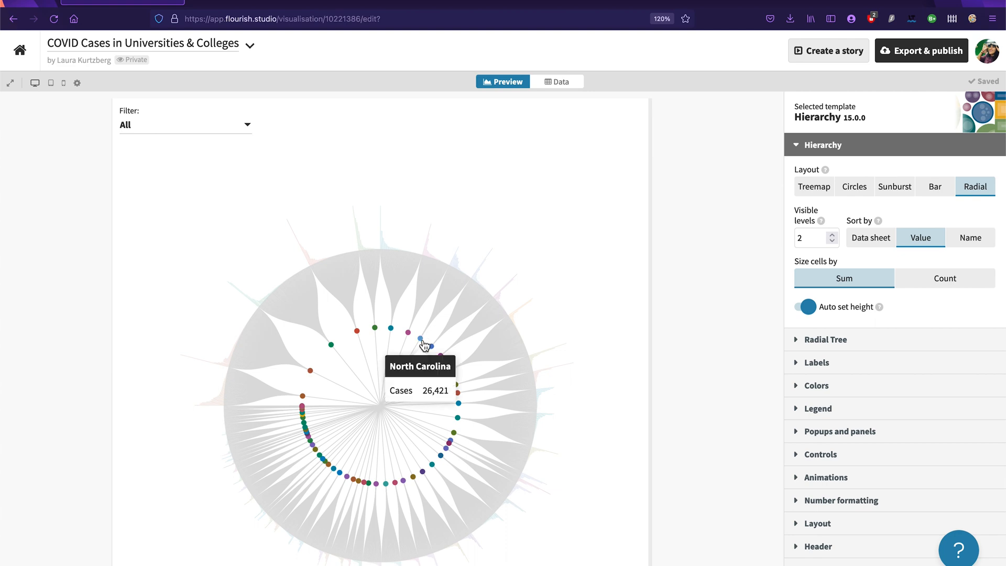
pyautogui.click(855, 195)
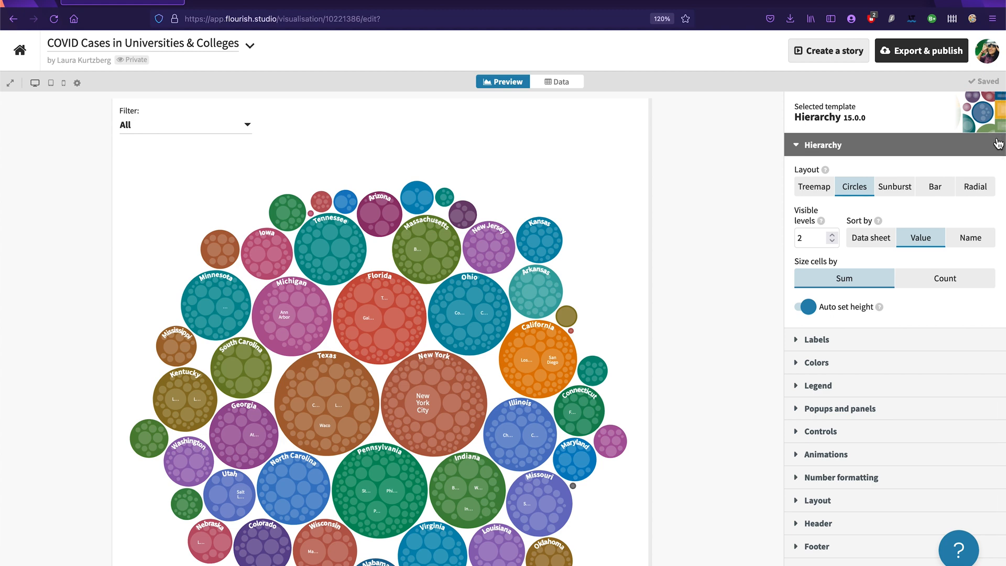
# Step: Apply the Farrow & Ball colour palette to the packed circles and look over the recoloured chart
pyautogui.scroll(-1, 921, 320)
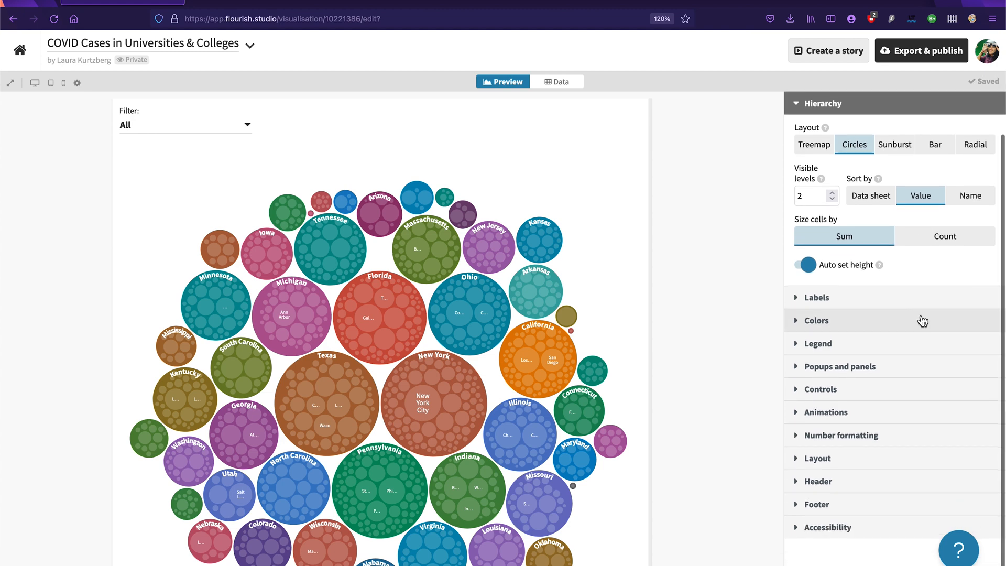
pyautogui.scroll(1, 839, 246)
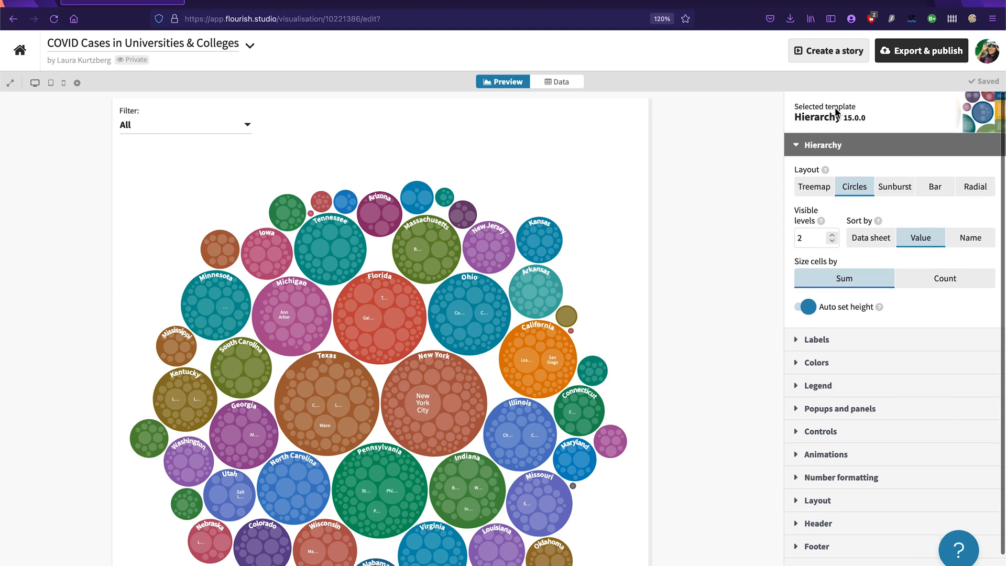
pyautogui.click(825, 147)
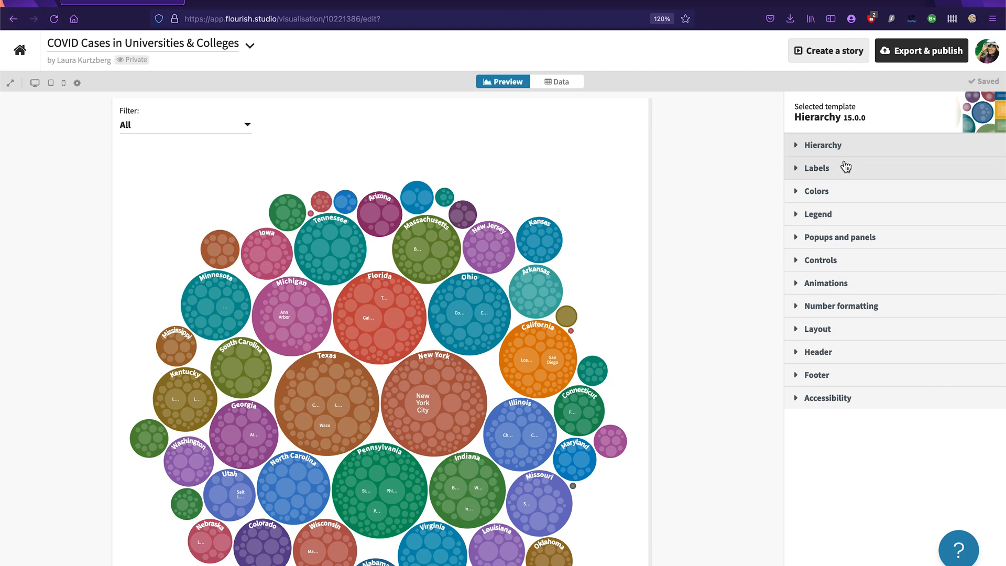
pyautogui.click(833, 194)
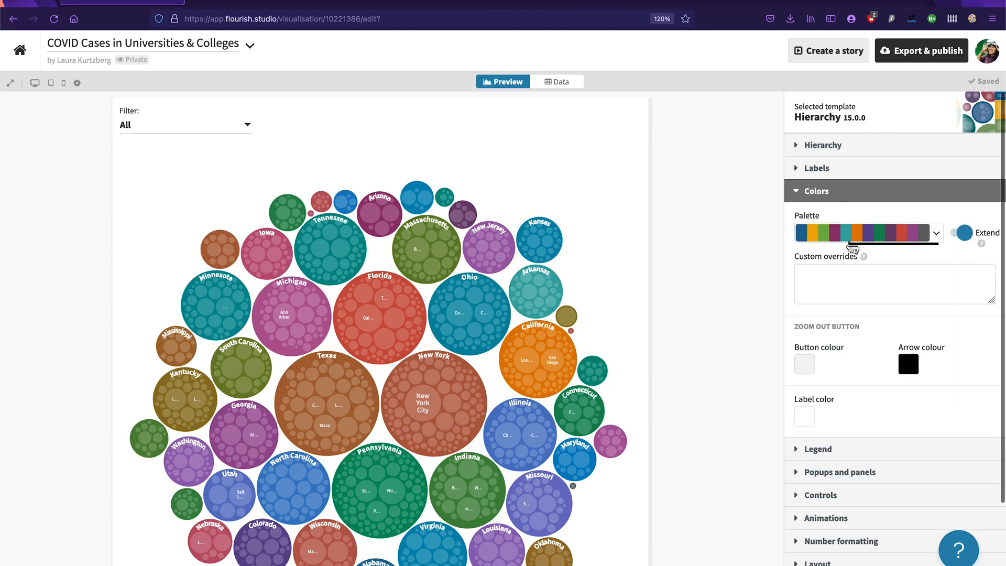
pyautogui.click(854, 235)
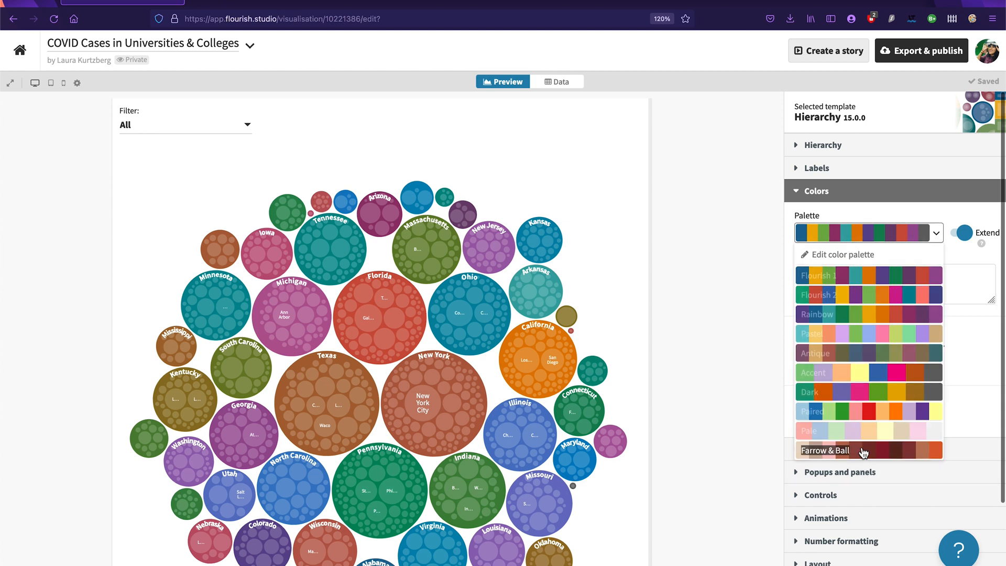
pyautogui.click(860, 452)
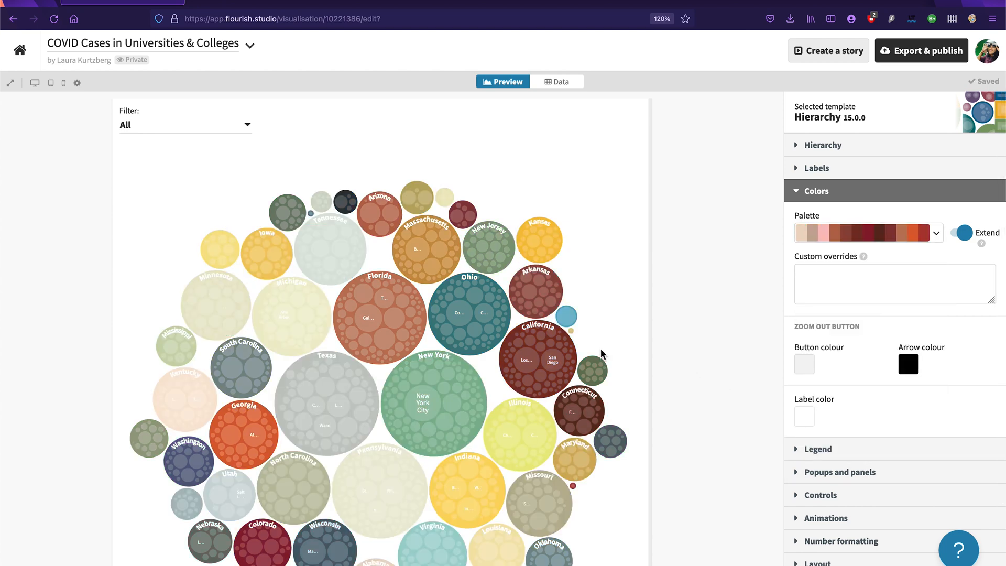
pyautogui.scroll(-3, 602, 360)
pyautogui.moveTo(561, 273)
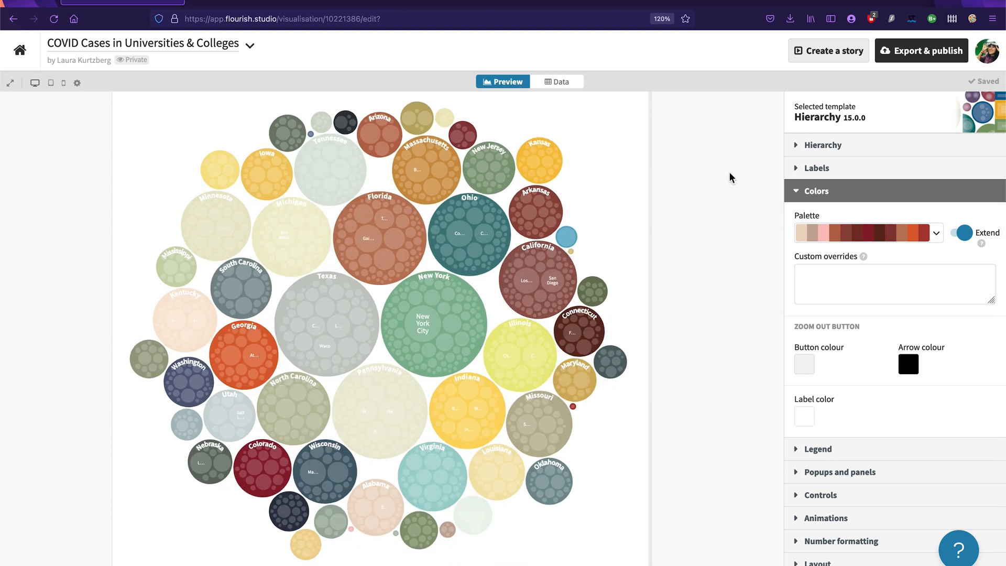
pyautogui.scroll(3, 733, 181)
pyautogui.scroll(-1, 606, 281)
pyautogui.scroll(-1, 605, 281)
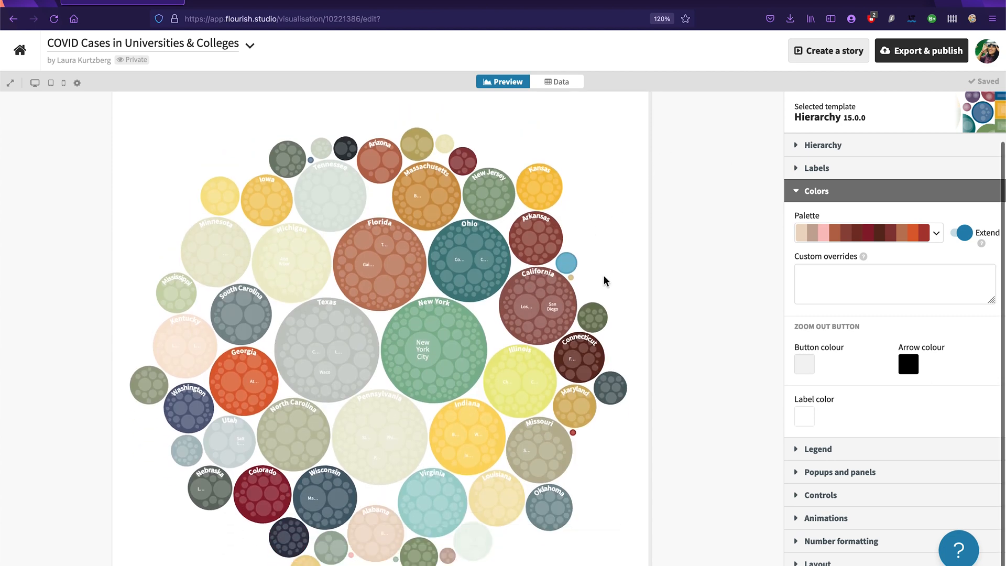
pyautogui.scroll(2, 605, 281)
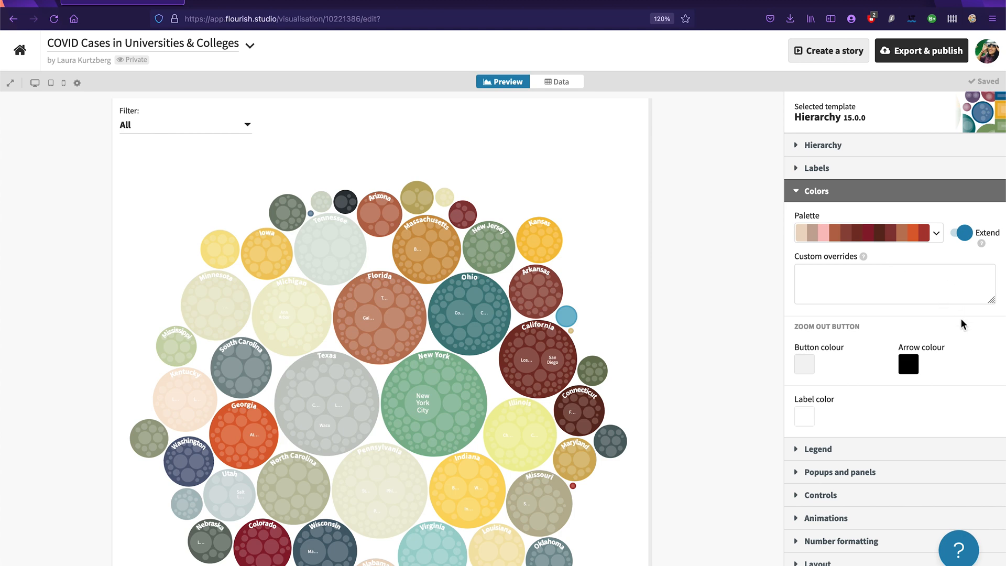
# Step: Set the chart's layout background colour to near-black and check the state filter's list against it
pyautogui.scroll(-3, 961, 400)
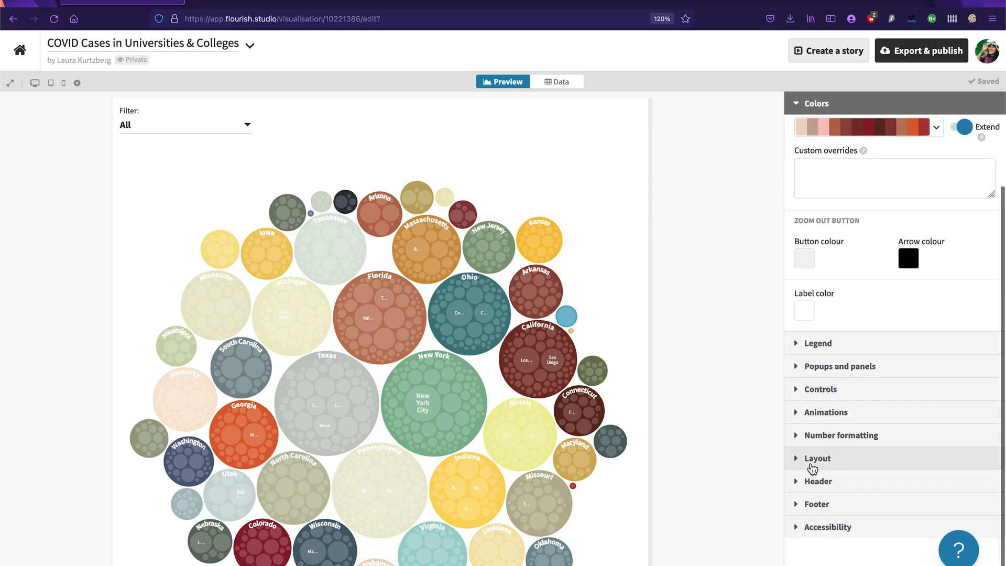
pyautogui.click(810, 464)
pyautogui.scroll(-3, 906, 313)
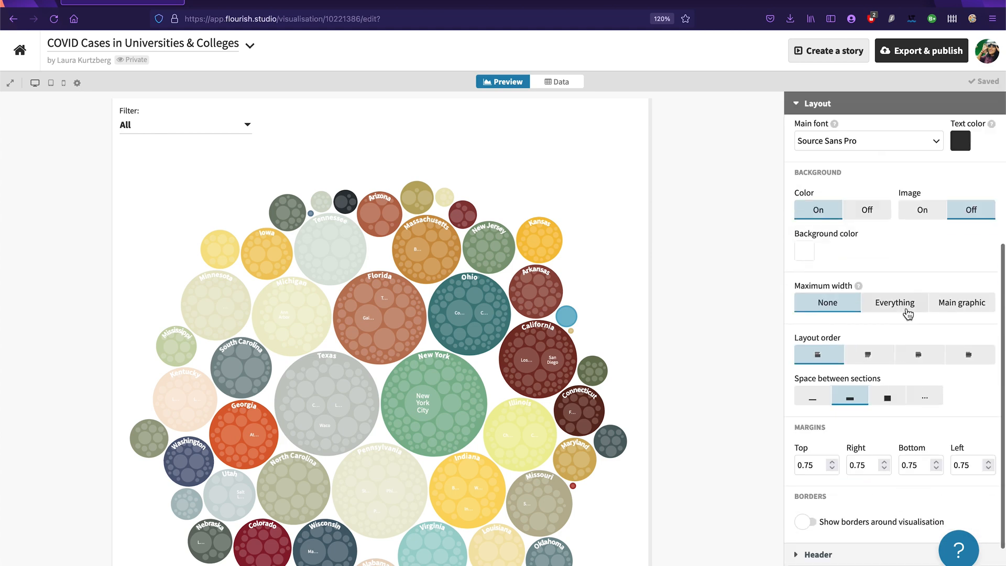
pyautogui.click(799, 251)
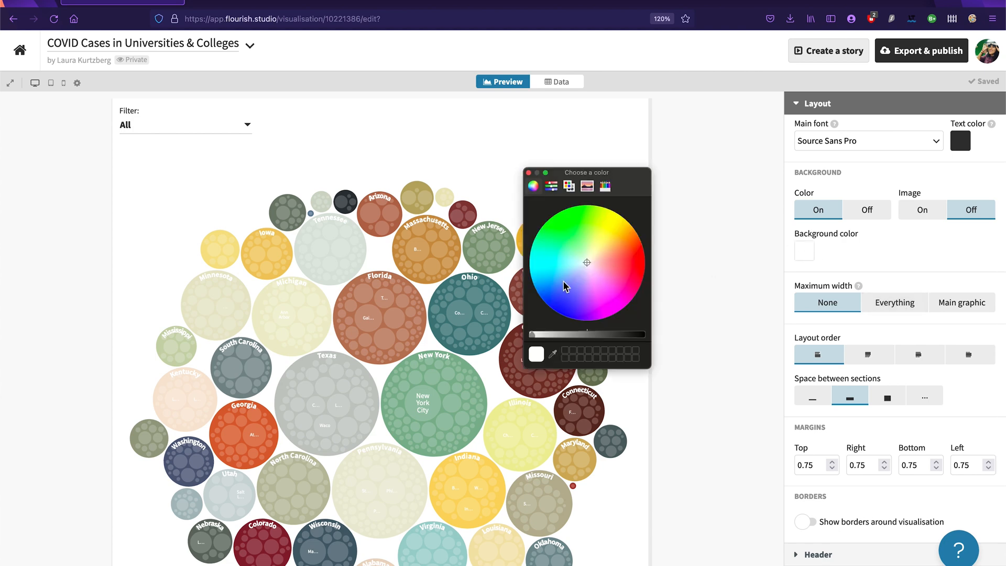
pyautogui.moveTo(533, 335); pyautogui.dragTo(639, 340)
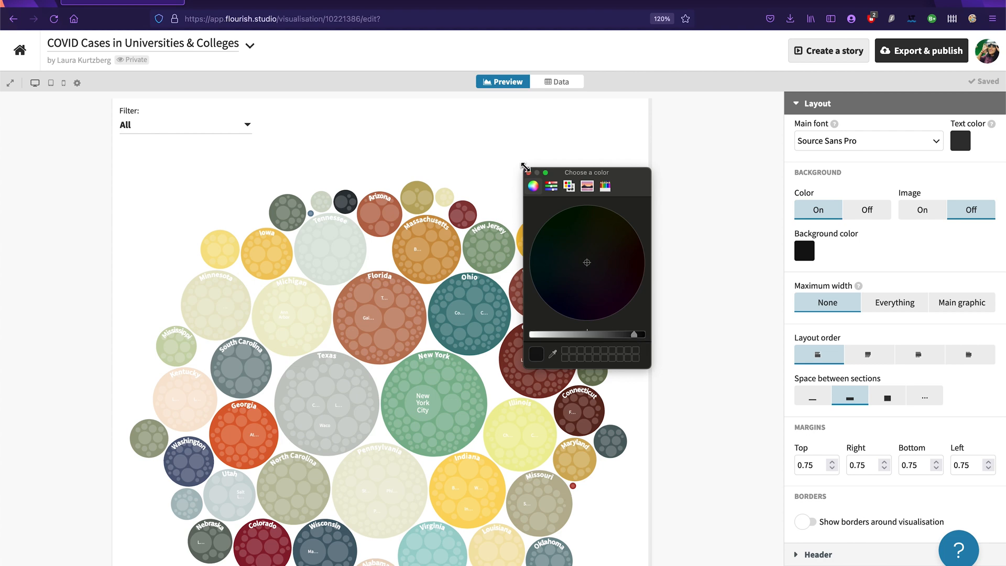
pyautogui.click(529, 173)
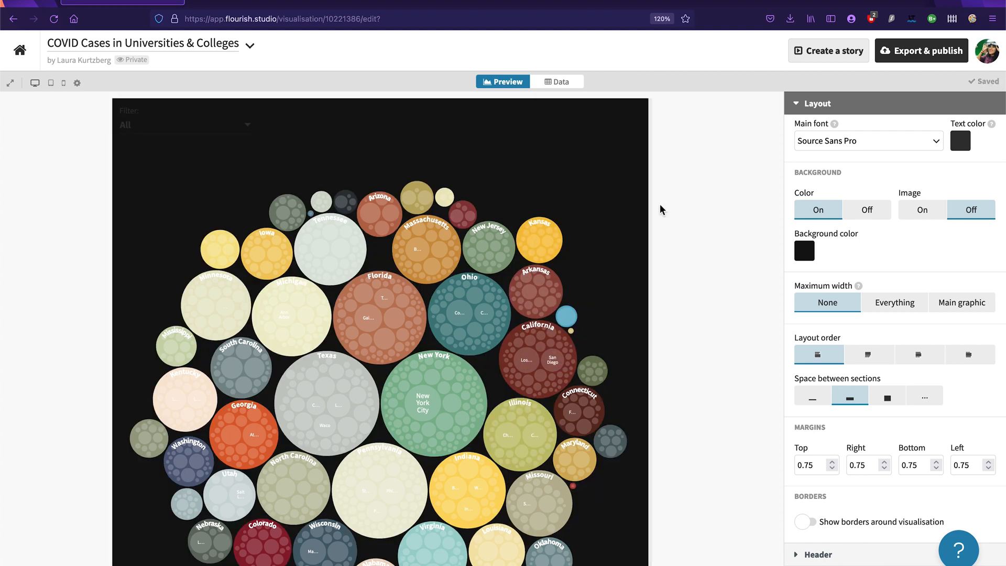
pyautogui.click(204, 127)
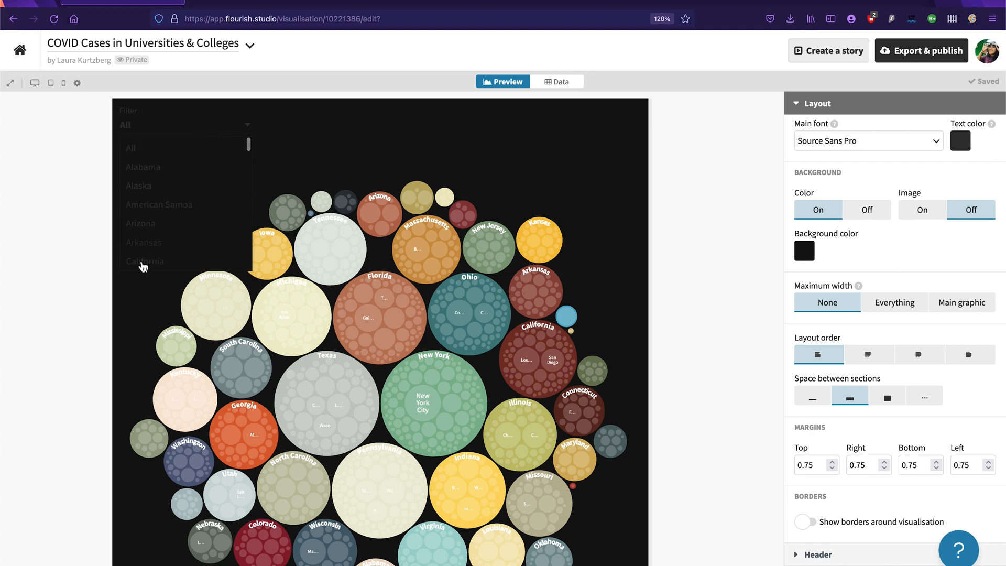
pyautogui.click(254, 127)
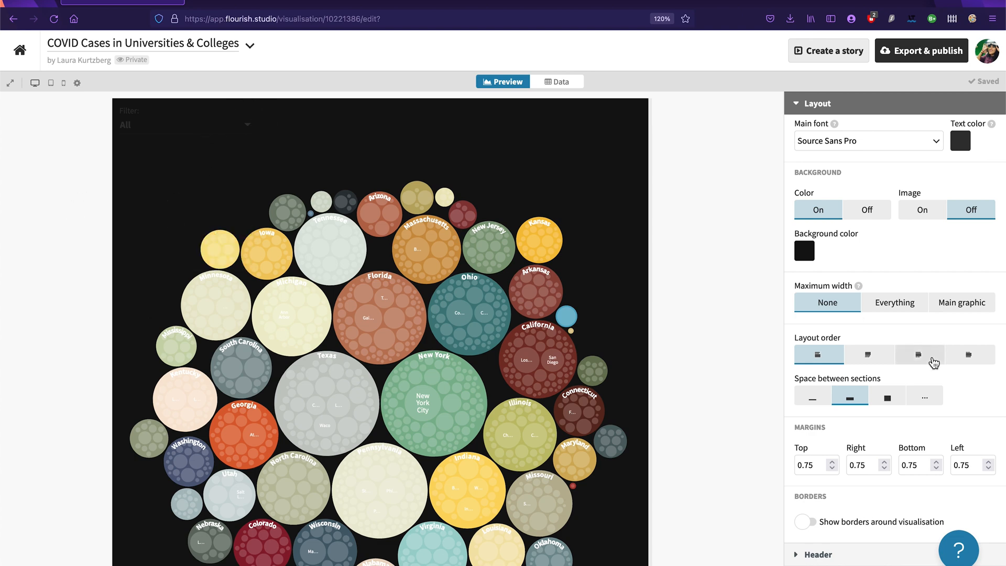
# Step: Change the chart's main font to Roboto Condensed
pyautogui.scroll(2, 907, 331)
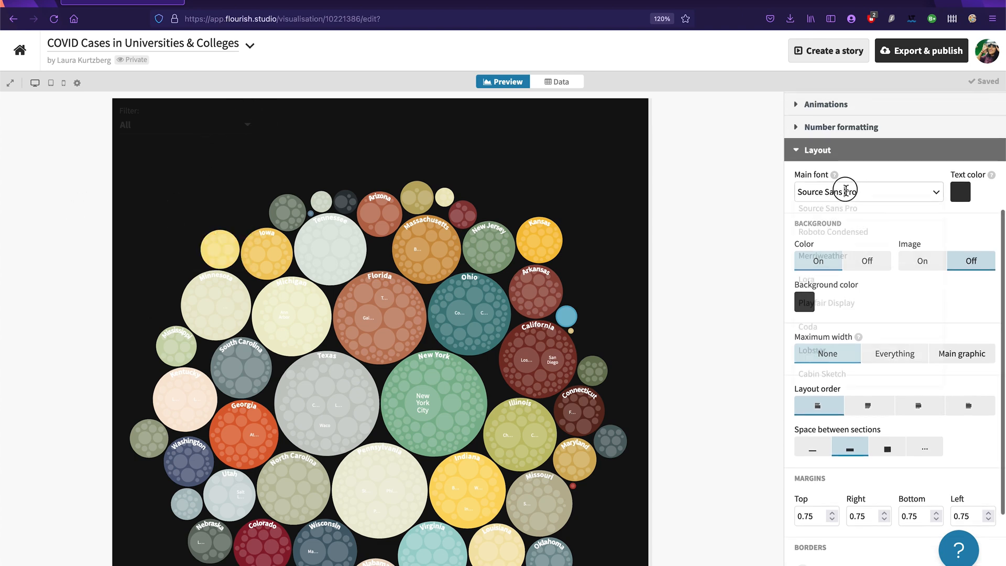
pyautogui.click(847, 193)
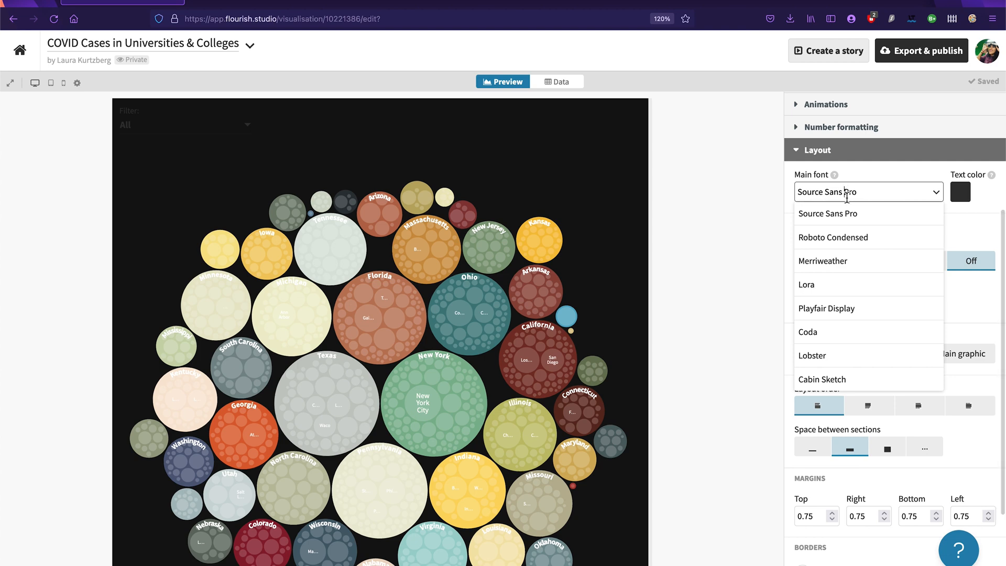
pyautogui.click(885, 242)
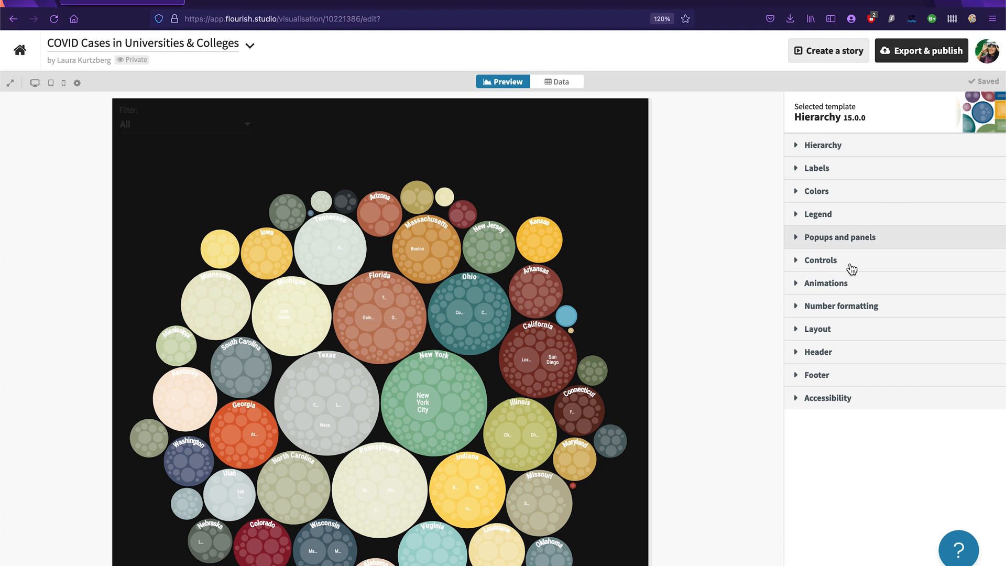
# Step: Set the text colour of the control buttons to white, leaving button border styles off
pyautogui.click(818, 266)
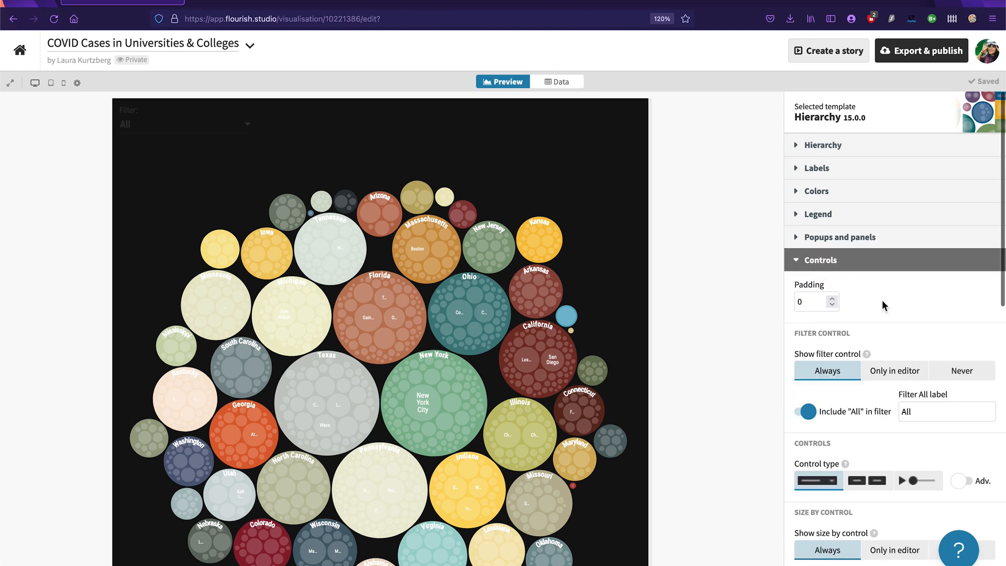
pyautogui.scroll(-2, 883, 301)
pyautogui.scroll(-5, 885, 375)
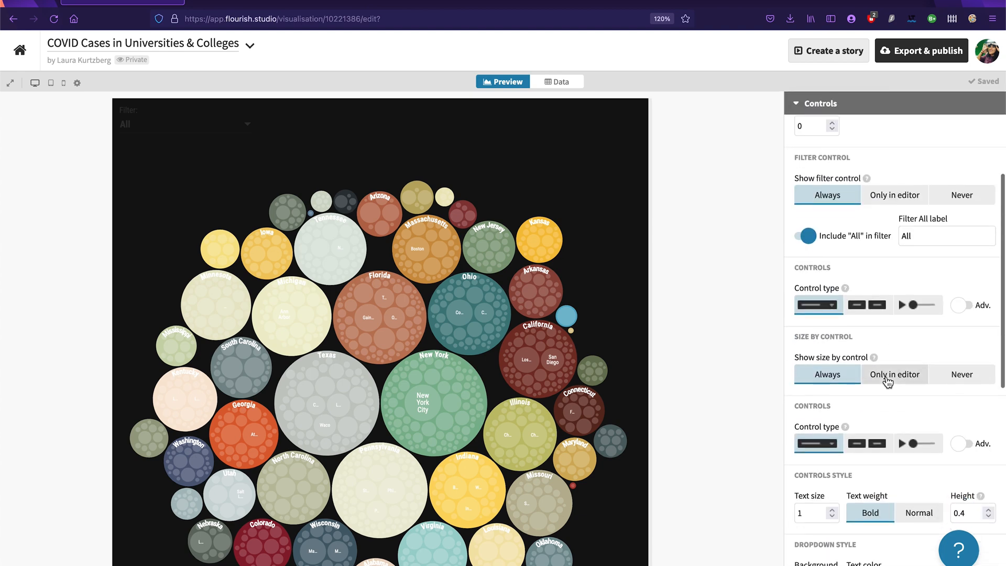
pyautogui.scroll(-5, 885, 380)
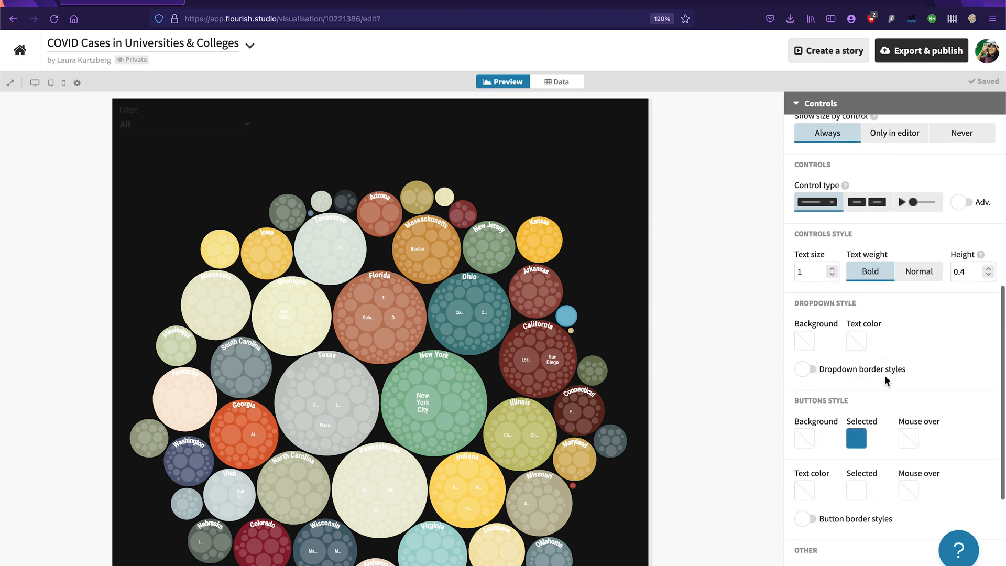
pyautogui.scroll(-3, 886, 379)
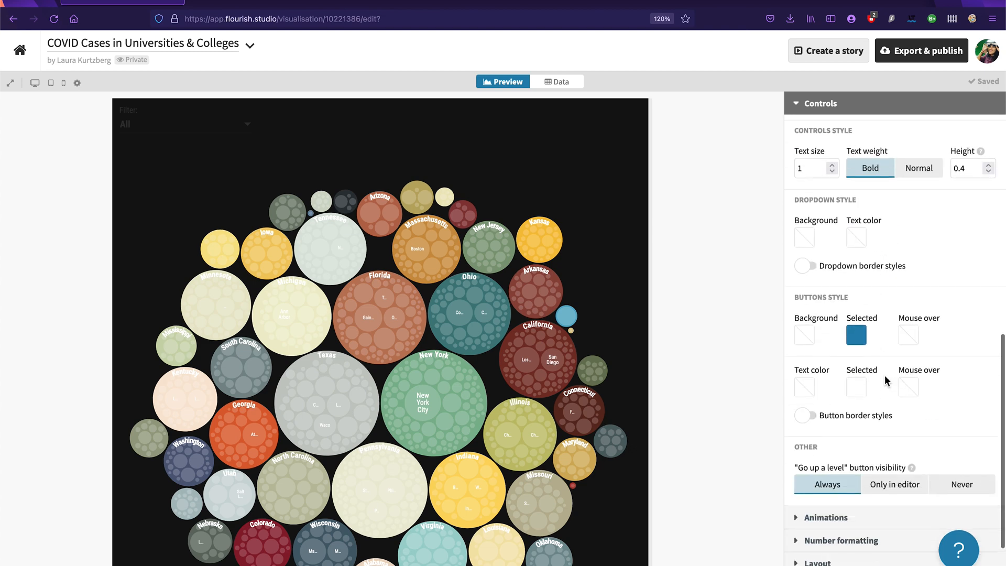
pyautogui.click(805, 385)
pyautogui.moveTo(570, 340); pyautogui.dragTo(643, 335)
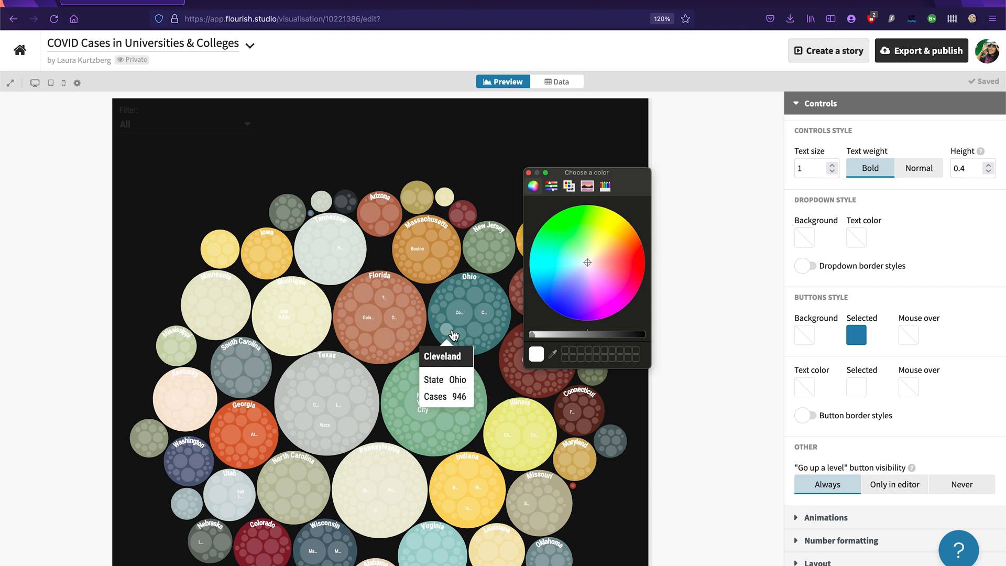
pyautogui.click(529, 173)
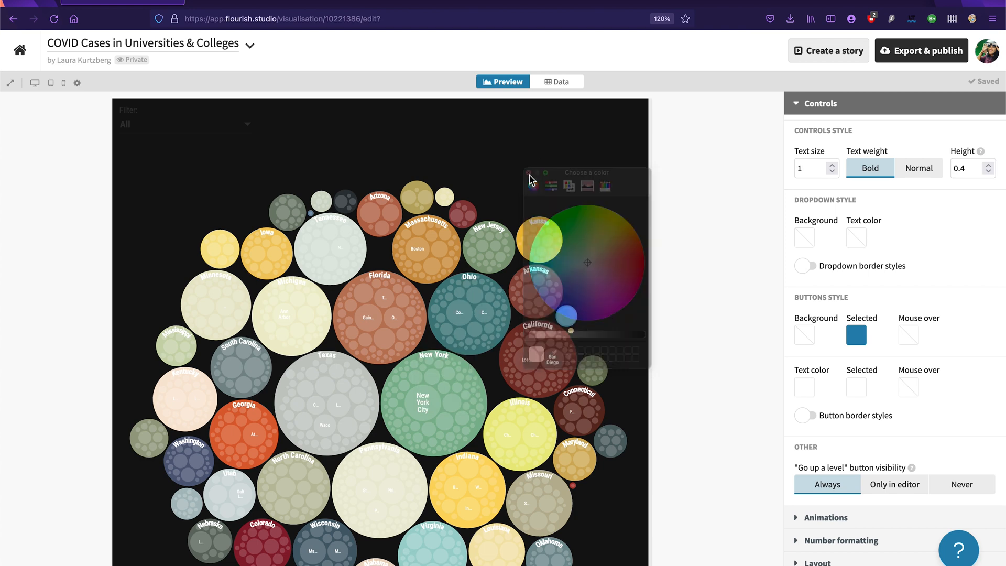
pyautogui.click(945, 414)
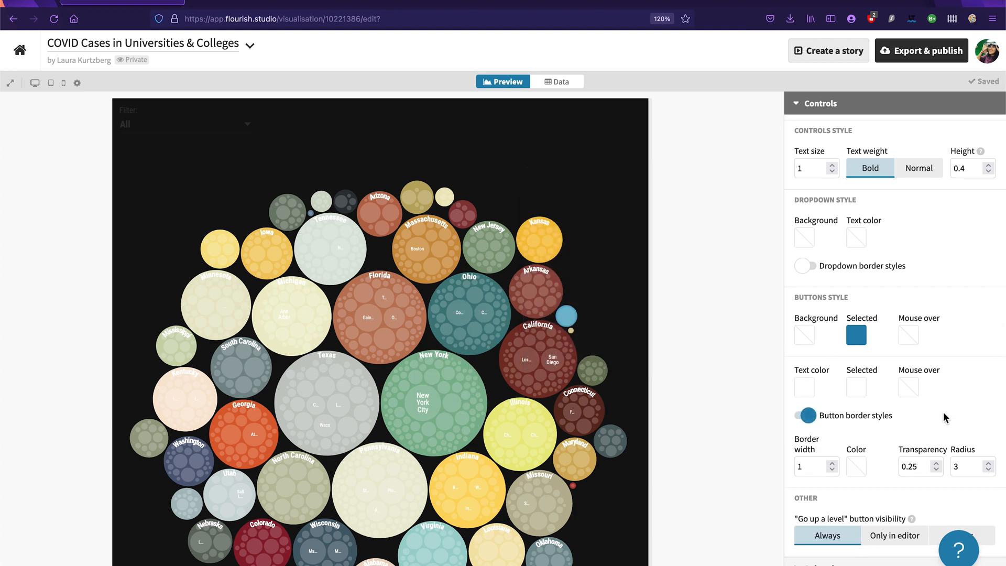
pyautogui.click(797, 417)
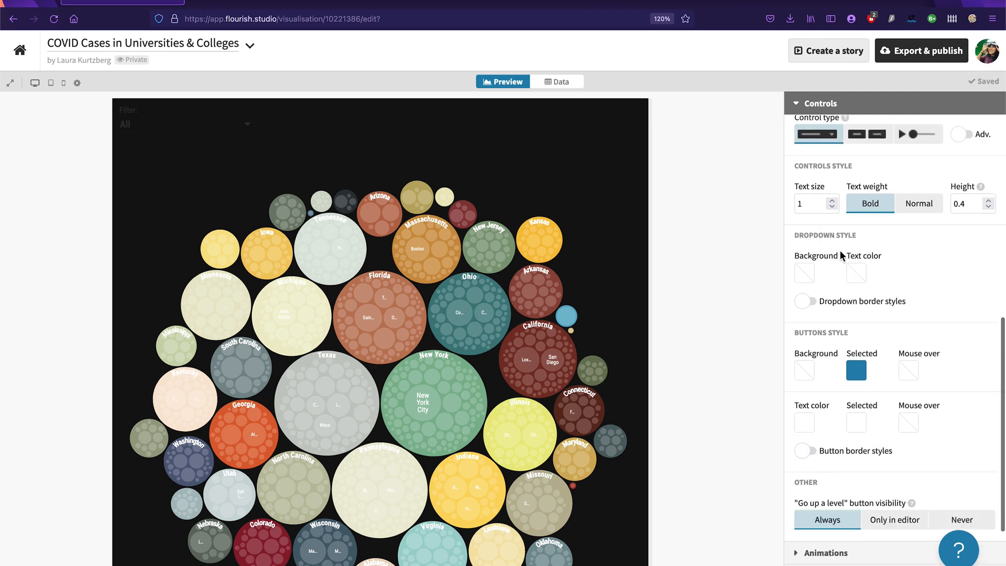
# Step: Set the filter dropdown's text colour to white and open the state list to check it
pyautogui.scroll(1, 840, 275)
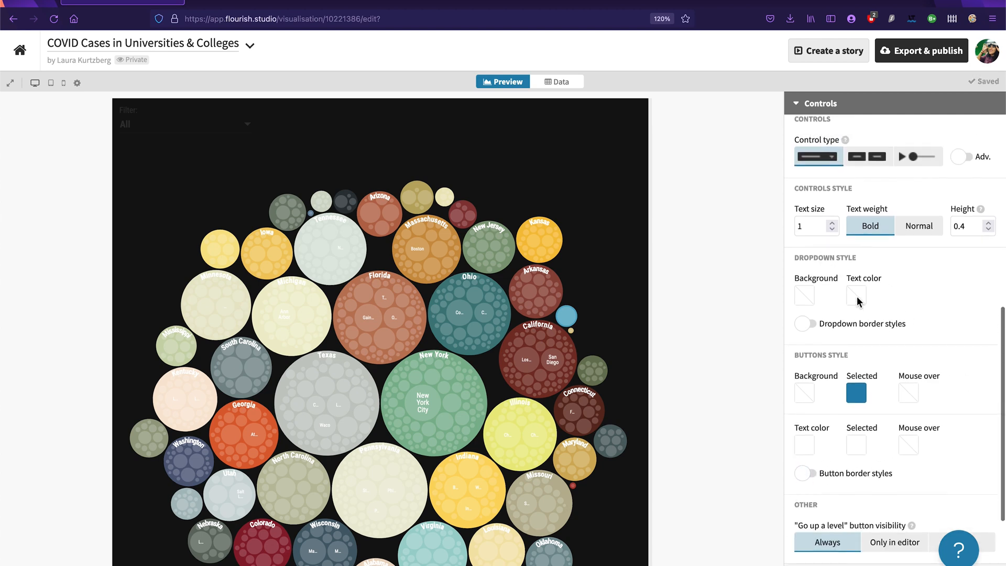
pyautogui.click(857, 297)
pyautogui.moveTo(642, 334); pyautogui.dragTo(531, 334)
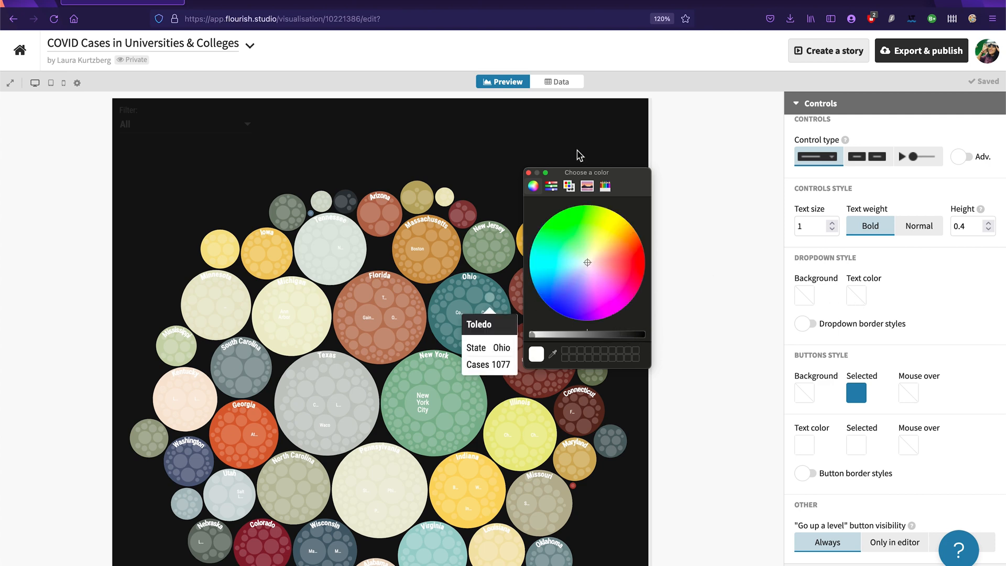
pyautogui.click(529, 172)
pyautogui.click(221, 125)
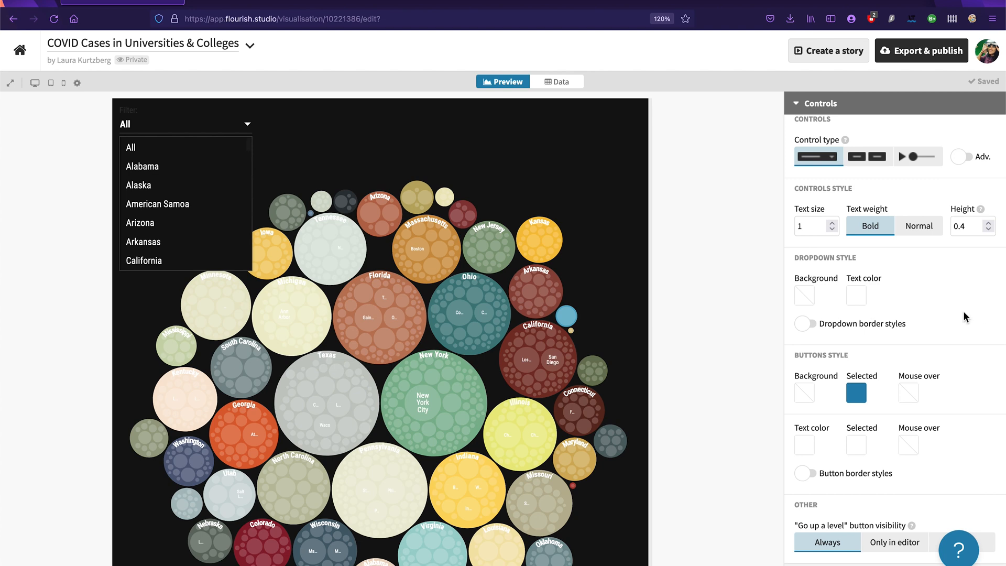
# Step: Set the filter dropdown's background to dark grey, check it on the open state list and close the list
pyautogui.scroll(2, 954, 286)
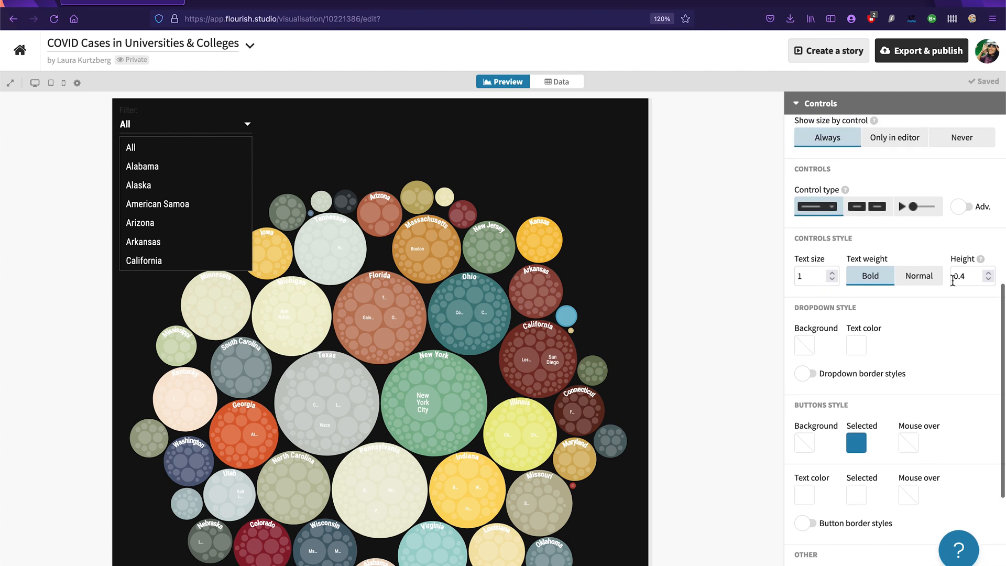
pyautogui.scroll(2, 923, 356)
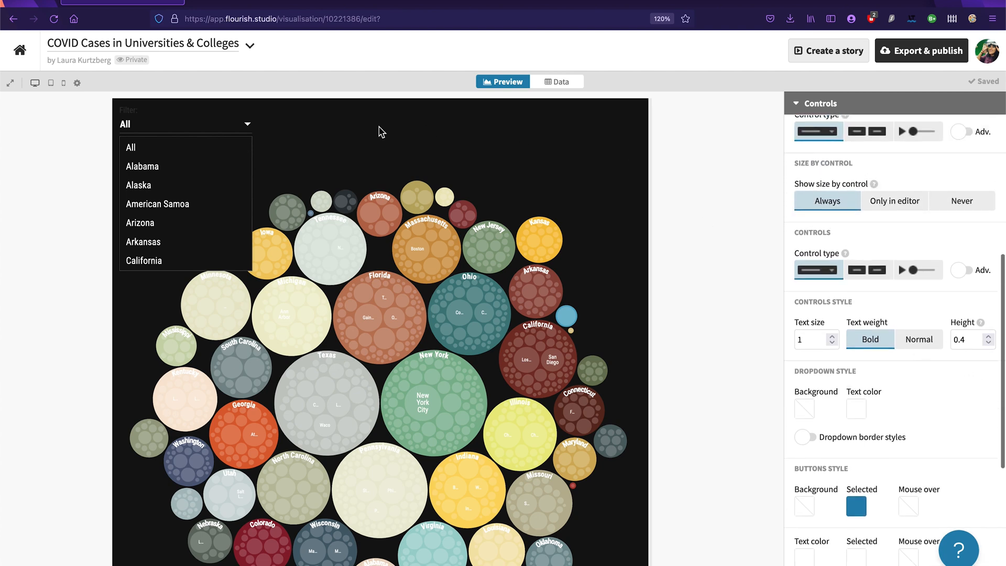
pyautogui.scroll(-4, 903, 320)
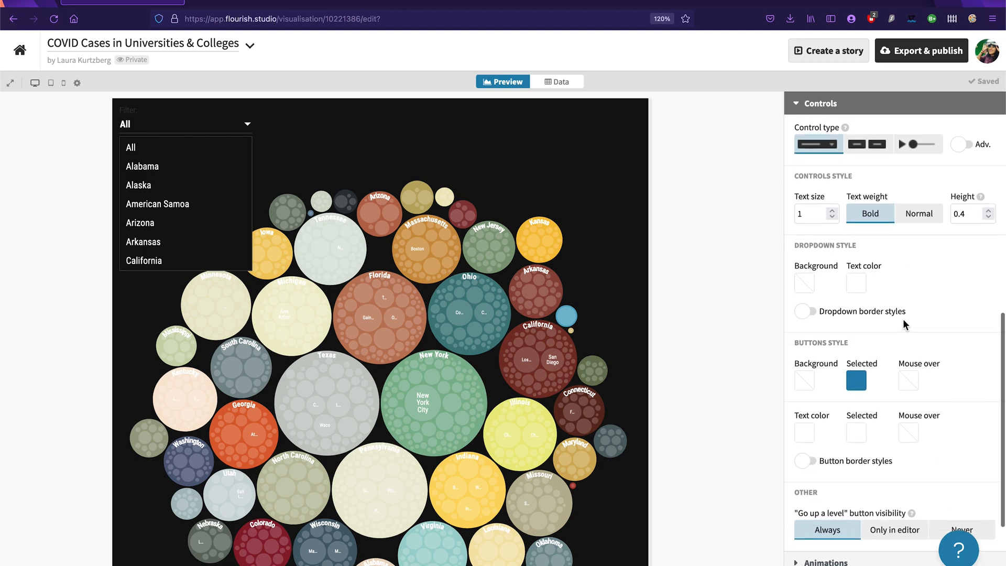
pyautogui.scroll(-1, 847, 287)
pyautogui.click(807, 247)
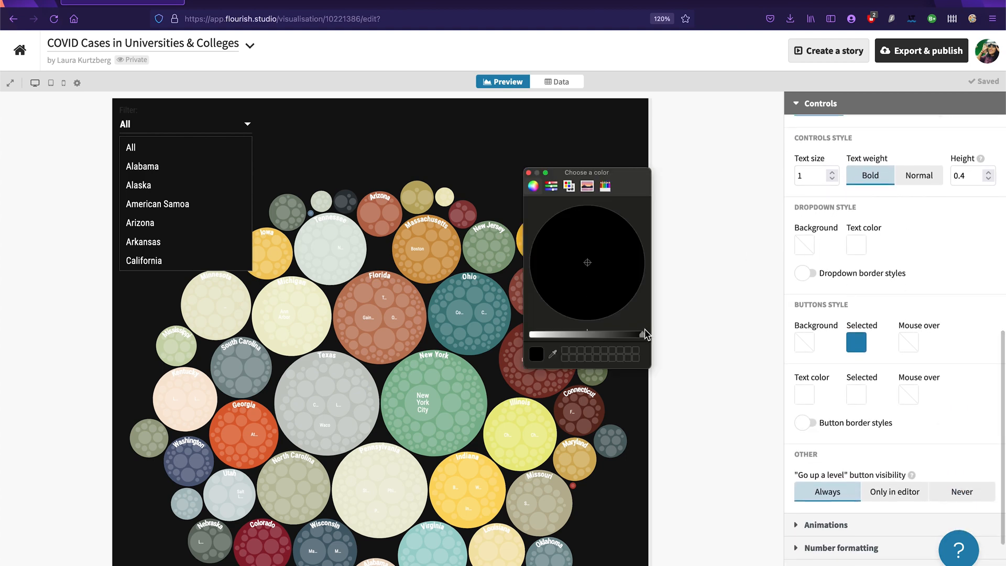
pyautogui.click(644, 336)
pyautogui.moveTo(643, 335); pyautogui.dragTo(611, 335)
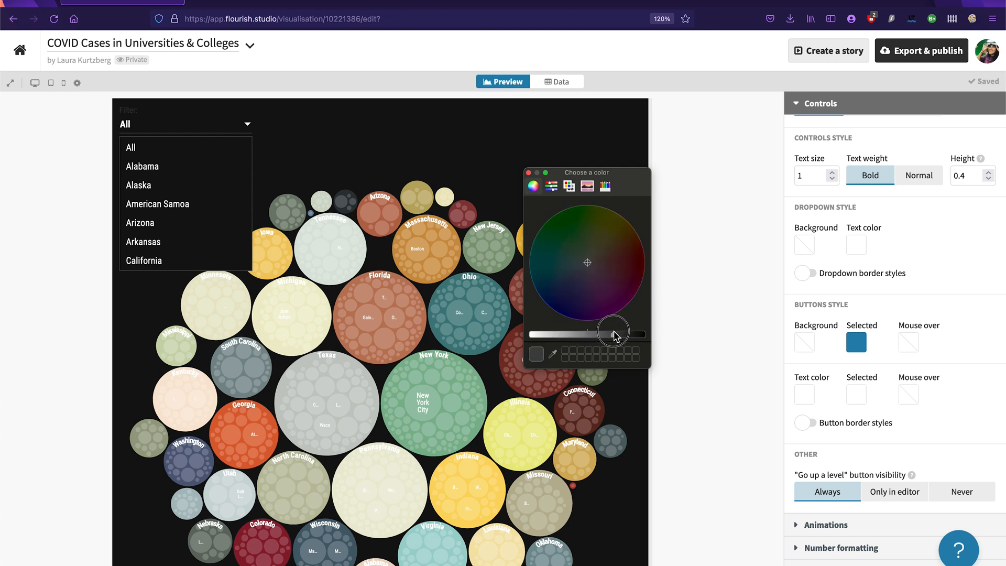
pyautogui.click(529, 172)
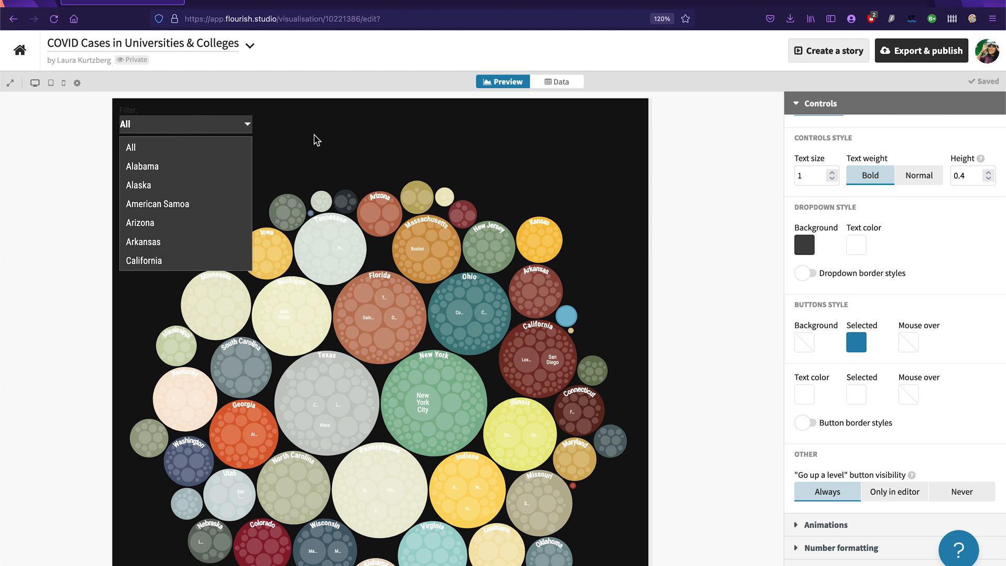
pyautogui.click(231, 128)
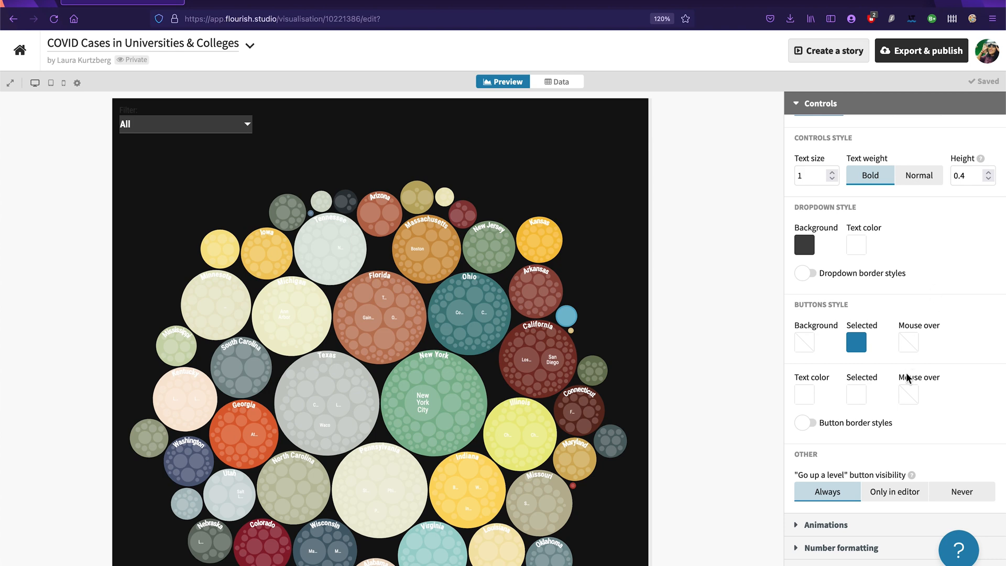
# Step: Try the control title "Filter by State:" in the size-by control's advanced options, and clear the title
pyautogui.scroll(-3, 920, 445)
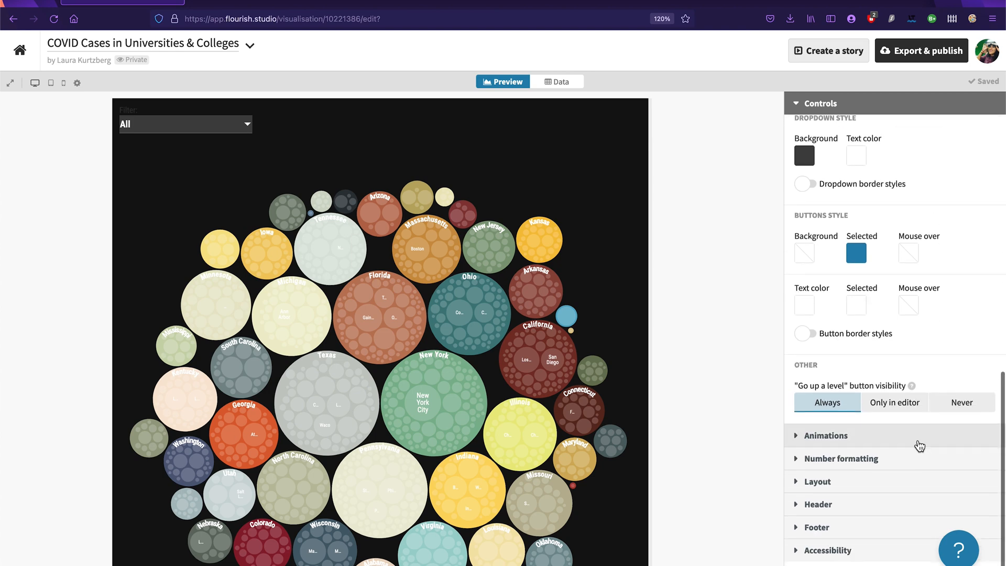
pyautogui.scroll(5, 980, 293)
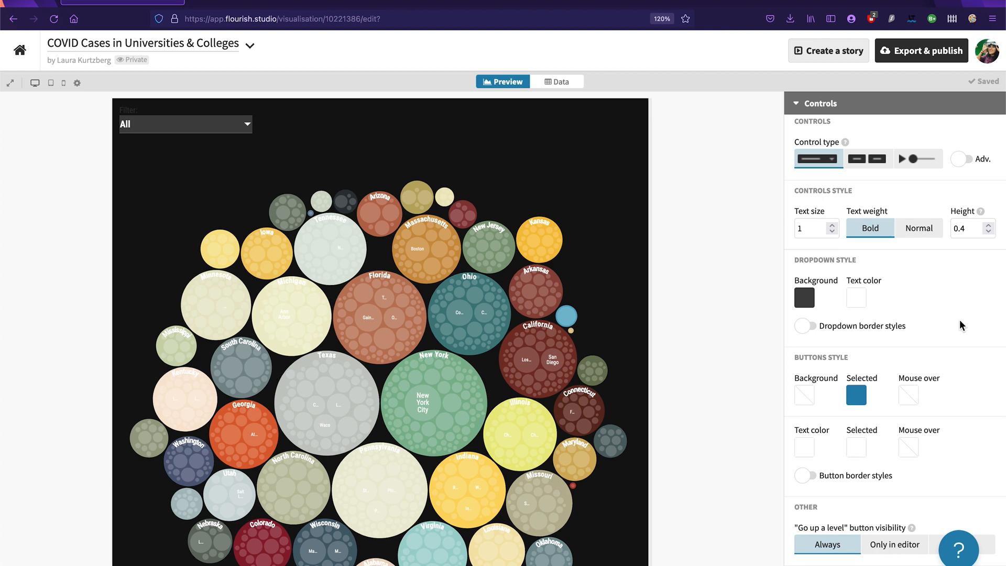
pyautogui.scroll(1, 885, 298)
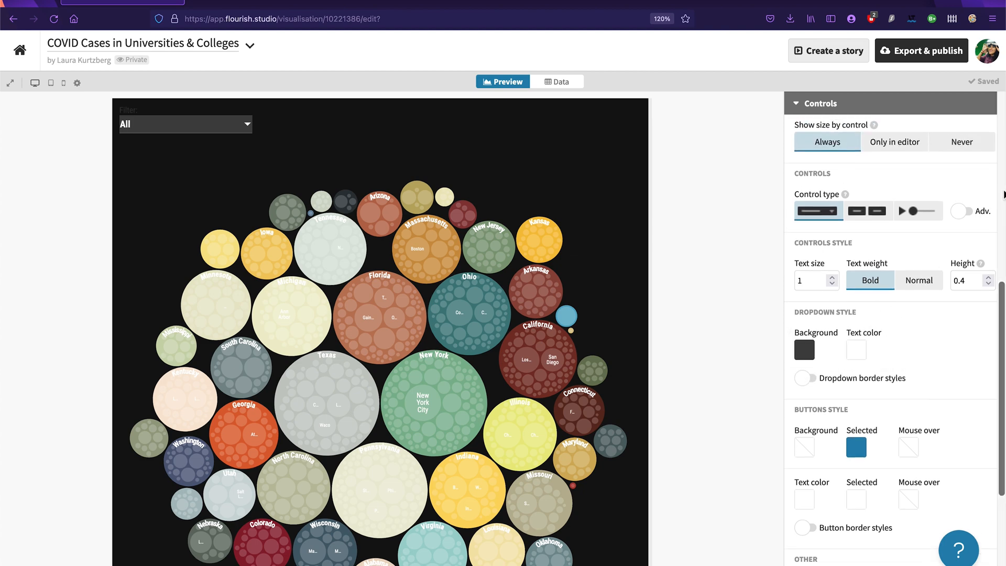
pyautogui.click(972, 212)
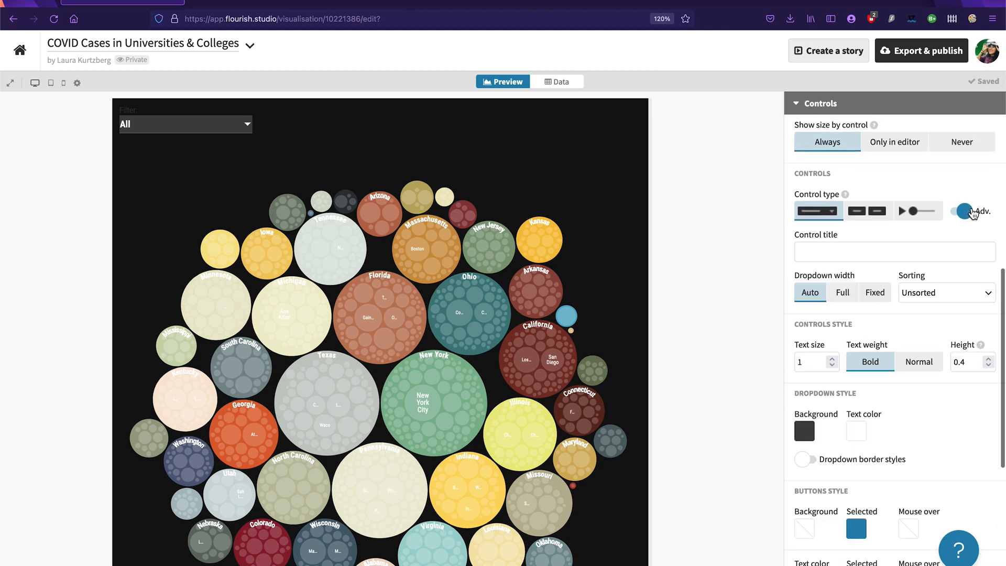
pyautogui.click(847, 250)
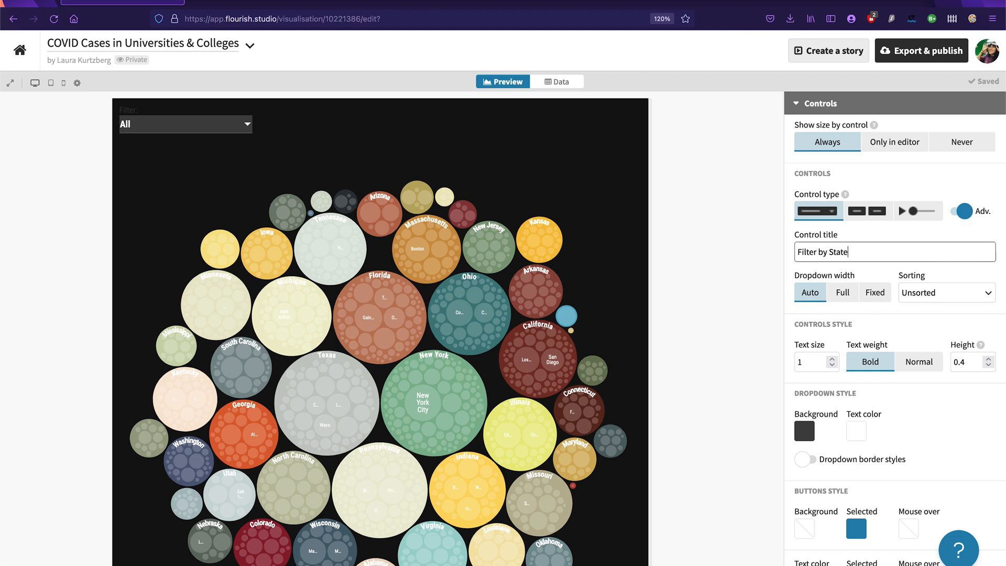
pyautogui.write('Filter by State')
pyautogui.hotkey('ctrl', 'a')
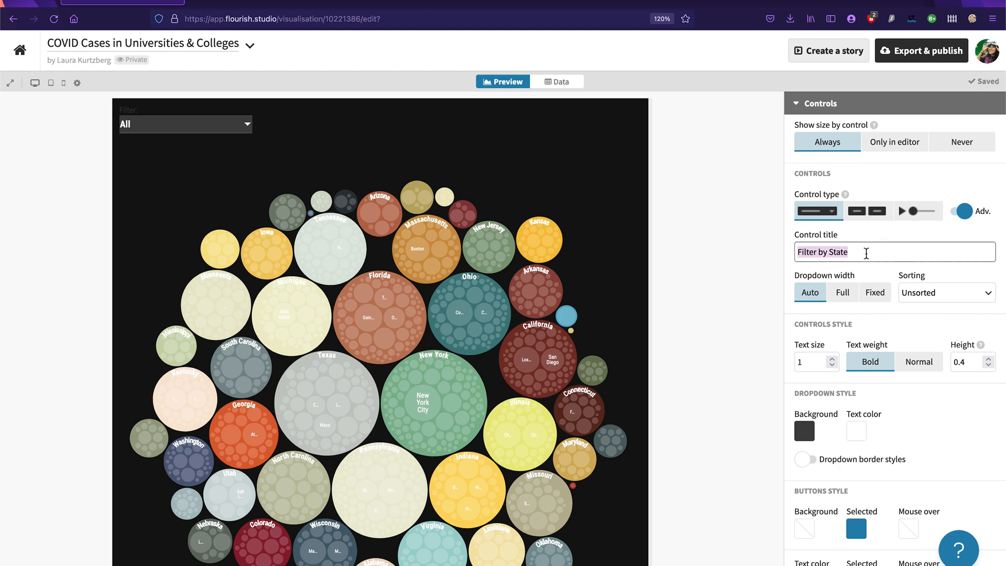
pyautogui.click(865, 256)
pyautogui.click(882, 267)
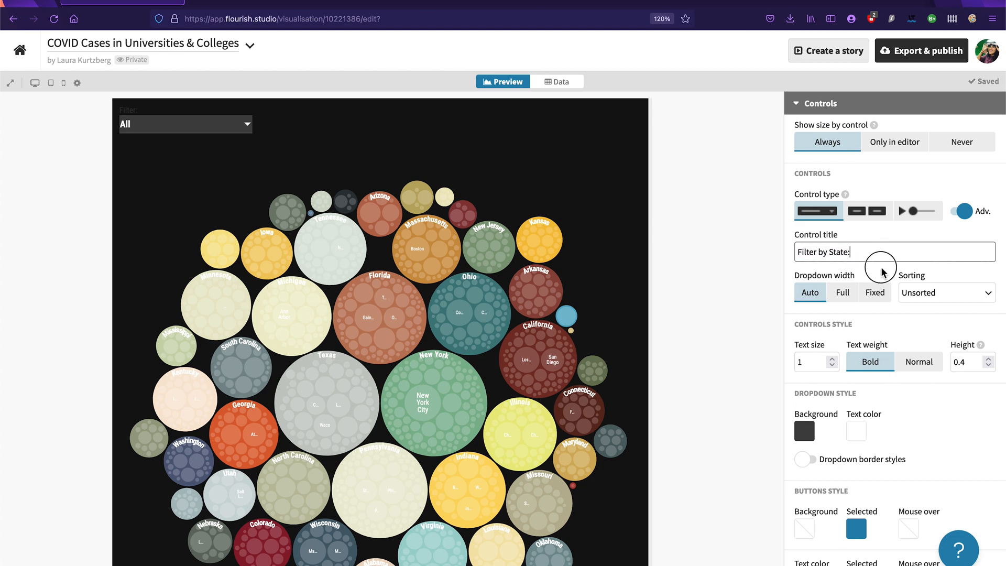
pyautogui.doubleClick(132, 112)
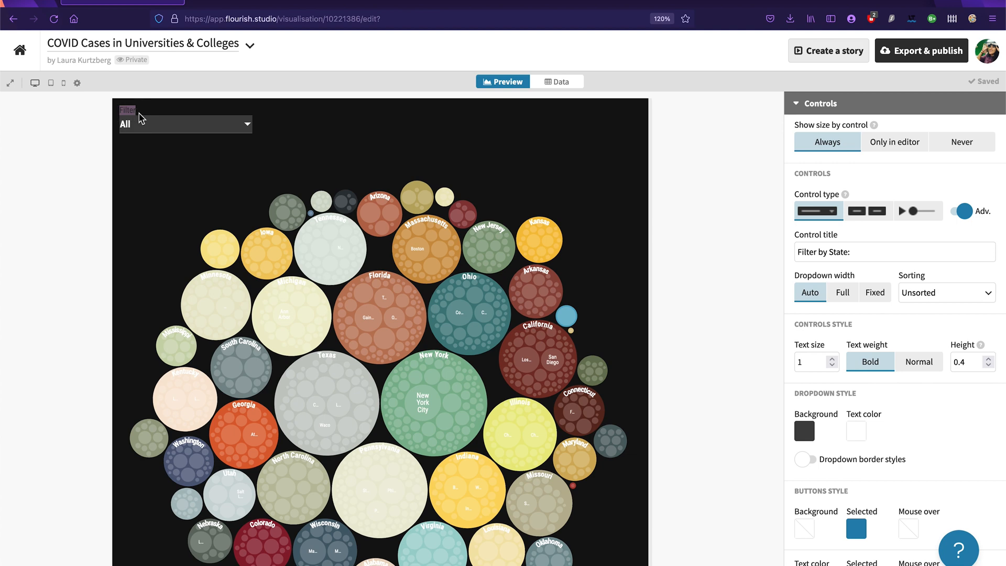
pyautogui.moveTo(871, 256); pyautogui.dragTo(655, 243)
pyautogui.press('BackSpace')
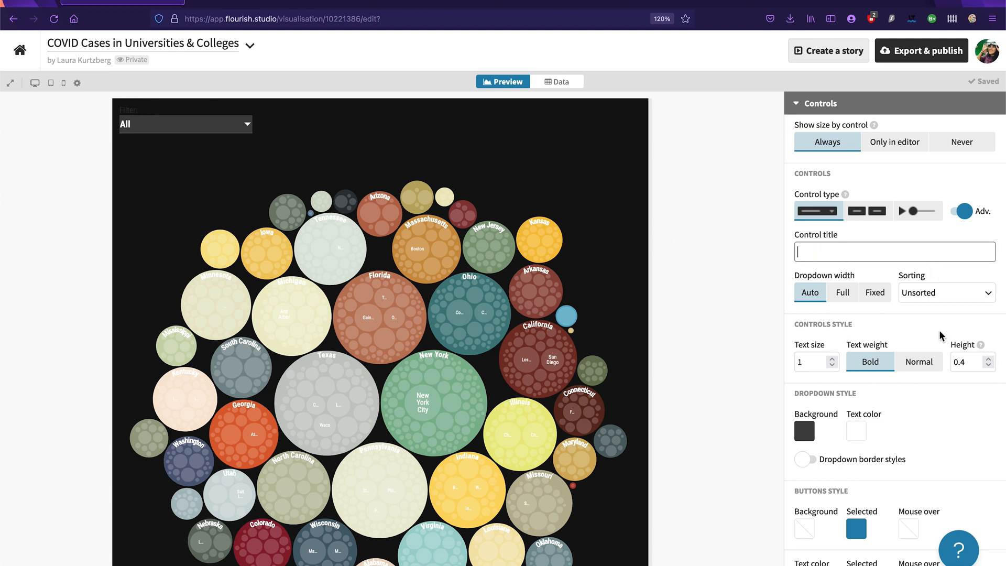
# Step: Try a larger text size for the controls, return it to 1, and check the filter's state list
pyautogui.scroll(-1, 926, 329)
pyautogui.click(831, 335)
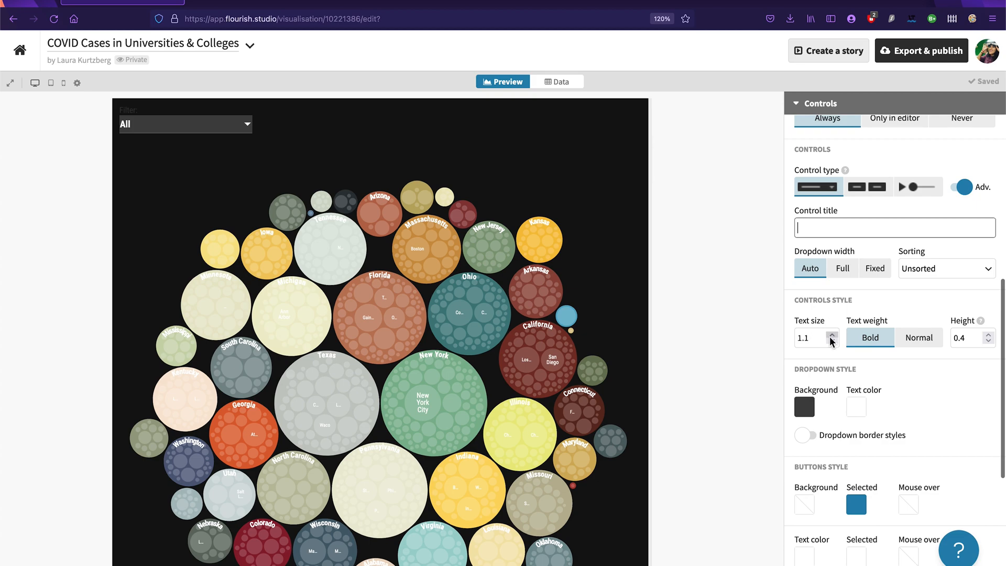
pyautogui.click(831, 336)
pyautogui.click(832, 340)
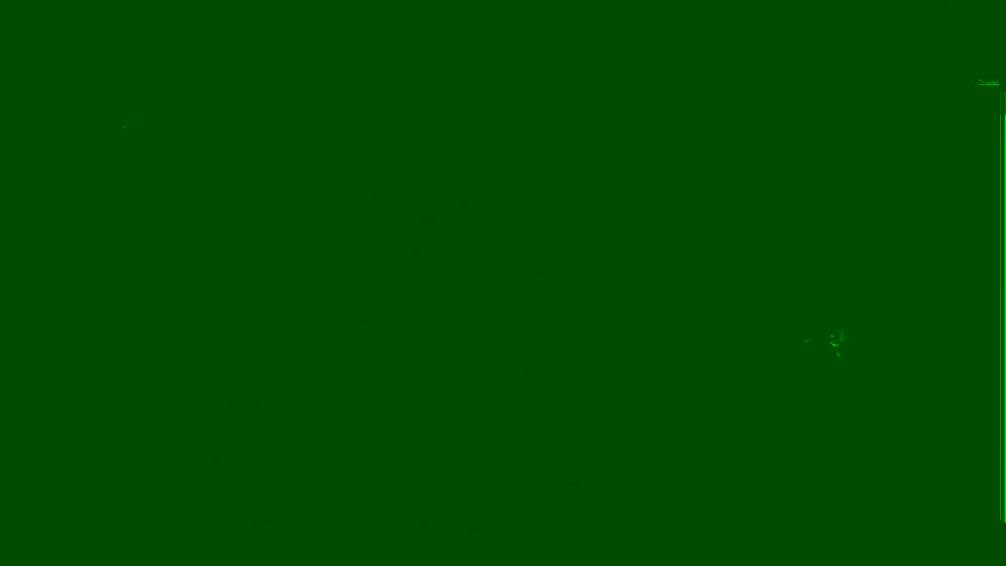
pyautogui.click(832, 340)
pyautogui.scroll(-5, 933, 426)
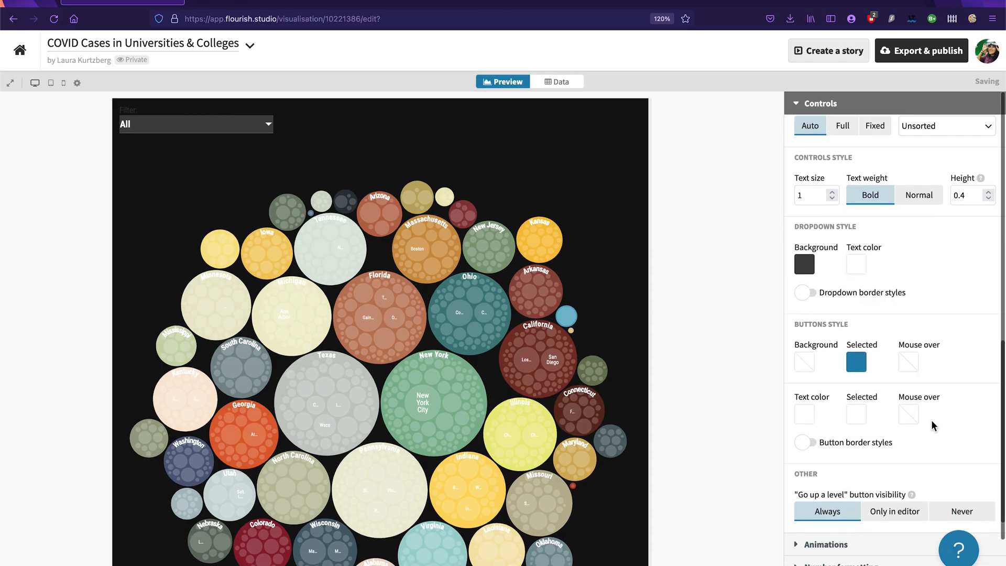
pyautogui.click(247, 125)
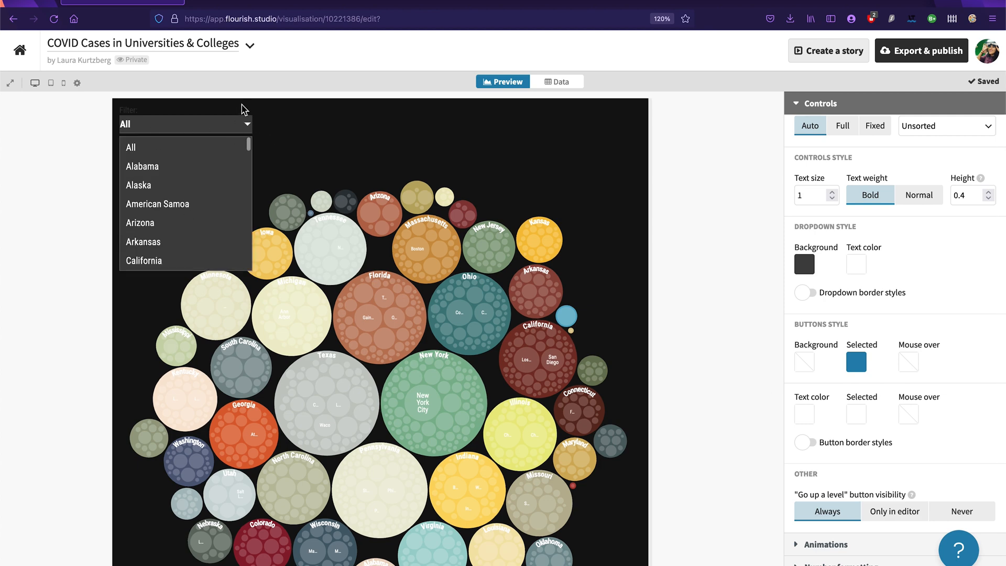
pyautogui.click(247, 124)
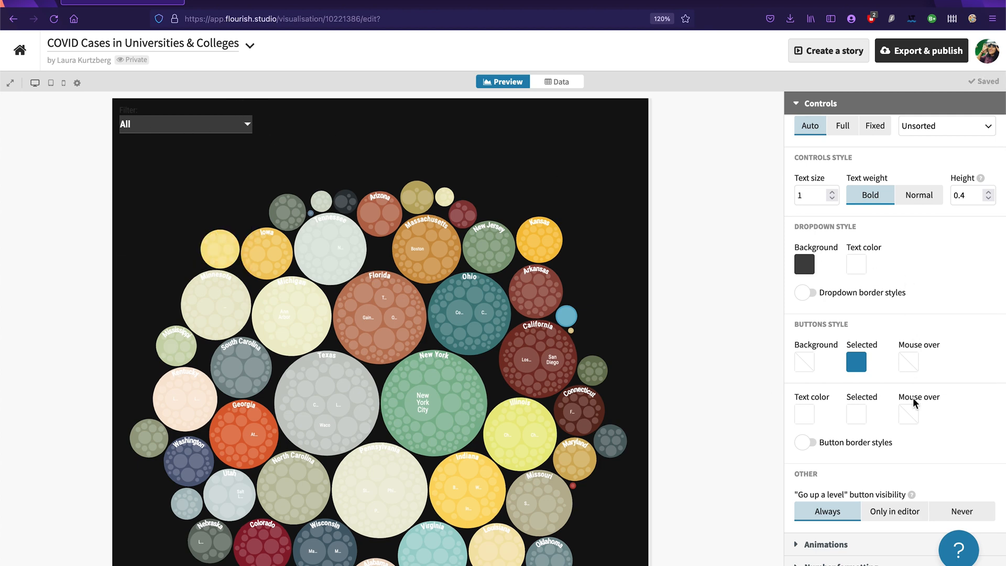
# Step: Set the control buttons' mouse-over text colour to white and their background to mid-grey
pyautogui.click(910, 413)
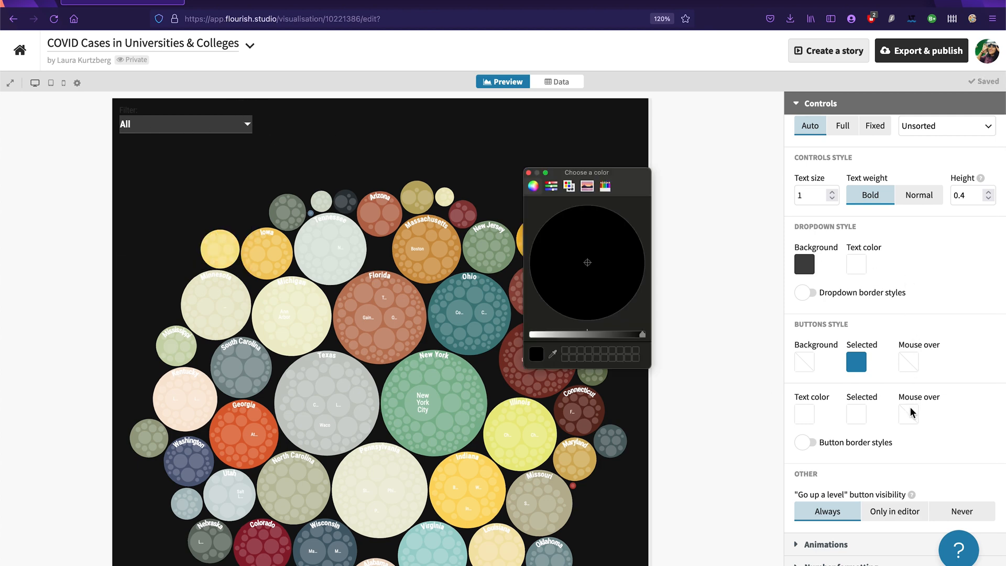
pyautogui.click(534, 335)
pyautogui.click(529, 172)
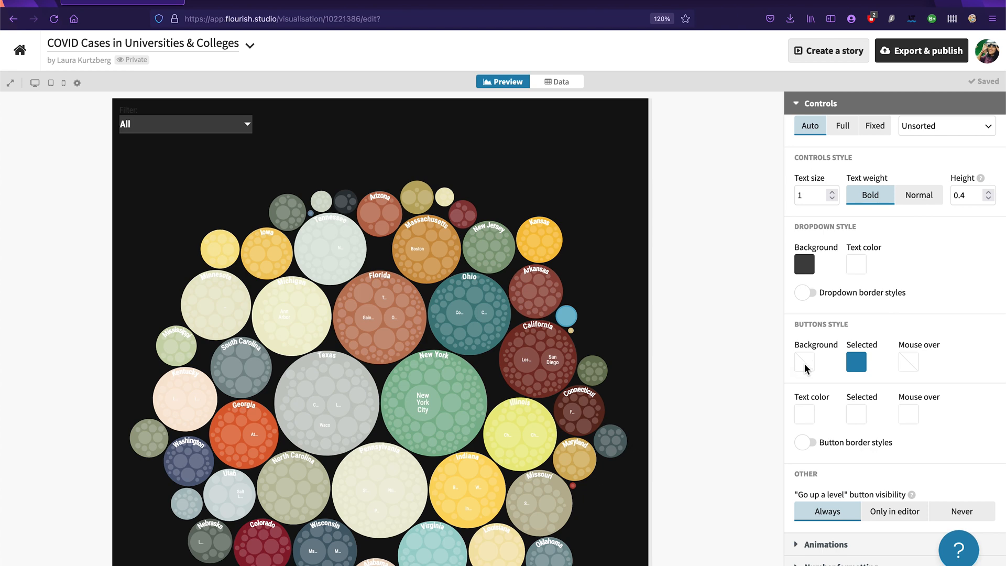
pyautogui.click(804, 363)
pyautogui.click(595, 334)
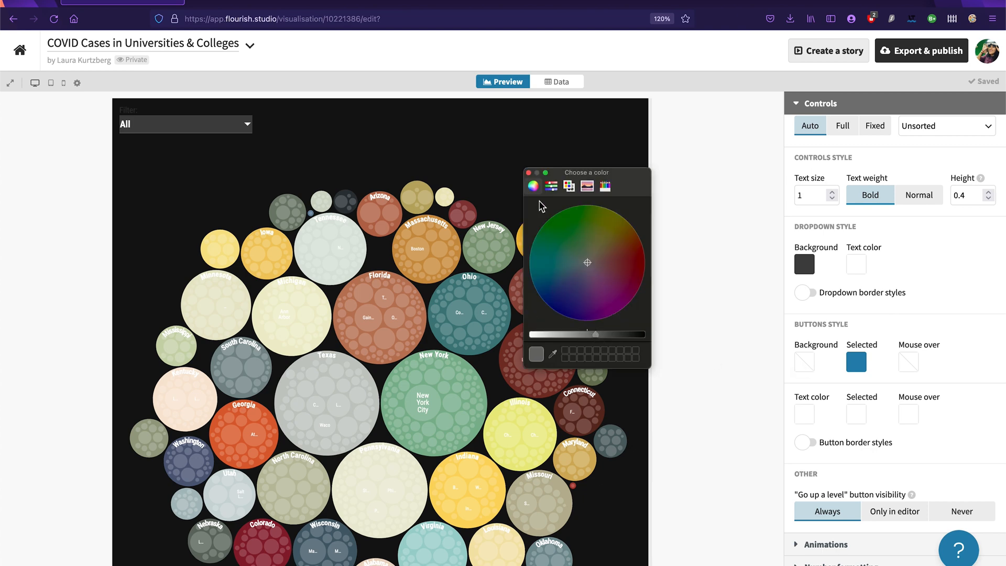
pyautogui.click(529, 172)
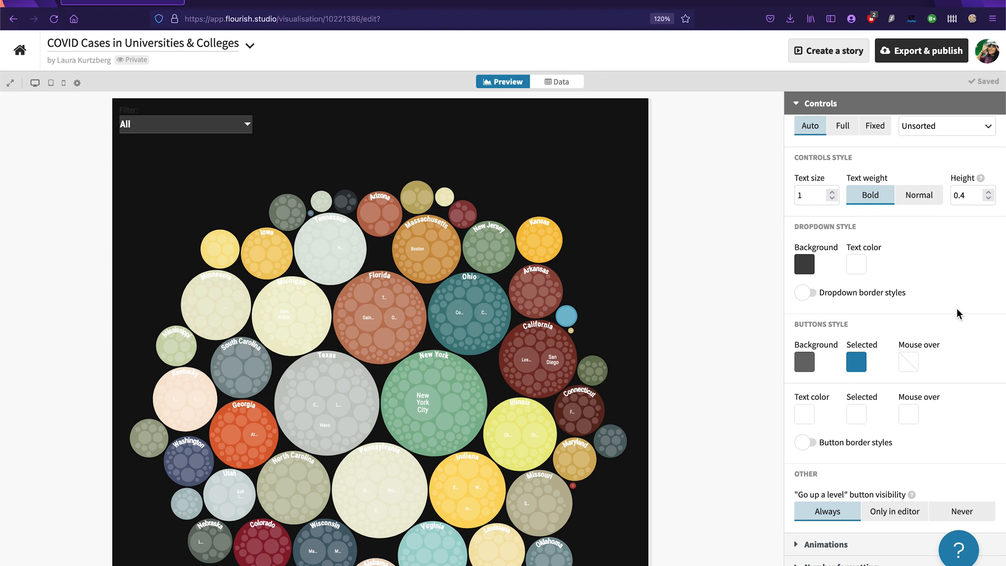
# Step: Turn on the filter control's advanced options and set its control title to "Filter by State:"
pyautogui.scroll(4, 957, 314)
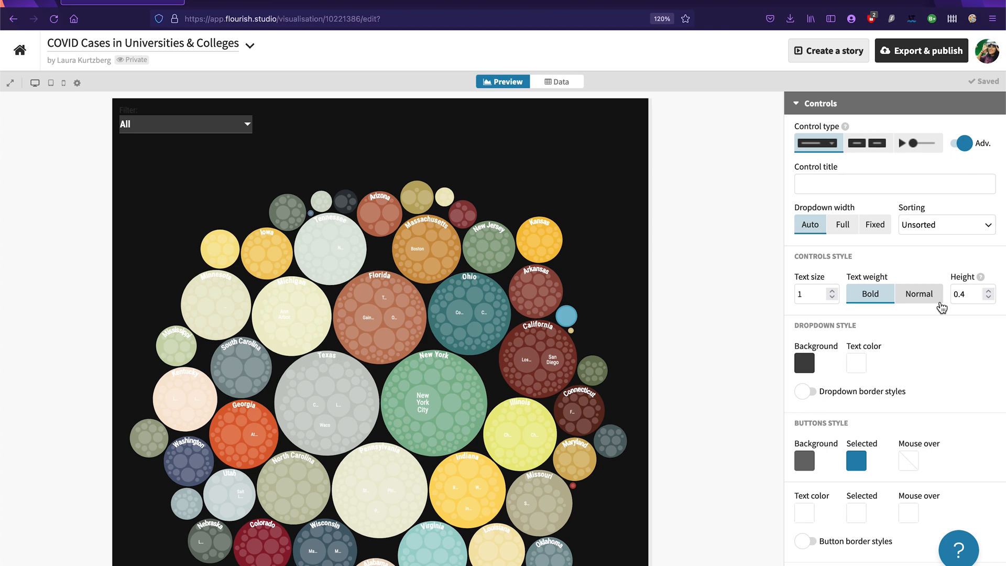
pyautogui.scroll(7, 891, 243)
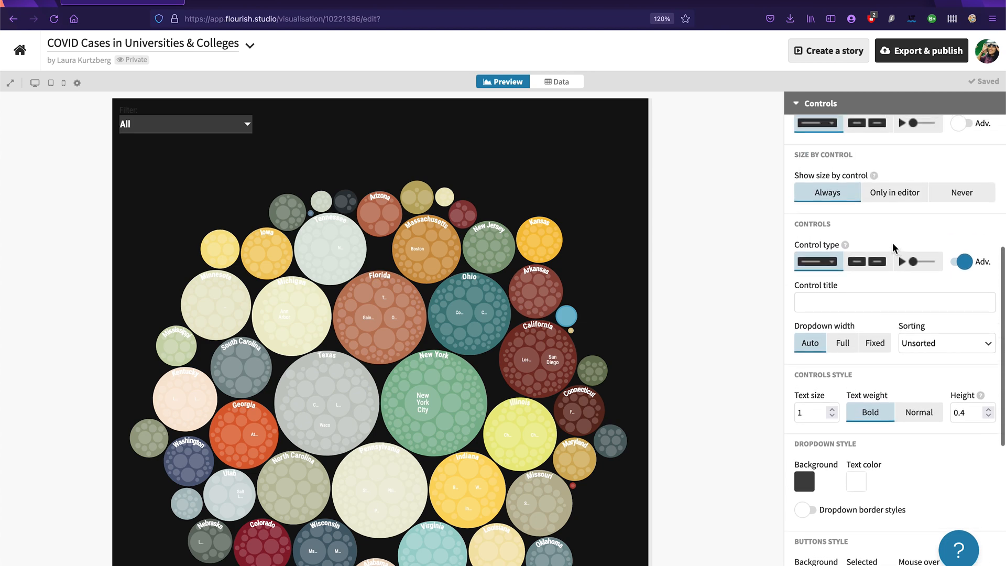
pyautogui.scroll(4, 894, 246)
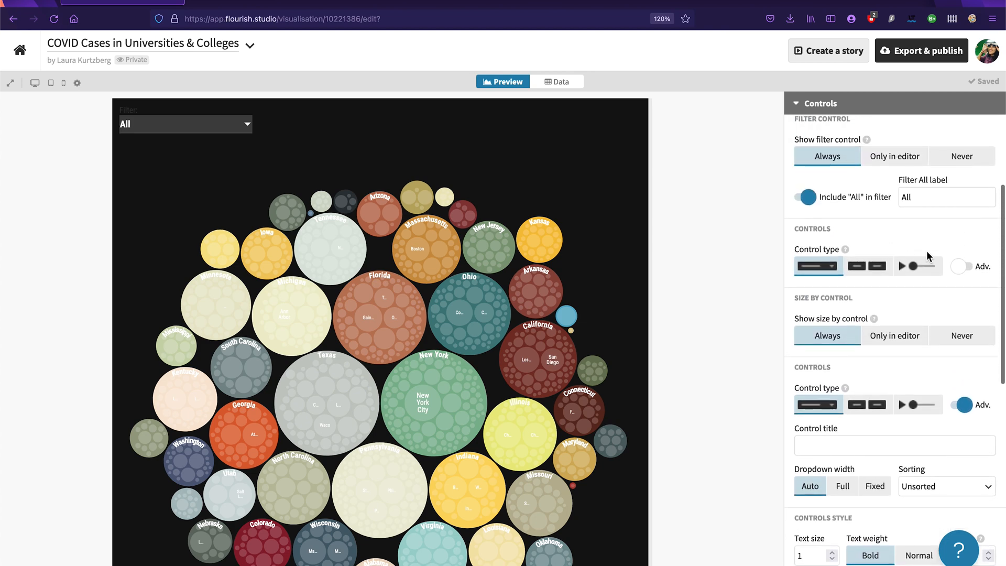
pyautogui.click(966, 287)
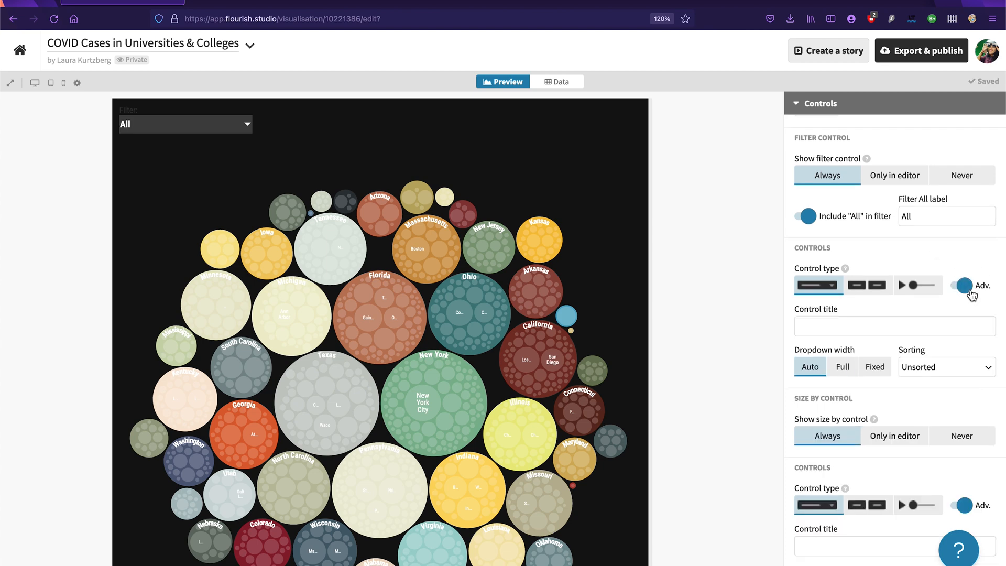
pyautogui.click(968, 287)
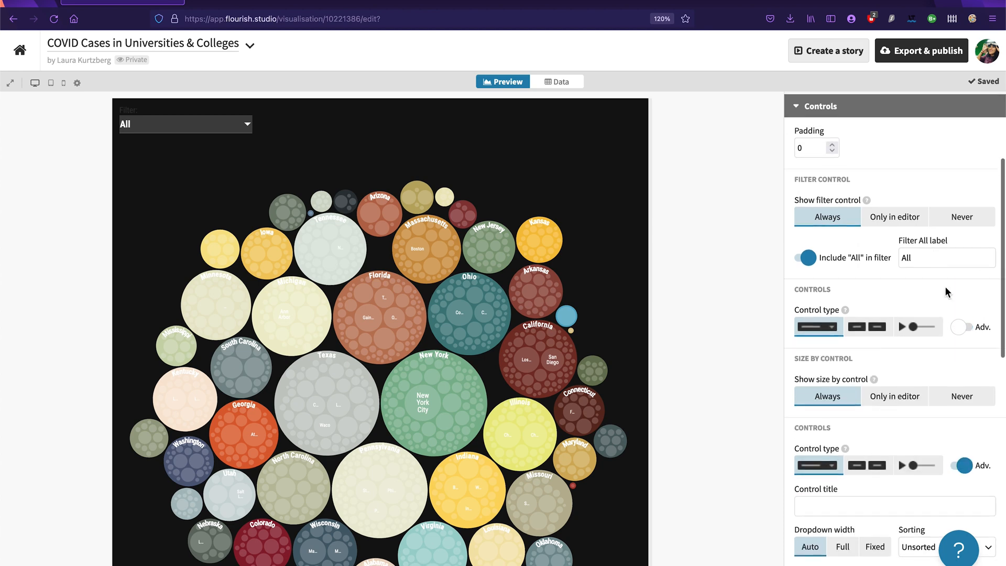
pyautogui.click(963, 326)
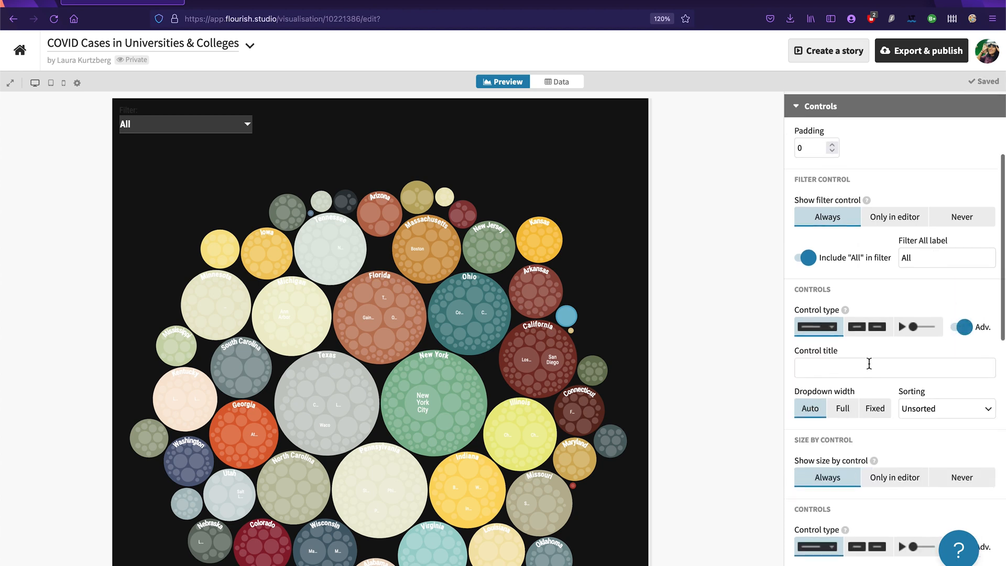
pyautogui.click(853, 368)
pyautogui.write('Fo;')
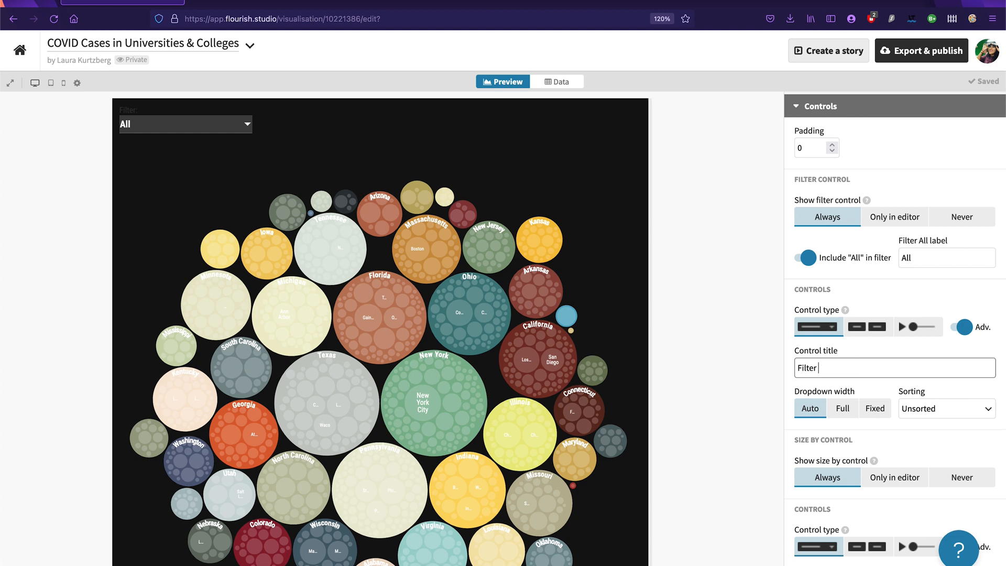
pyautogui.click(888, 300)
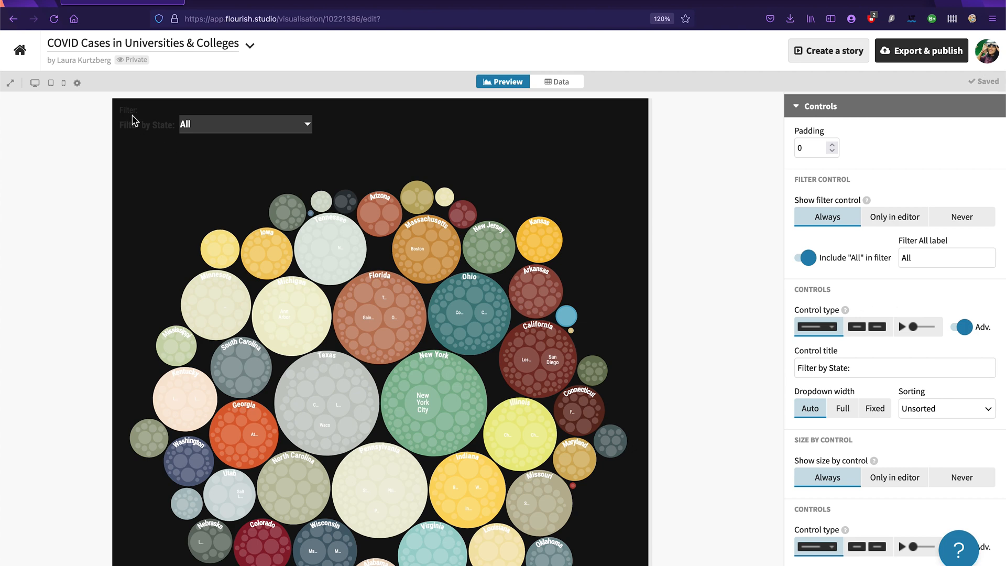
# Step: Look through the control settings for an option that changes the colour of the dark "Filter by State:" title
pyautogui.moveTo(120, 125); pyautogui.dragTo(176, 125)
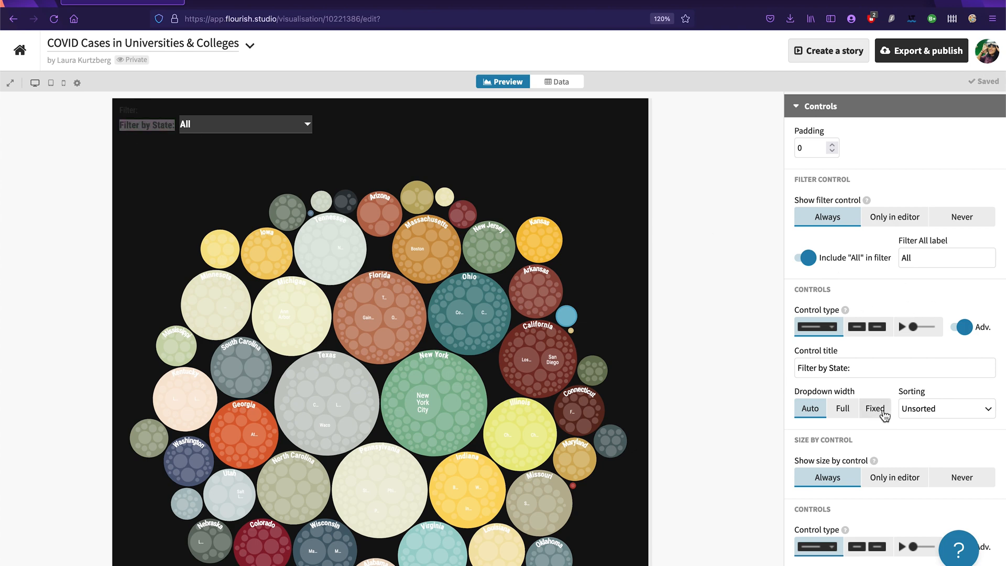
pyautogui.scroll(-3, 885, 415)
pyautogui.scroll(5, 885, 415)
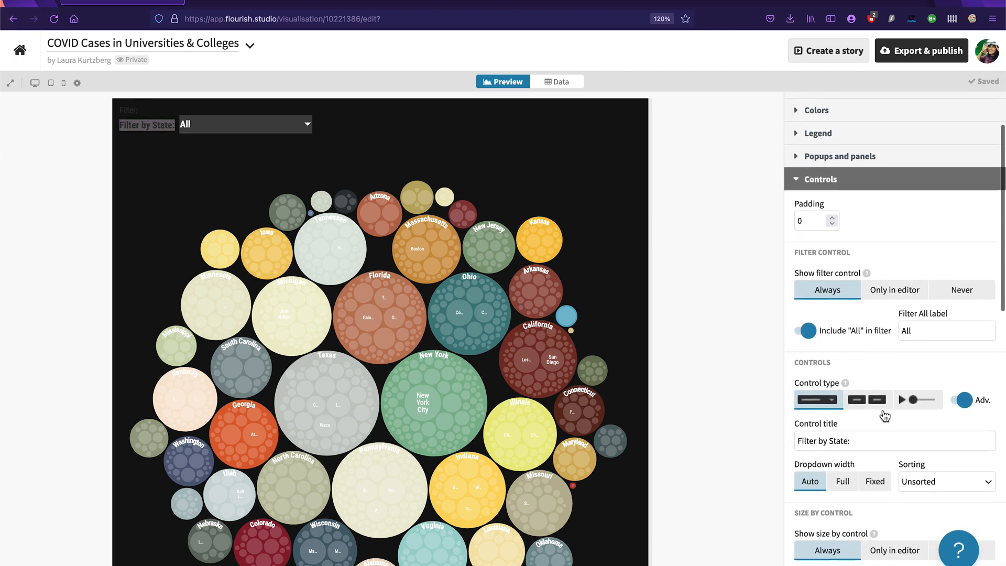
pyautogui.scroll(1, 886, 416)
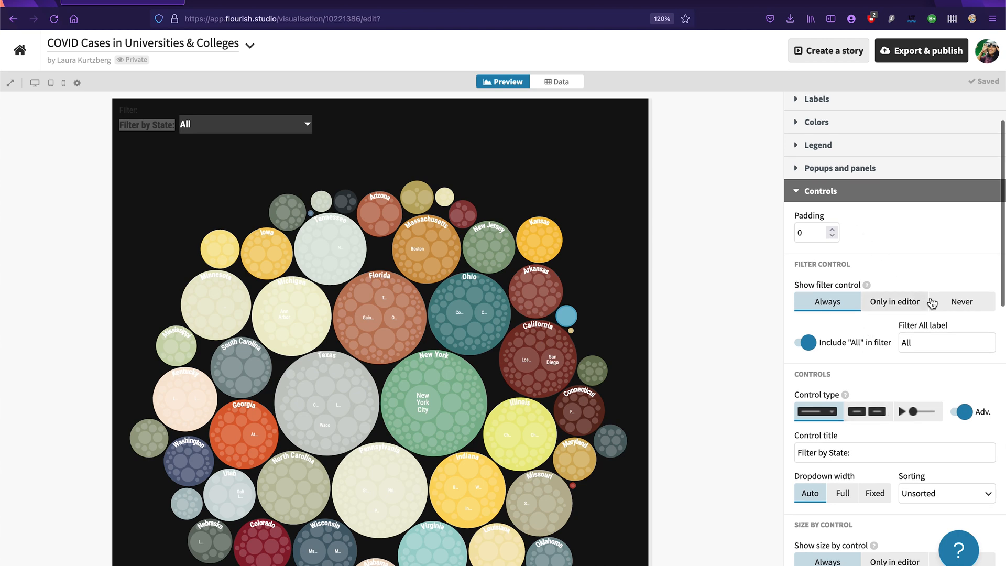
pyautogui.scroll(2, 899, 247)
pyautogui.scroll(-4, 902, 251)
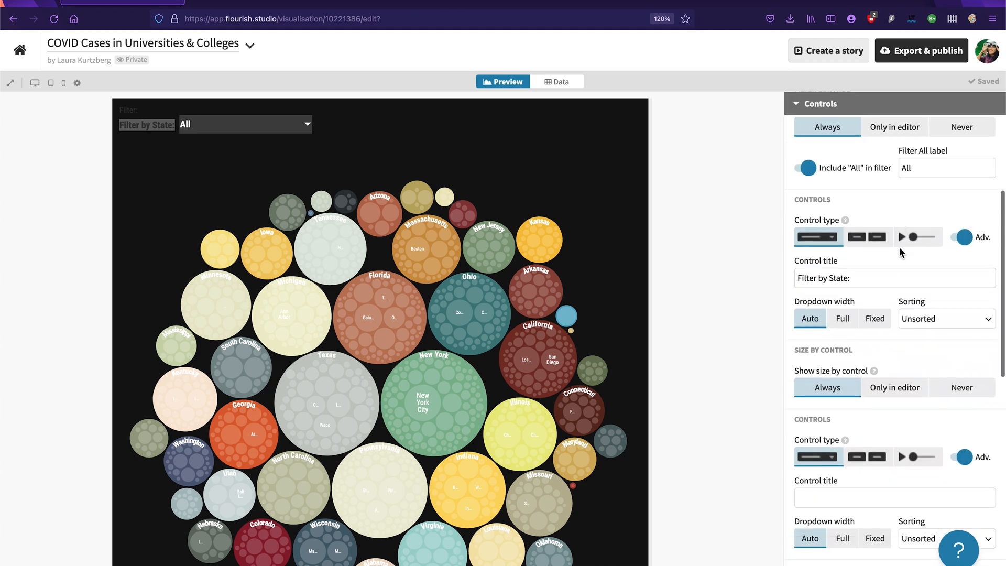
pyautogui.scroll(-3, 901, 253)
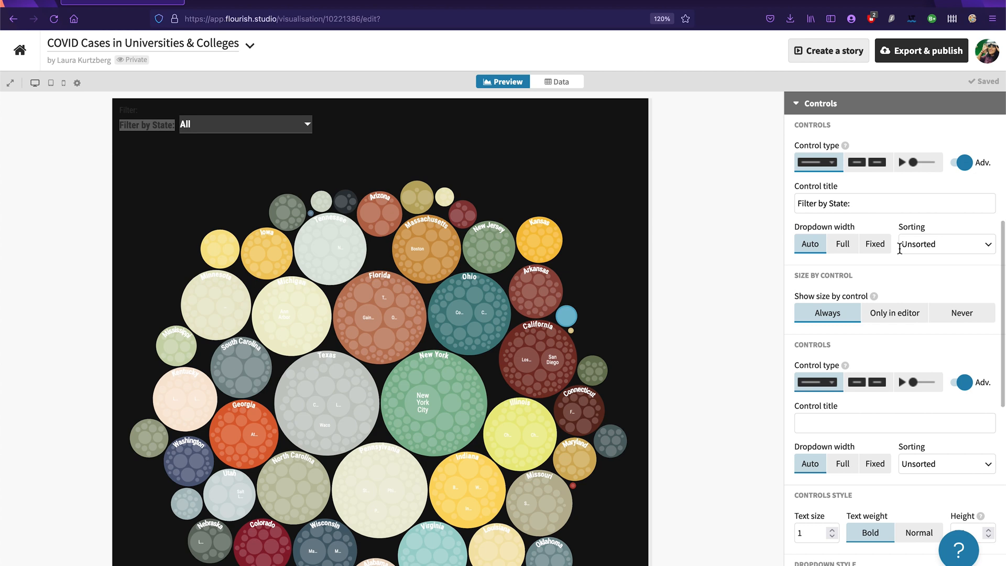
pyautogui.scroll(-5, 900, 249)
pyautogui.scroll(-3, 901, 252)
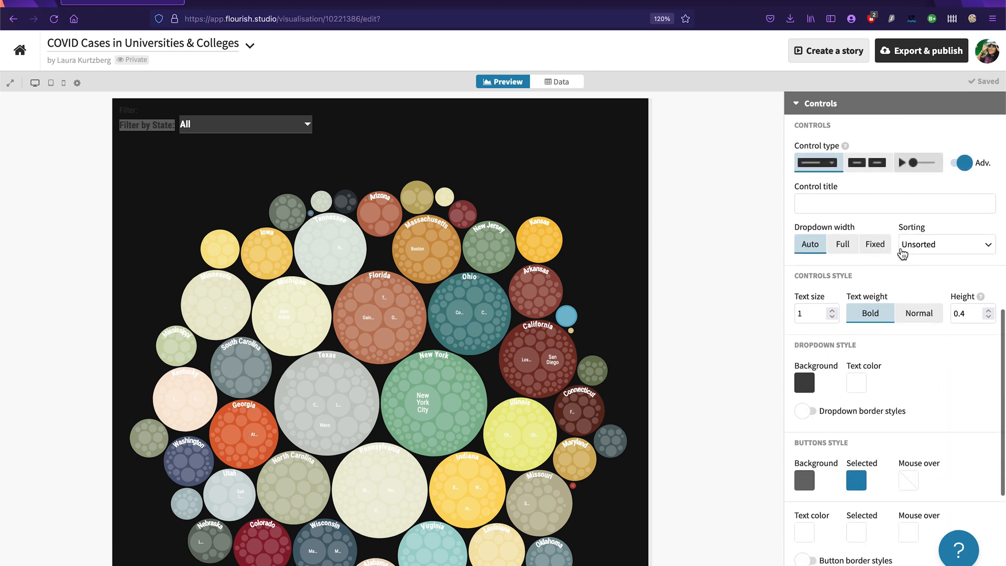
pyautogui.scroll(-6, 902, 254)
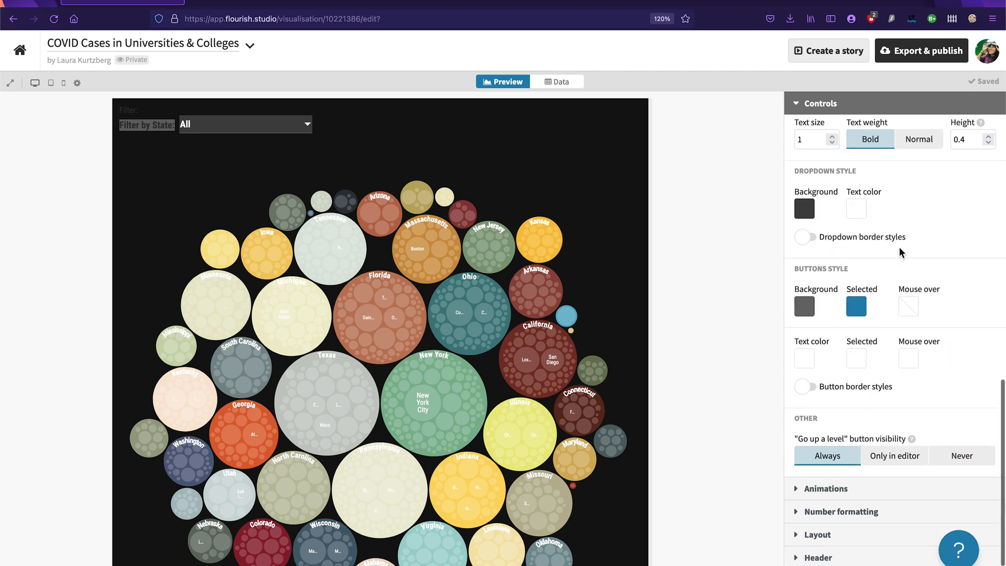
pyautogui.scroll(15, 901, 253)
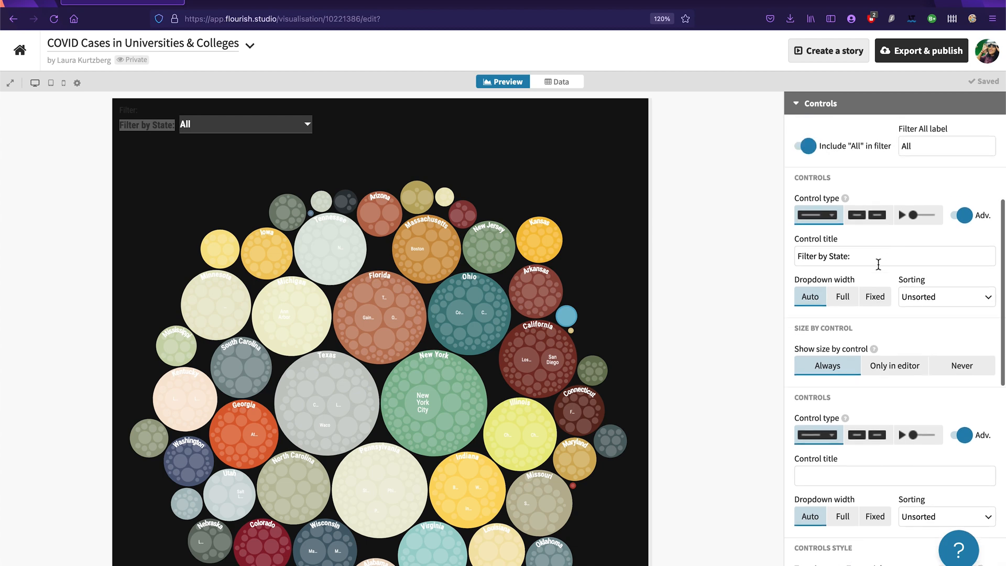
# Step: Clear the filter control's title and close the control settings
pyautogui.moveTo(879, 264); pyautogui.dragTo(702, 225)
pyautogui.press('BackSpace')
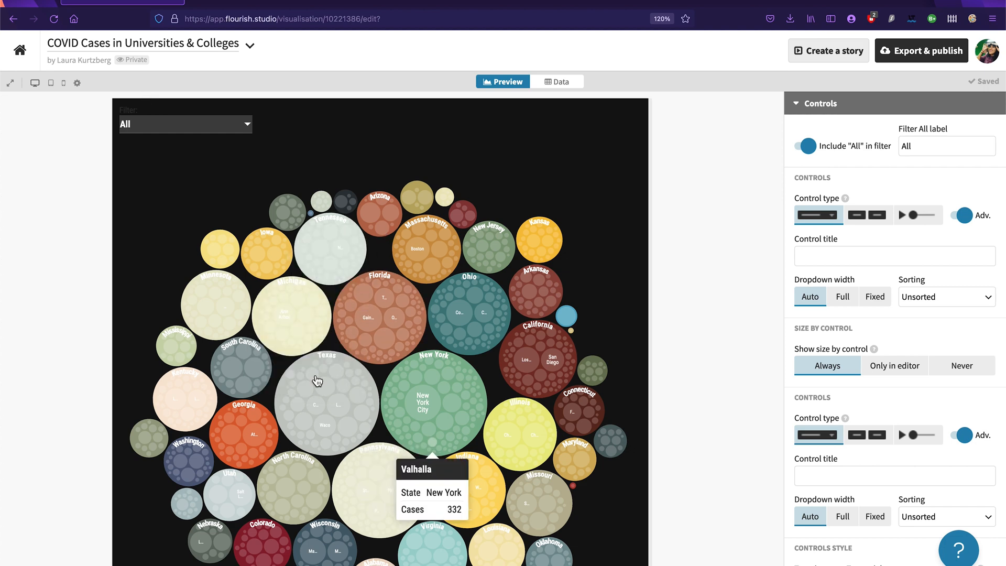
pyautogui.scroll(5, 868, 220)
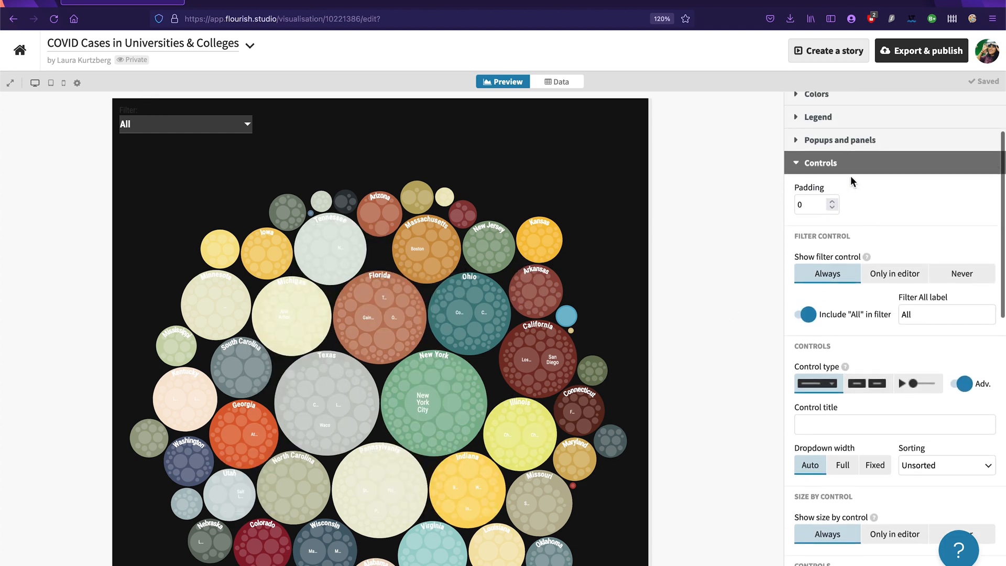
pyautogui.click(821, 163)
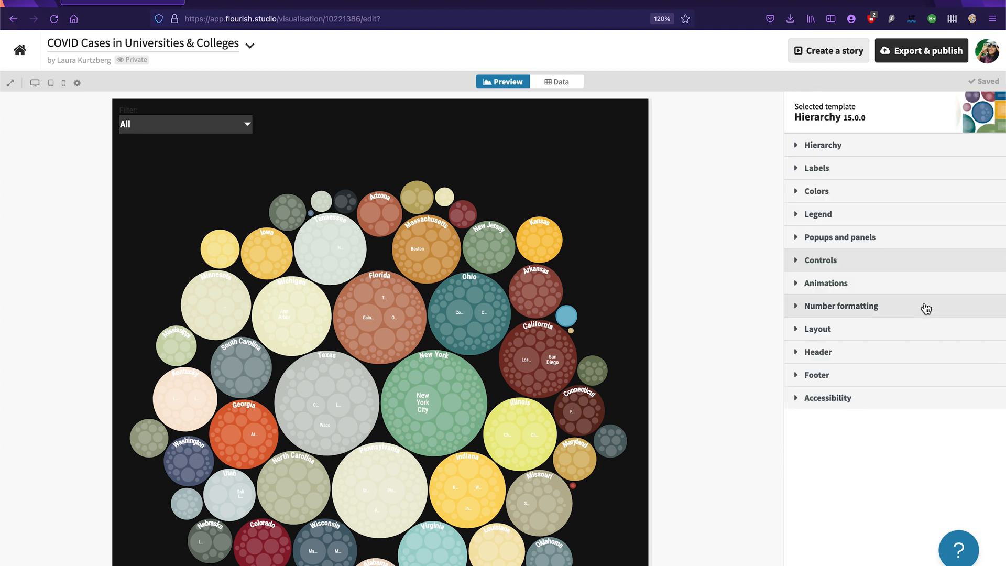
# Step: Set the minimum label size of the circles to 0.7
pyautogui.click(827, 170)
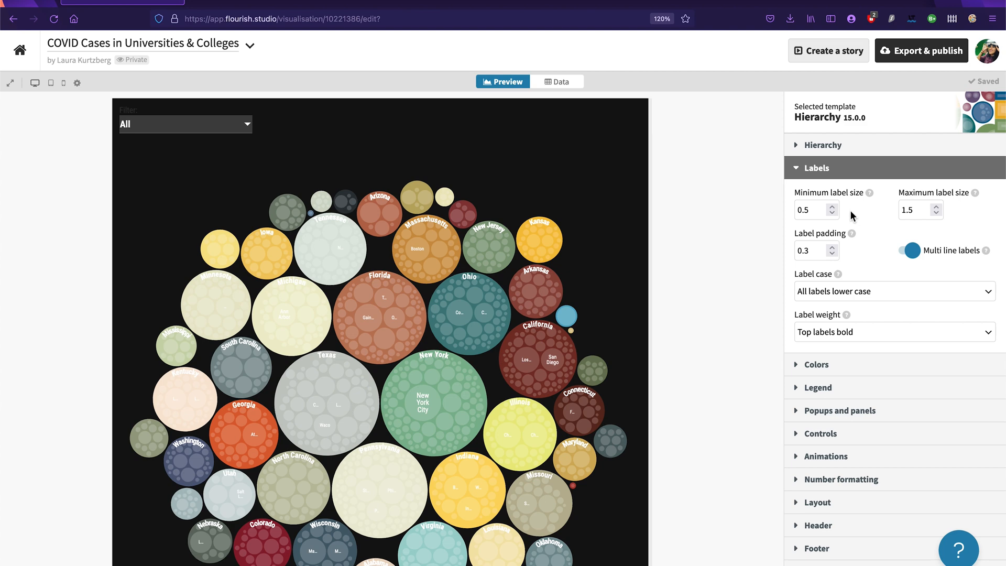
pyautogui.click(834, 207)
pyautogui.click(833, 208)
# Step: Change the chart's label colour to black
pyautogui.scroll(-1, 875, 256)
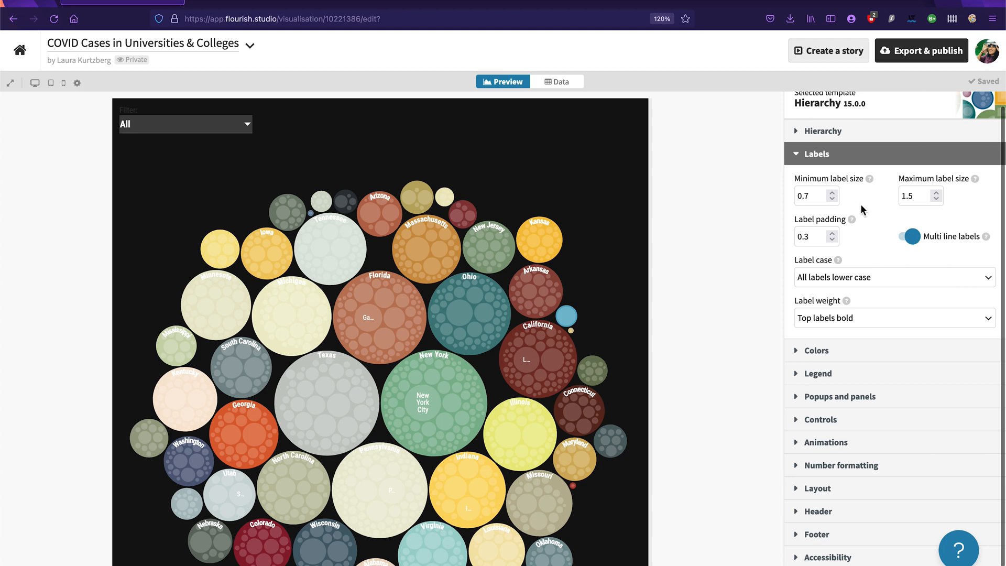
pyautogui.scroll(-2, 870, 329)
pyautogui.click(862, 330)
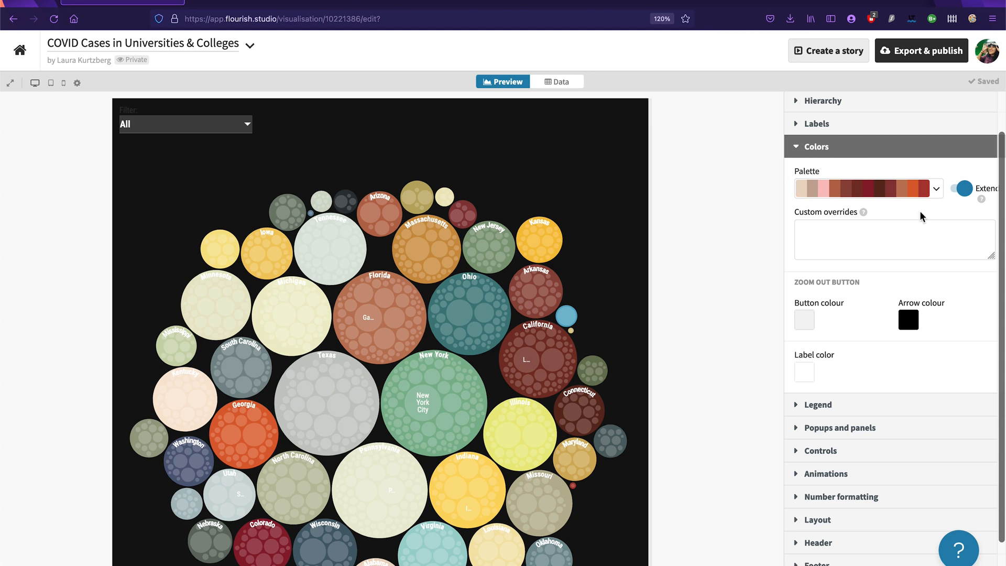
pyautogui.click(807, 378)
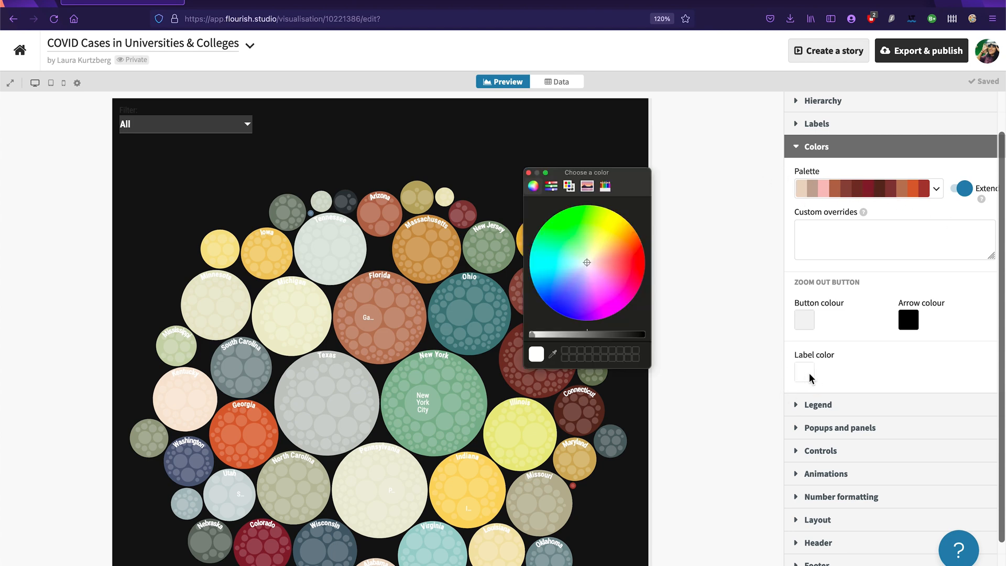
pyautogui.moveTo(533, 334); pyautogui.dragTo(652, 341)
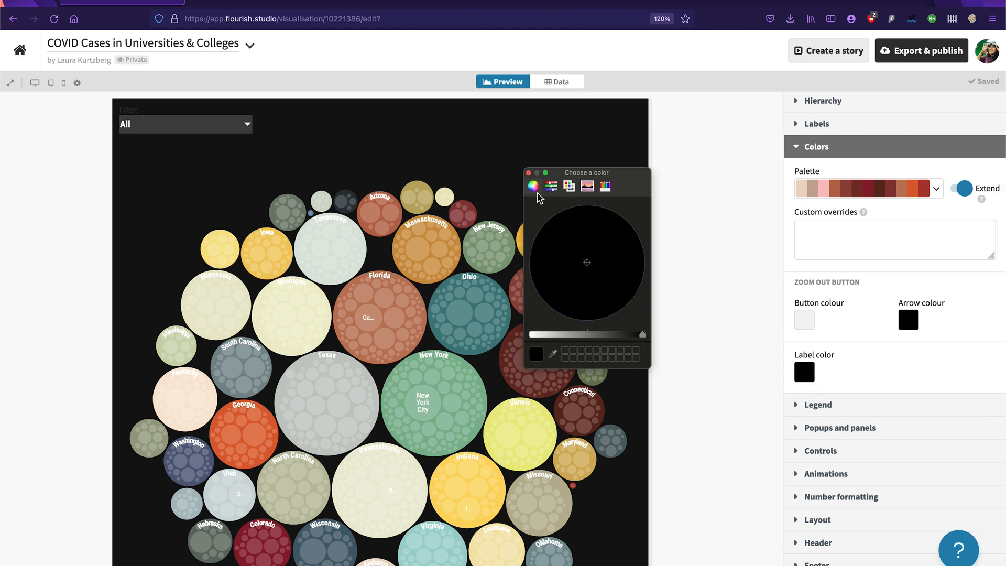
pyautogui.click(529, 173)
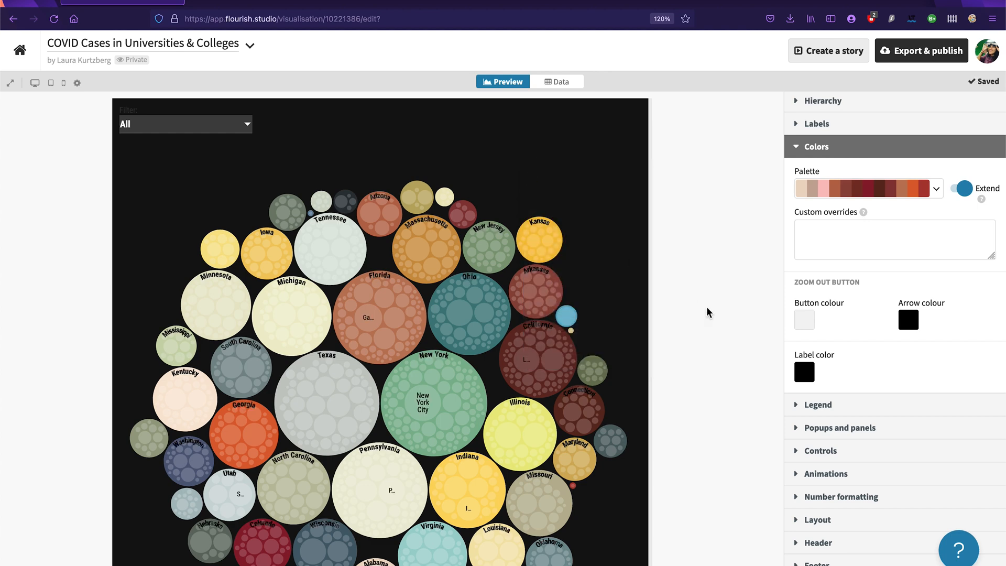
# Step: Set the minimum label size to 0.8 and the maximum label size to 2
pyautogui.scroll(2, 876, 310)
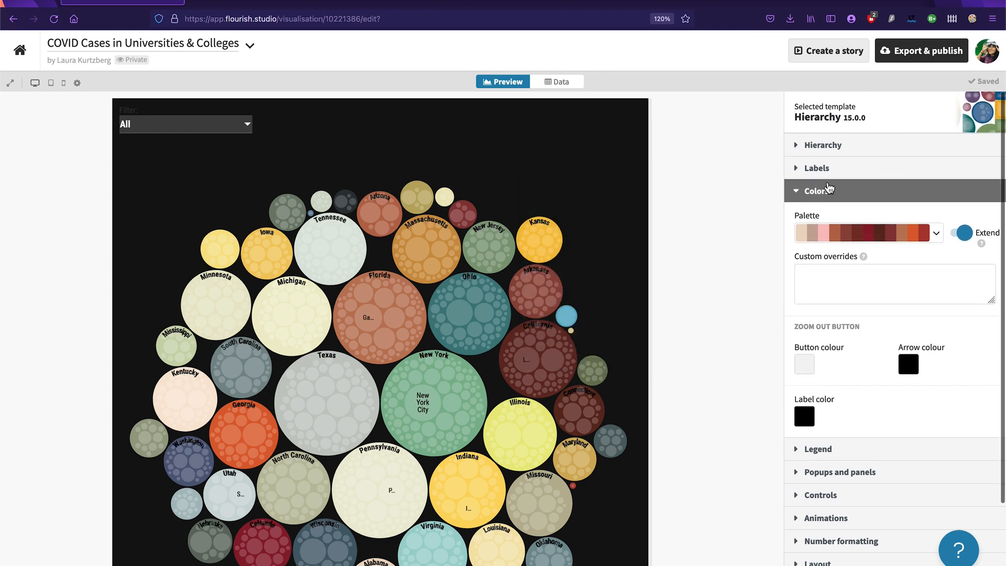
pyautogui.click(827, 169)
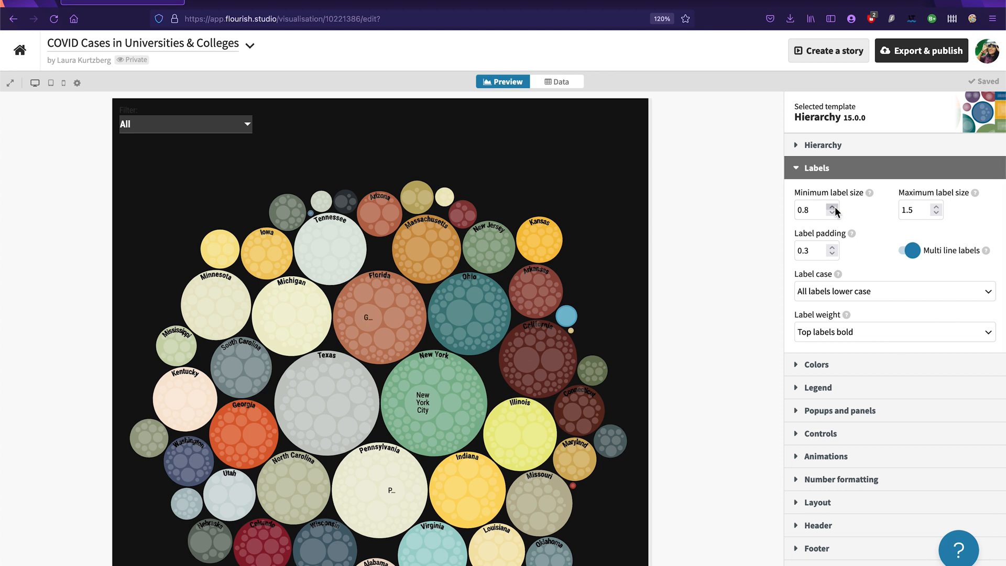
pyautogui.click(935, 207)
pyautogui.click(936, 207)
pyautogui.doubleClick(936, 207)
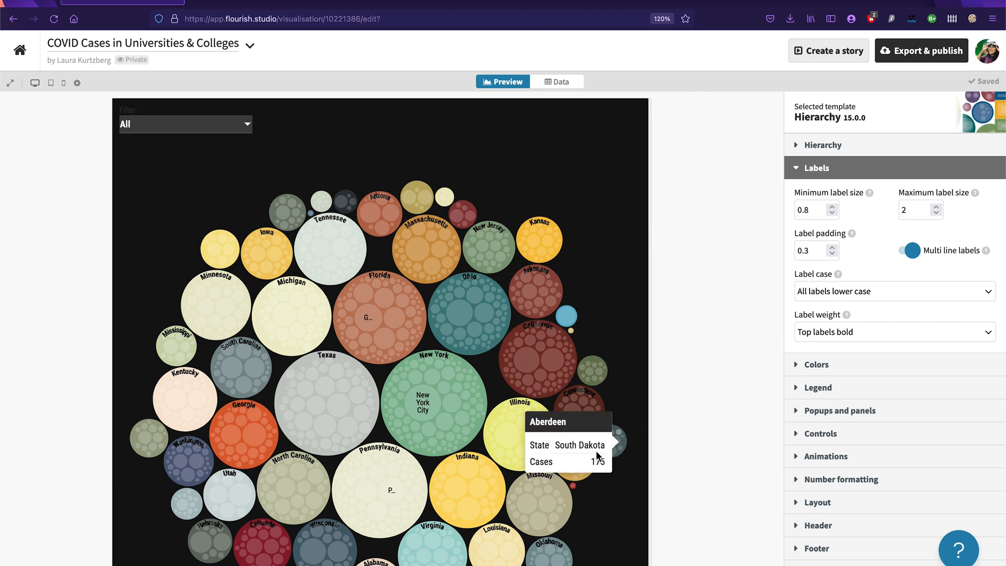
# Step: Widen the chart preview to 974 pixels
pyautogui.scroll(-2, 598, 446)
pyautogui.moveTo(649, 364); pyautogui.dragTo(708, 368)
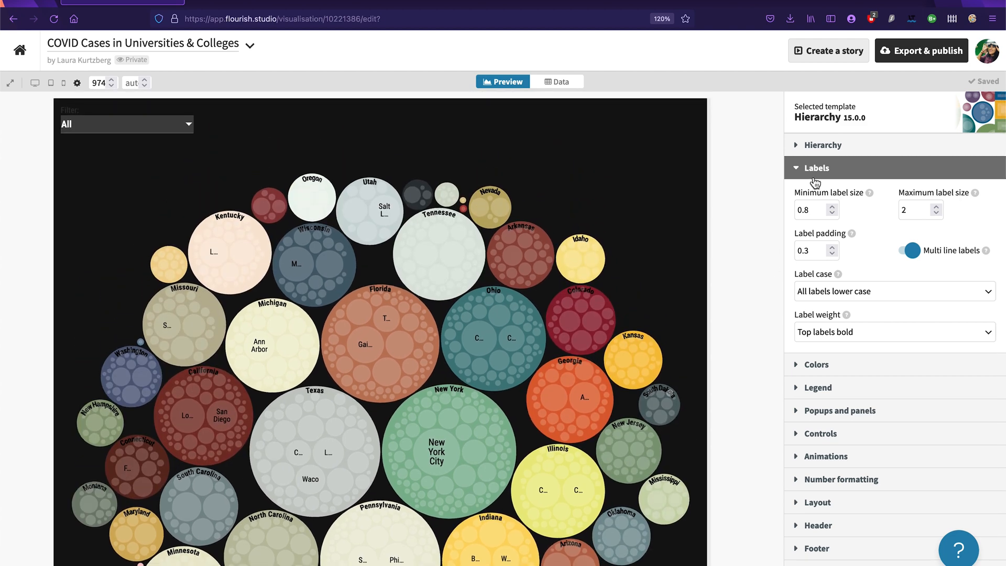
# Step: Open the header settings and start editing the chart's title
pyautogui.scroll(-2, 941, 508)
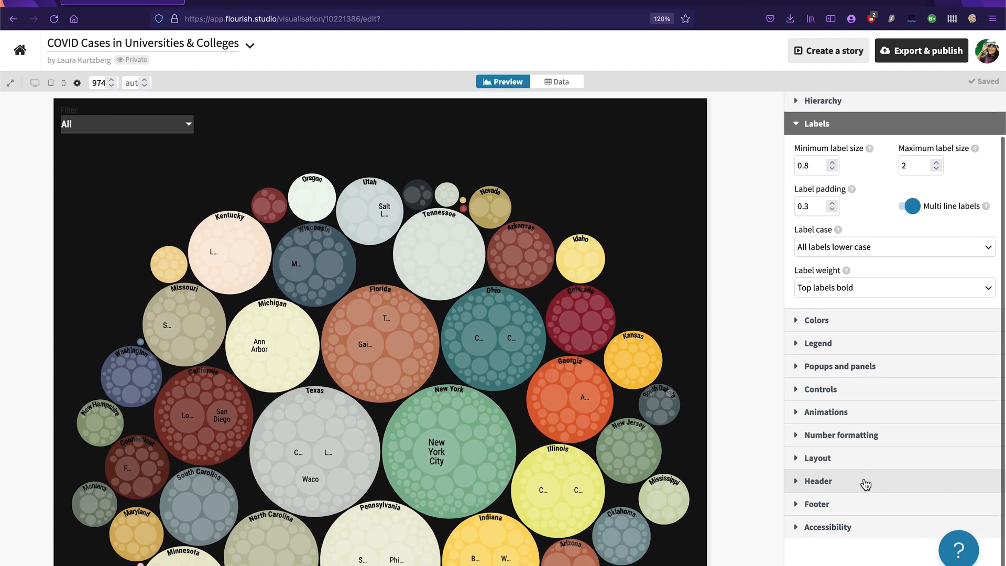
pyautogui.click(863, 480)
pyautogui.scroll(-2, 923, 356)
pyautogui.click(869, 322)
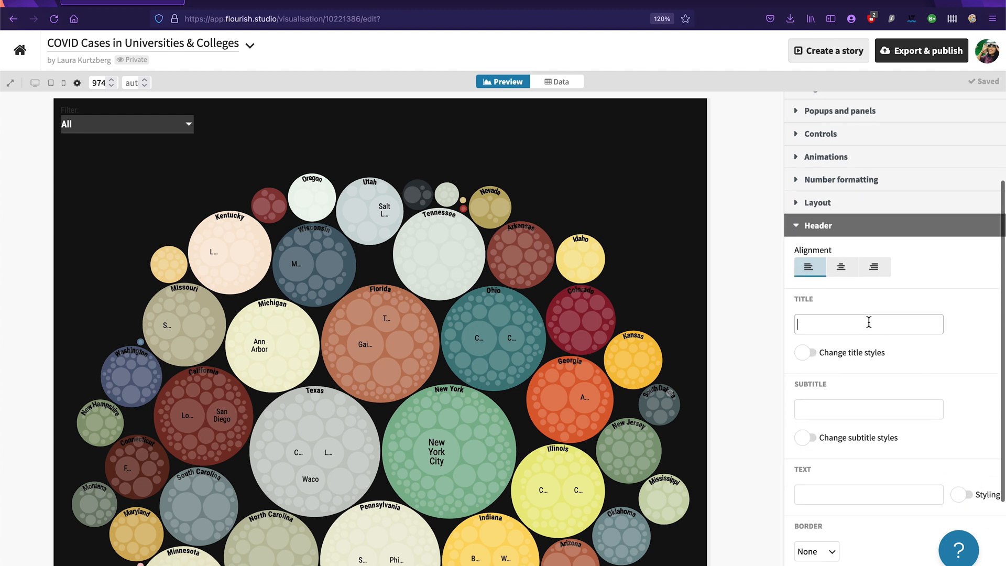
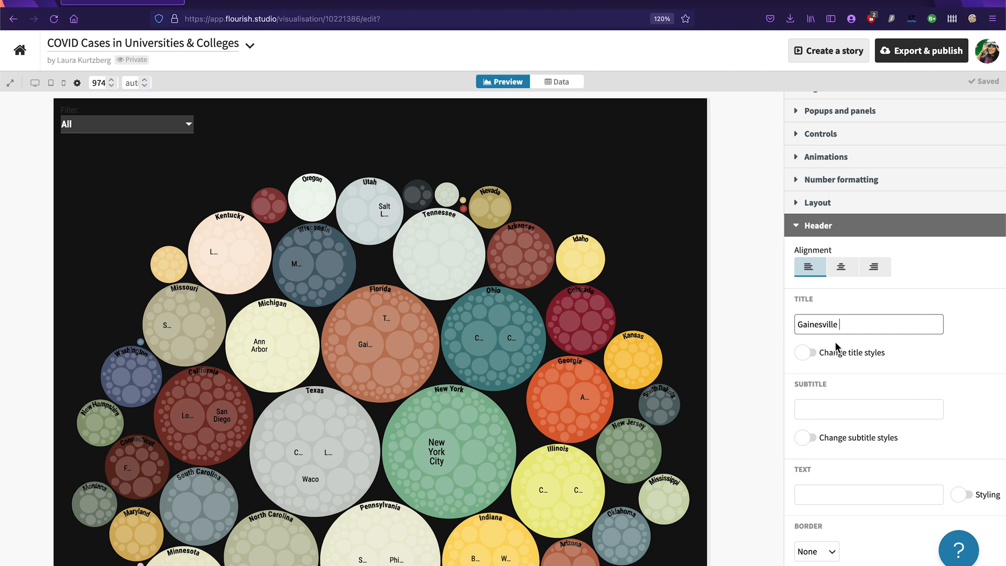
# Step: Complete the header title as "Gainesville had the Most COVID-19 Cases at Universities in 2021"
pyautogui.write('had the M')
pyautogui.write('ost COVID-19 Cases at Univ')
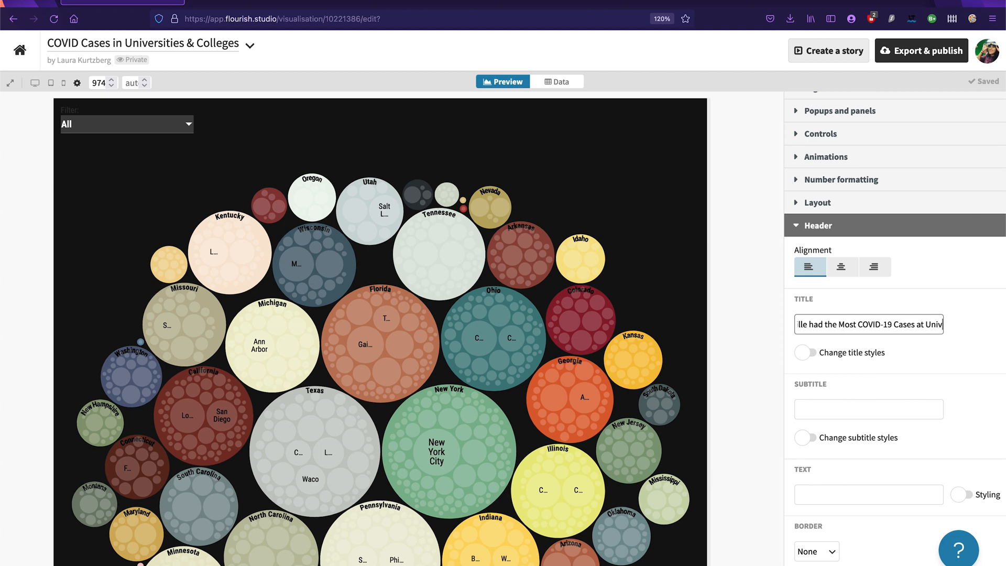
pyautogui.write('ersities in 2021')
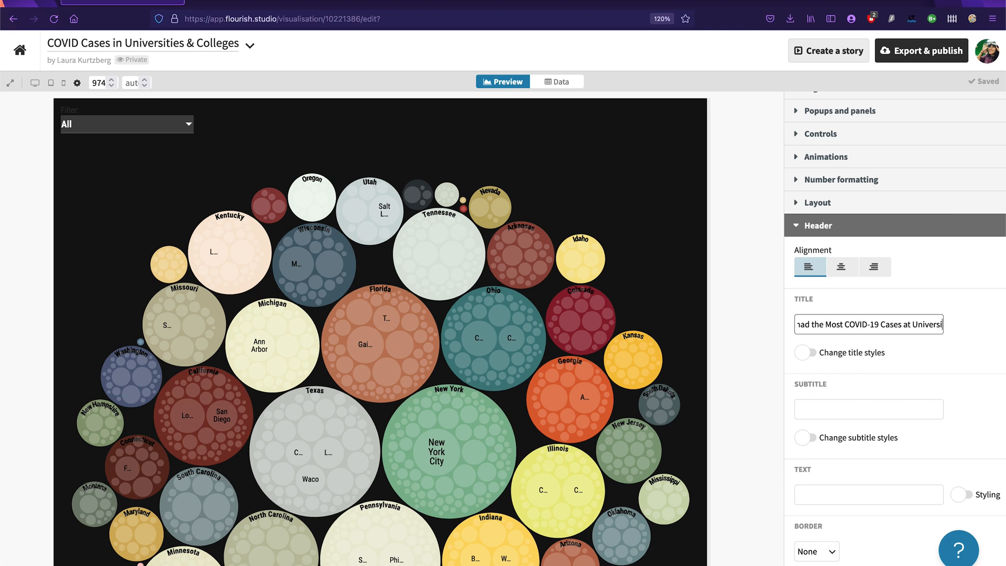
pyautogui.click(828, 411)
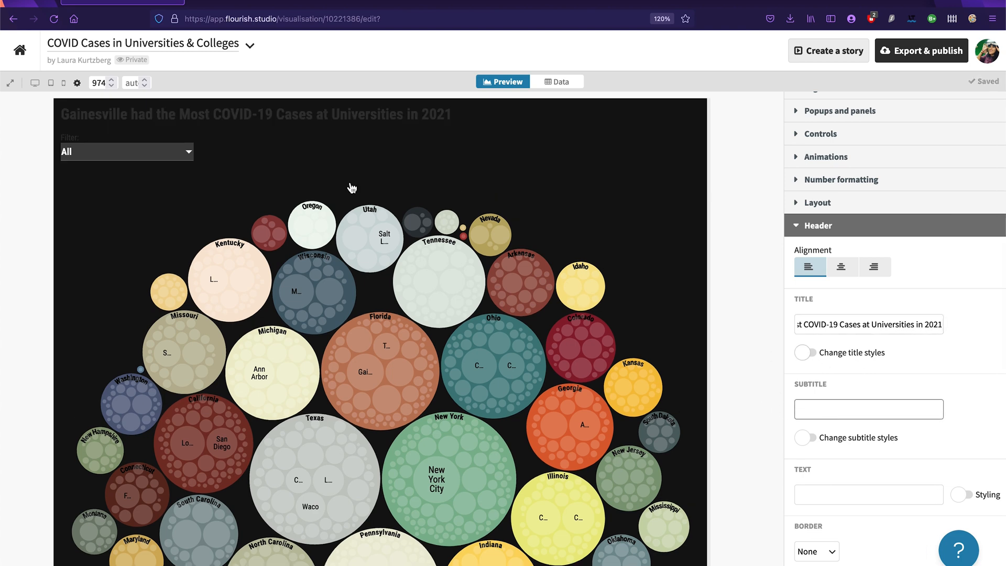
# Step: Enable custom title styles and change the title colour to white
pyautogui.click(805, 352)
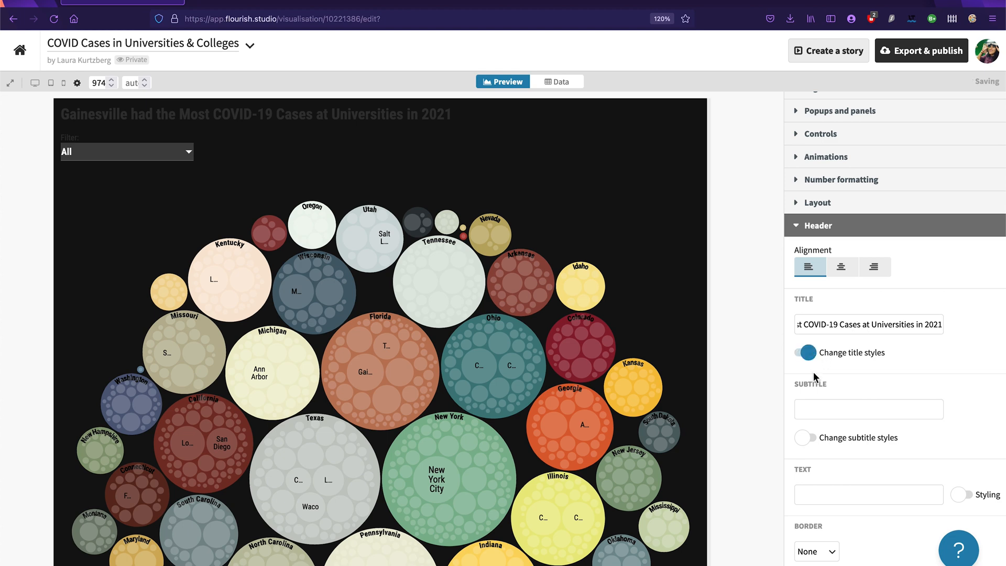
pyautogui.scroll(-3, 891, 356)
pyautogui.click(908, 349)
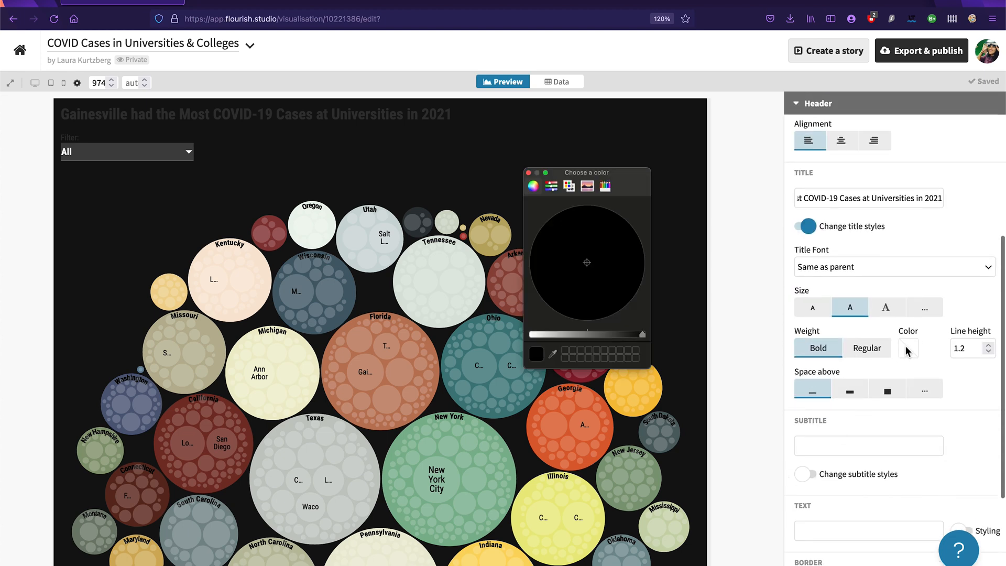
pyautogui.click(533, 334)
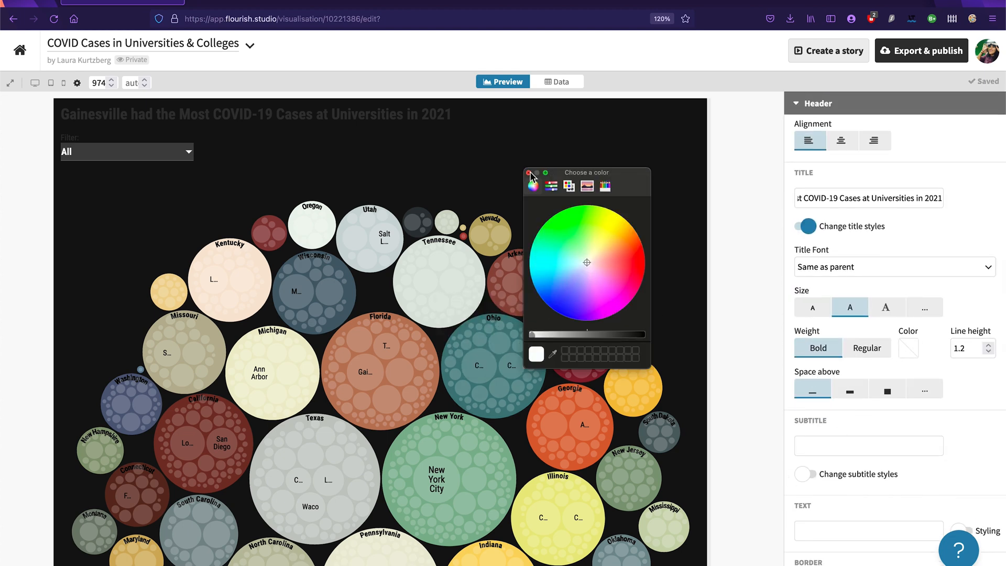
pyautogui.click(528, 172)
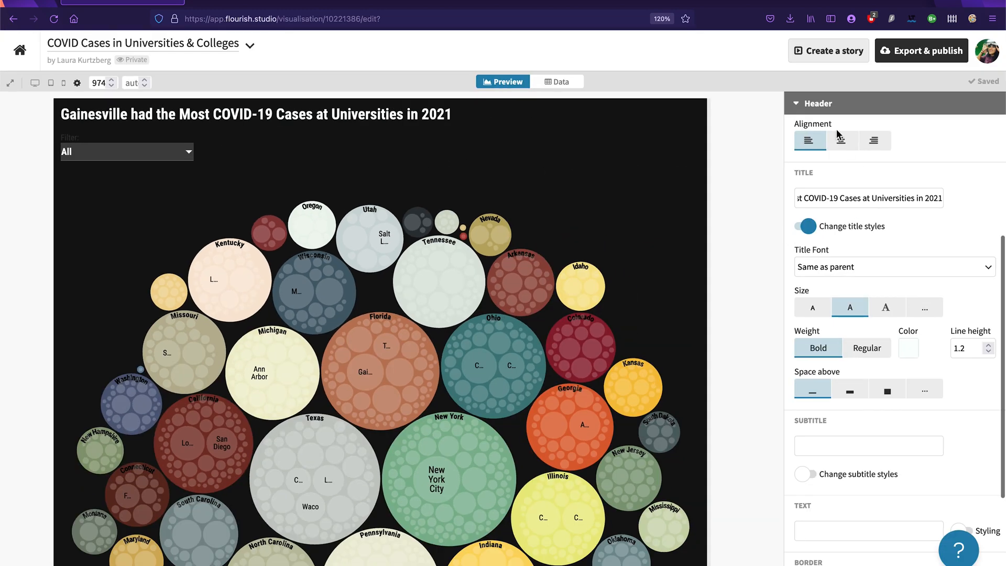
# Step: Change the chart's main text colour to white in the layout settings
pyautogui.click(826, 105)
pyautogui.click(820, 328)
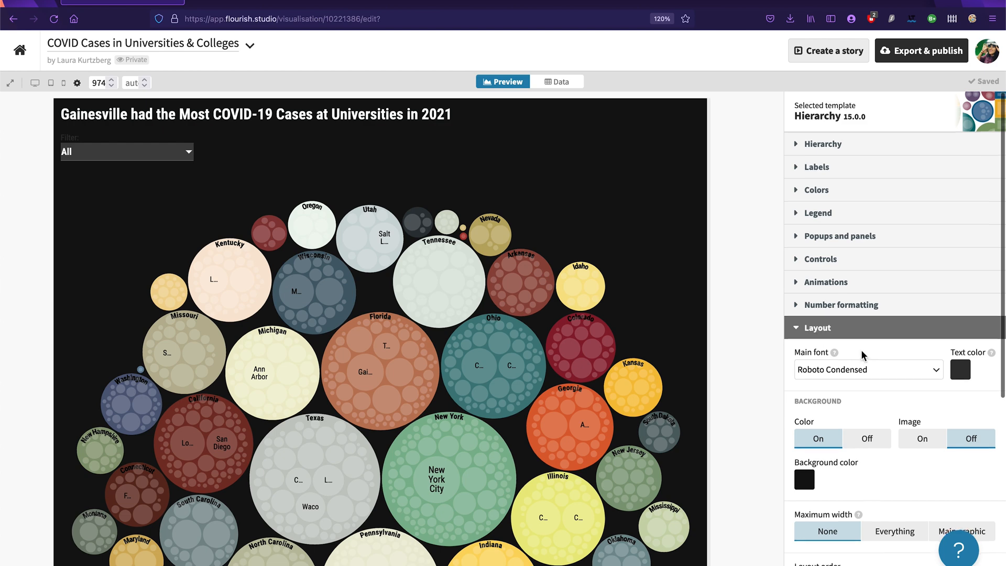
pyautogui.scroll(-1, 863, 355)
pyautogui.click(961, 335)
pyautogui.click(622, 335)
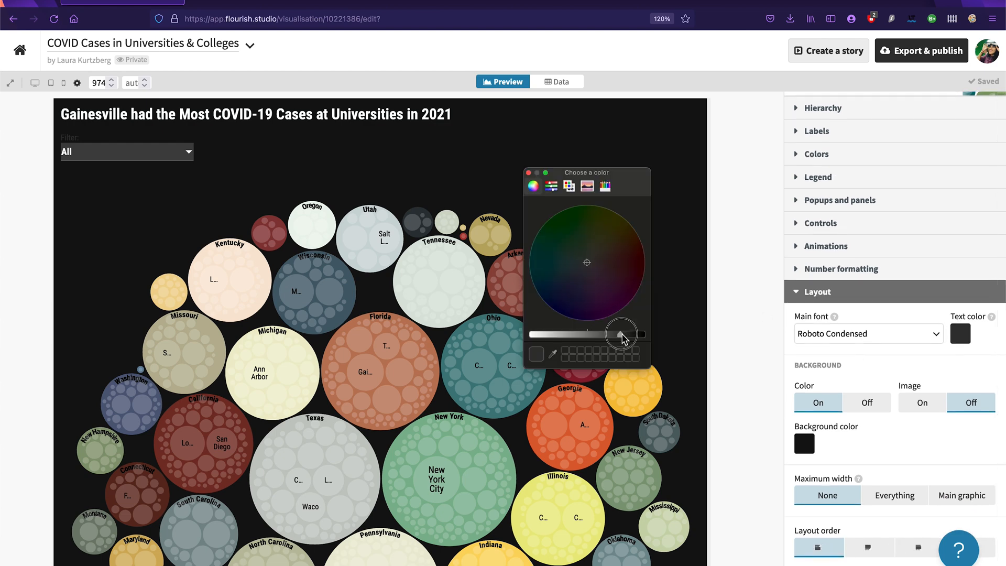
pyautogui.moveTo(622, 336); pyautogui.dragTo(366, 340)
pyautogui.click(529, 173)
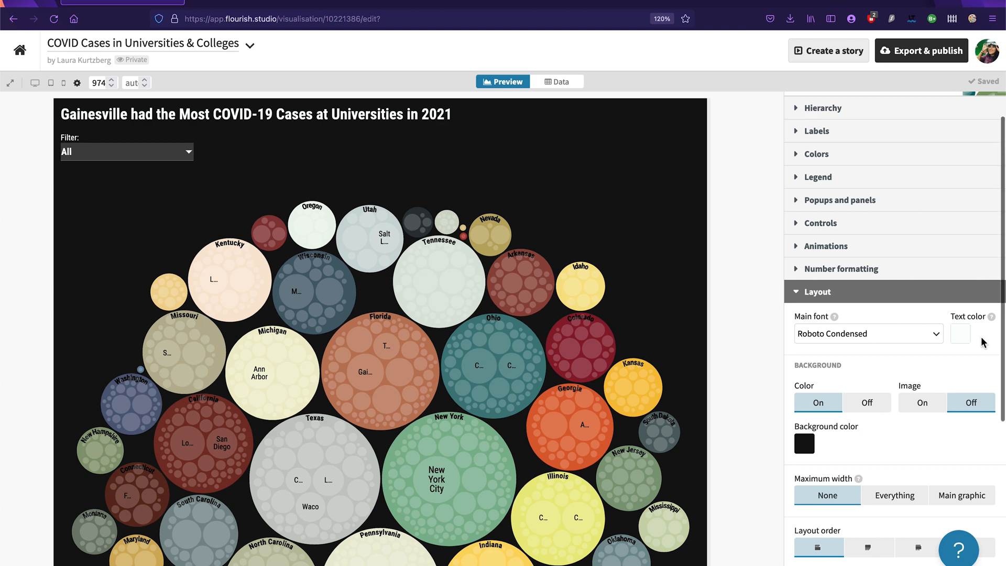
pyautogui.scroll(-1, 983, 342)
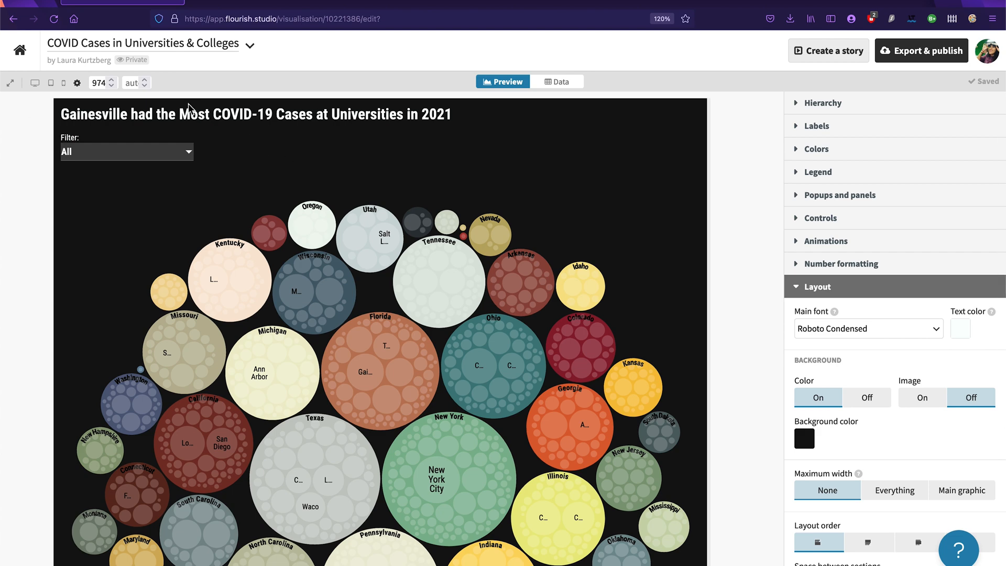
pyautogui.click(898, 289)
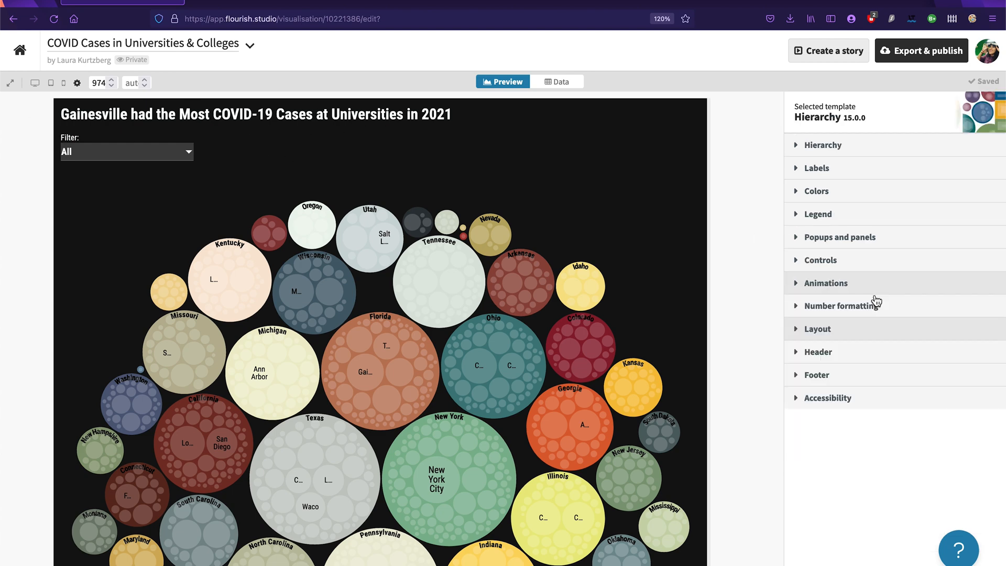
# Step: Return to the header settings and enter the subtitle "Data from the New York Times"
pyautogui.click(826, 353)
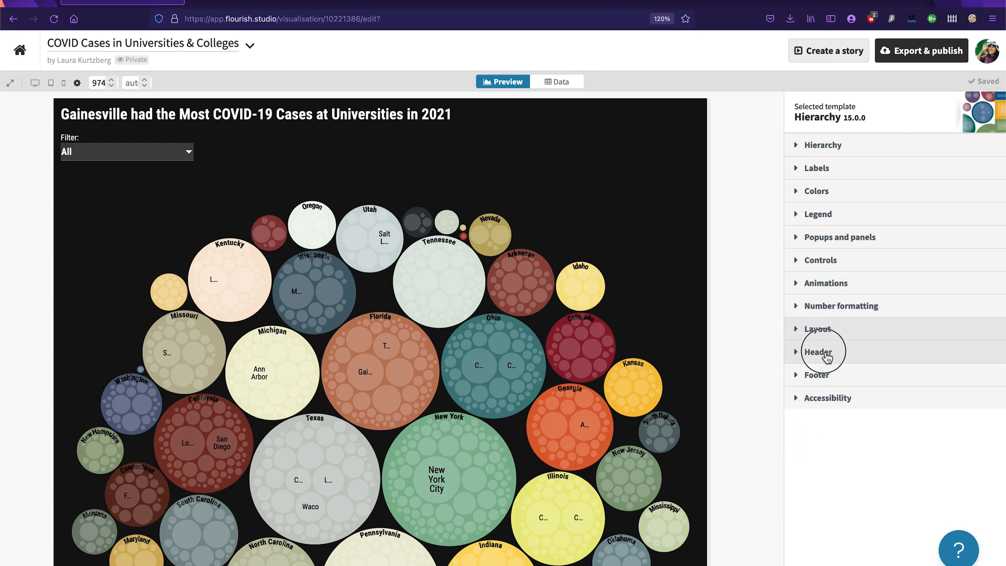
pyautogui.scroll(-3, 878, 328)
pyautogui.click(831, 299)
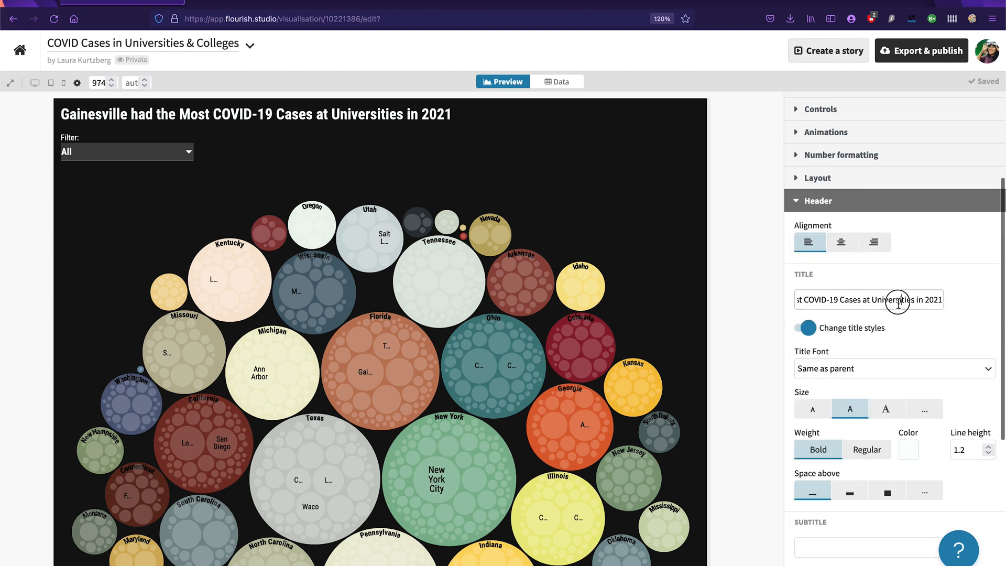
pyautogui.click(831, 548)
pyautogui.scroll(-3, 873, 500)
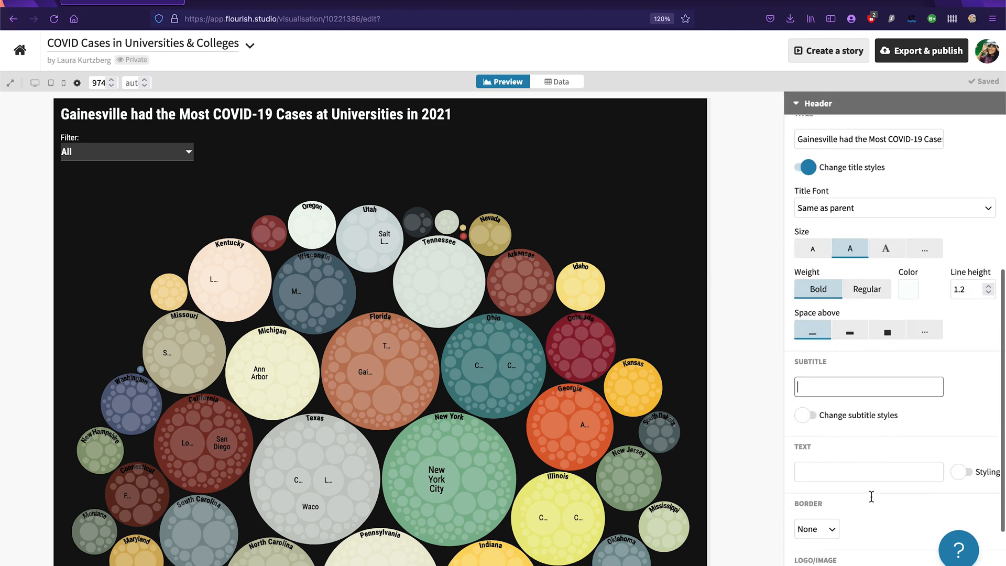
pyautogui.write('Data from the New York Times')
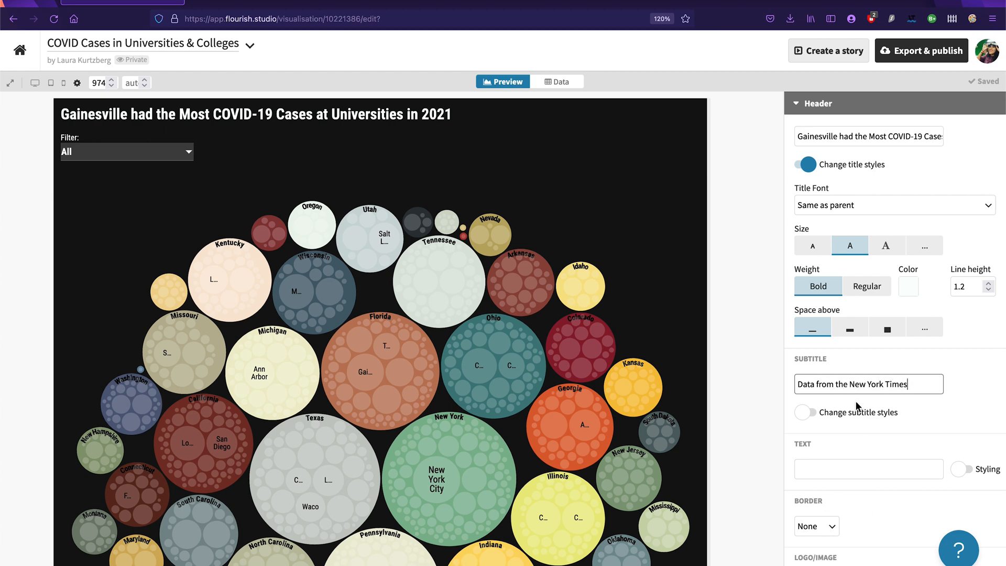
# Step: Expand the subtitle to "Data about COVID-19 cases at colleges and universities comes from the New York Times"
pyautogui.click(815, 385)
pyautogui.write('about ')
pyautogui.write('COVID-19 Case')
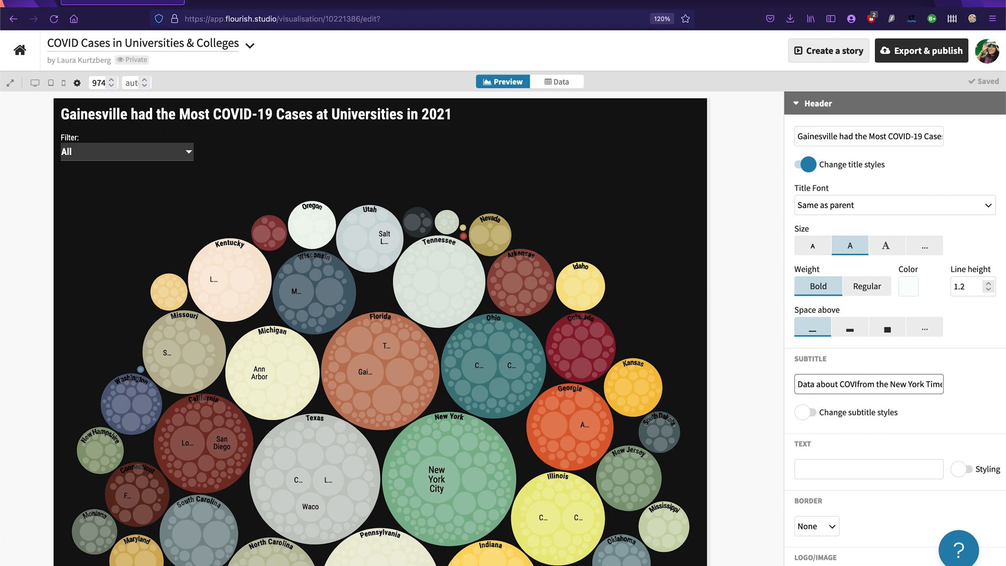
pyautogui.press('BackSpace')
pyautogui.press('BackSpace')
pyautogui.press('BackSpace')
pyautogui.press('BackSpace')
pyautogui.write('cases at colleges and univi')
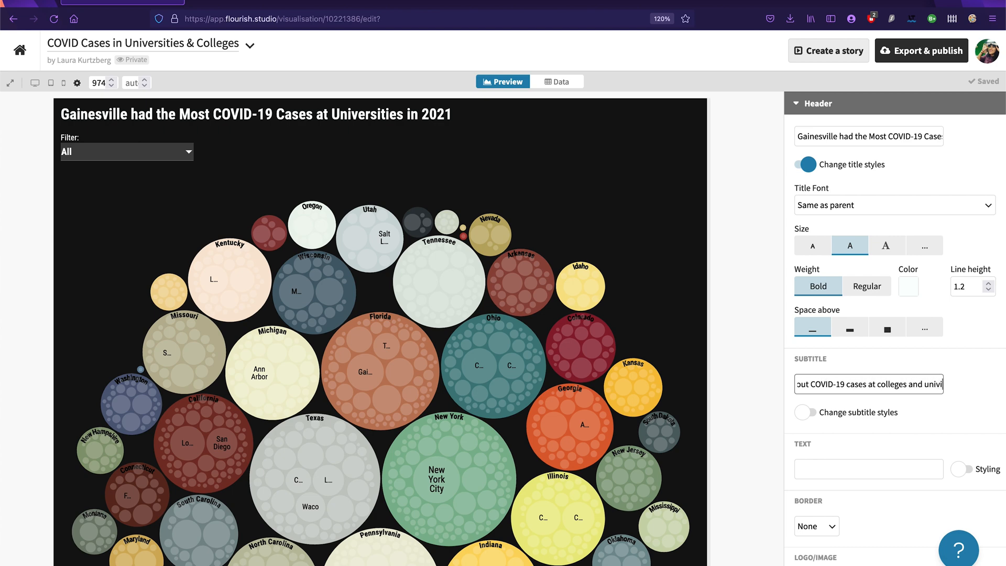
pyautogui.press('BackSpace')
pyautogui.write('e')
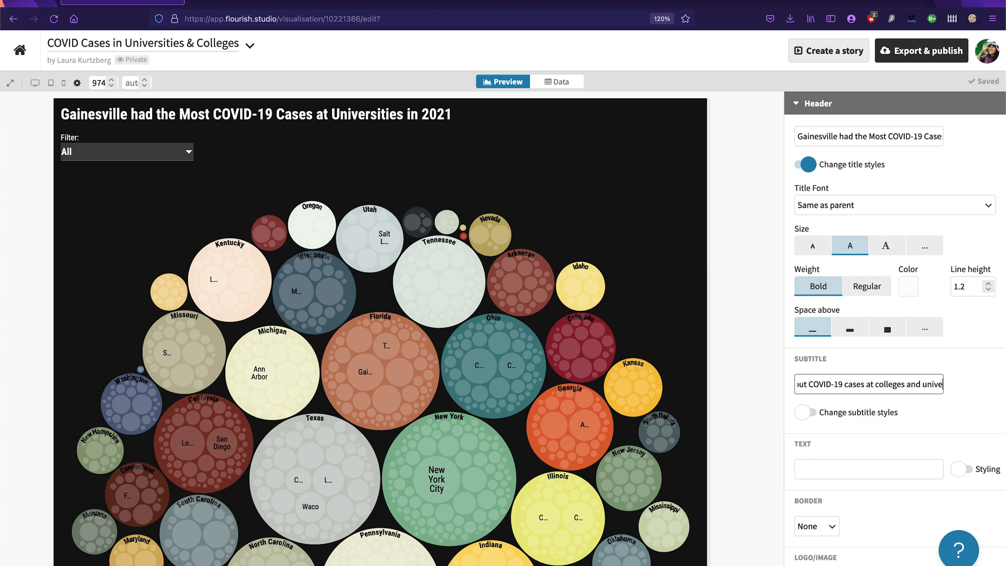
pyautogui.write('rsities comes')
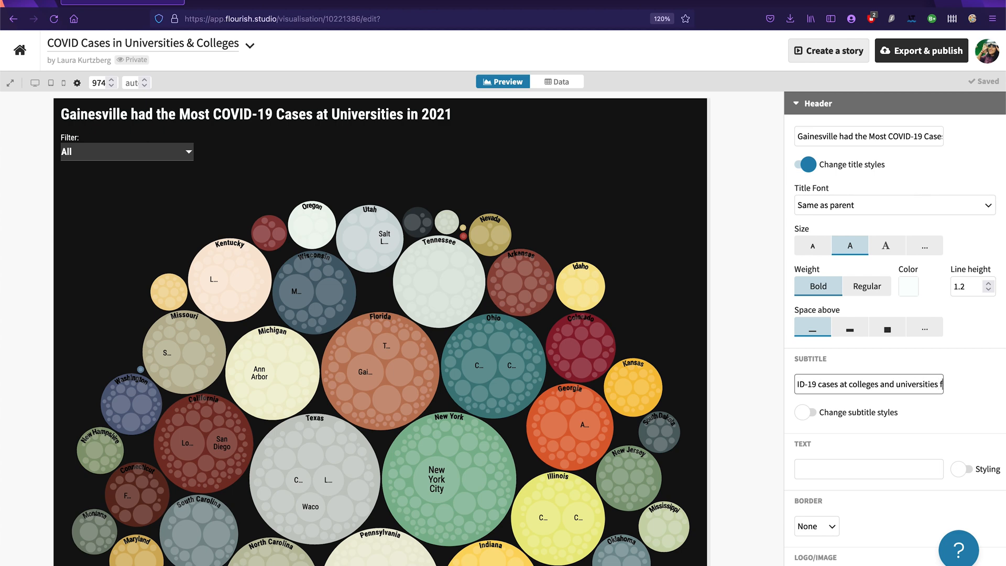
pyautogui.write(' fro')
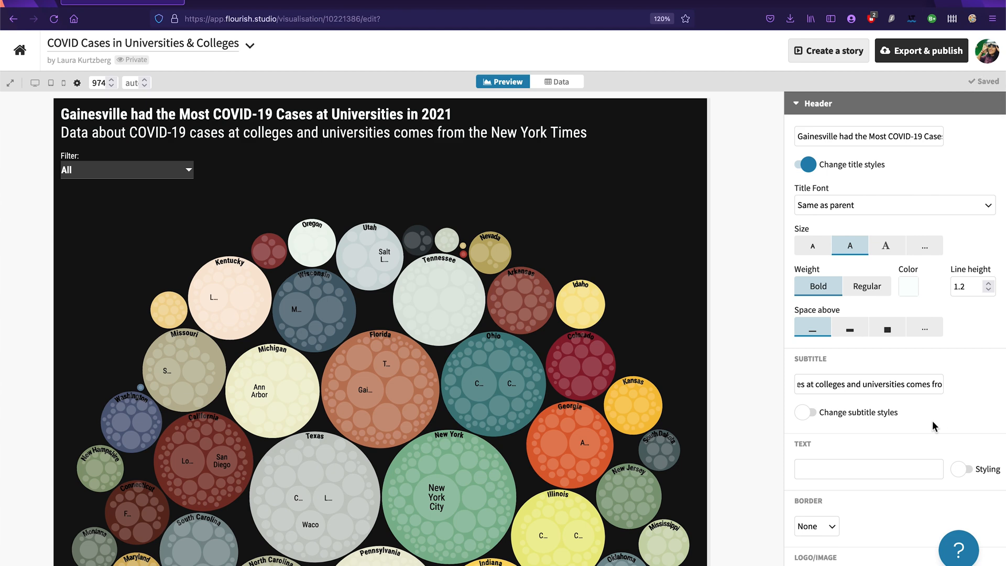
# Step: Enable custom subtitle styles and set the subtitle to the smallest preset size
pyautogui.click(851, 411)
pyautogui.scroll(-2, 848, 449)
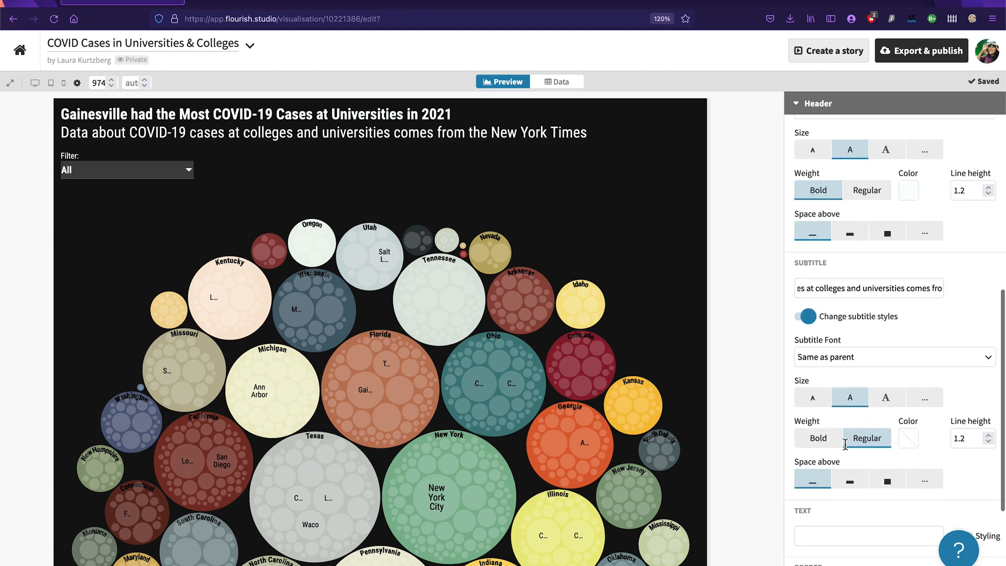
pyautogui.click(812, 394)
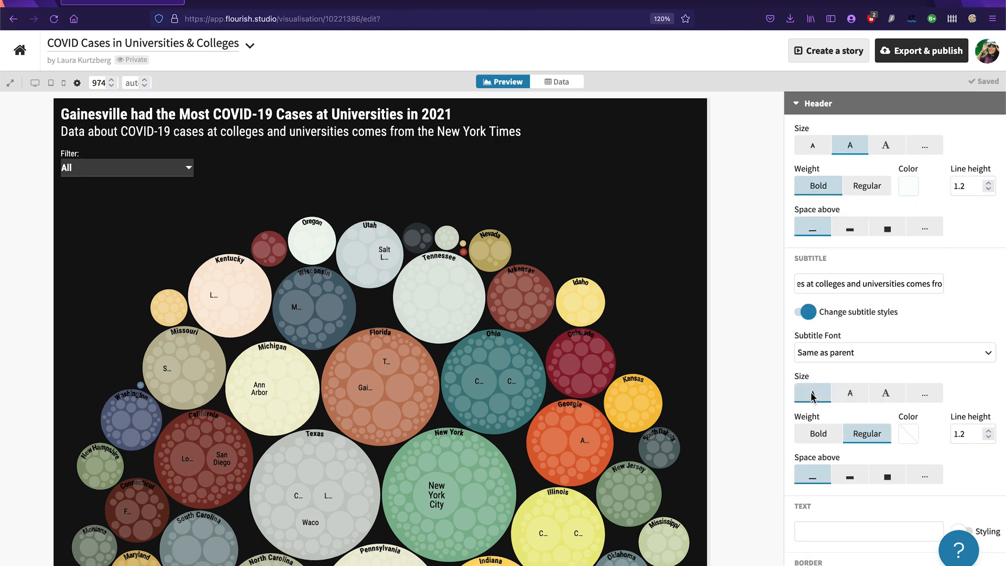
# Step: Set the subtitle's line height to 1.8 and keep the smallest space above it
pyautogui.click(988, 431)
pyautogui.click(988, 431)
pyautogui.click(988, 431)
pyautogui.click(988, 431)
pyautogui.click(988, 430)
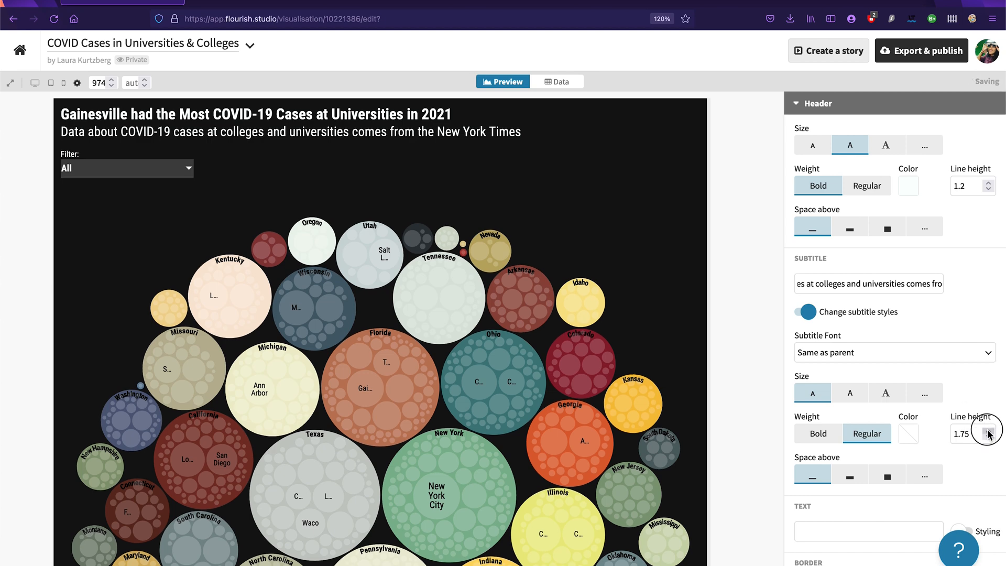
pyautogui.click(989, 431)
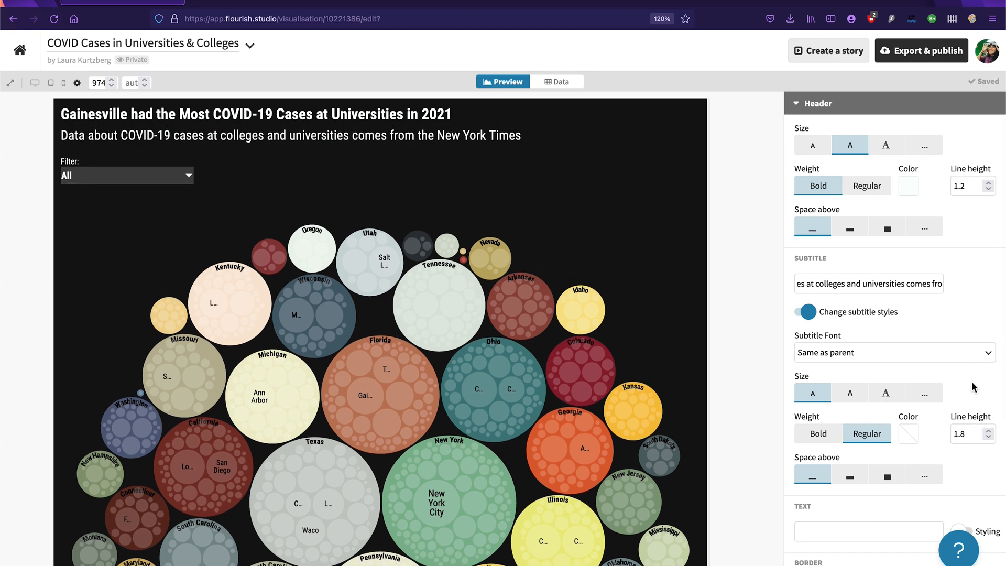
pyautogui.click(850, 478)
pyautogui.click(819, 480)
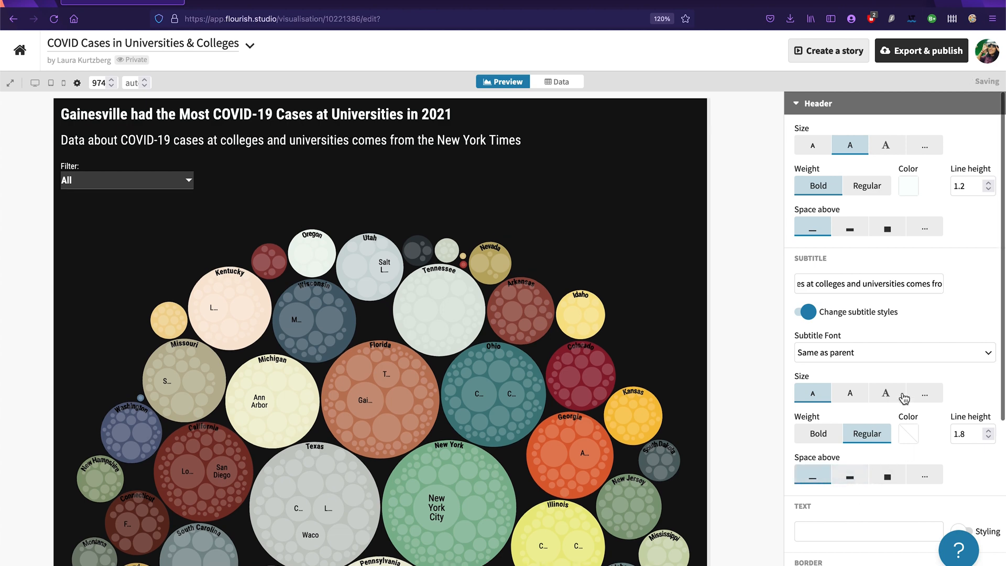
# Step: Add a header text line crediting the chart's author, with "Chart by:" followed by the author's full name
pyautogui.scroll(-2, 914, 422)
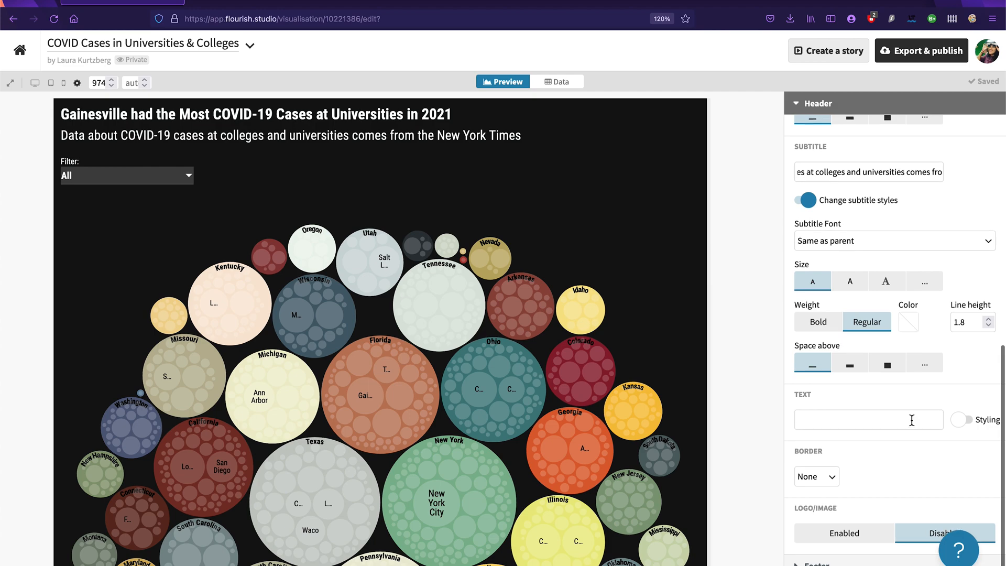
pyautogui.scroll(-5, 606, 471)
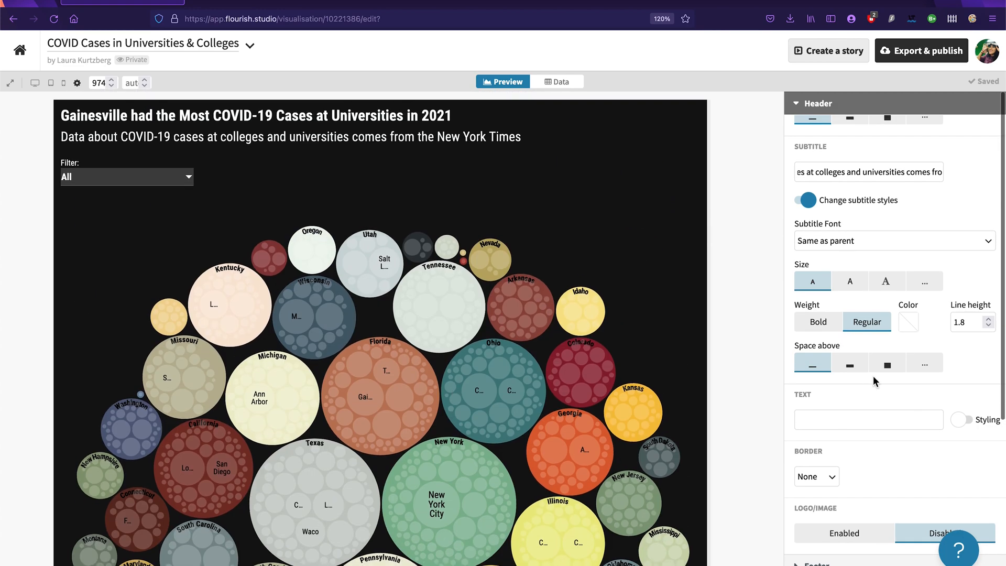
pyautogui.click(812, 424)
pyautogui.write('Chart')
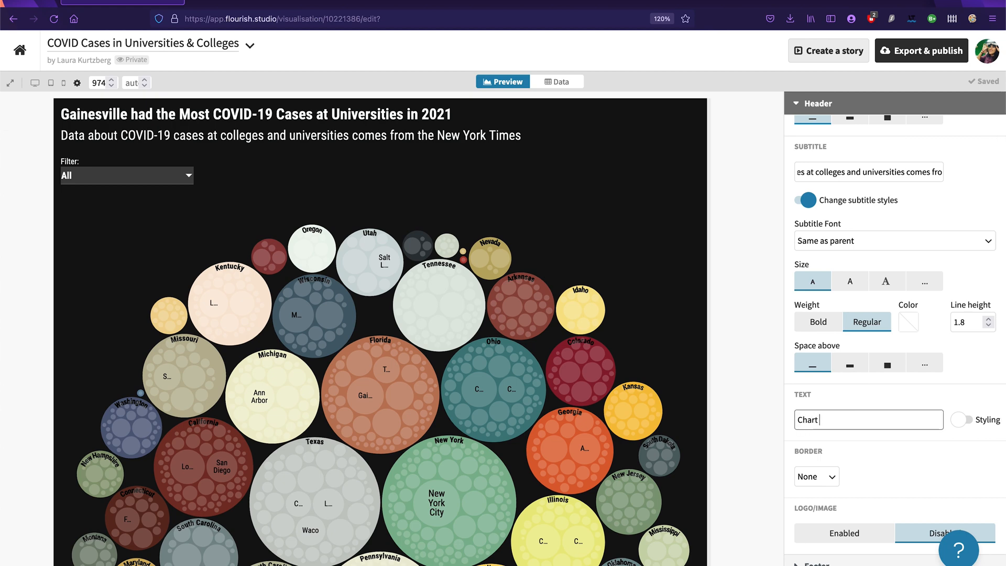
pyautogui.write(' by: Laura Kurtzberg')
pyautogui.click(919, 396)
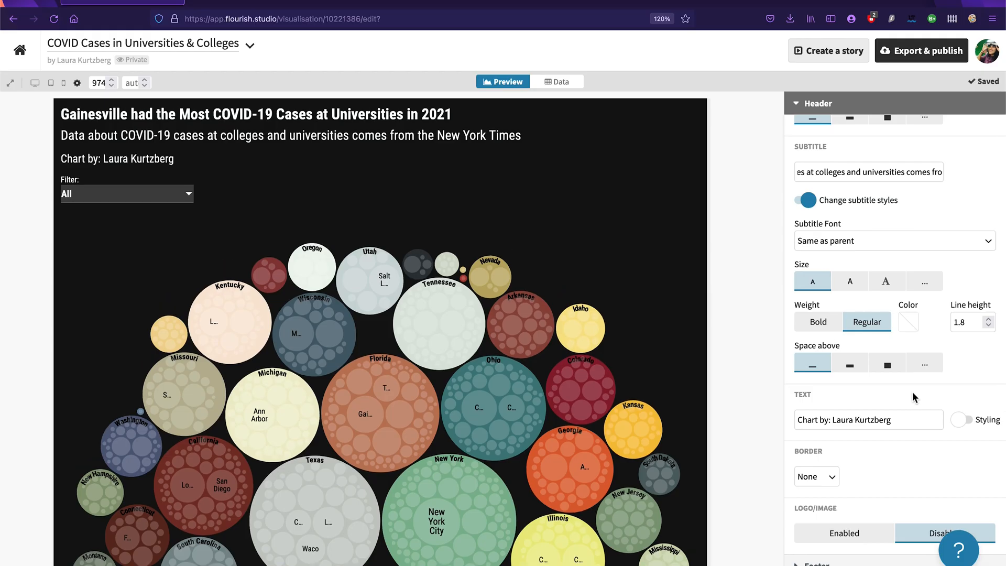
# Step: Set the footer's source name to "New York Times"
pyautogui.scroll(-3, 889, 495)
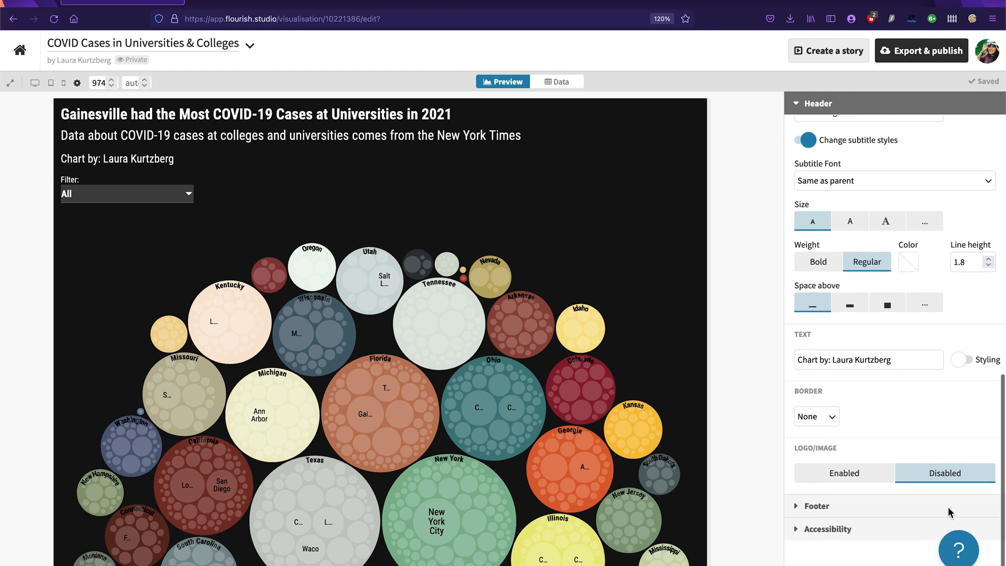
pyautogui.click(880, 503)
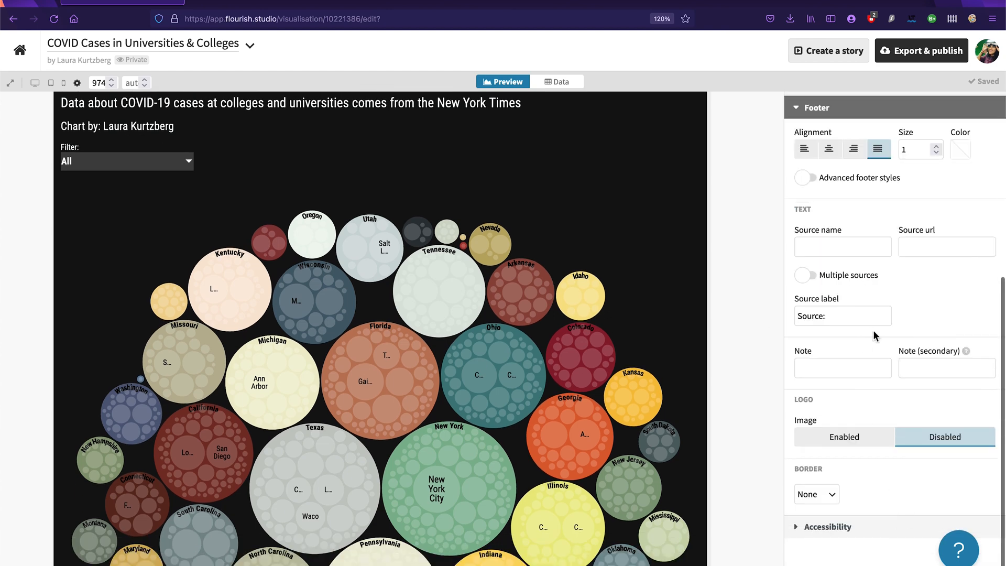
pyautogui.click(855, 248)
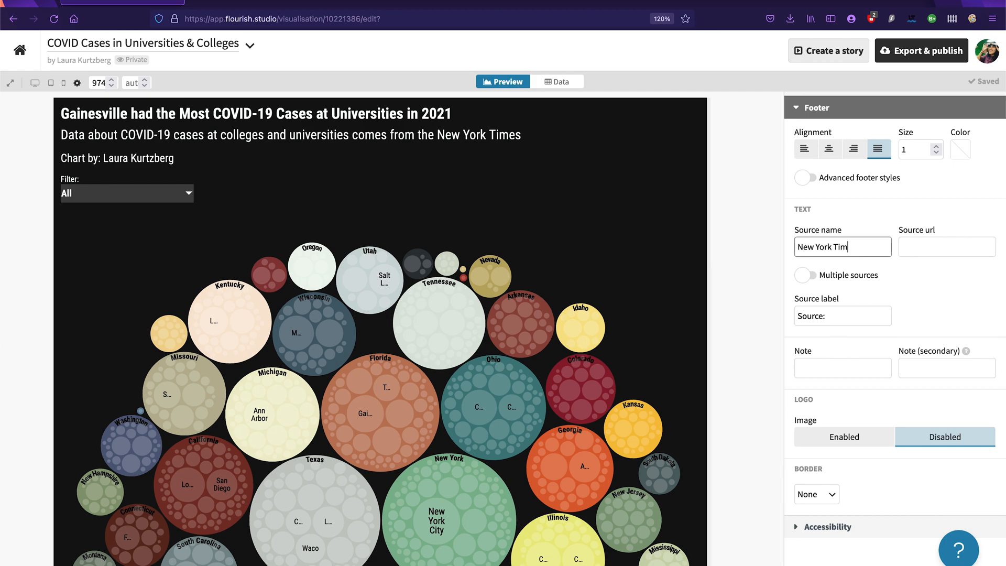
pyautogui.click(731, 417)
pyautogui.scroll(-5, 730, 417)
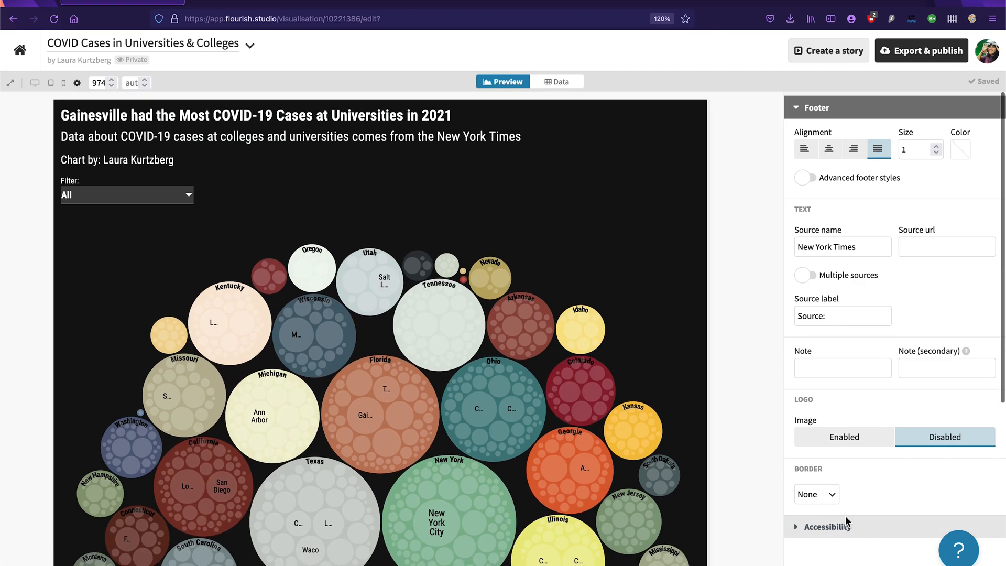
# Step: Enter the screenreader description "Packed circle chart showing covid-19 cases at universities in the united states."
pyautogui.click(839, 525)
pyautogui.click(869, 497)
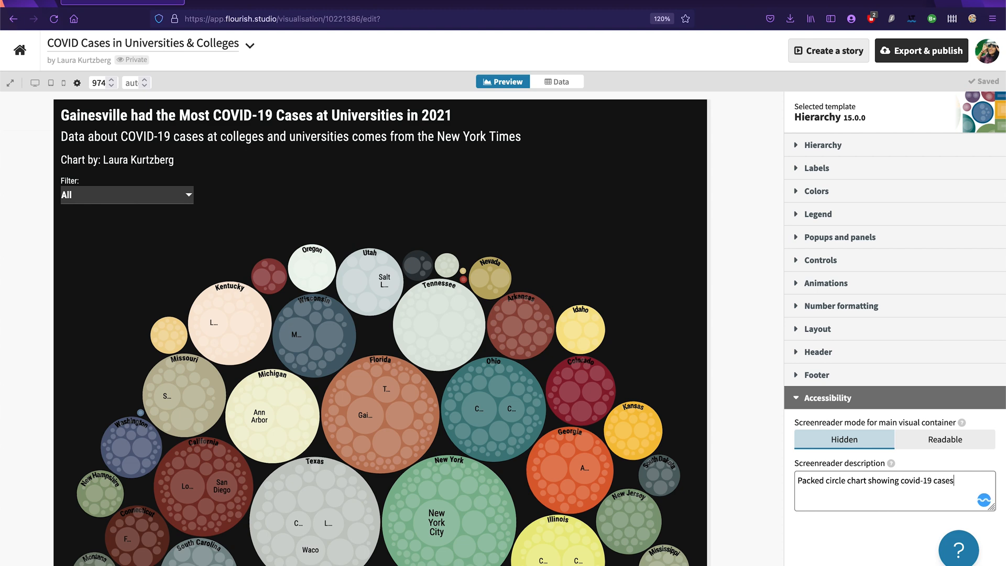
pyautogui.write('sities in the united states.')
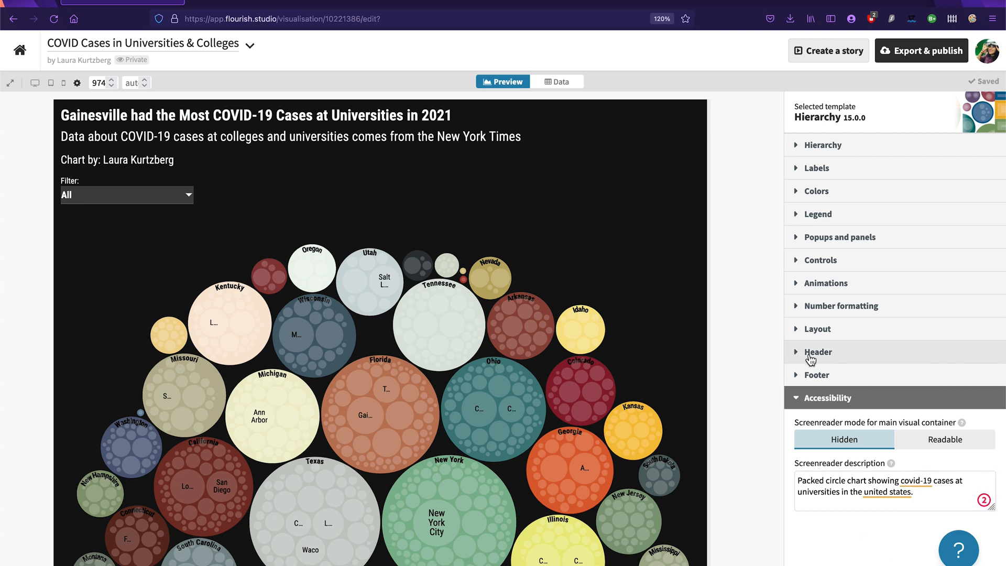
pyautogui.click(819, 399)
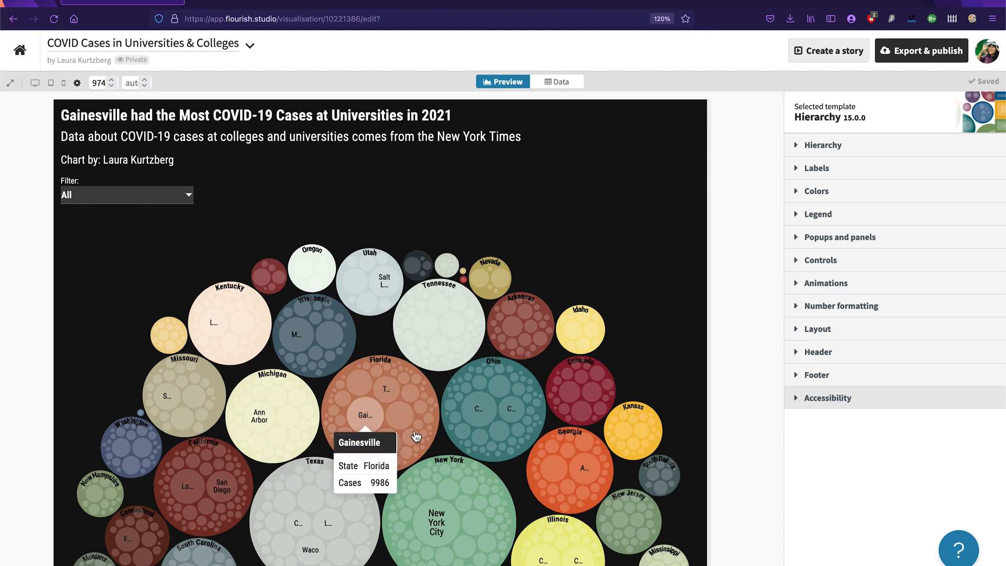
# Step: Publish the COVID cases visualisation for sharing and embedding, without allowing others to duplicate the project
pyautogui.click(916, 54)
pyautogui.click(853, 116)
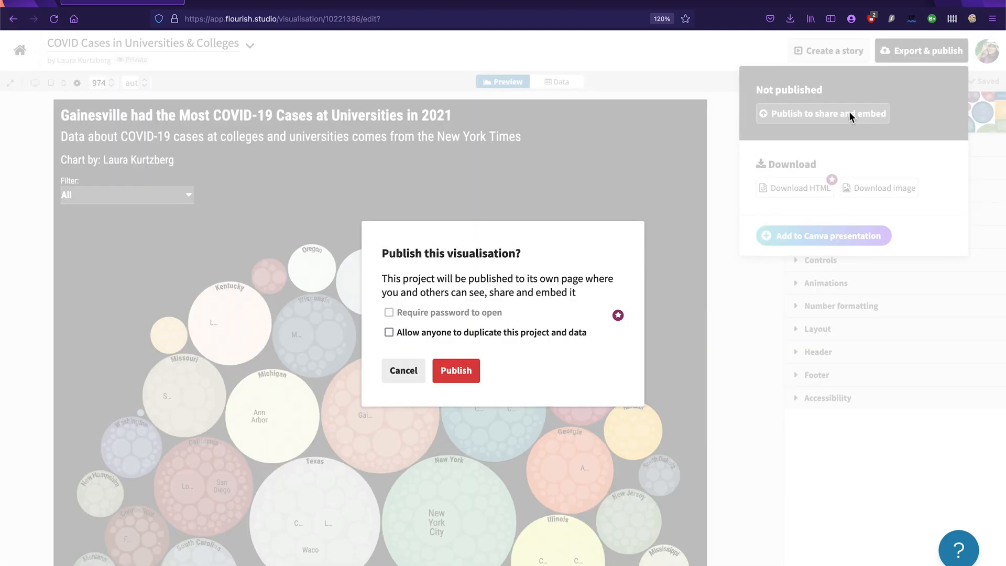
pyautogui.click(459, 375)
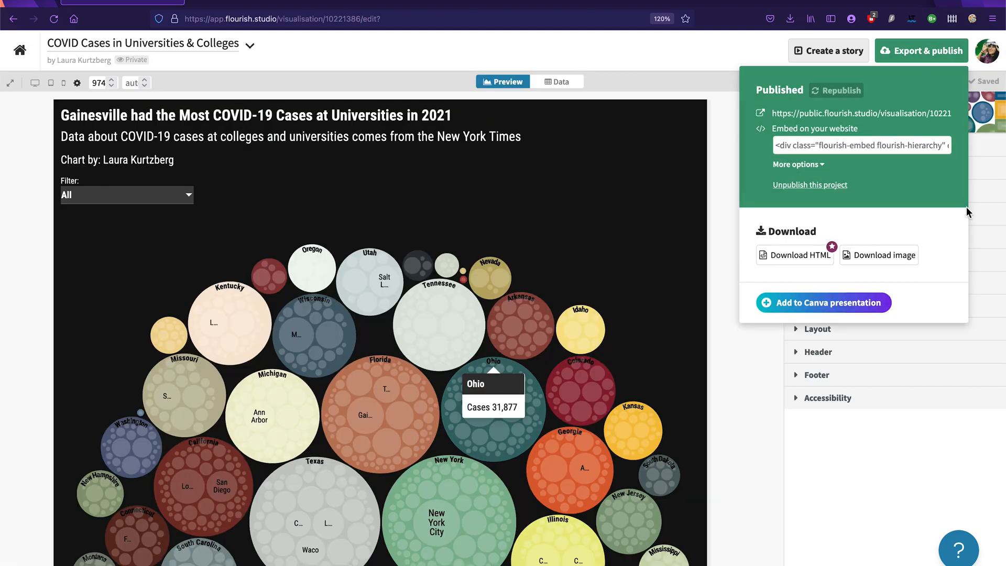
pyautogui.click(736, 541)
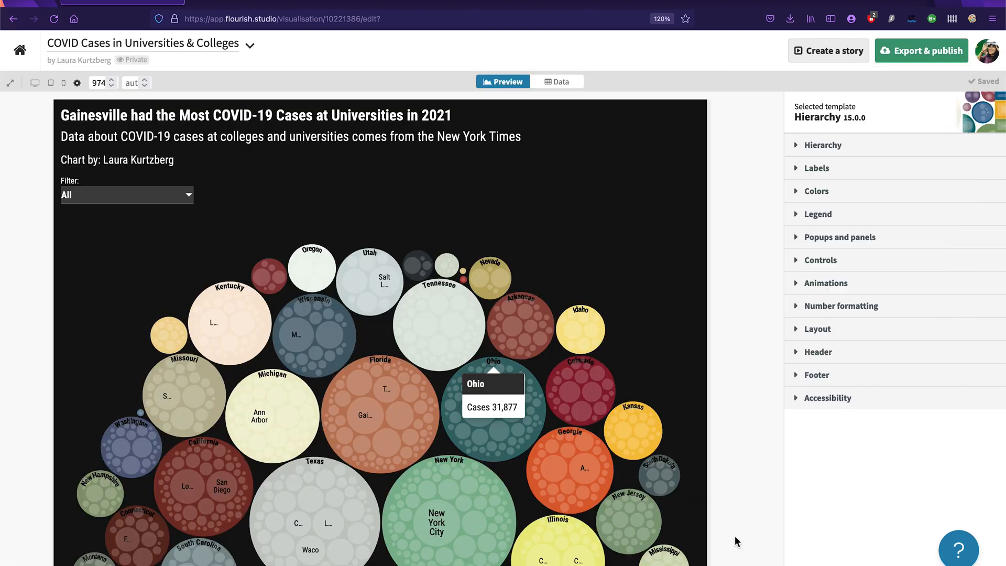
# Step: Create a story from the COVID cases chart and title it "COVID-19 Cases at Universities: Story"
pyautogui.click(825, 60)
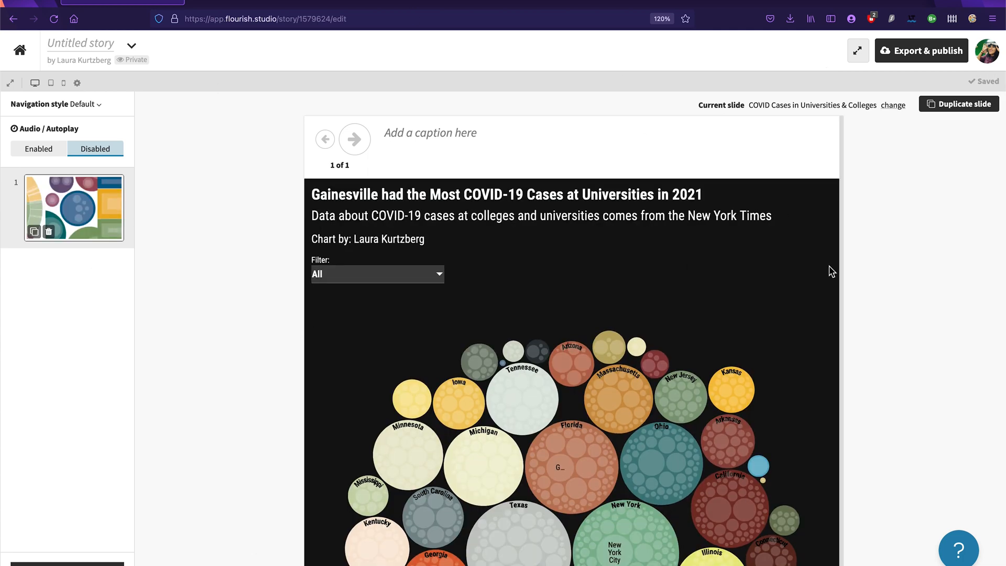
pyautogui.moveTo(838, 263); pyautogui.dragTo(975, 254)
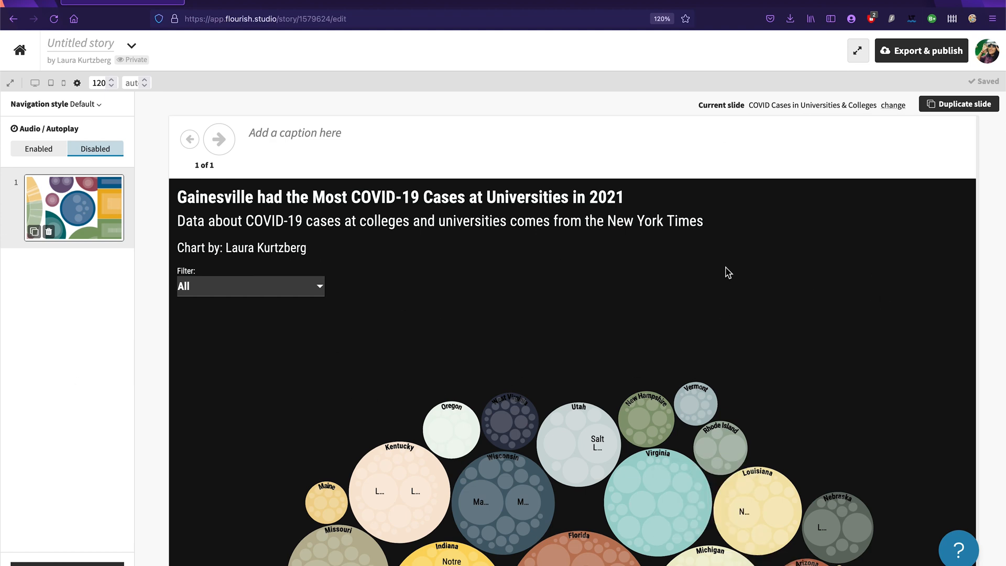
pyautogui.click(86, 46)
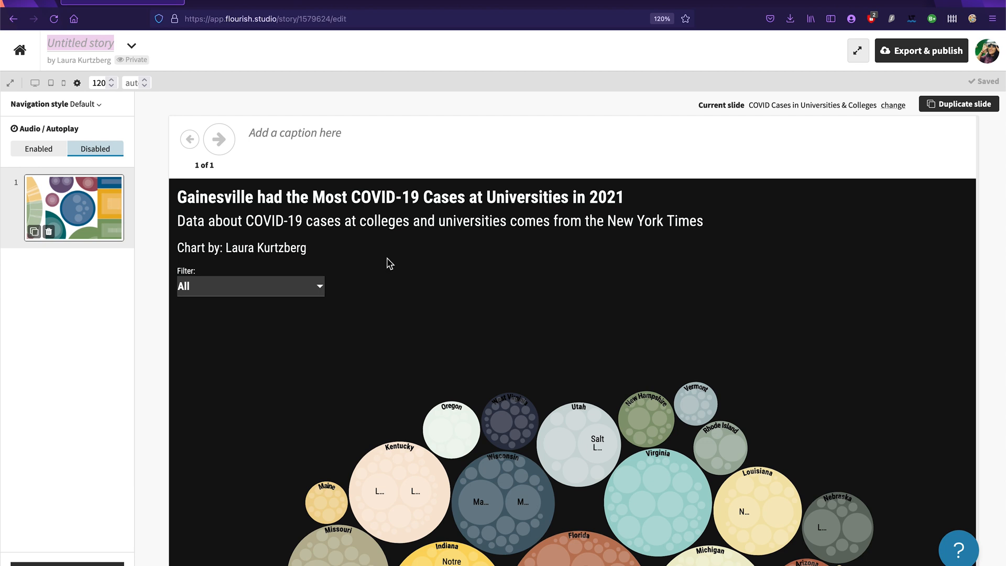
pyautogui.write('COVID-1')
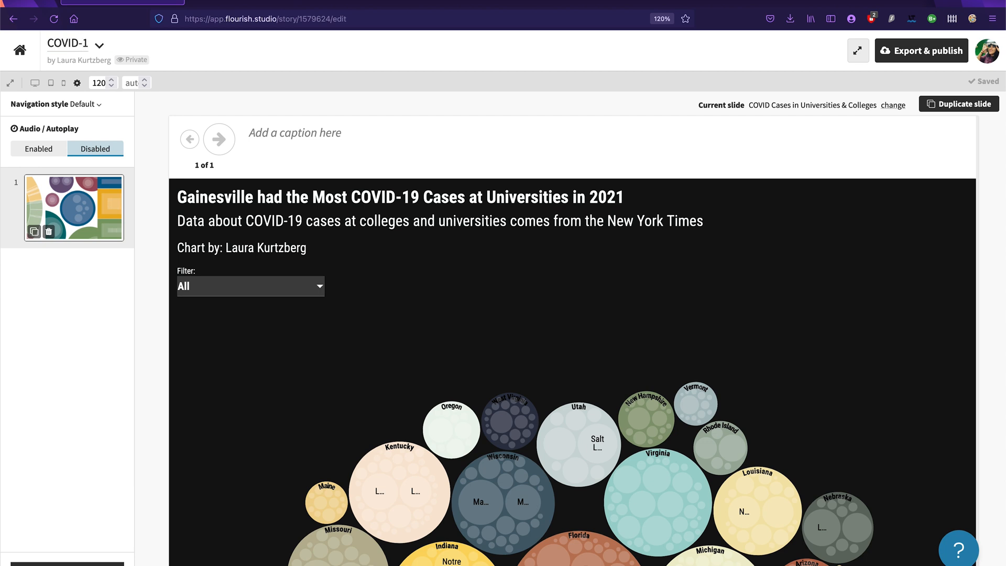
pyautogui.write('9 Cases at Universities')
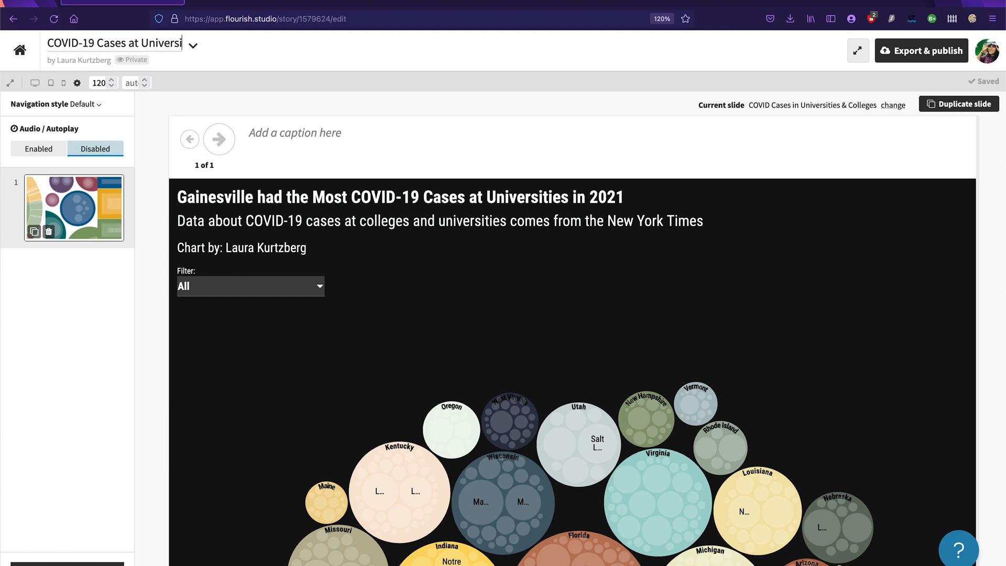
pyautogui.write(': Story')
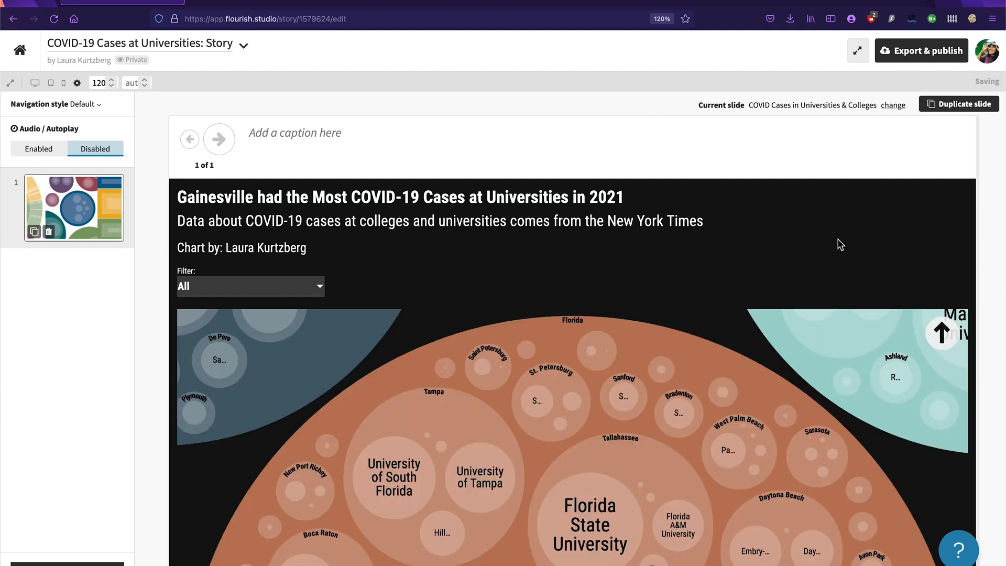
# Step: Examine the city and university circles inside the enlarged Florida group, including the University of Florida's details
pyautogui.scroll(-5, 933, 266)
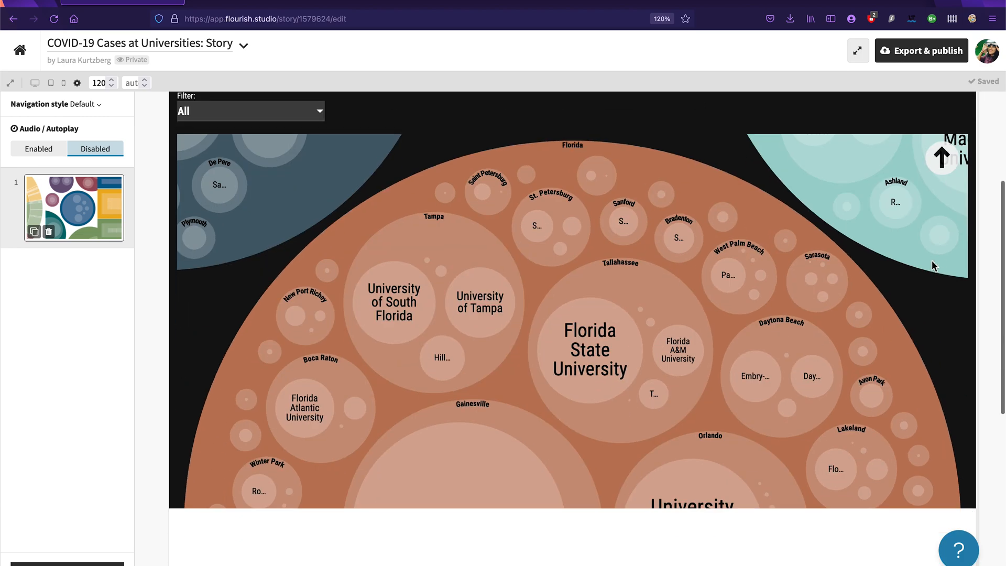
pyautogui.scroll(3, 933, 266)
pyautogui.scroll(-5, 932, 266)
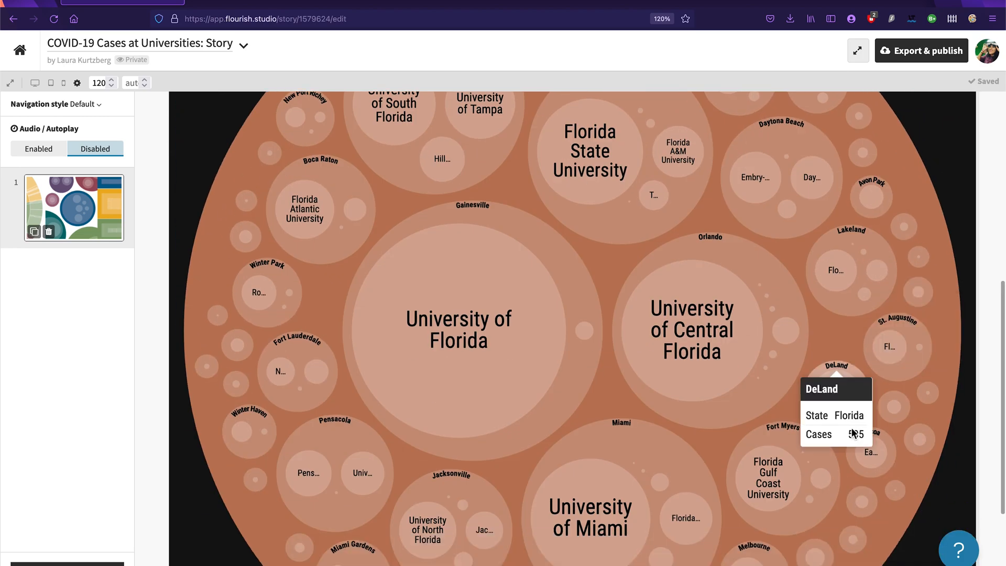
pyautogui.moveTo(926, 257)
pyautogui.scroll(5, 925, 257)
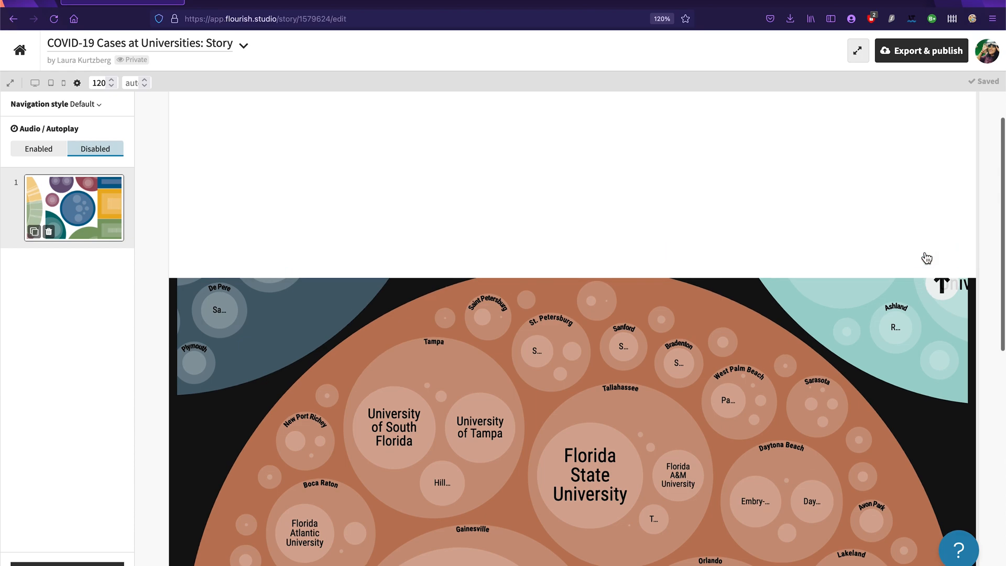
pyautogui.scroll(-8, 926, 257)
pyautogui.scroll(10, 912, 220)
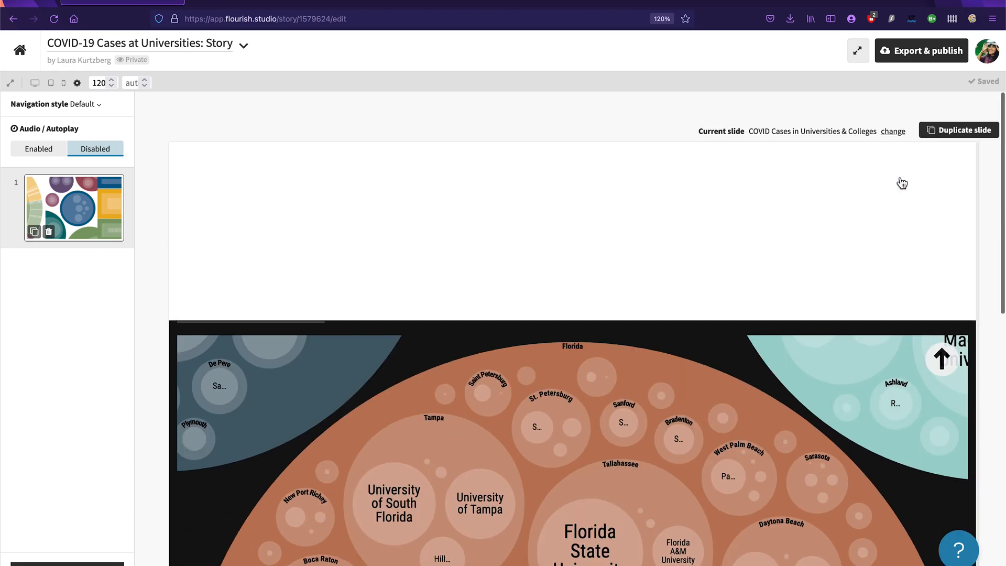
pyautogui.scroll(-7, 736, 335)
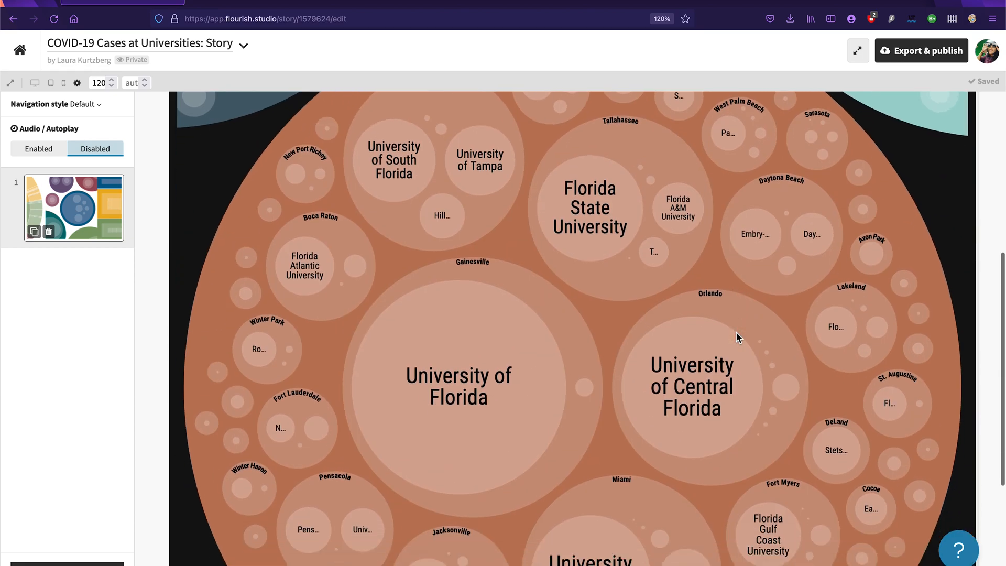
pyautogui.moveTo(436, 343)
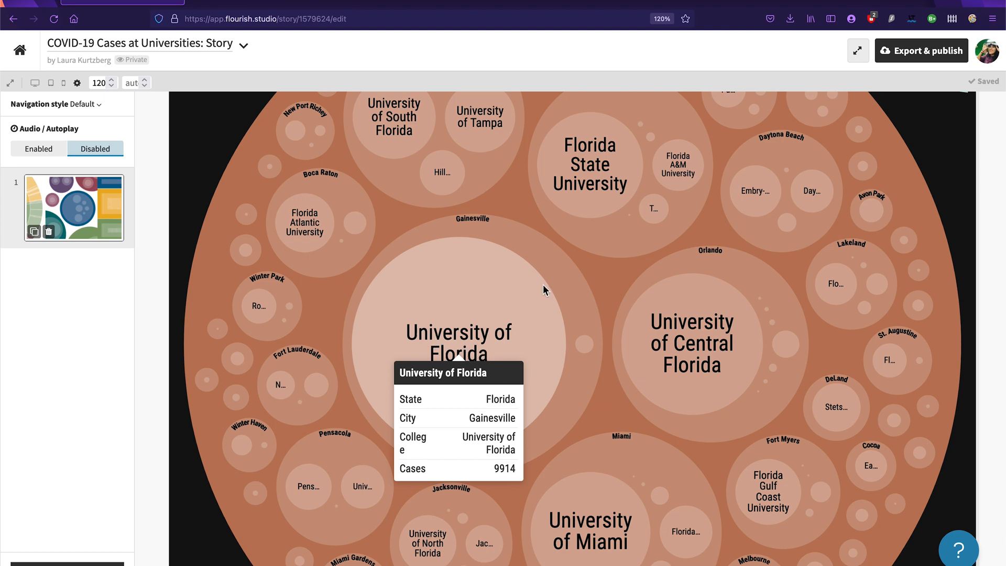
pyautogui.scroll(7, 953, 194)
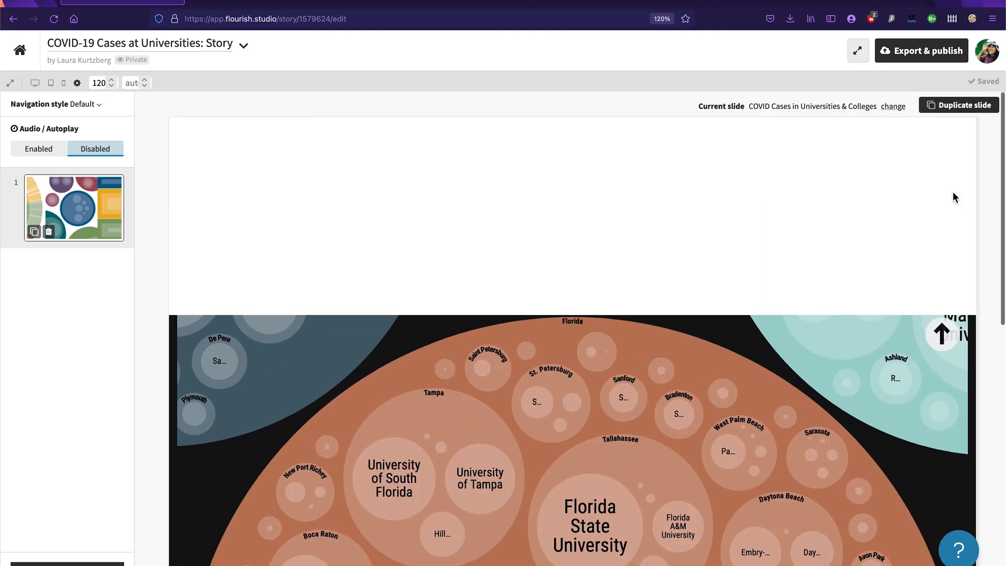
# Step: Caption the first slide "The University of Florida had the most COVID-19 cases in the entire state in 2021, according to the New York Times."
pyautogui.click(286, 135)
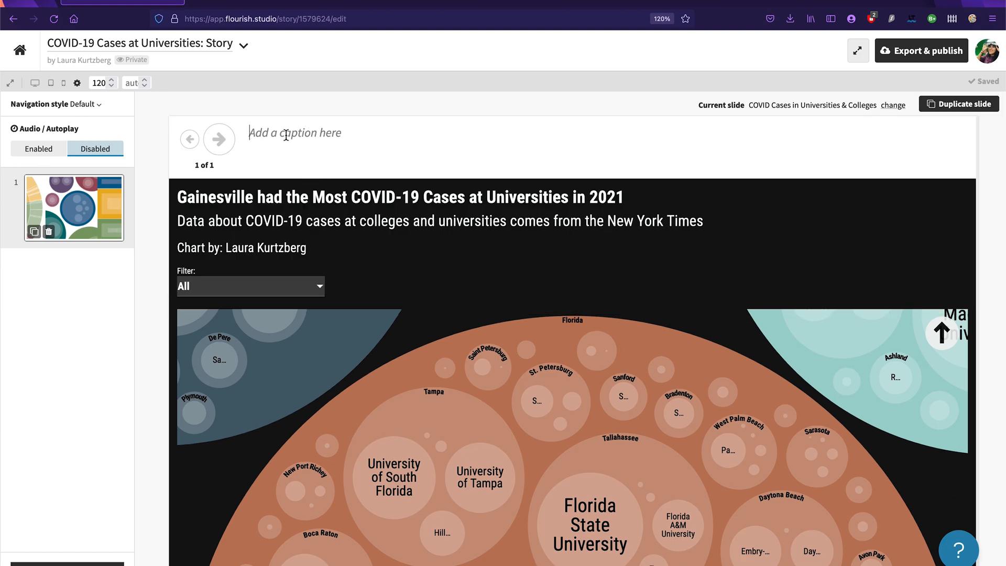
pyautogui.write('Th')
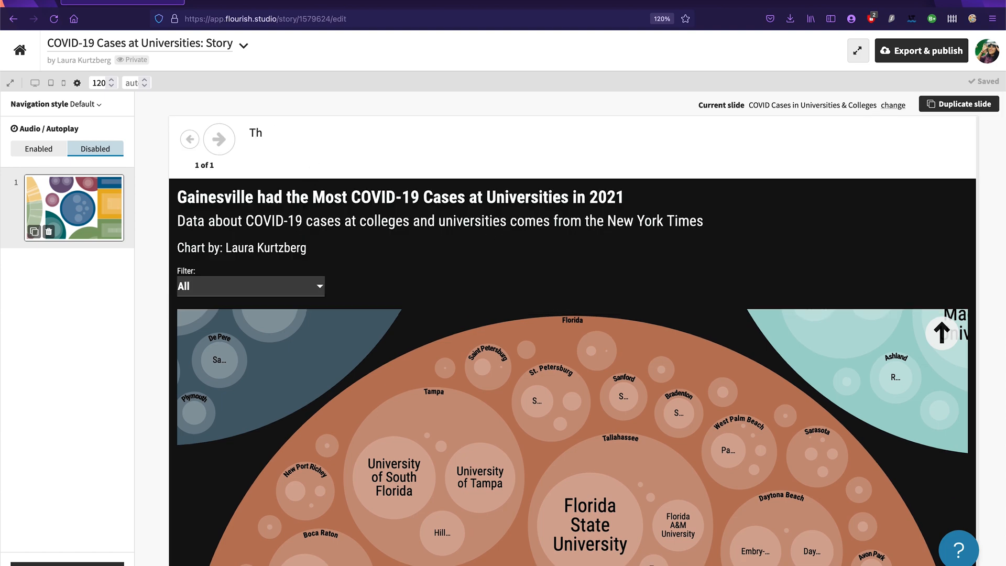
pyautogui.write('e University of F')
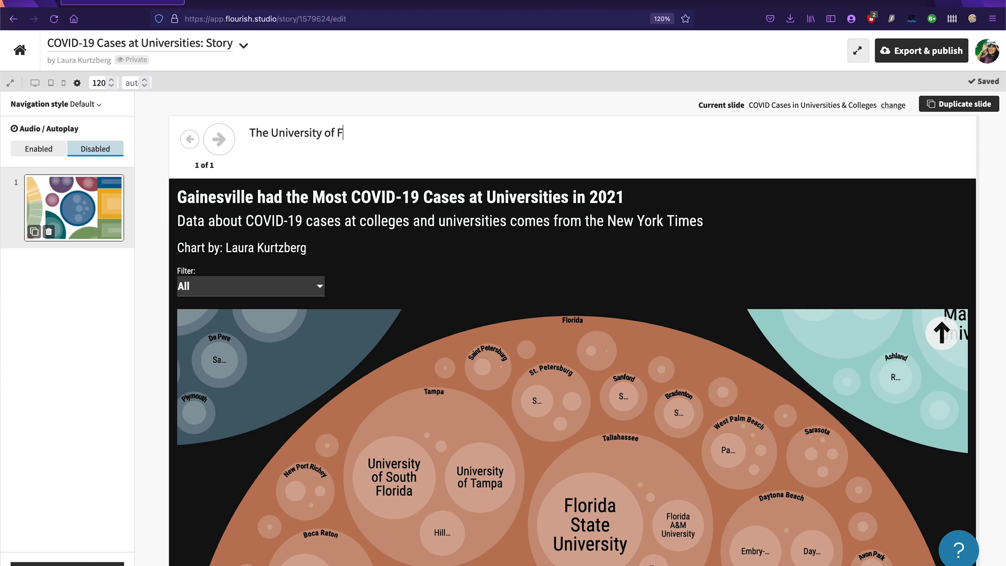
pyautogui.write('lorida had the most COVID-19 case')
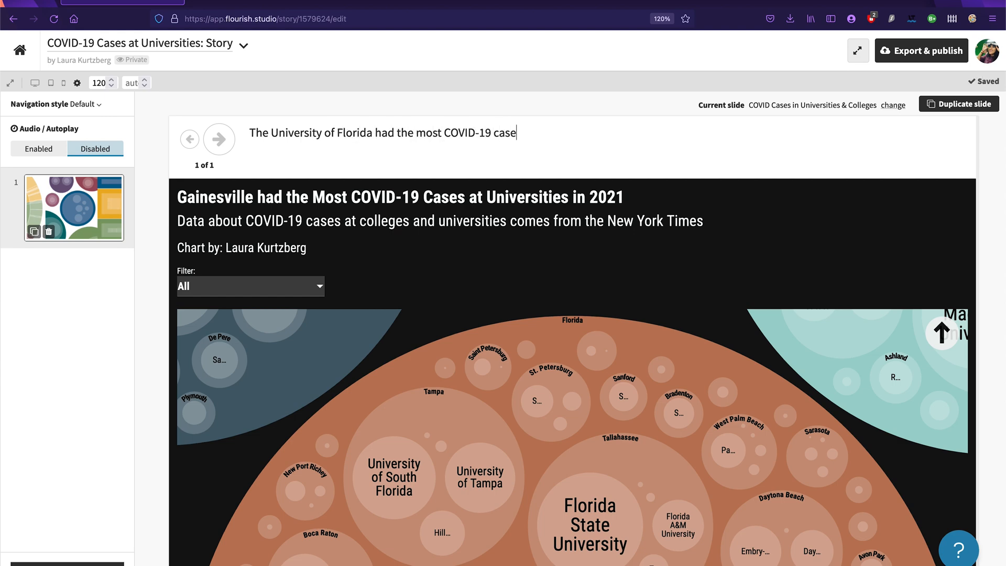
pyautogui.write('s in the entire state in 2021.')
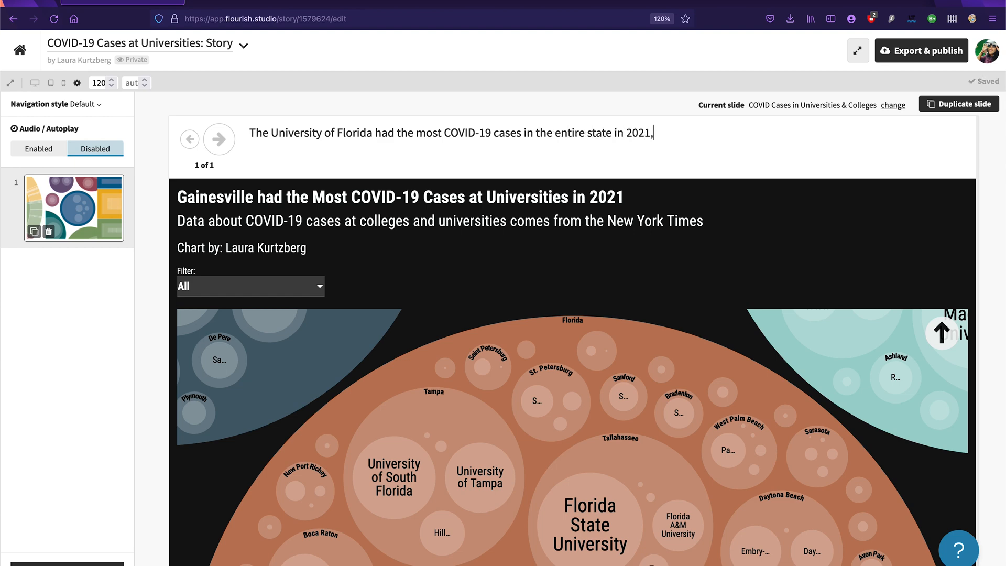
pyautogui.write(' the N')
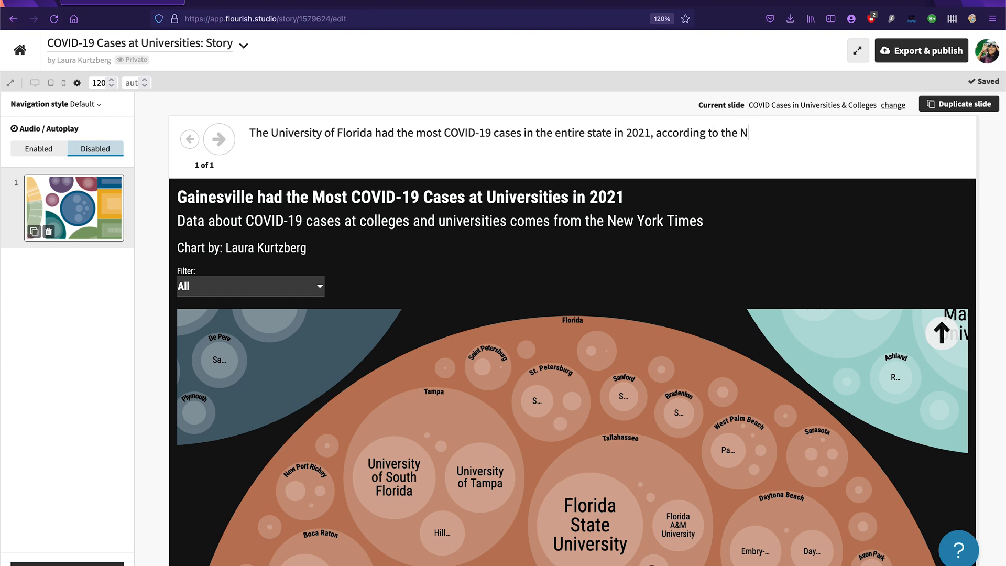
pyautogui.write('ew York Times.')
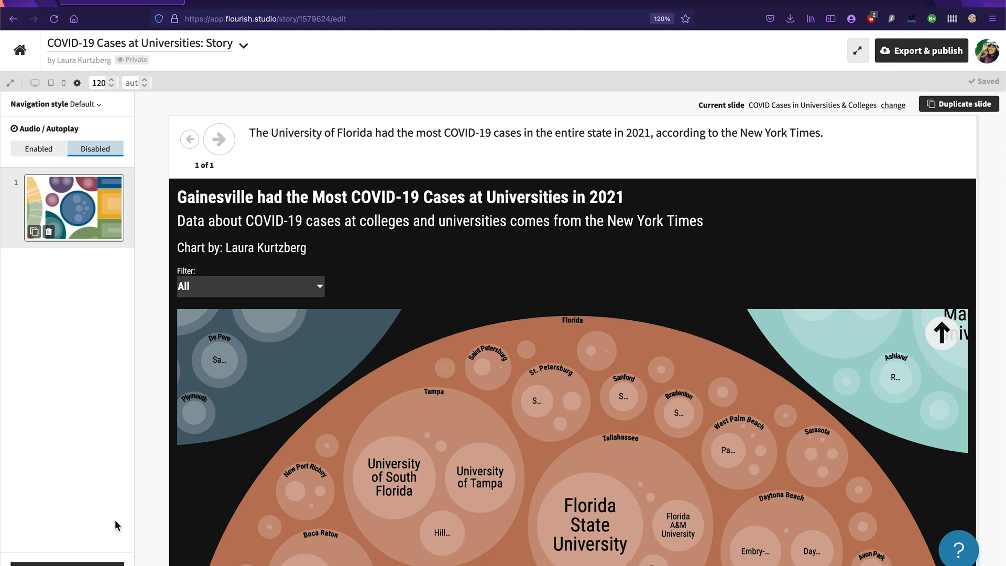
# Step: Add a second slide to the story using the COVID Cases in Universities & Colleges visualisation
pyautogui.scroll(-4, 348, 336)
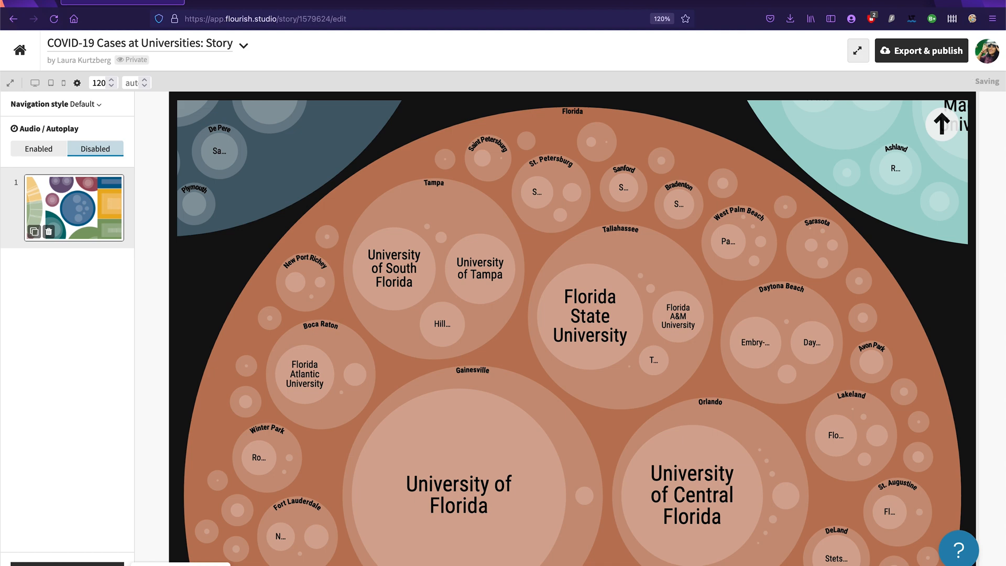
pyautogui.click(86, 564)
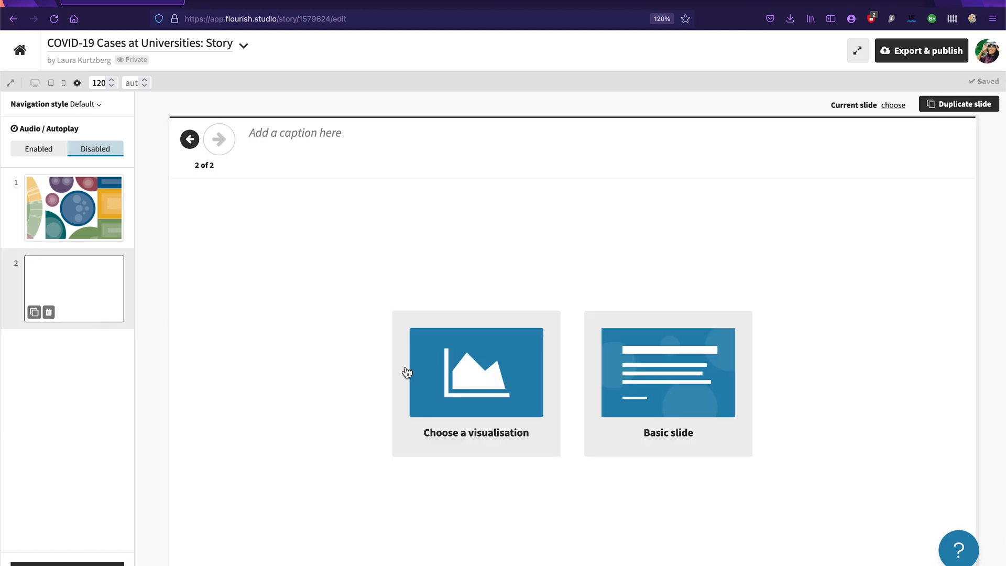
pyautogui.click(529, 412)
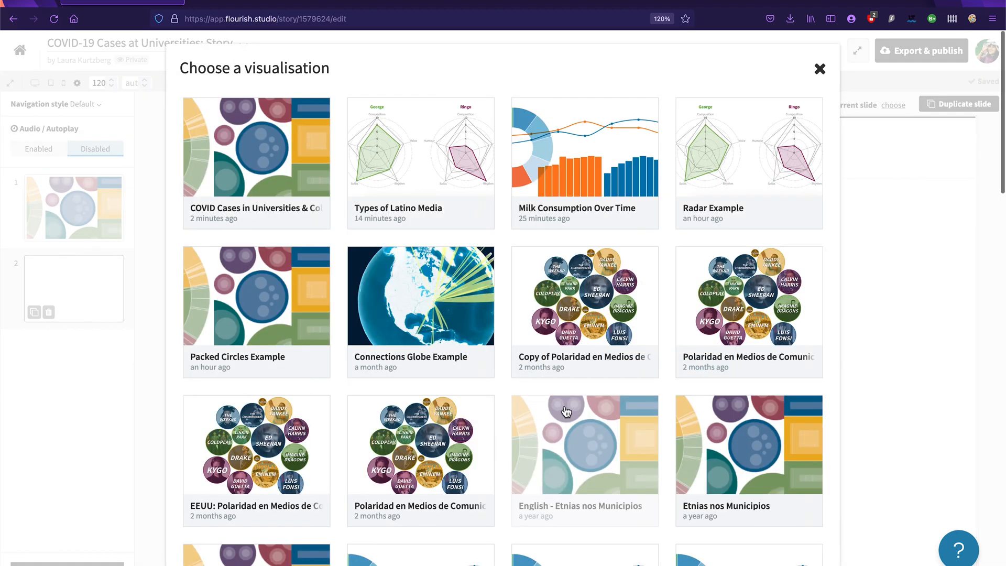
pyautogui.click(243, 166)
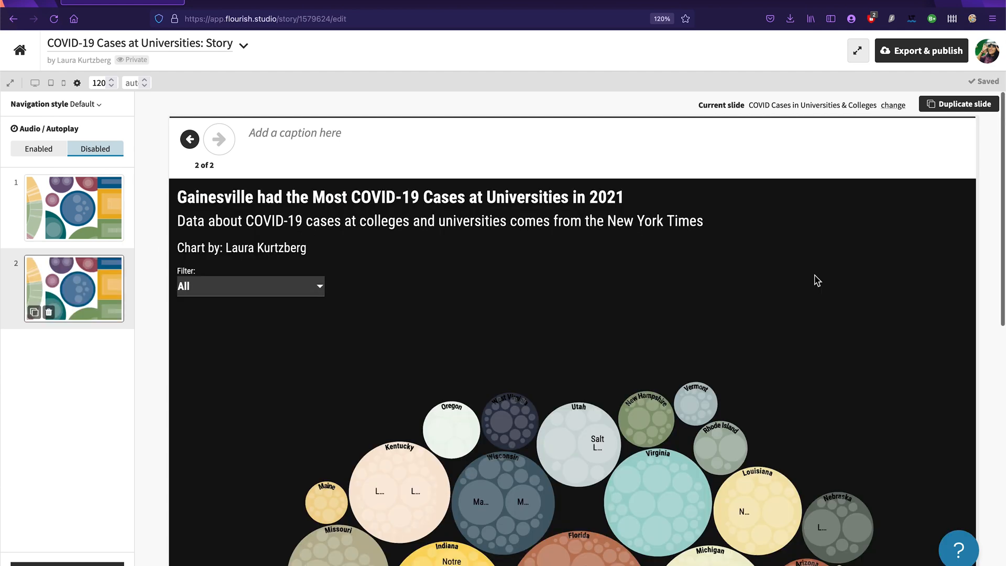
# Step: Return to the first slide and filter its chart to Florida
pyautogui.click(69, 224)
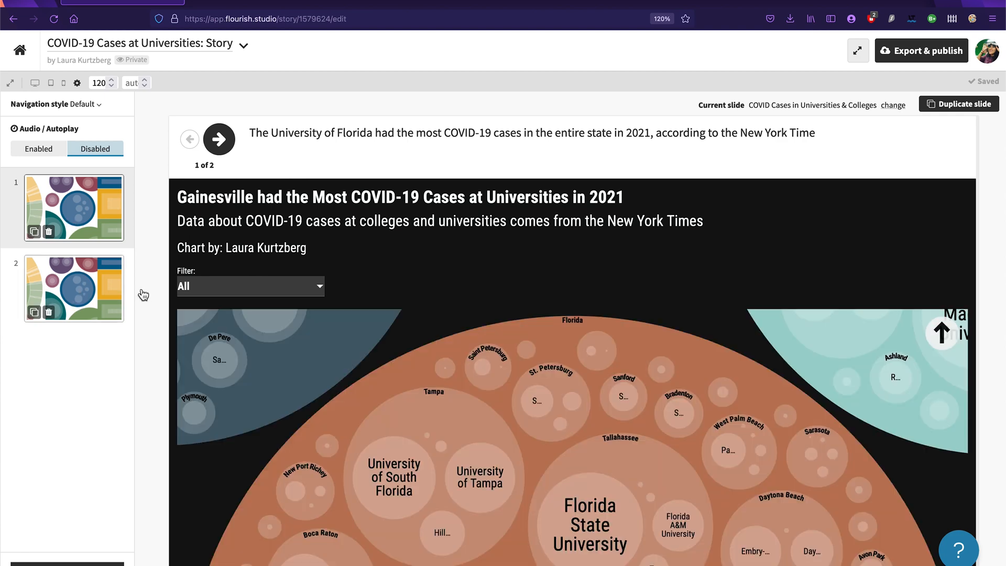
pyautogui.scroll(-3, 554, 302)
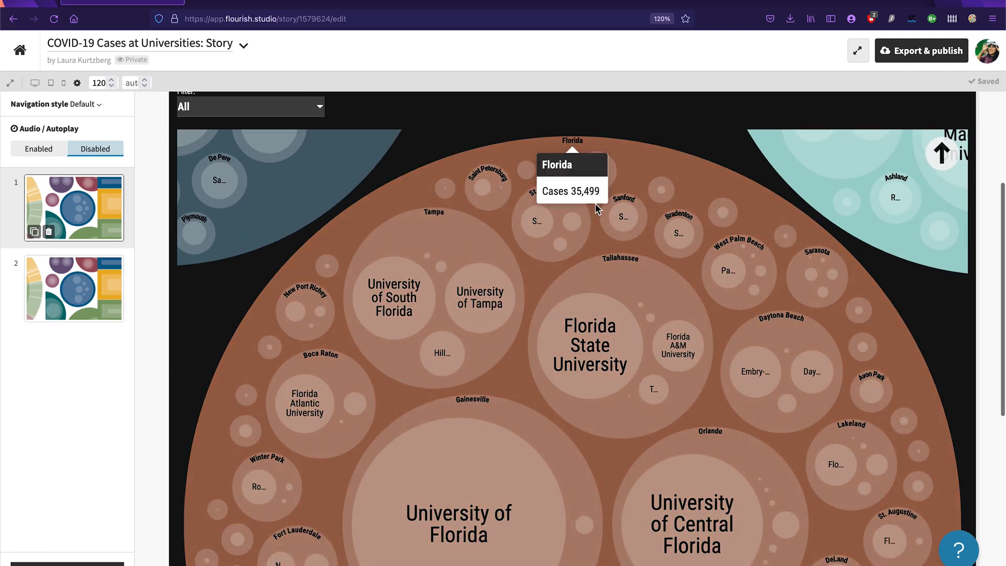
pyautogui.scroll(3, 557, 167)
pyautogui.click(313, 250)
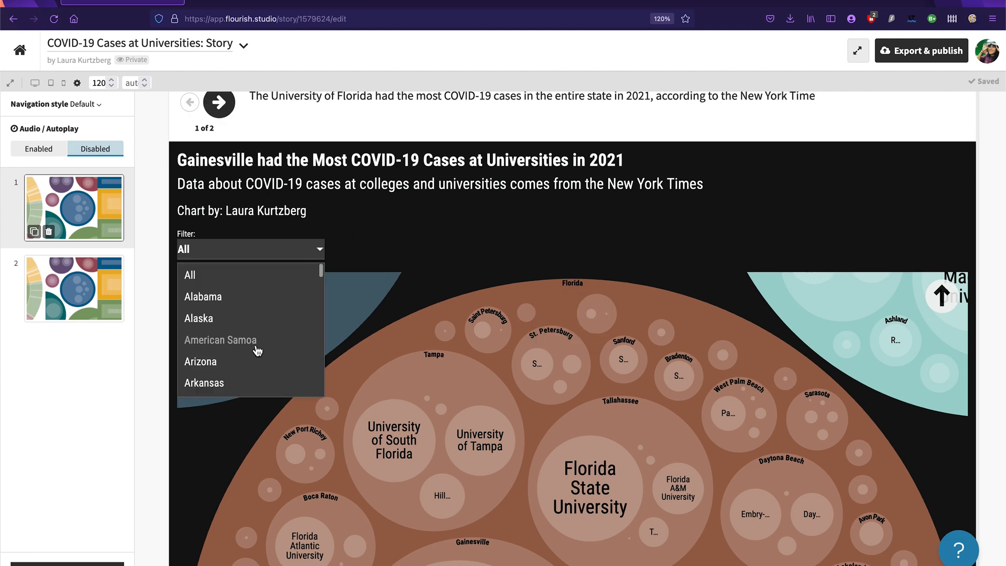
pyautogui.scroll(-3, 270, 328)
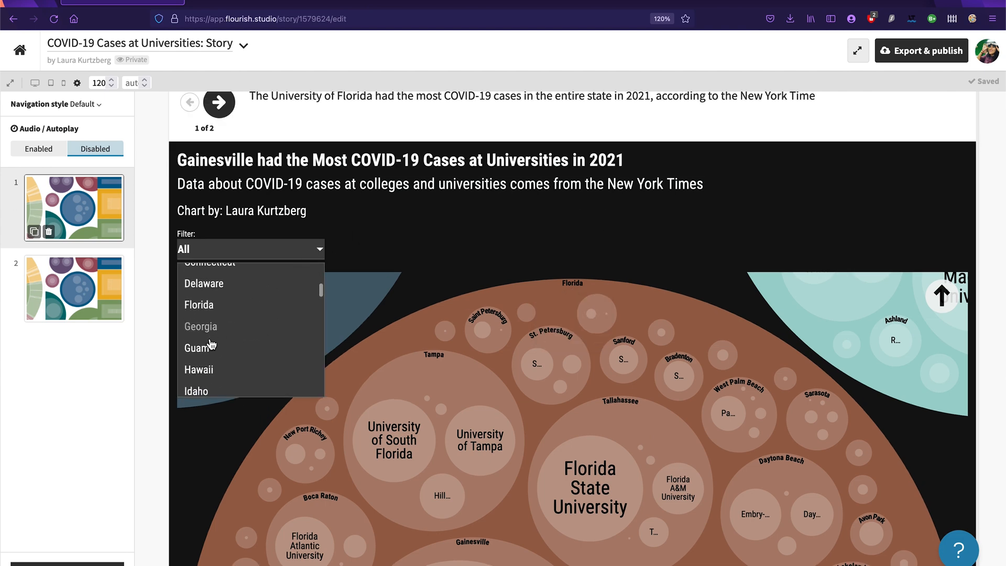
pyautogui.click(224, 304)
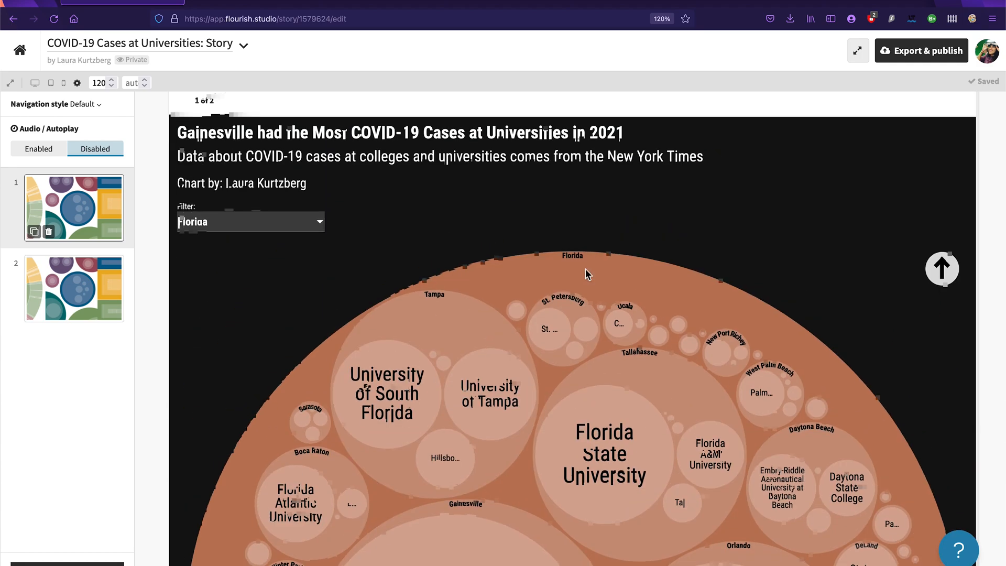
# Step: Open the second slide and filter its chart to Florida
pyautogui.click(73, 287)
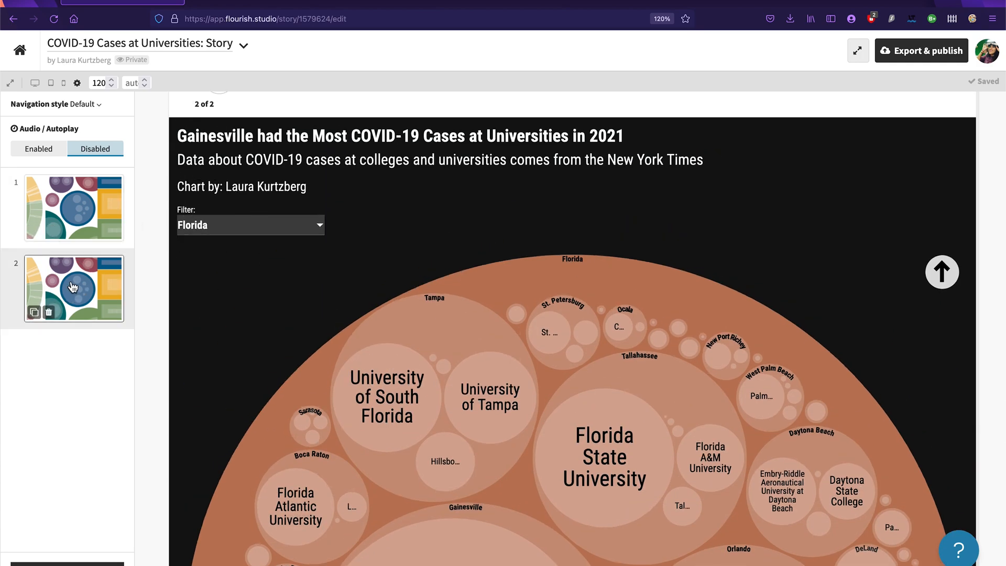
pyautogui.click(274, 228)
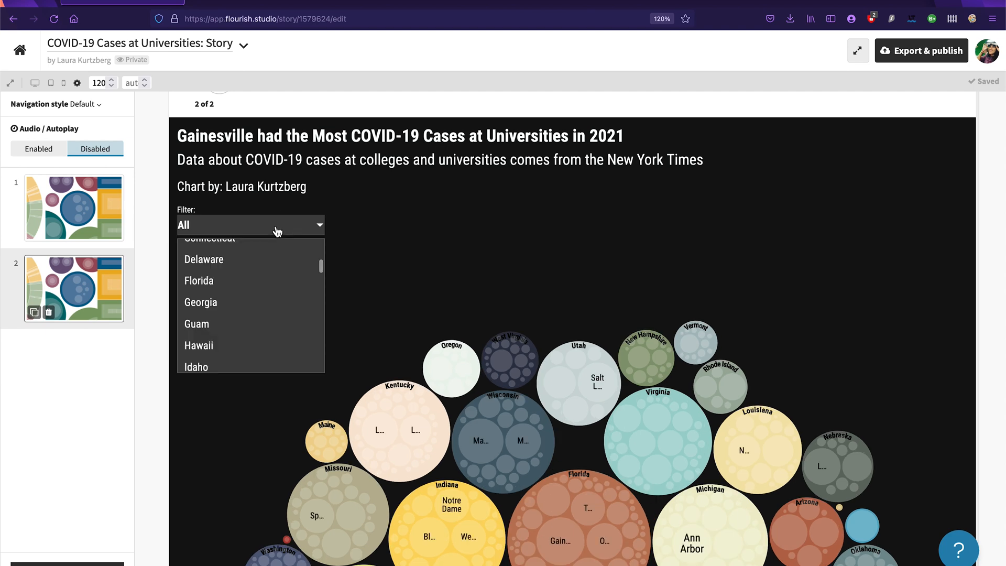
pyautogui.click(232, 282)
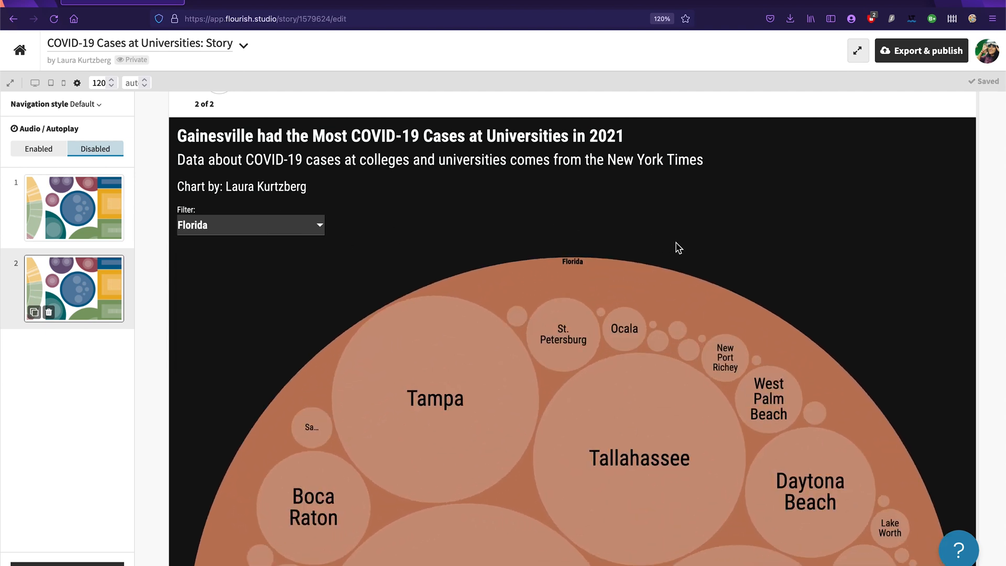
# Step: Zoom the second slide's chart into the Miami circle and examine the details of its universities
pyautogui.scroll(-4, 679, 312)
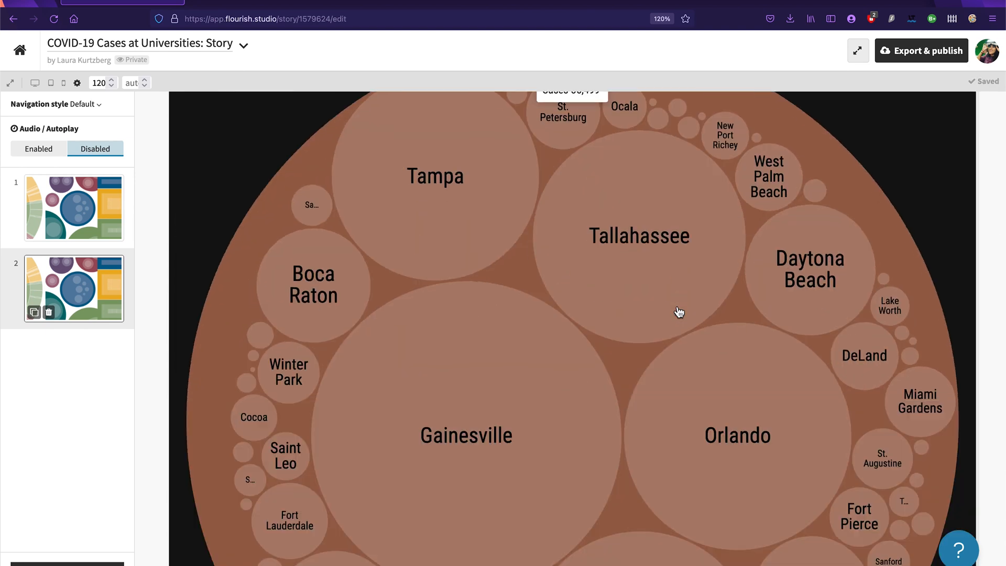
pyautogui.scroll(-3, 611, 377)
pyautogui.click(617, 414)
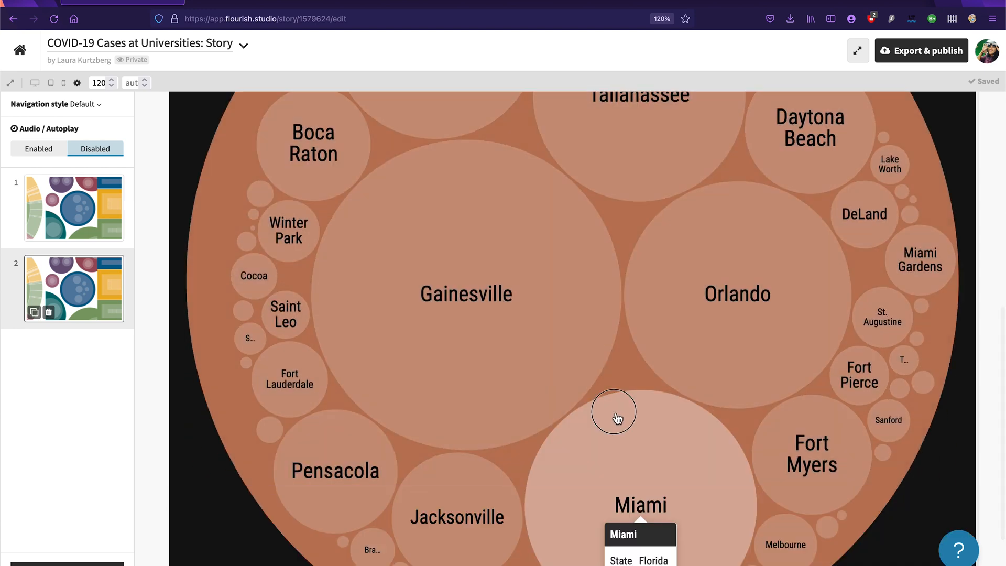
pyautogui.scroll(4, 721, 278)
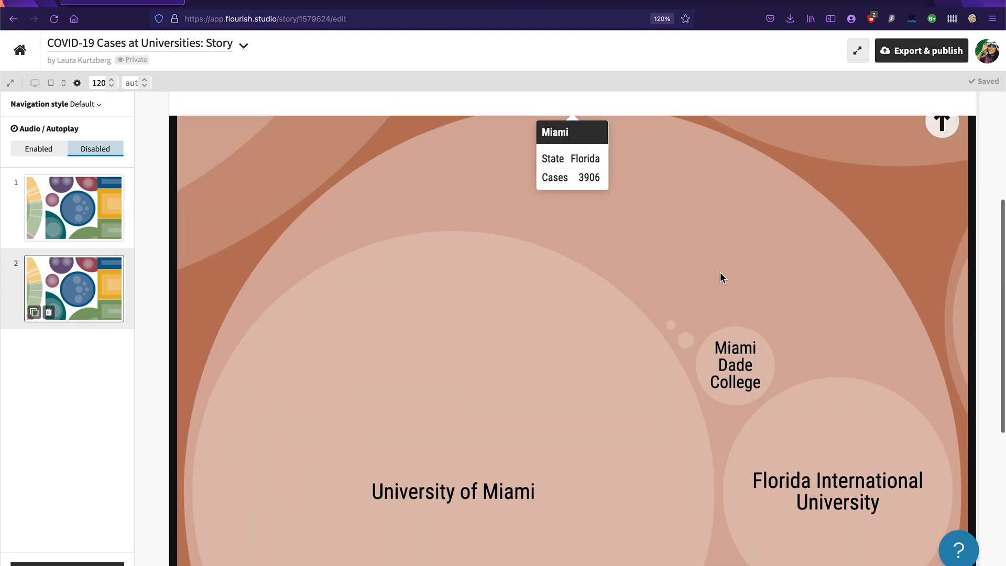
pyautogui.scroll(1, 721, 278)
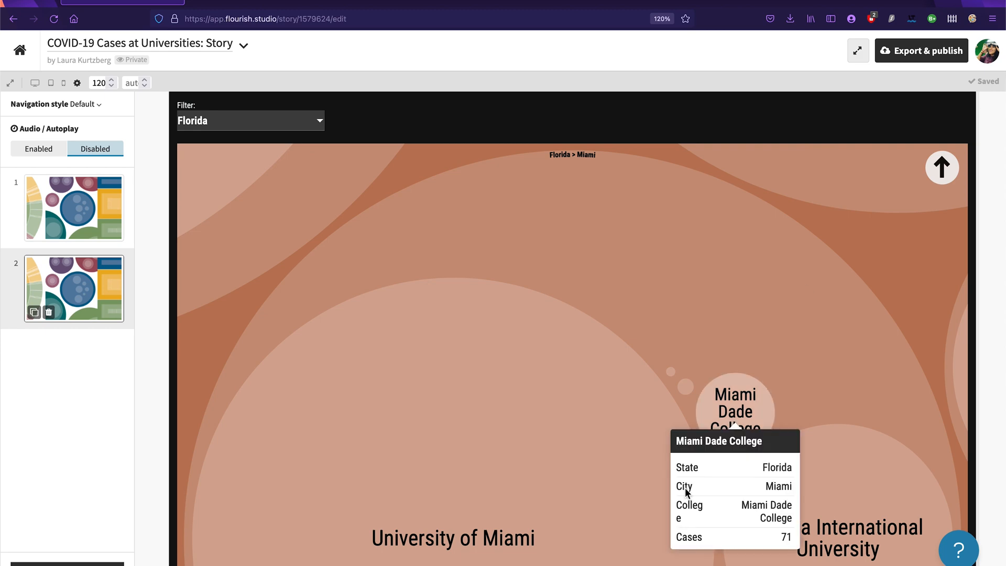
pyautogui.scroll(-5, 686, 491)
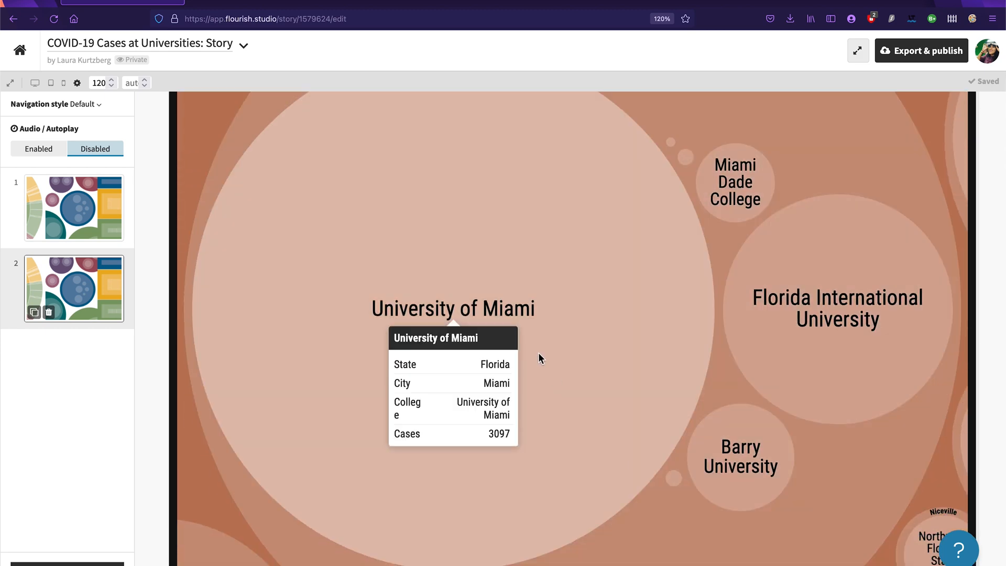
# Step: Caption the second slide "Universities in Miami also suffered from many COVID-19 cases. The University of Miami had the most in the city, with 3,097 cases."
pyautogui.scroll(5, 775, 213)
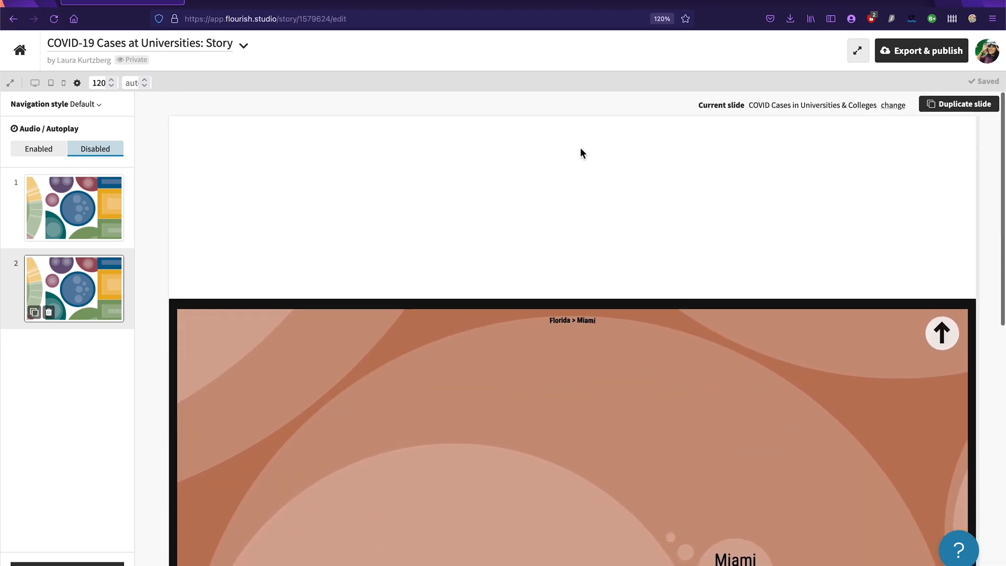
pyautogui.write('Miami h')
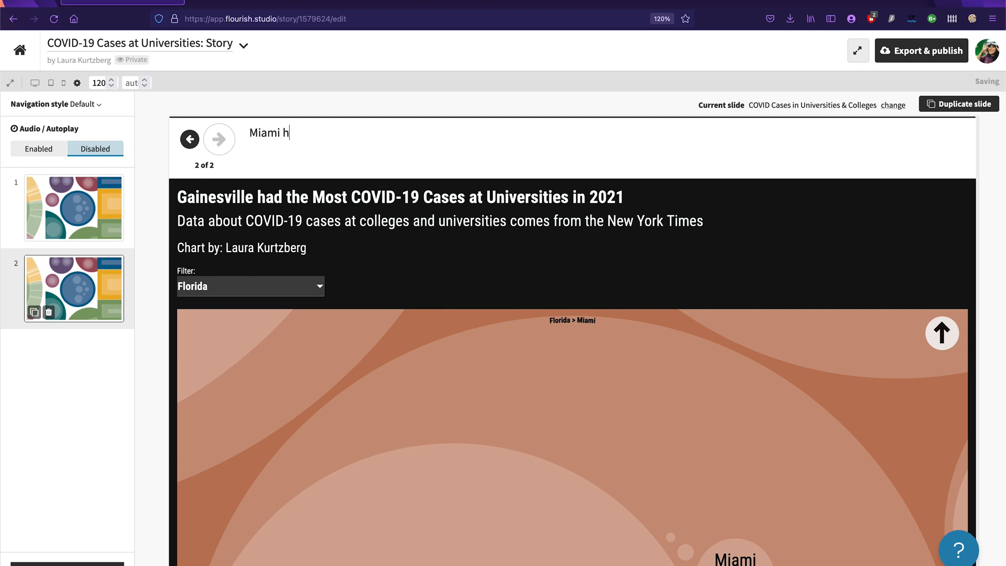
pyautogui.press('BackSpace')
pyautogui.press('BackSpace')
pyautogui.press('BackSpace')
pyautogui.press('BackSpace')
pyautogui.press('BackSpace')
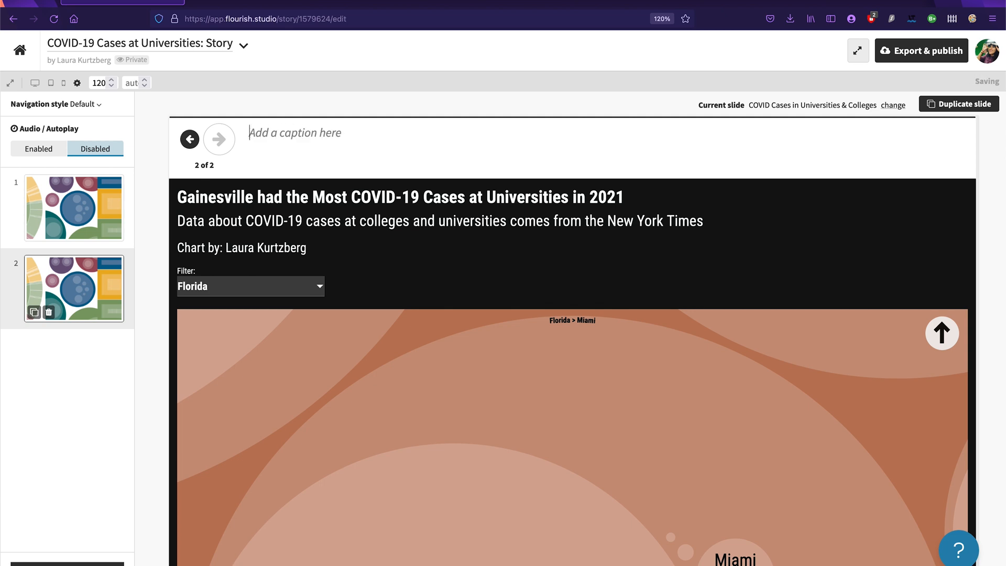
pyautogui.write('Universities i')
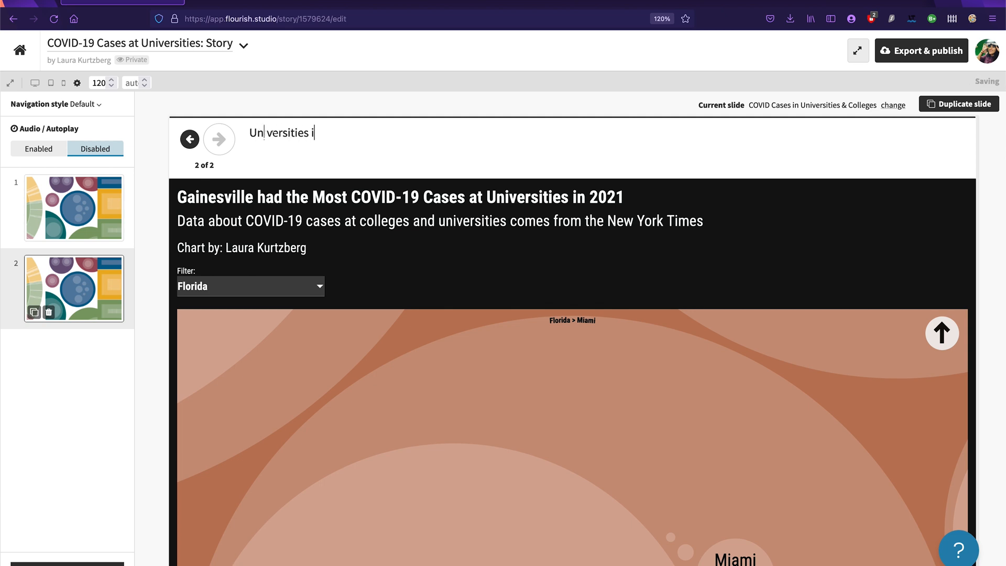
pyautogui.write('n miami also su')
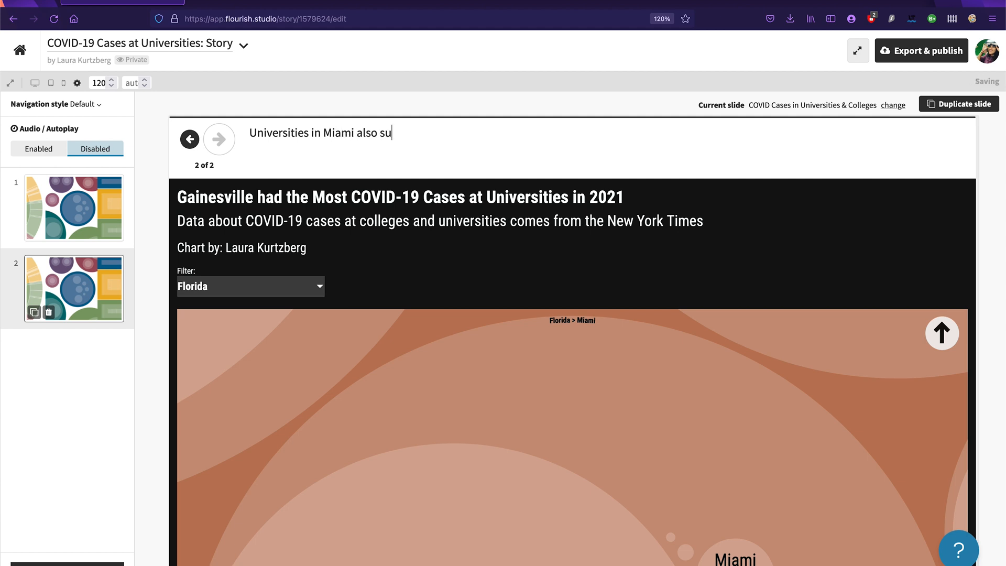
pyautogui.write('ffered from many COVID-19 cases. The University of Miami')
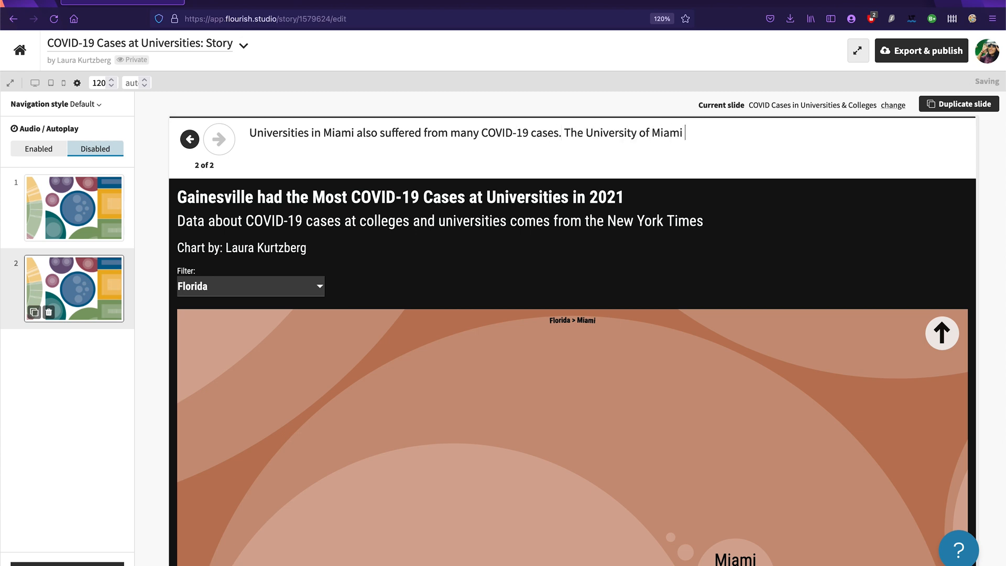
pyautogui.write('had the most in the city, with 3,')
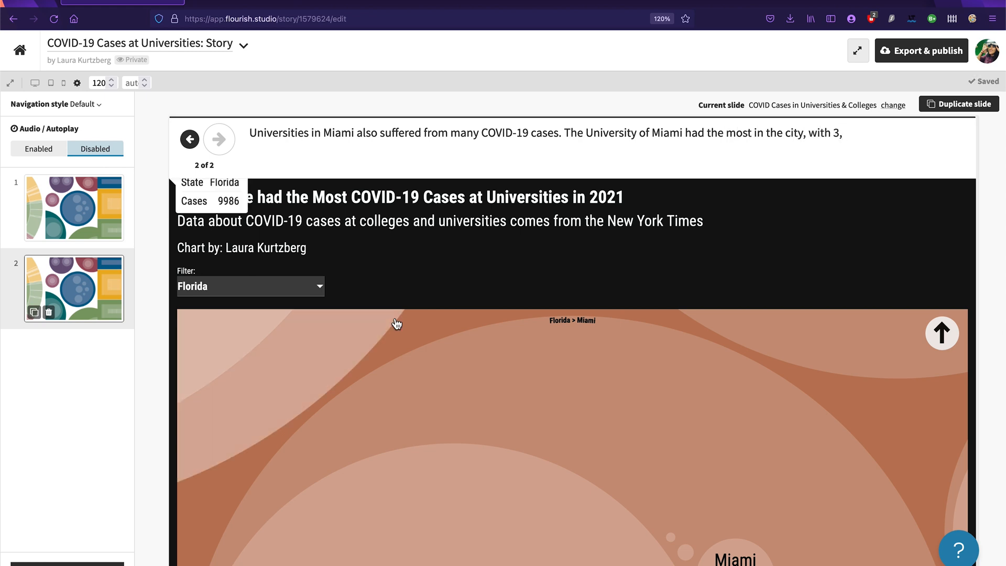
pyautogui.scroll(-5, 514, 353)
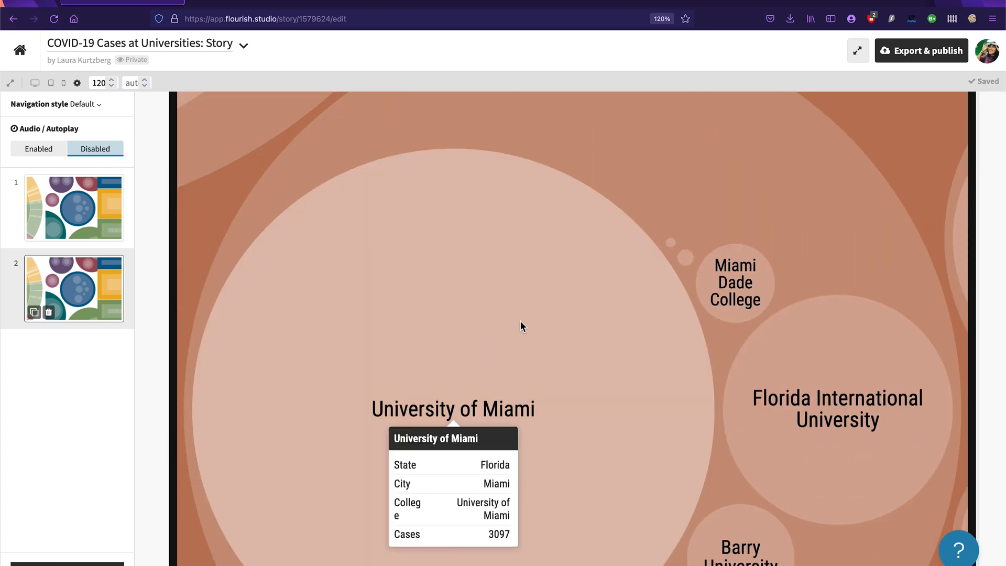
pyautogui.scroll(6, 521, 328)
pyautogui.scroll(-1, 521, 258)
pyautogui.write('097 cases.')
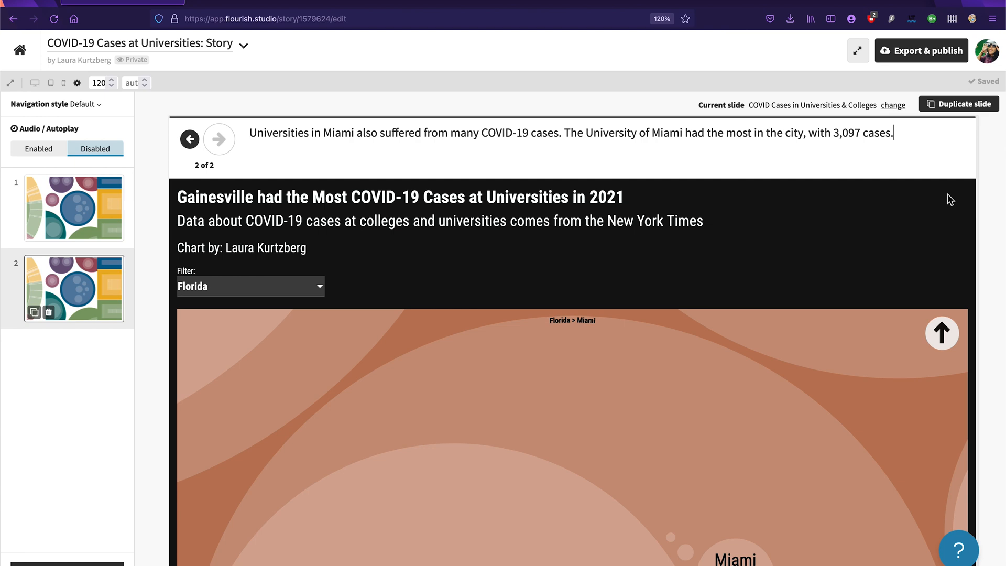
# Step: Duplicate the captioned Miami slide to create a third slide
pyautogui.scroll(-7, 935, 210)
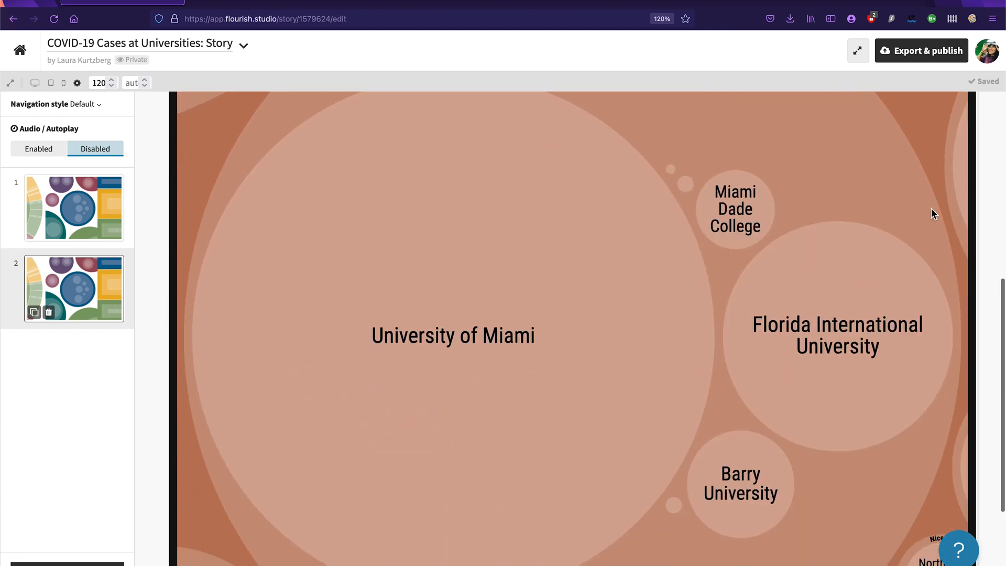
pyautogui.scroll(7, 682, 178)
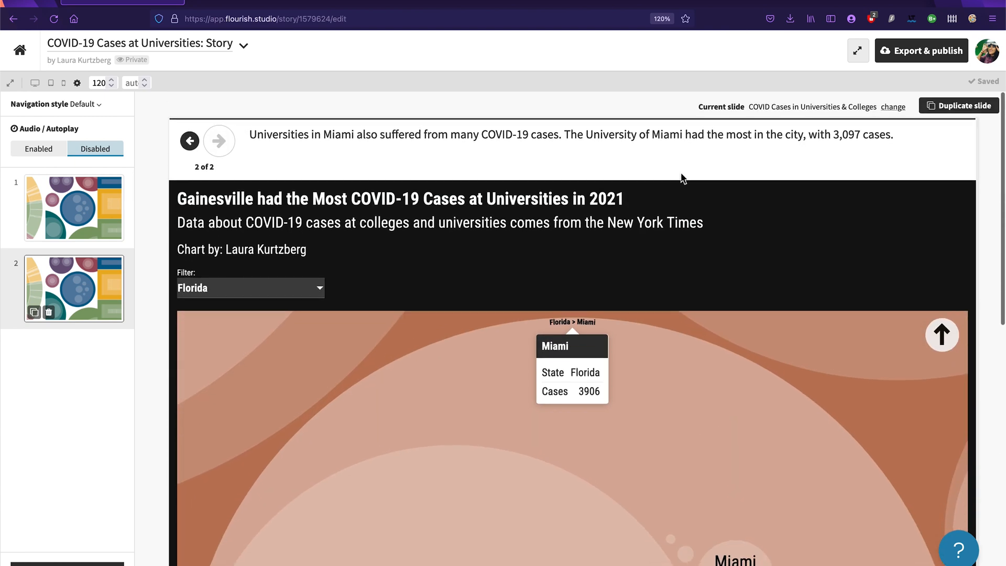
pyautogui.scroll(-5, 668, 393)
pyautogui.scroll(5, 667, 406)
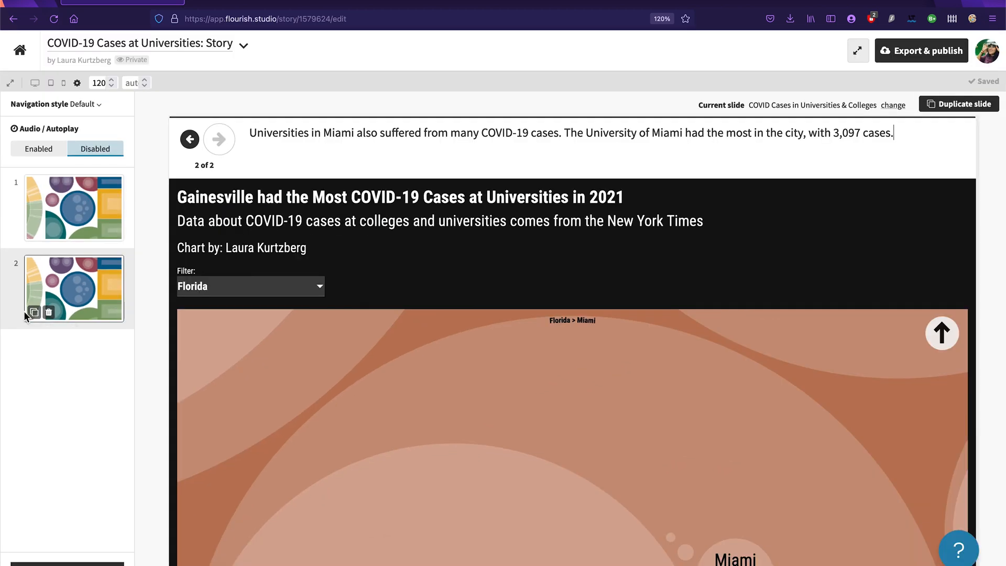
pyautogui.click(34, 312)
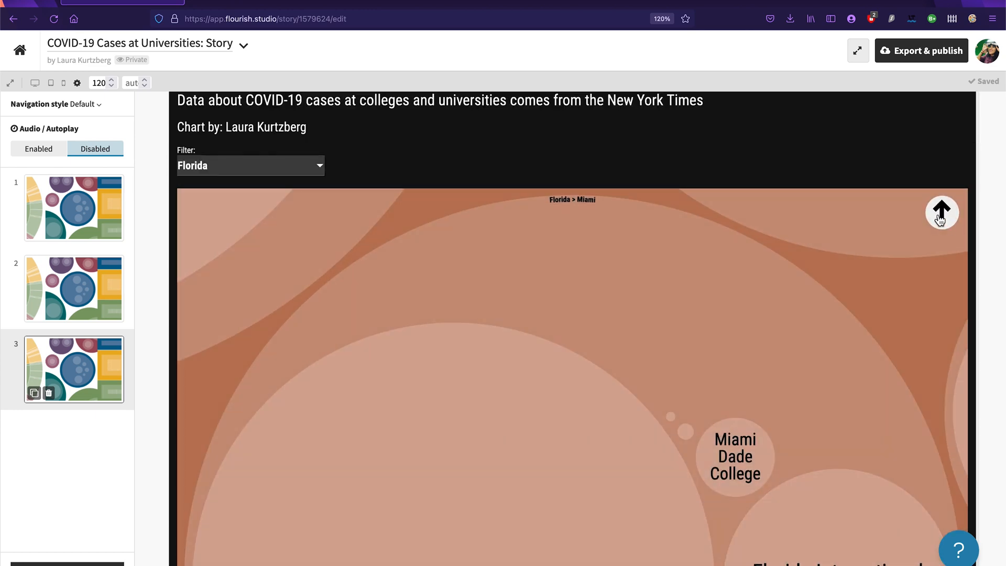
# Step: Zoom the third slide's chart out from Miami and set its state filter to All
pyautogui.click(941, 215)
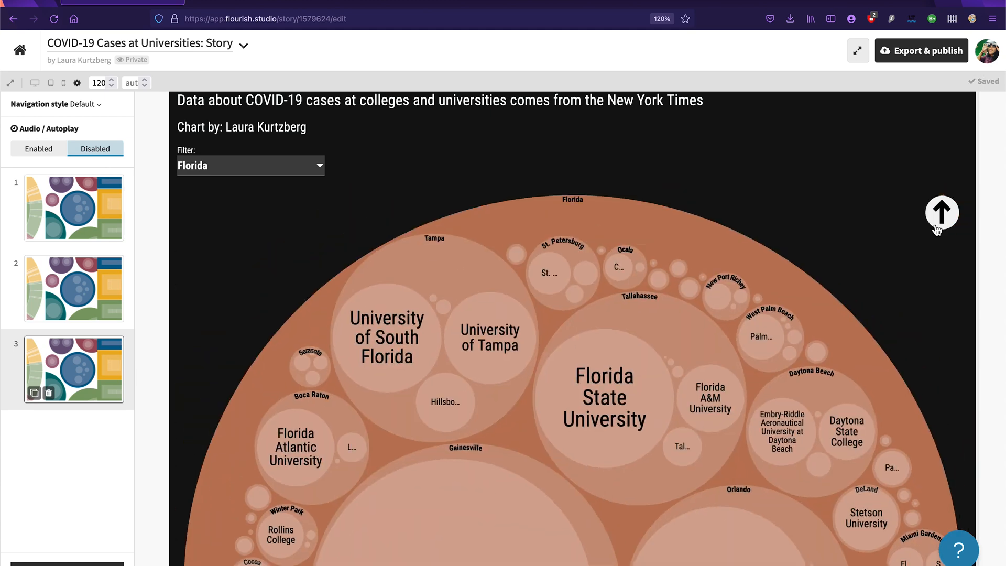
pyautogui.scroll(-3, 869, 341)
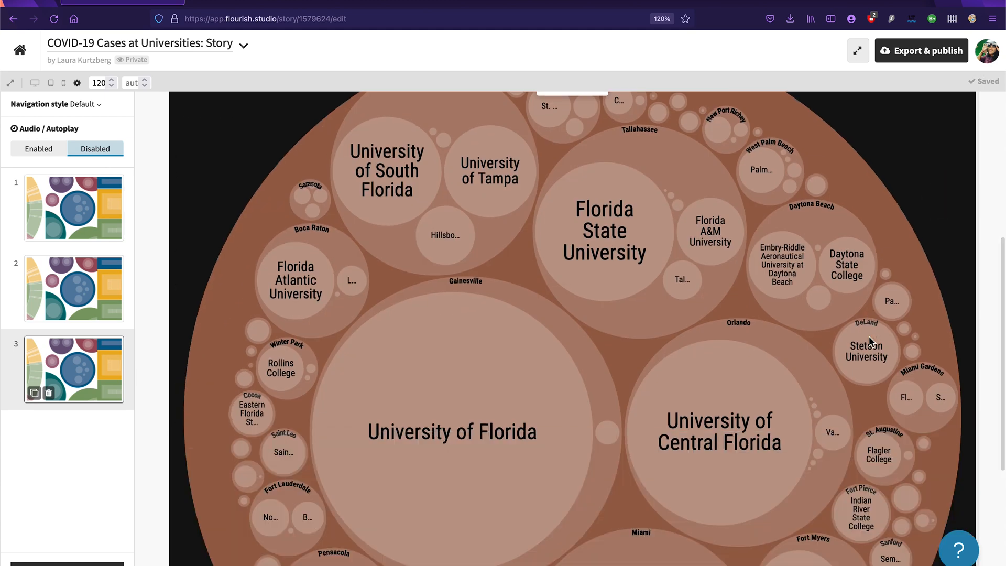
pyautogui.scroll(-5, 712, 374)
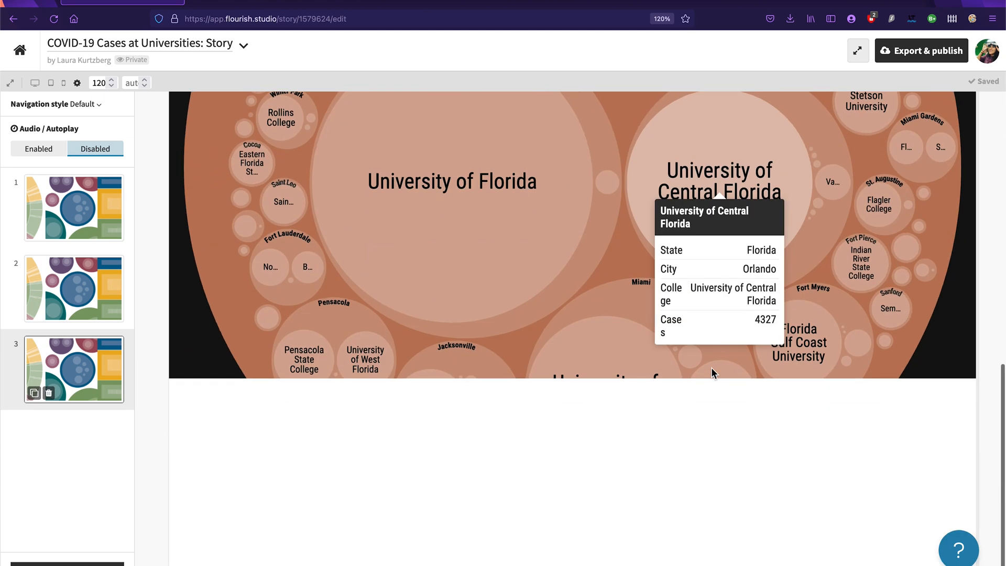
pyautogui.scroll(8, 611, 267)
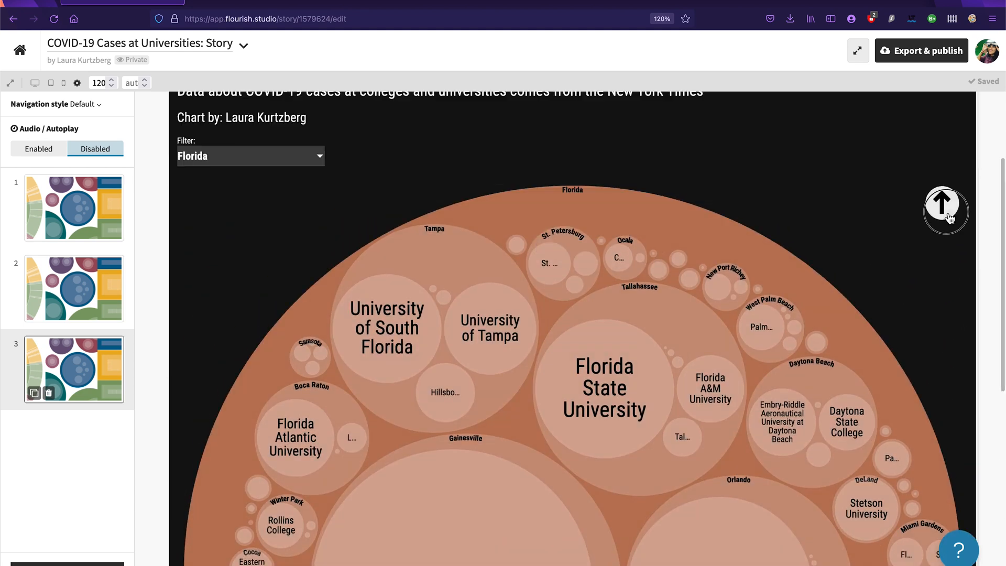
pyautogui.click(938, 211)
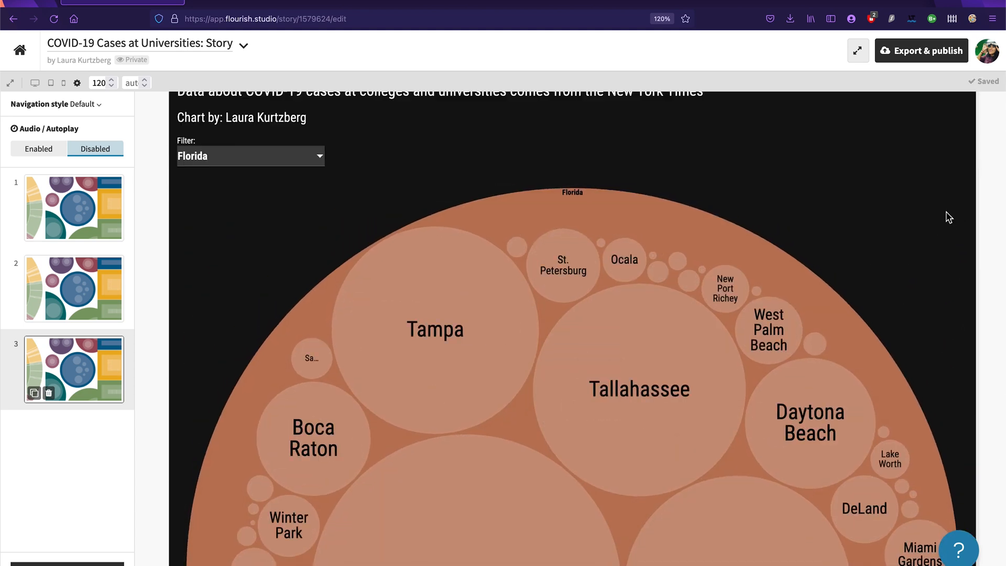
pyautogui.click(252, 157)
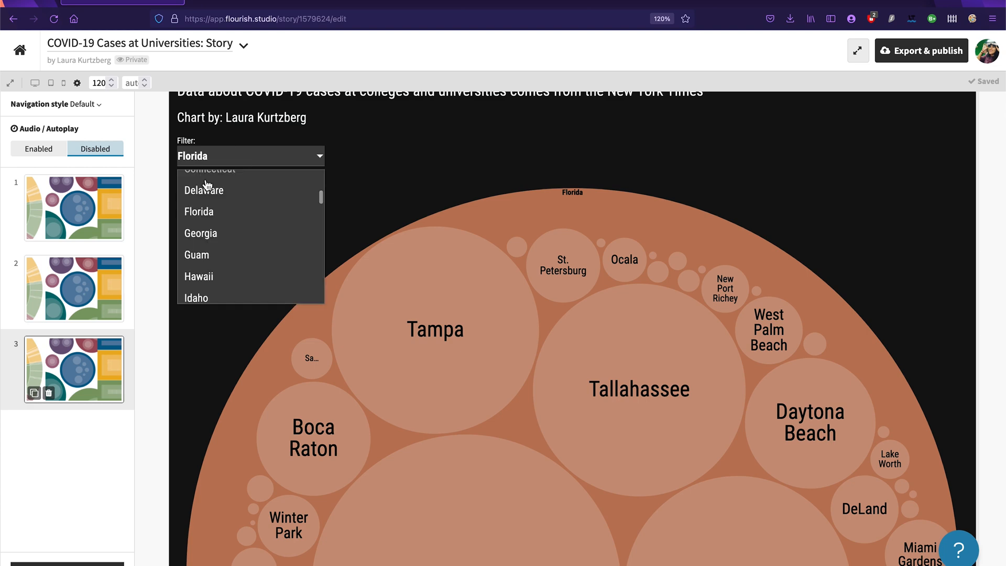
pyautogui.scroll(4, 207, 185)
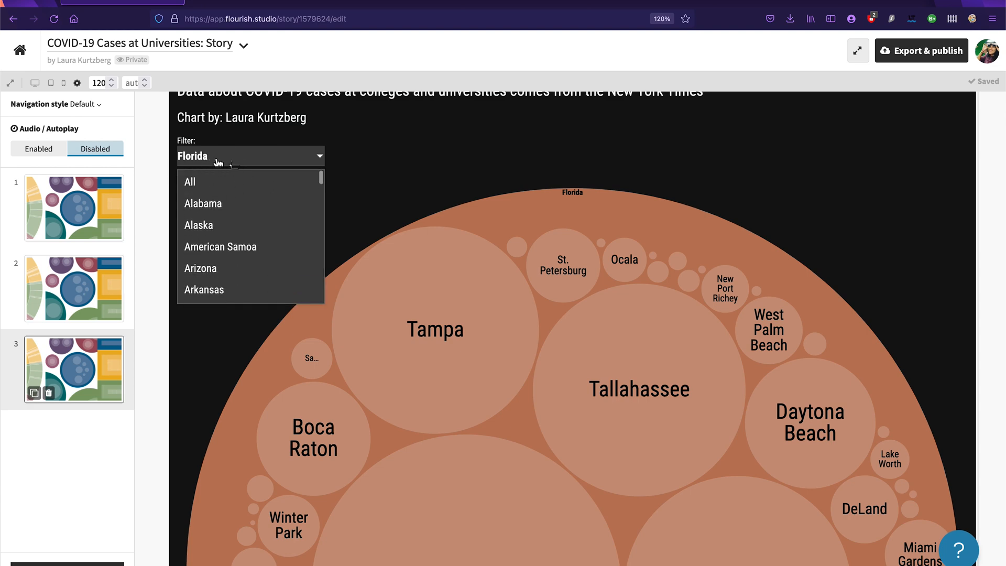
pyautogui.click(190, 184)
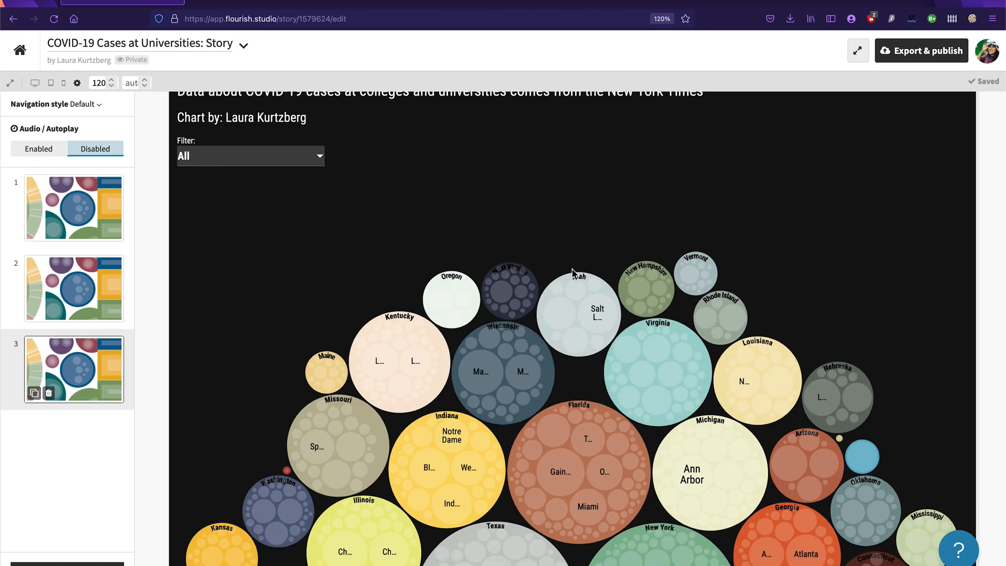
# Step: Examine the case details of large city circles across the states, including Madison, New York City and Champaign
pyautogui.scroll(-4, 573, 273)
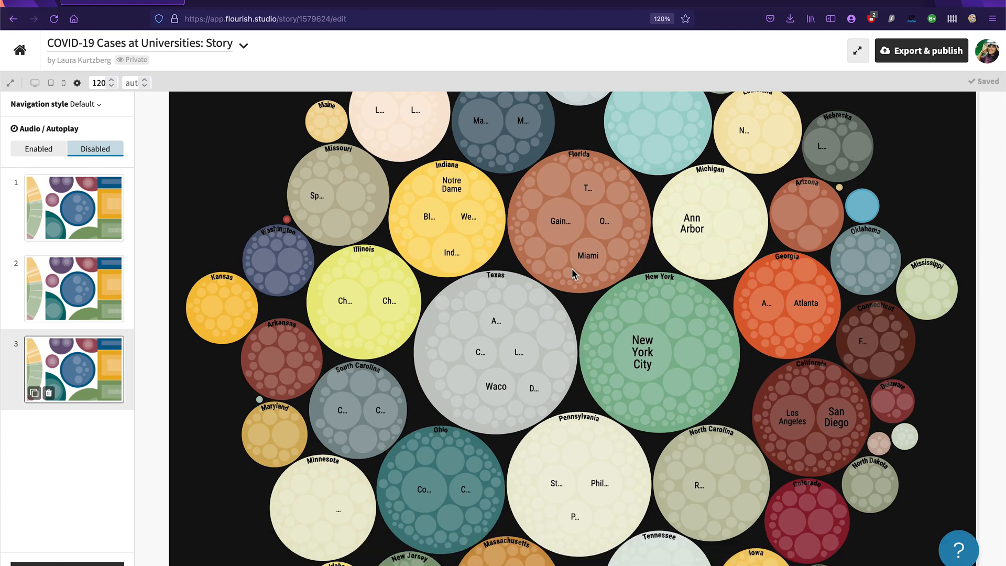
pyautogui.scroll(-3, 574, 272)
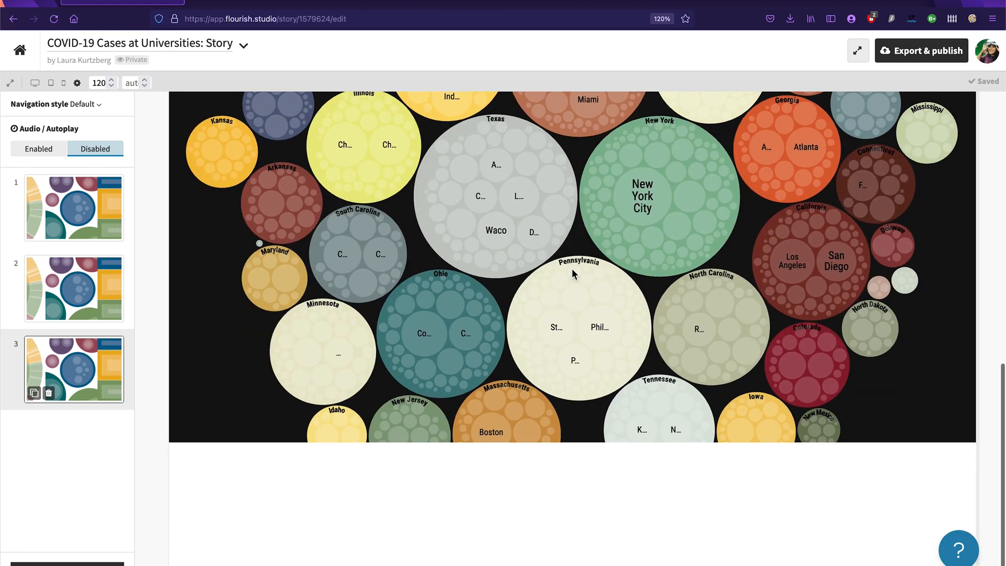
pyautogui.scroll(5, 573, 272)
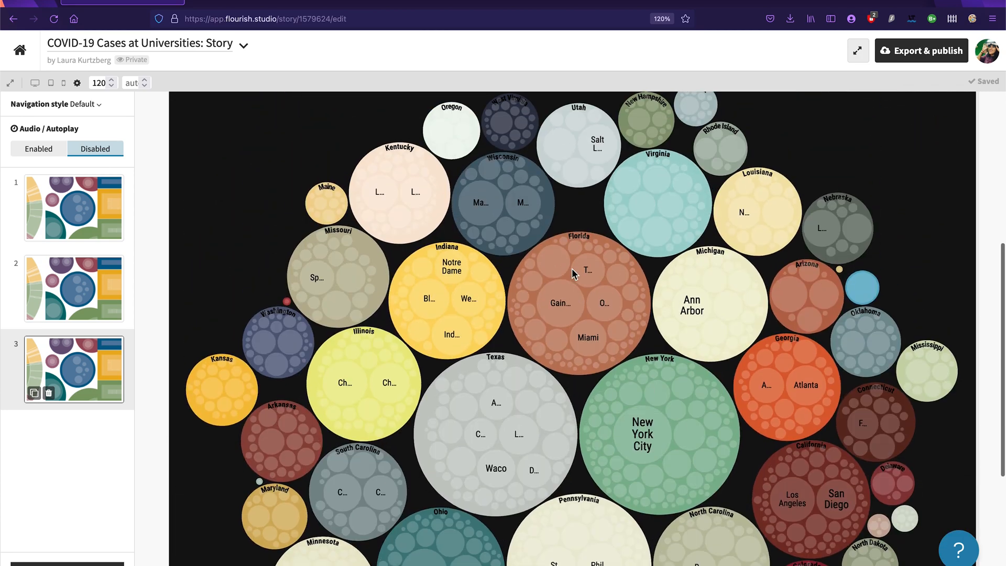
pyautogui.moveTo(485, 226)
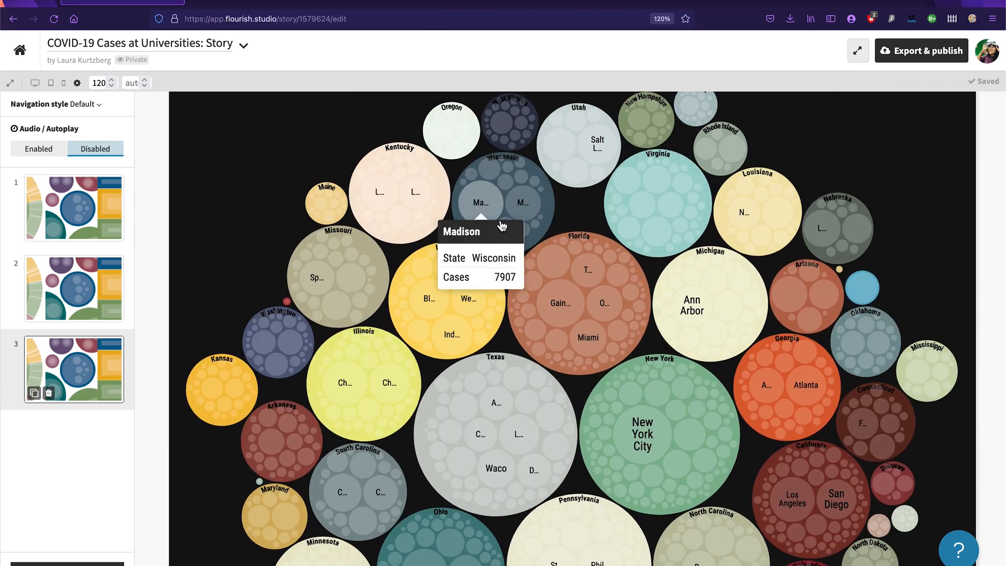
pyautogui.moveTo(649, 448)
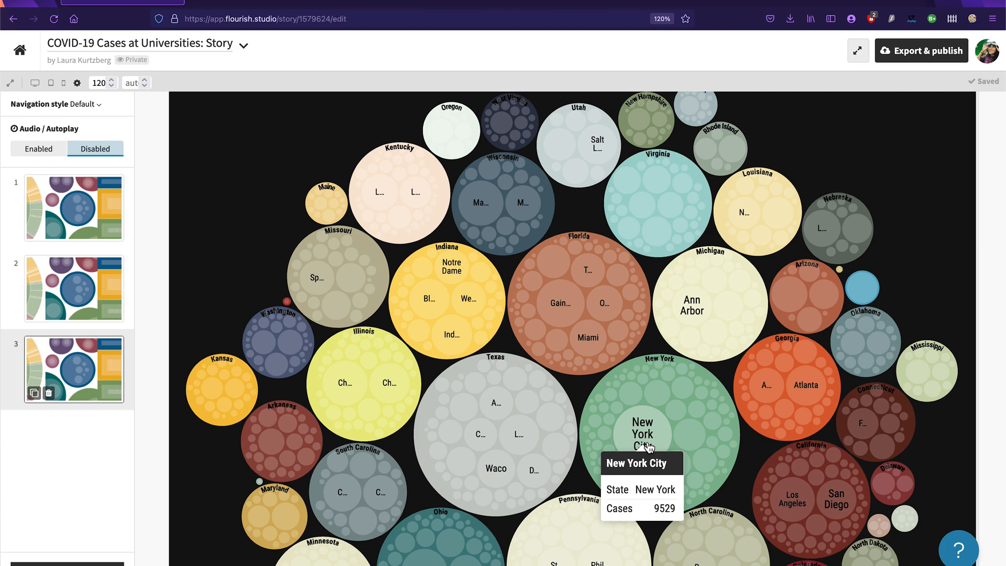
pyautogui.moveTo(701, 311)
pyautogui.scroll(-5, 652, 439)
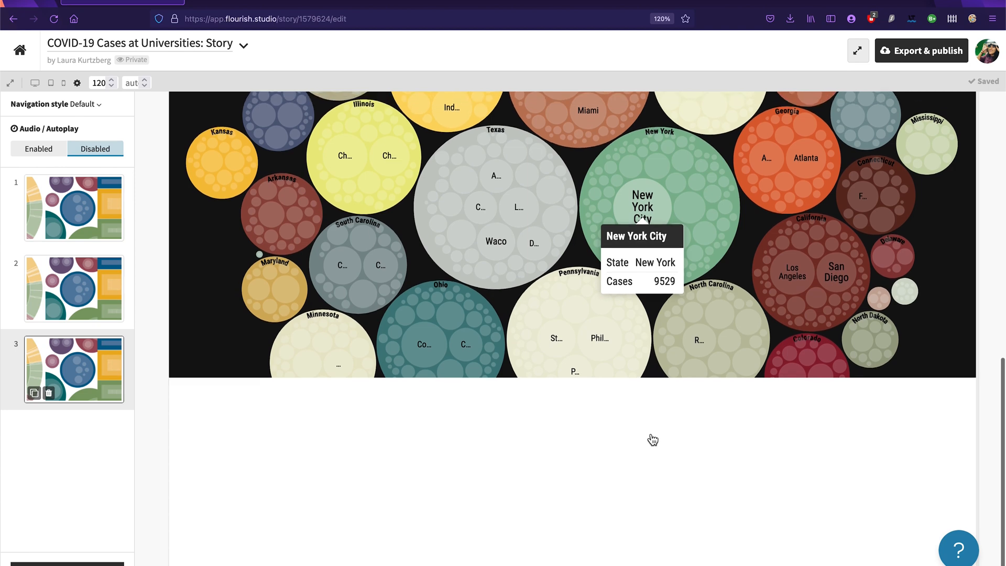
pyautogui.scroll(5, 652, 439)
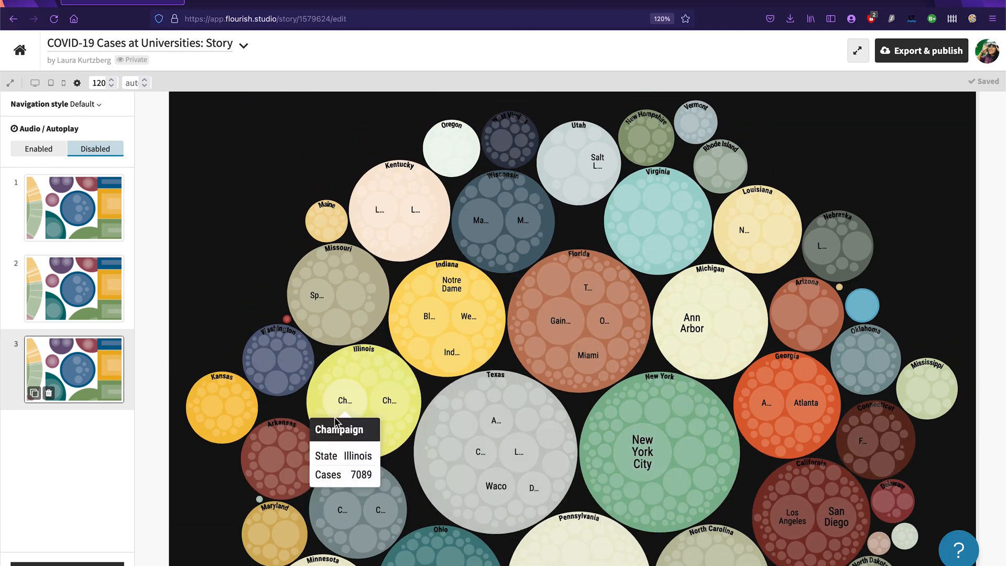
# Step: Zoom the third slide's chart into New York and its New York City circle, examining New York University's case details
pyautogui.moveTo(405, 414)
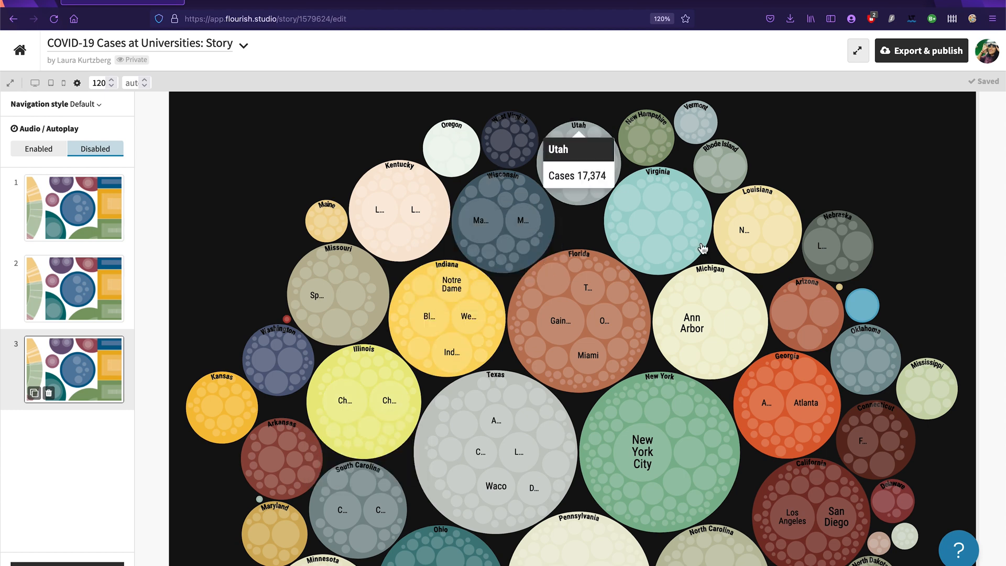
pyautogui.moveTo(672, 379)
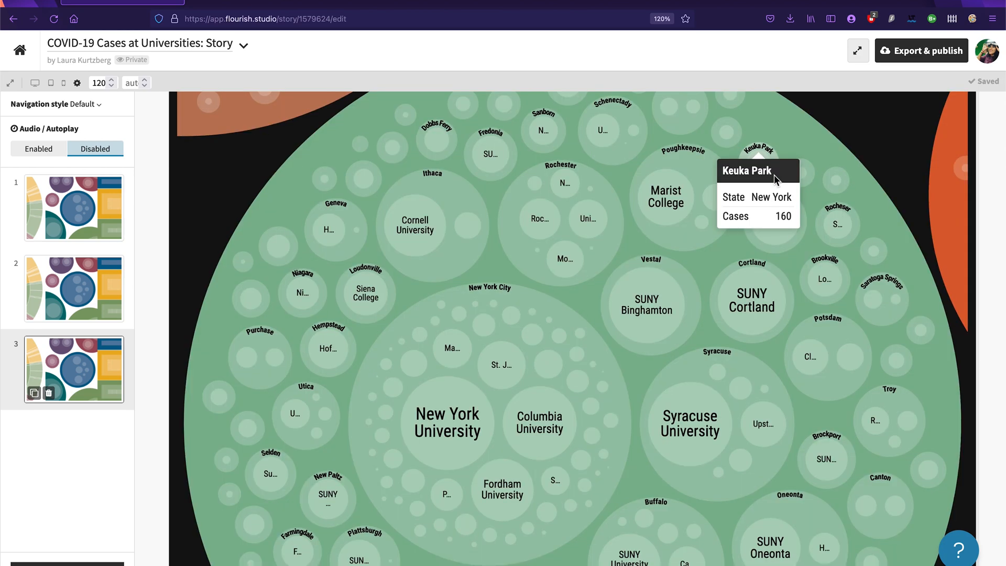
pyautogui.moveTo(470, 445)
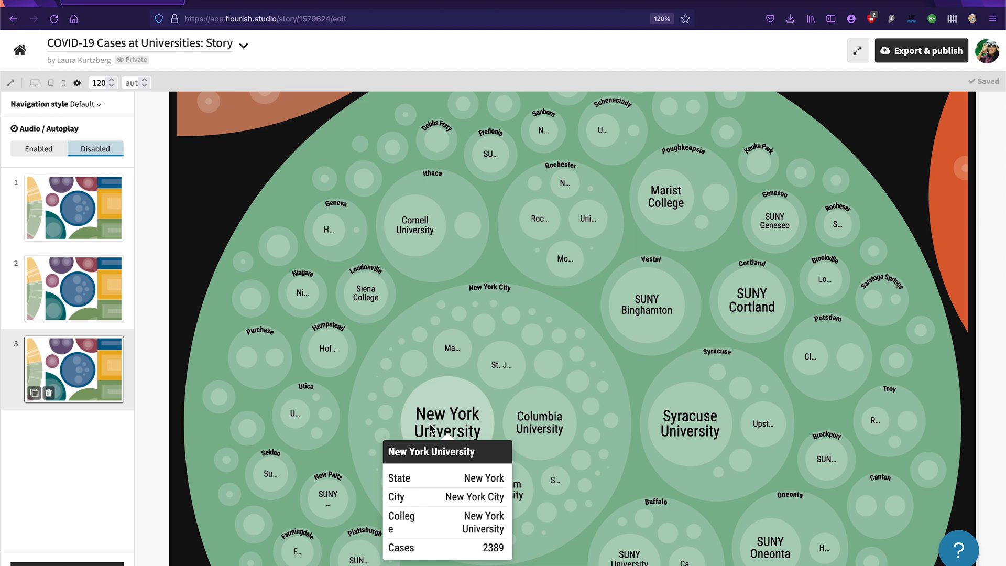
pyautogui.moveTo(490, 293)
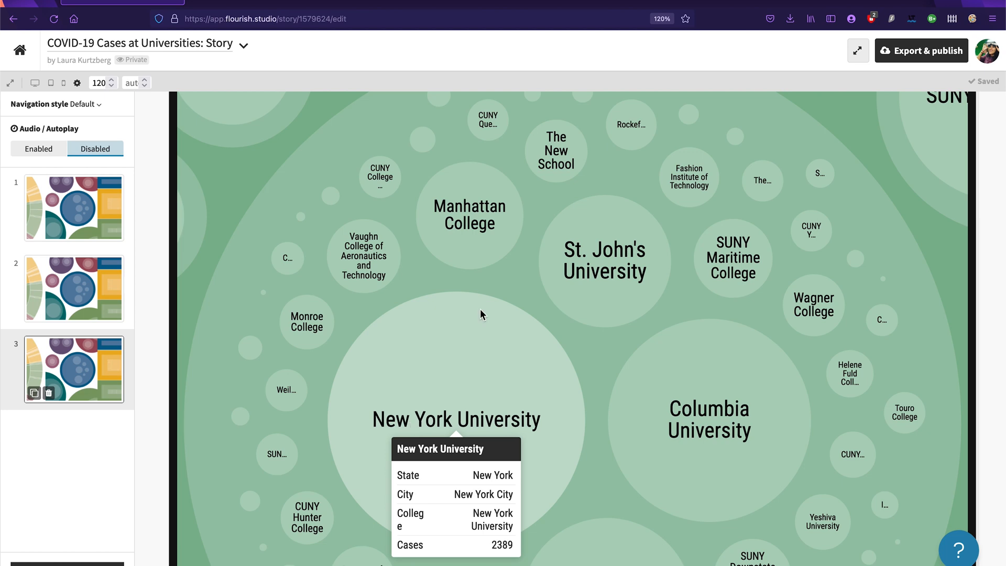
# Step: Begin the third slide's caption with "In comparison, New York University (in New York City) had"
pyautogui.scroll(5, 478, 314)
pyautogui.click(311, 133)
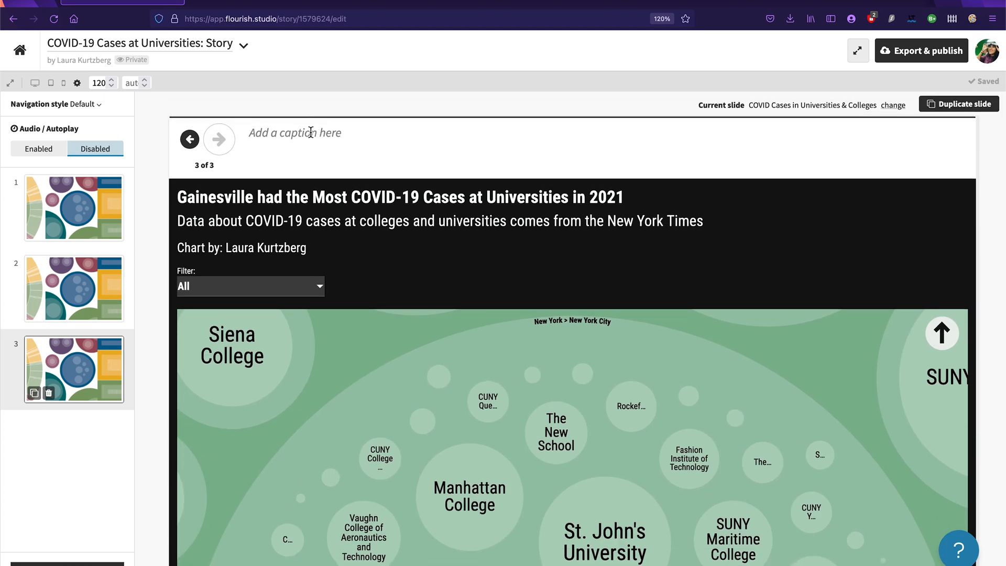
pyautogui.write('In comparison')
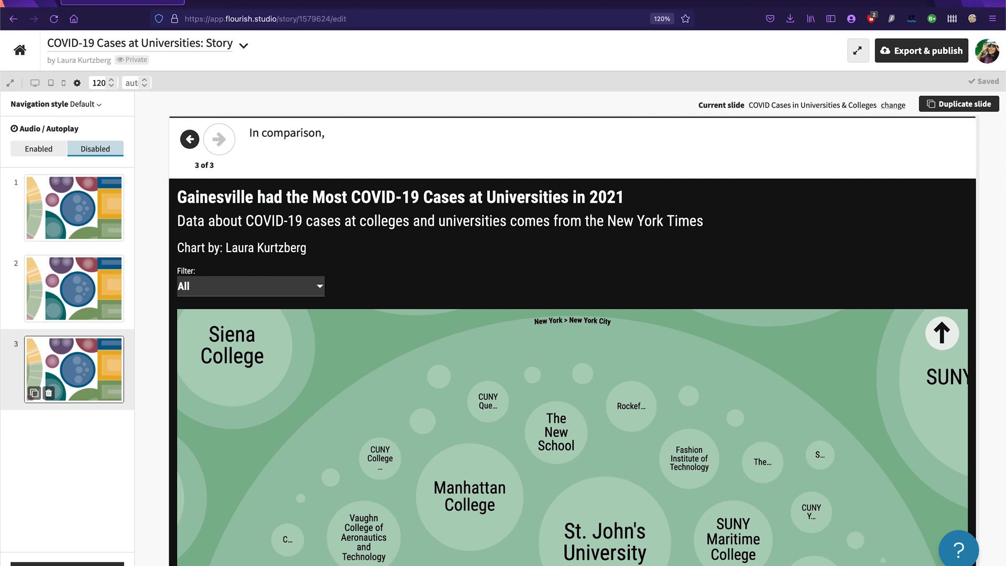
pyautogui.write(', New yo')
pyautogui.press('BackSpace')
pyautogui.press('BackSpace')
pyautogui.press('BackSpace')
pyautogui.write('York Universi')
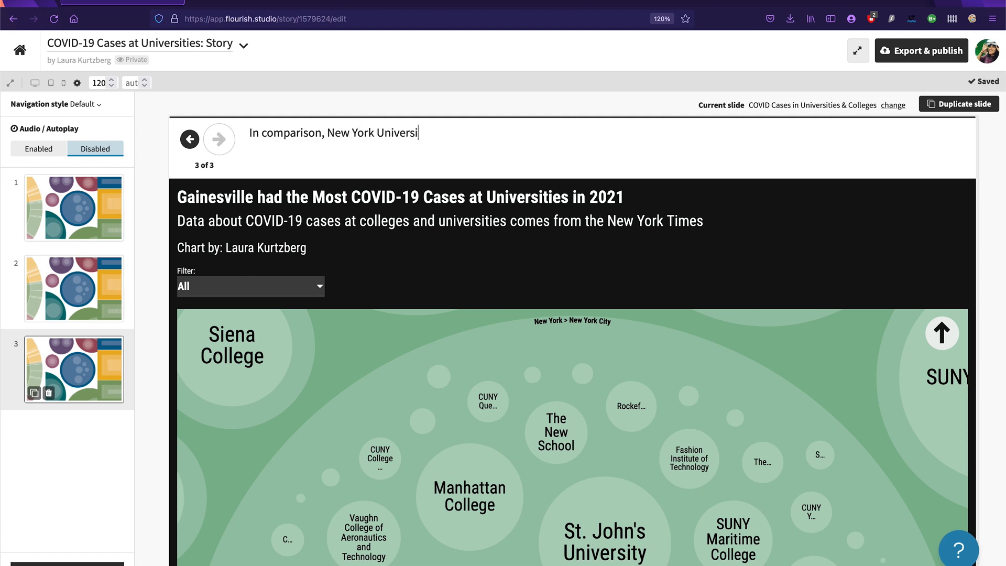
pyautogui.write('ty in New YorkCity) had')
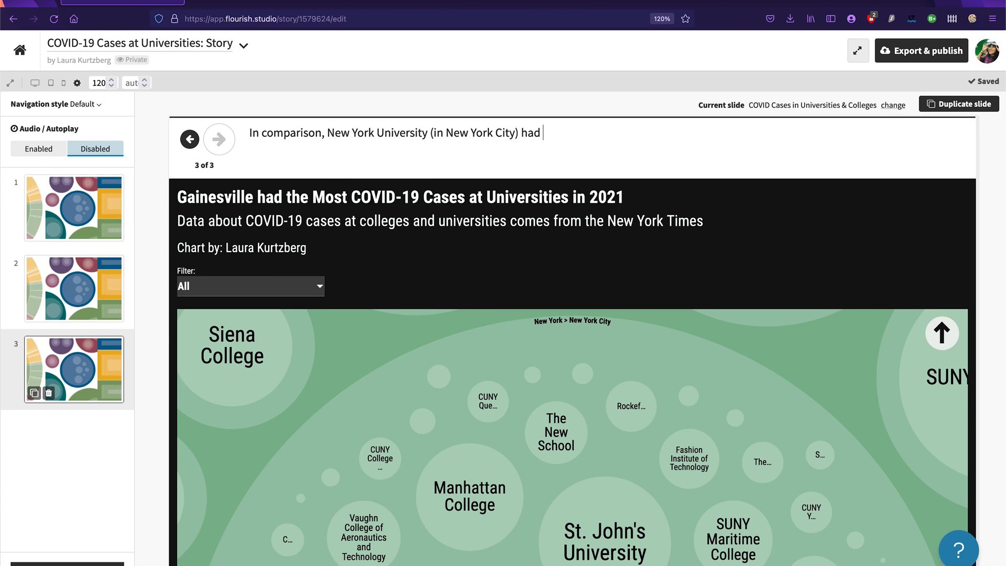
# Step: Complete the third slide's caption with "2,389 COVID-19 cases."
pyautogui.scroll(-5, 473, 394)
pyautogui.scroll(5, 473, 394)
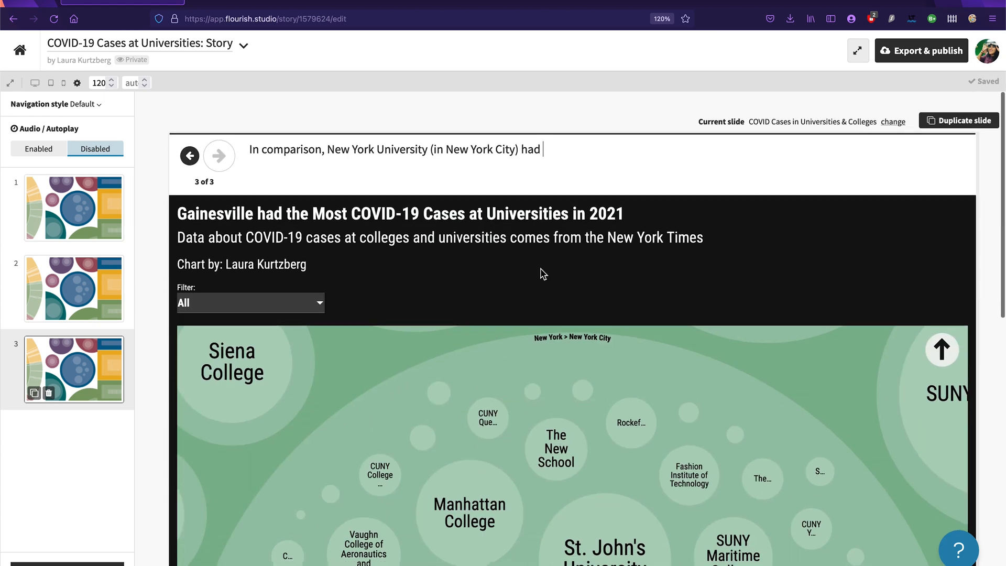
pyautogui.write('2,389')
pyautogui.scroll(-5, 570, 308)
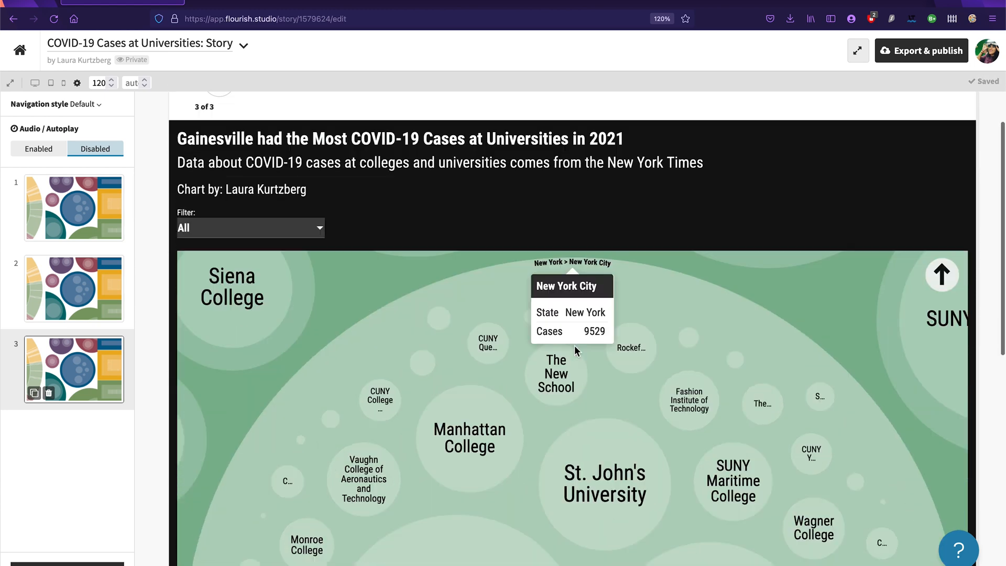
pyautogui.scroll(5, 570, 308)
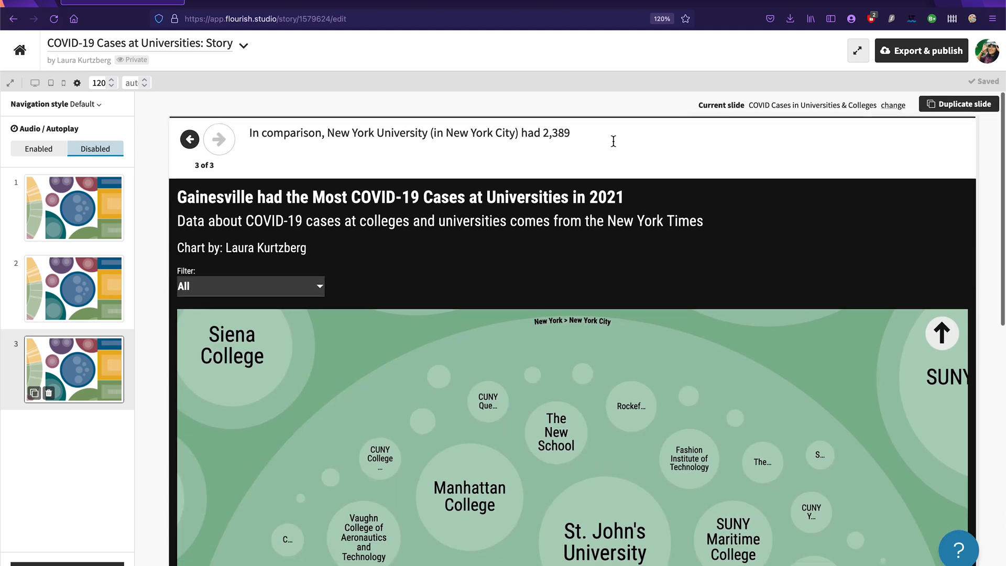
pyautogui.write('COVID-19 cases.')
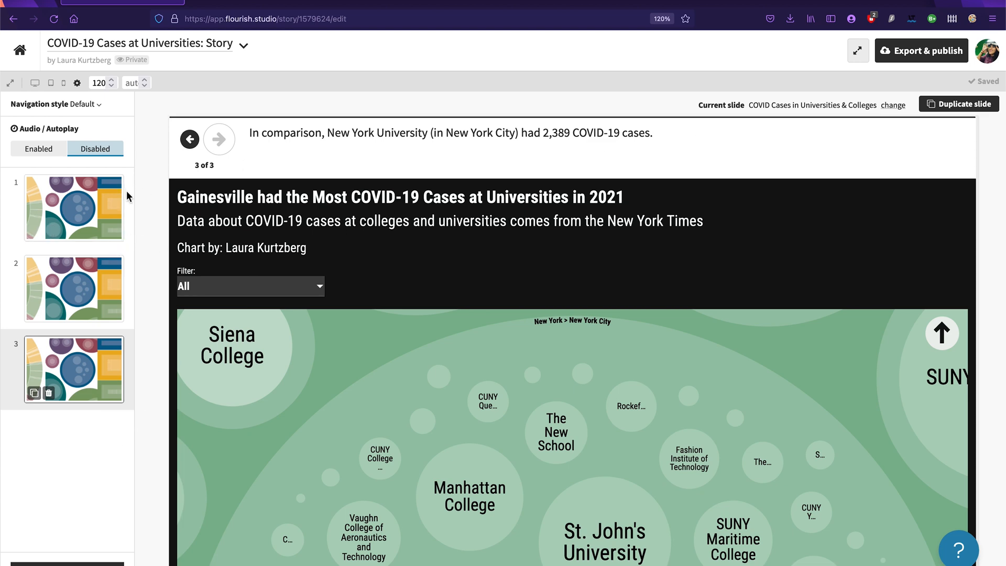
# Step: Publish the story to its own shareable page without allowing others to duplicate the project and data
pyautogui.click(911, 53)
pyautogui.click(873, 118)
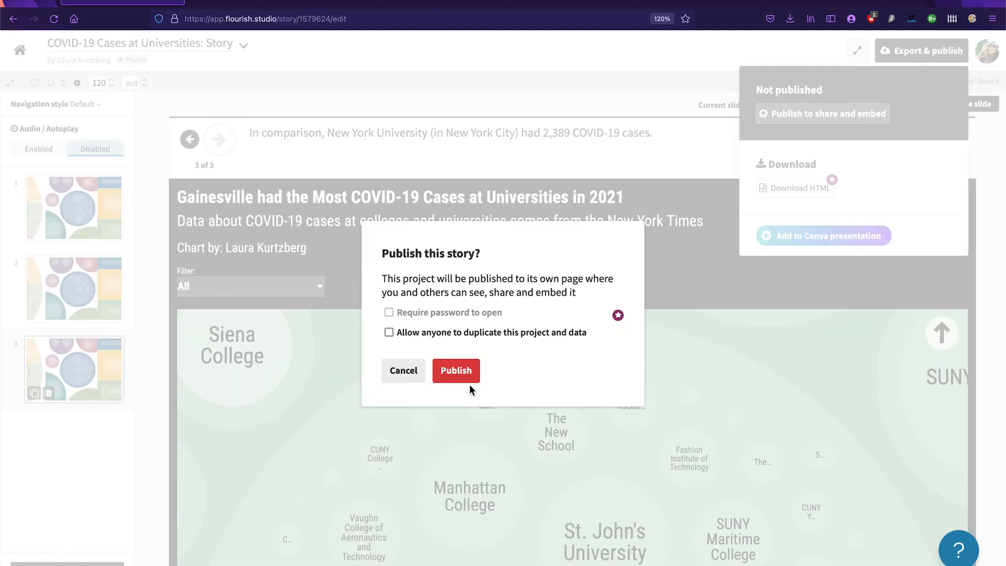
pyautogui.click(472, 369)
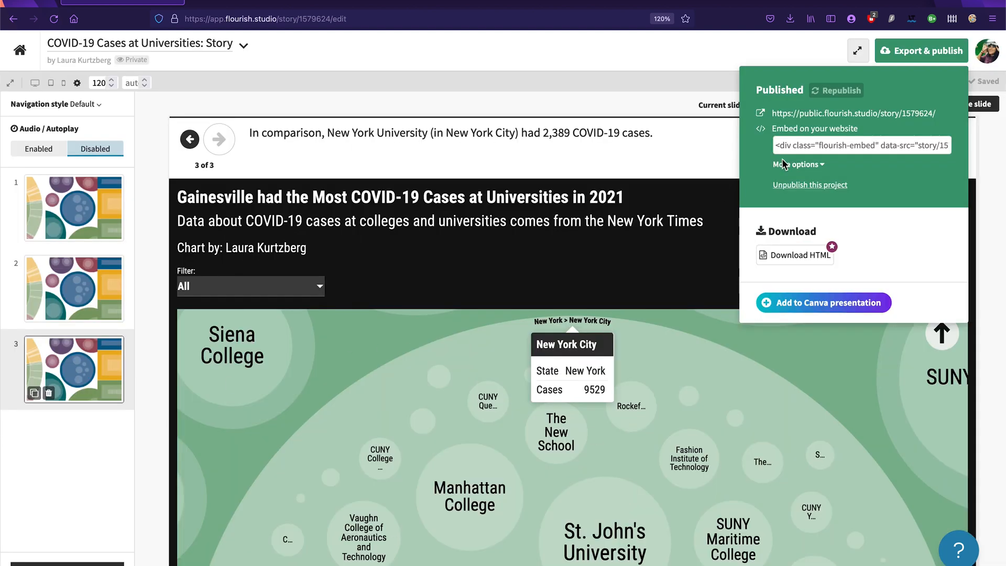
# Step: Open the published story's public page and reduce the page zoom to 90%
pyautogui.click(803, 114)
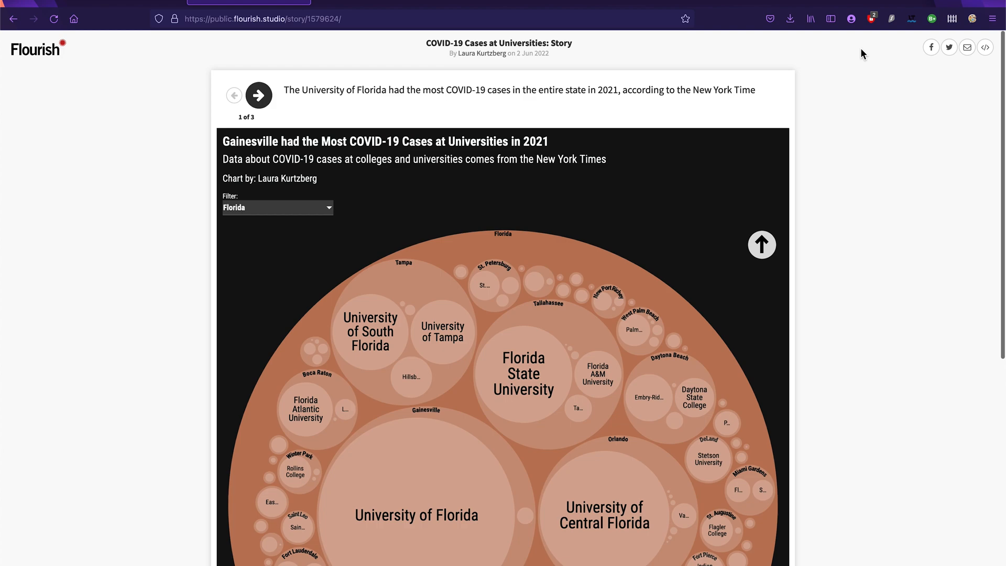
pyautogui.scroll(-3, 884, 160)
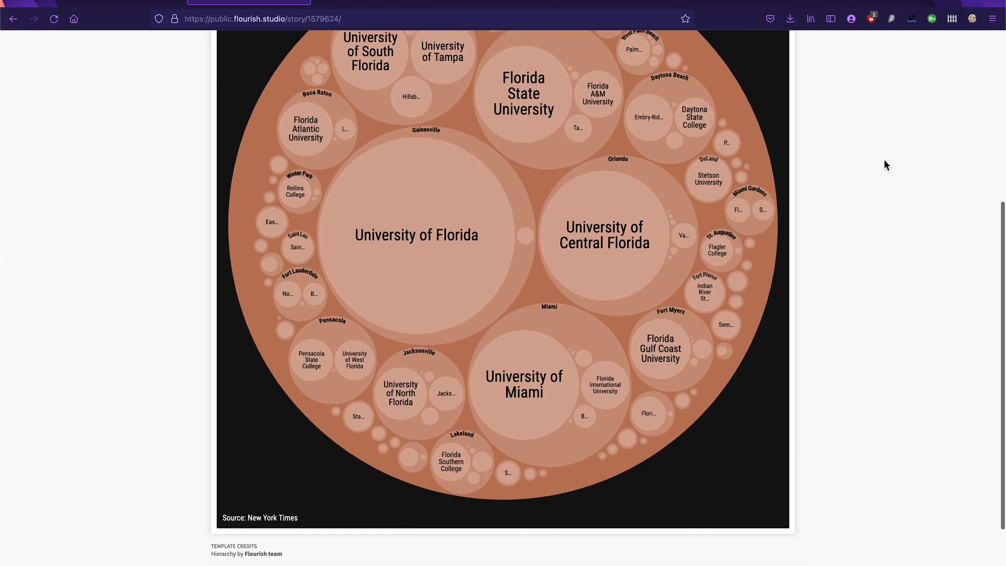
pyautogui.hotkey('ctrl', '-')
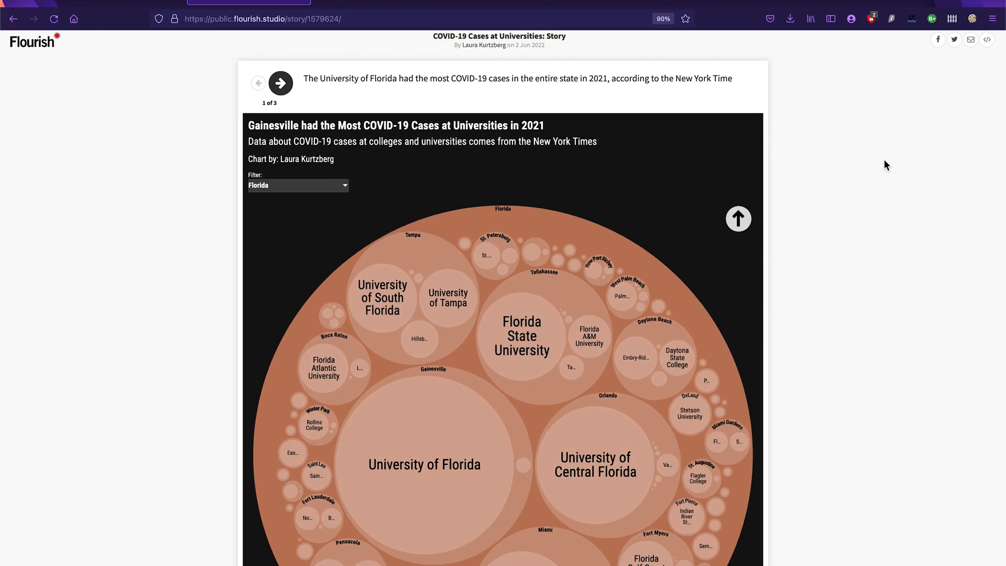
pyautogui.scroll(-1, 884, 164)
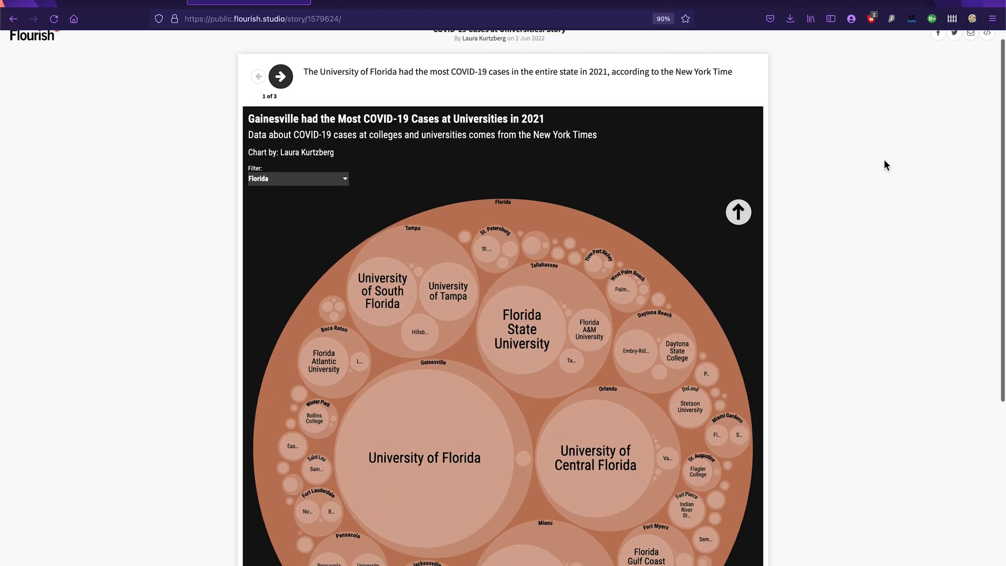
# Step: Play through the published story's three slides forwards and backwards, checking the captions and the chart transitions
pyautogui.click(286, 78)
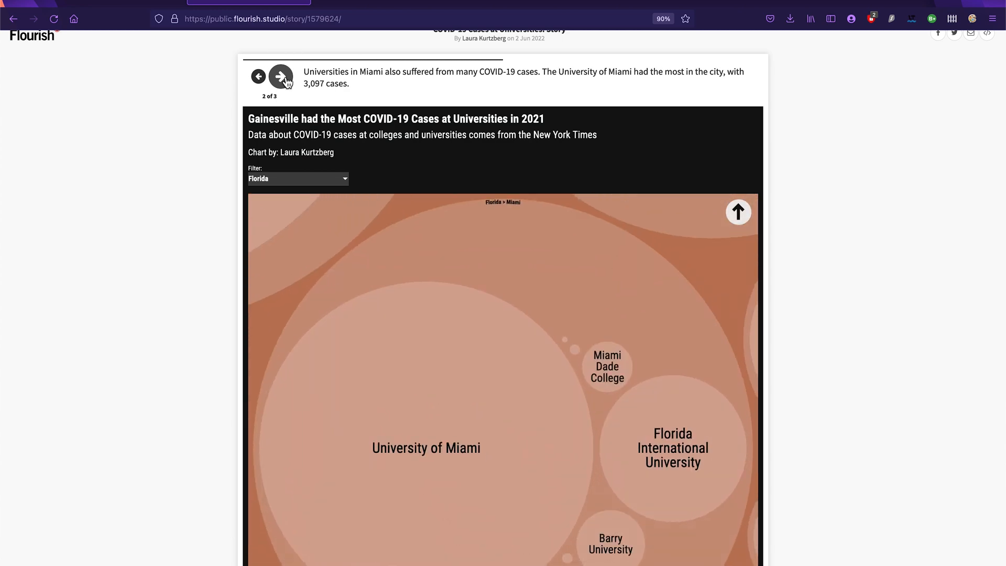
pyautogui.press('Right')
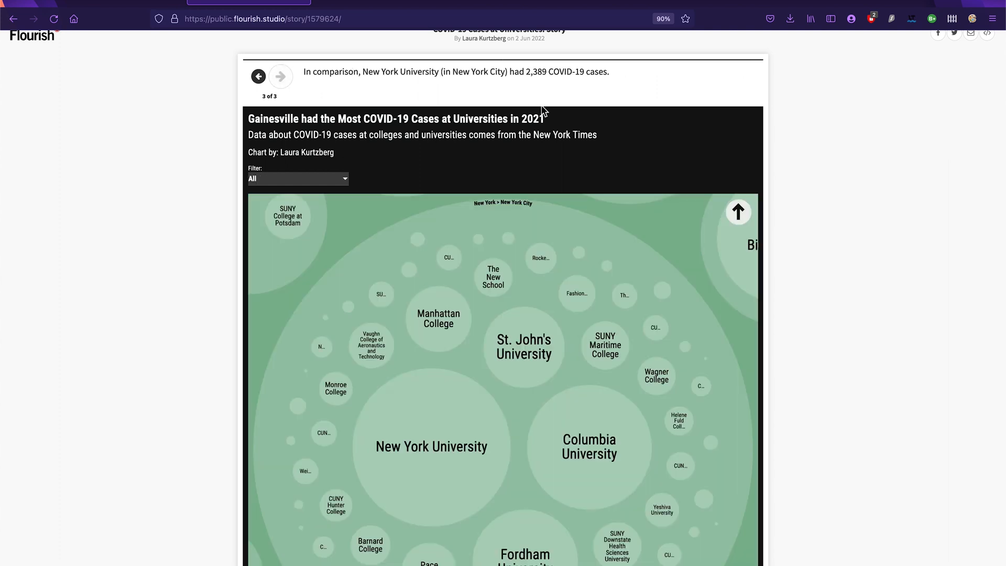
pyautogui.click(259, 77)
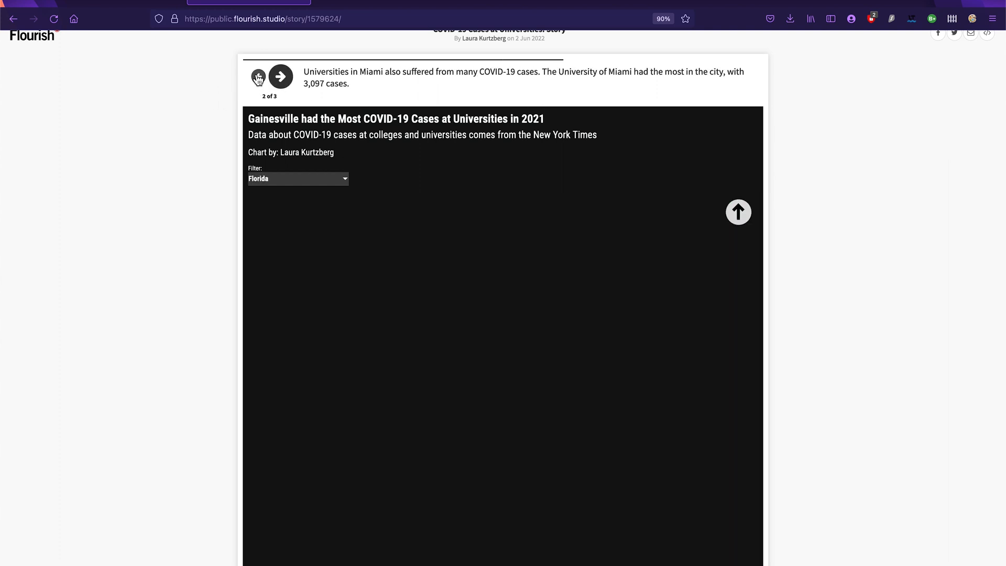
pyautogui.click(257, 78)
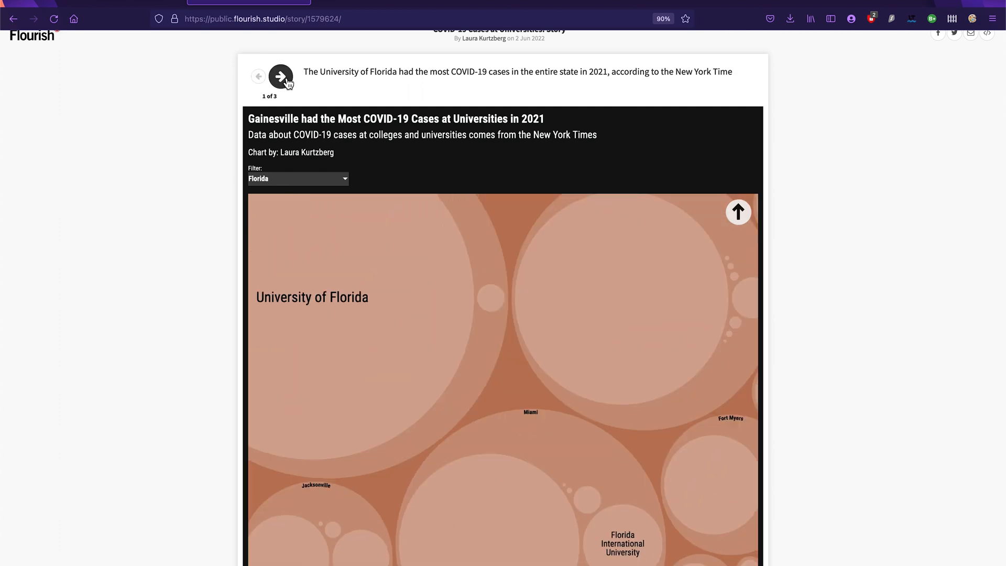
pyautogui.click(281, 78)
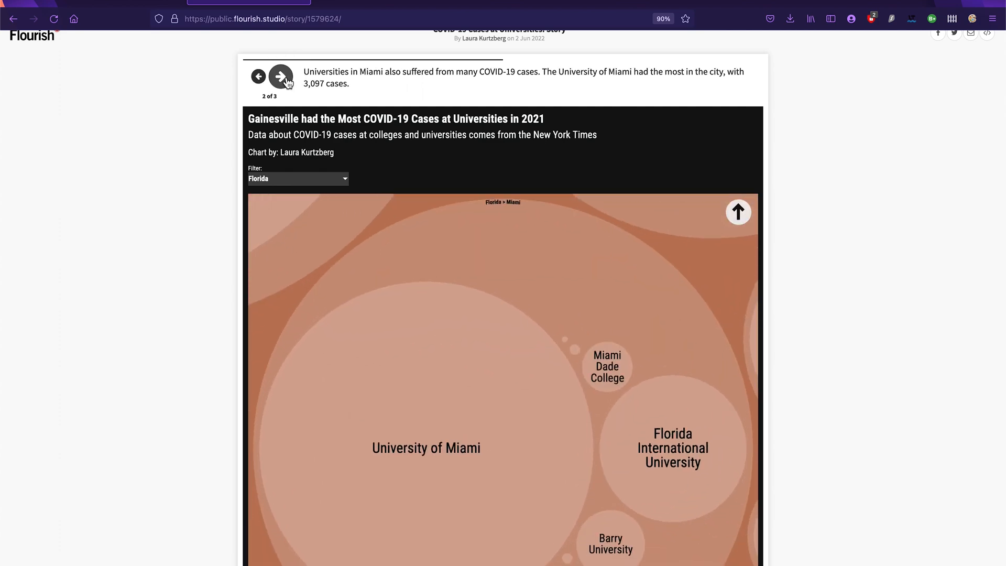
pyautogui.click(283, 78)
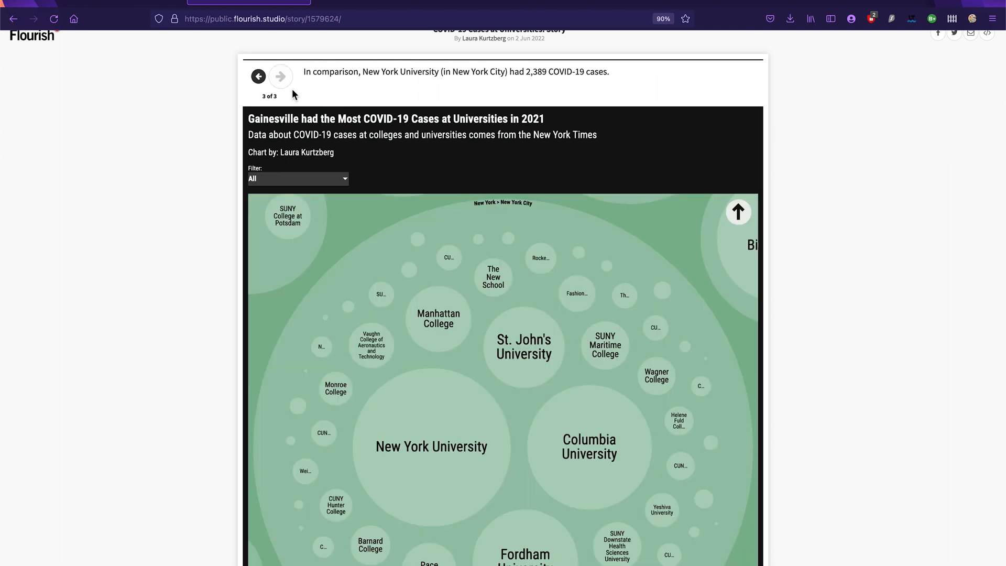
pyautogui.click(259, 83)
pyautogui.scroll(1, 492, 108)
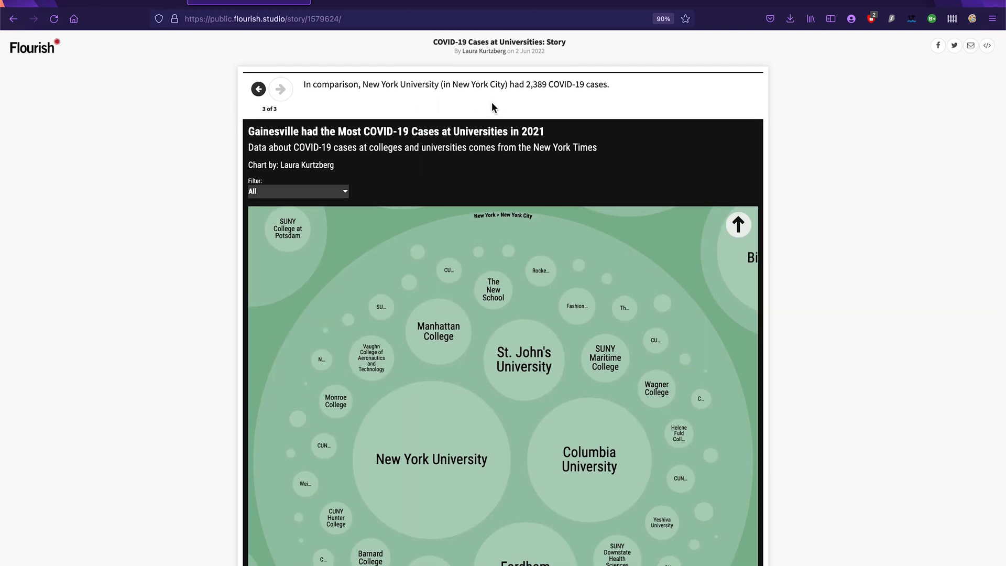